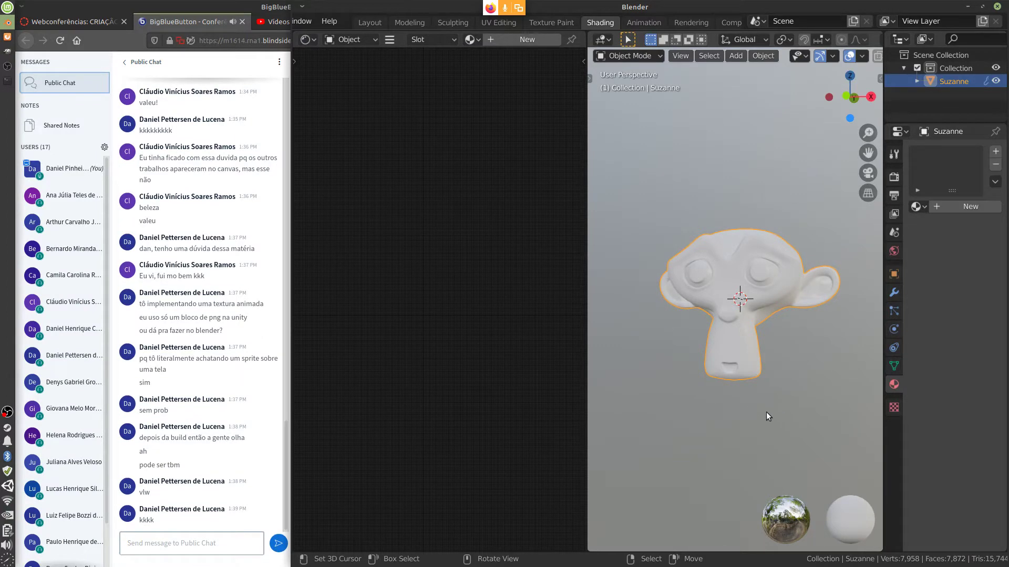
- Assign the existing material named Material to Suzanne, bringing up its shader nodes
click(920, 206)
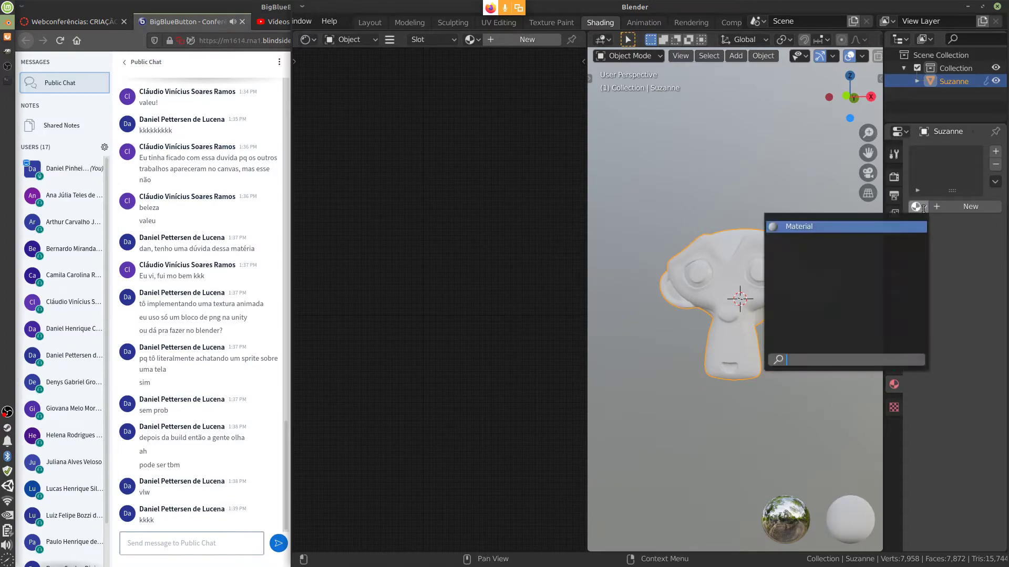
click(811, 231)
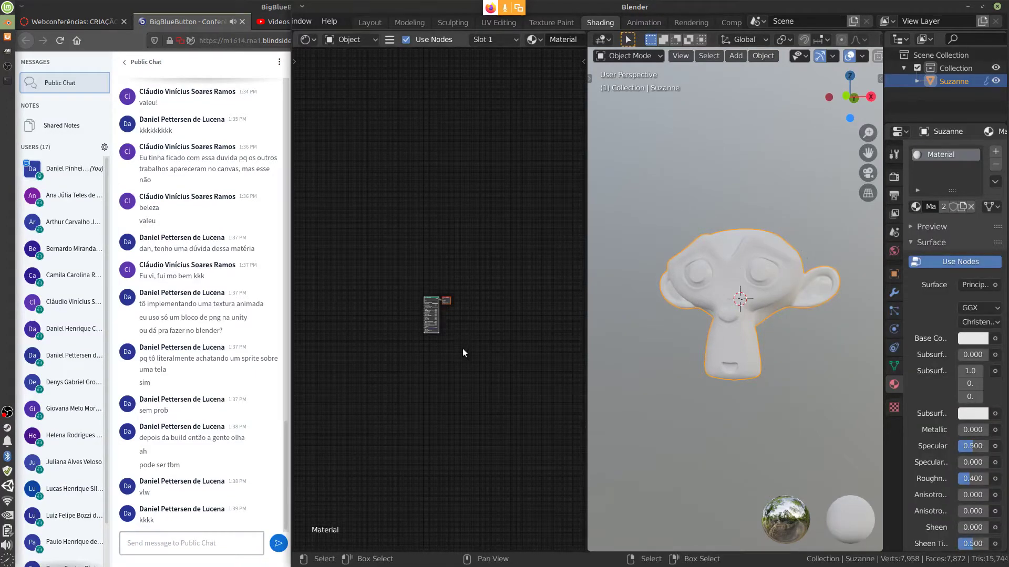
key(Home)
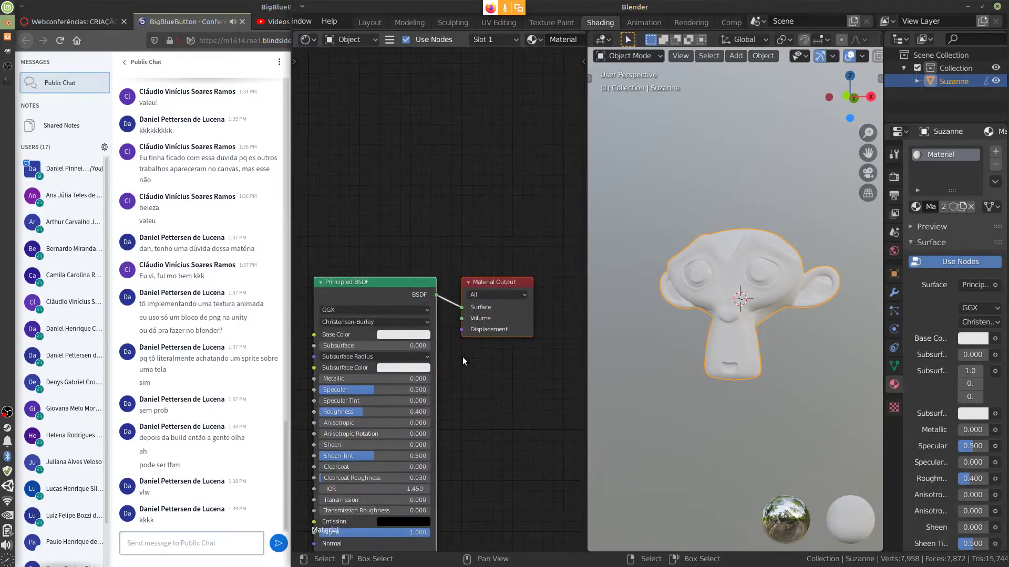
- Move the Material Output node up close beside the BSDF output of the Principled BSDF node
middle_drag(486, 410, 516, 299)
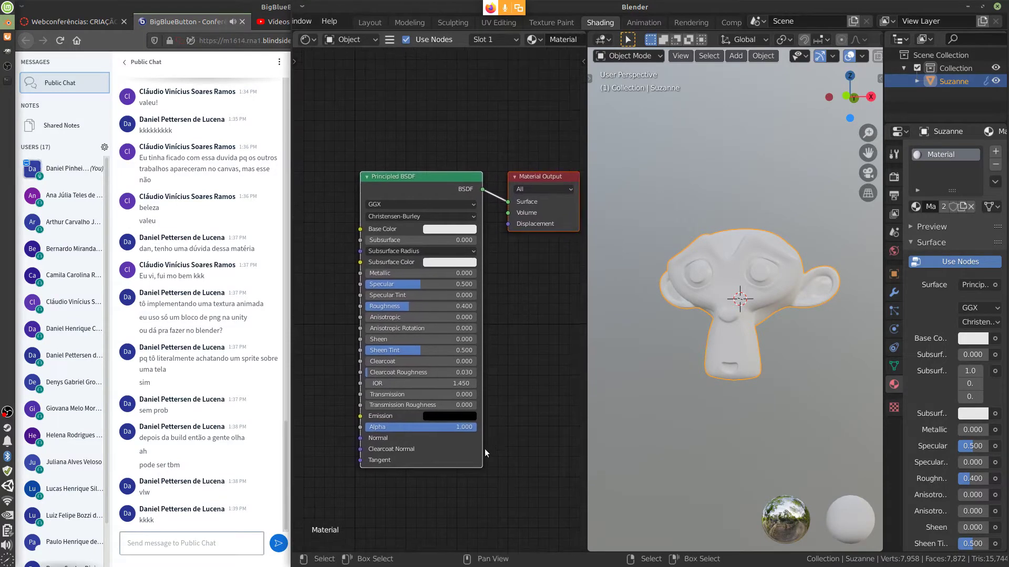
mouse_move(516, 344)
middle_down()
mouse_move(522, 368)
mouse_move(491, 348)
mouse_move(511, 360)
middle_up()
scroll(507, 351, up, 1)
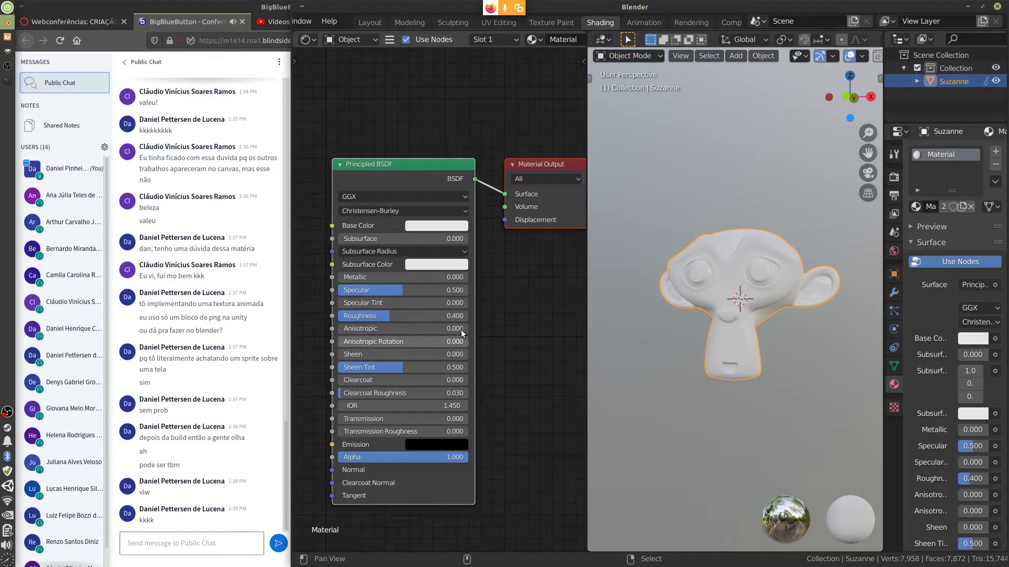
middle_drag(422, 168, 407, 155)
mouse_move(523, 153)
mouse_down()
mouse_move(506, 134)
mouse_move(519, 136)
mouse_up()
drag(420, 152, 425, 151)
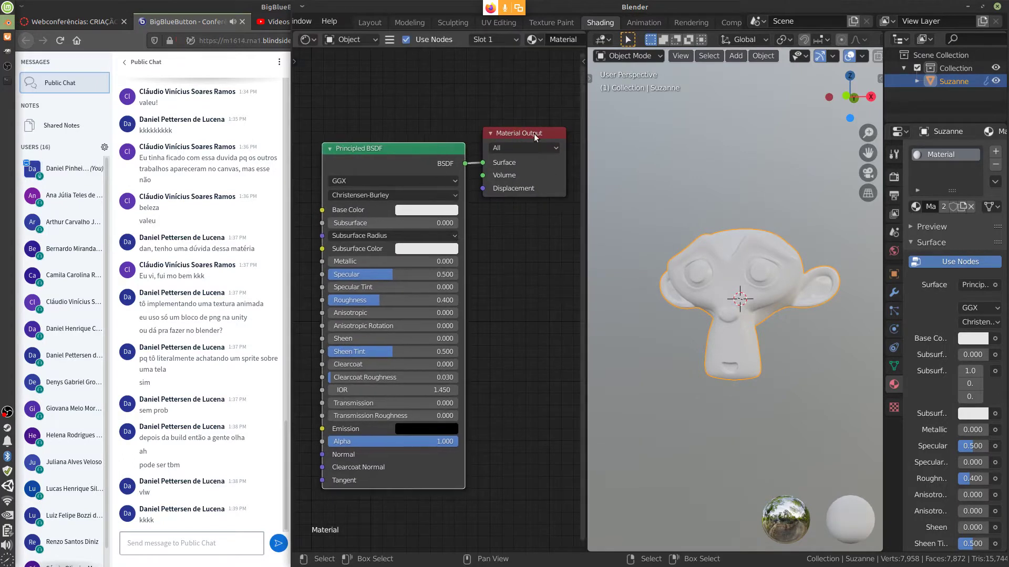
drag(530, 134, 523, 133)
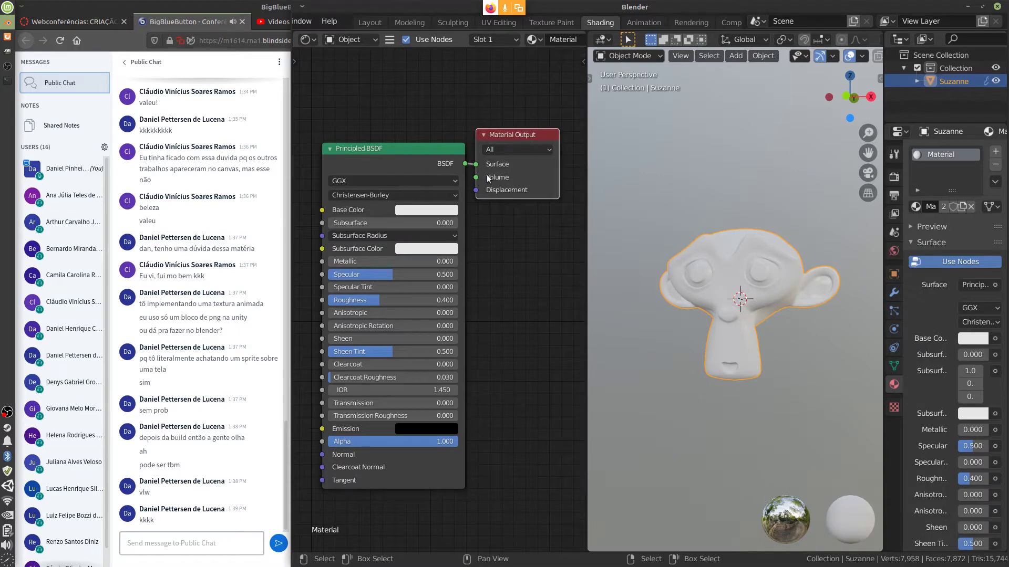
- Nudge the Principled BSDF and Material Output nodes so the link between them is short and nearly level
middle_drag(497, 293, 522, 235)
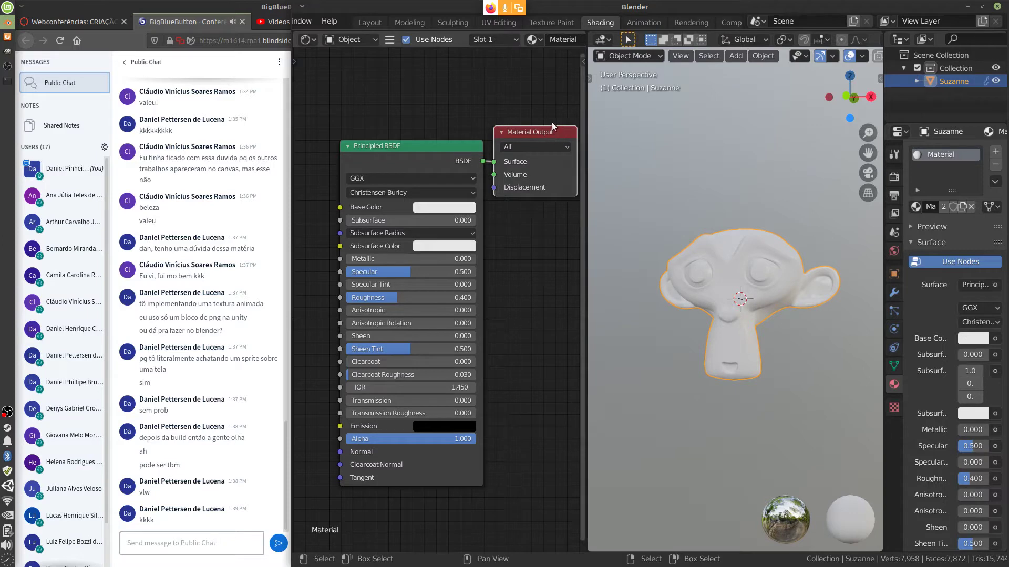
drag(546, 132, 545, 129)
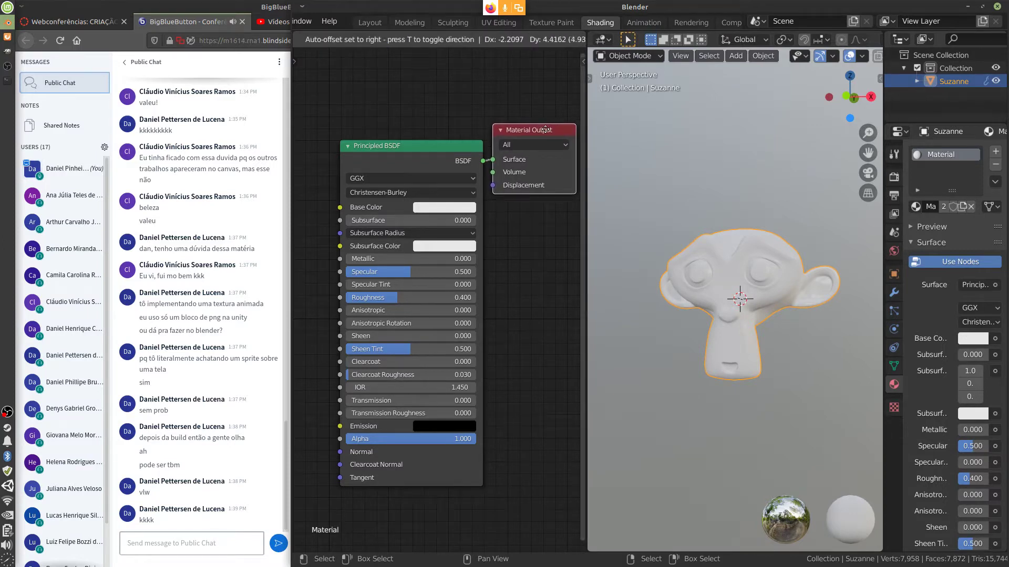
key(Escape)
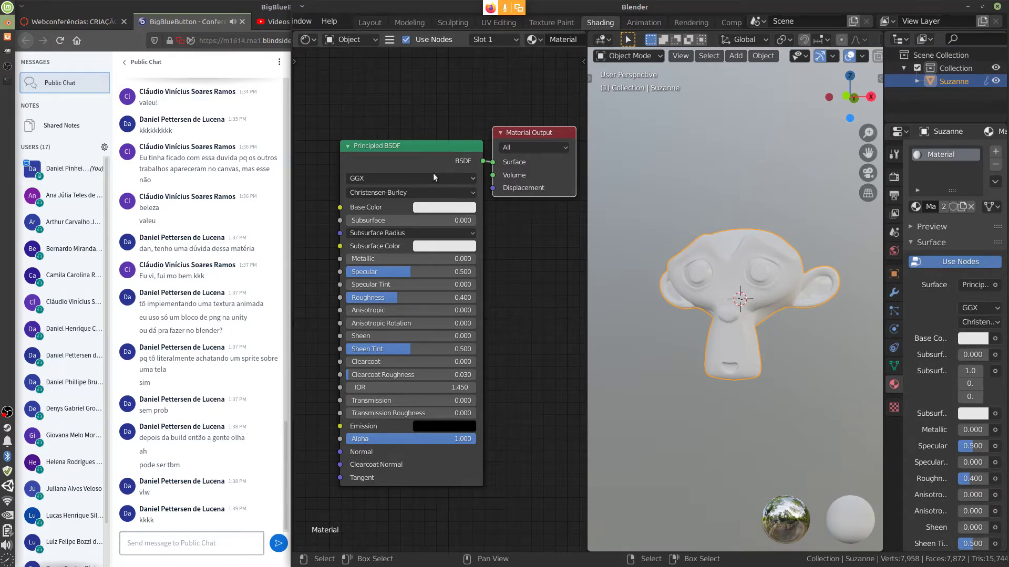
drag(433, 177, 430, 181)
drag(526, 135, 525, 138)
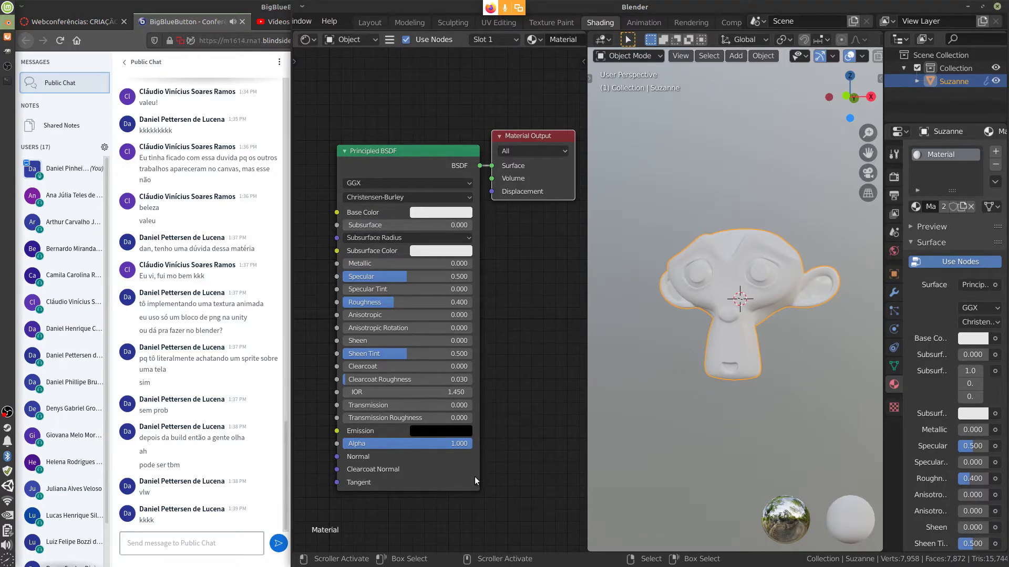
drag(519, 137, 516, 137)
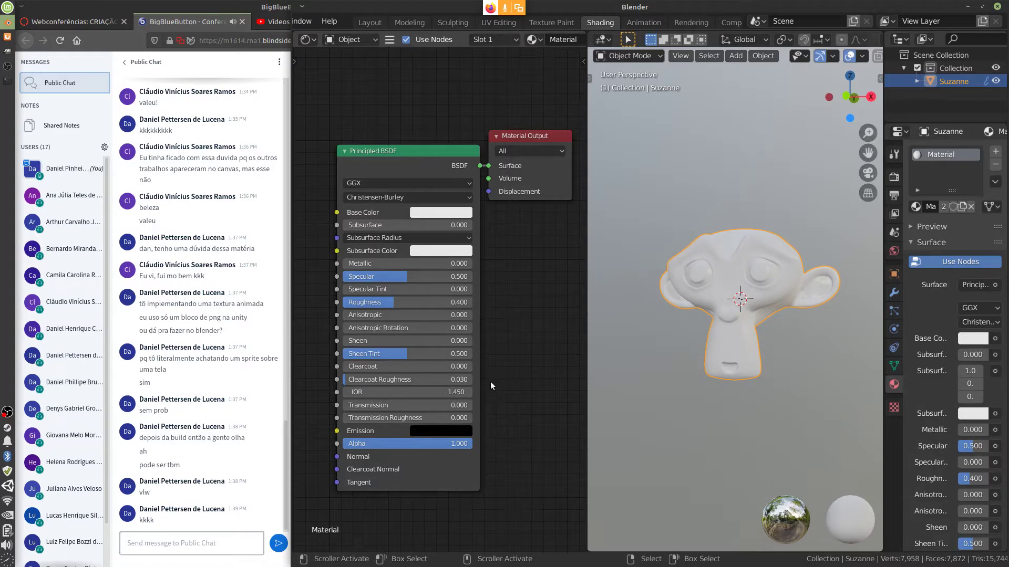
drag(516, 138, 524, 138)
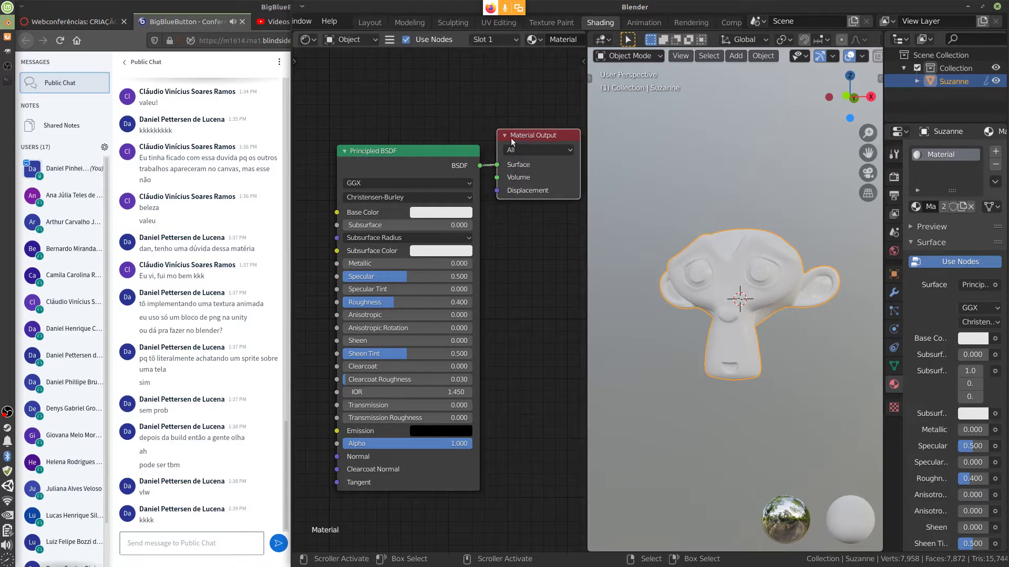
drag(459, 155, 466, 154)
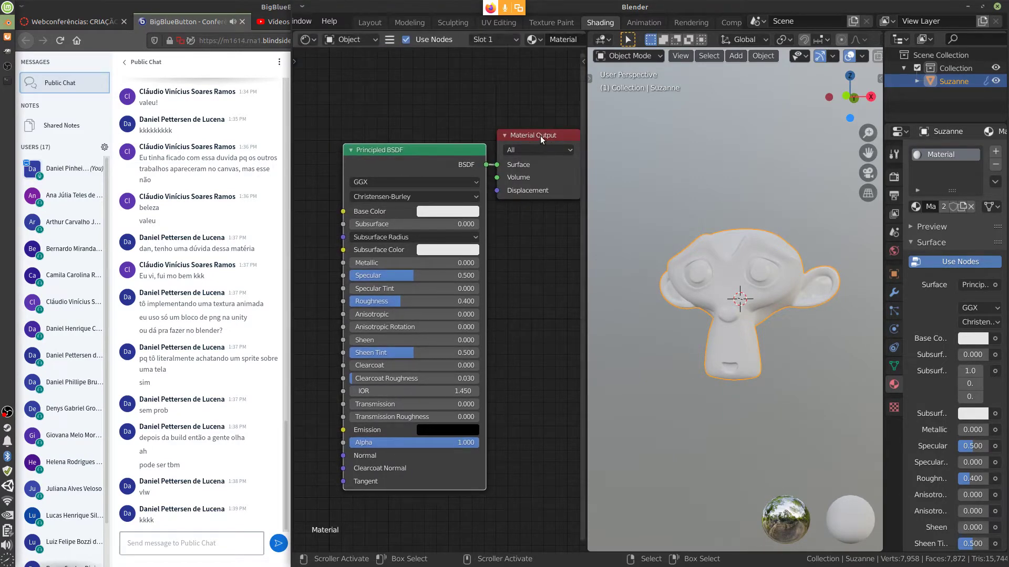
- Switch to GIMP and create a new blank image of 1600 × 1600 px
key(alt+Tab)
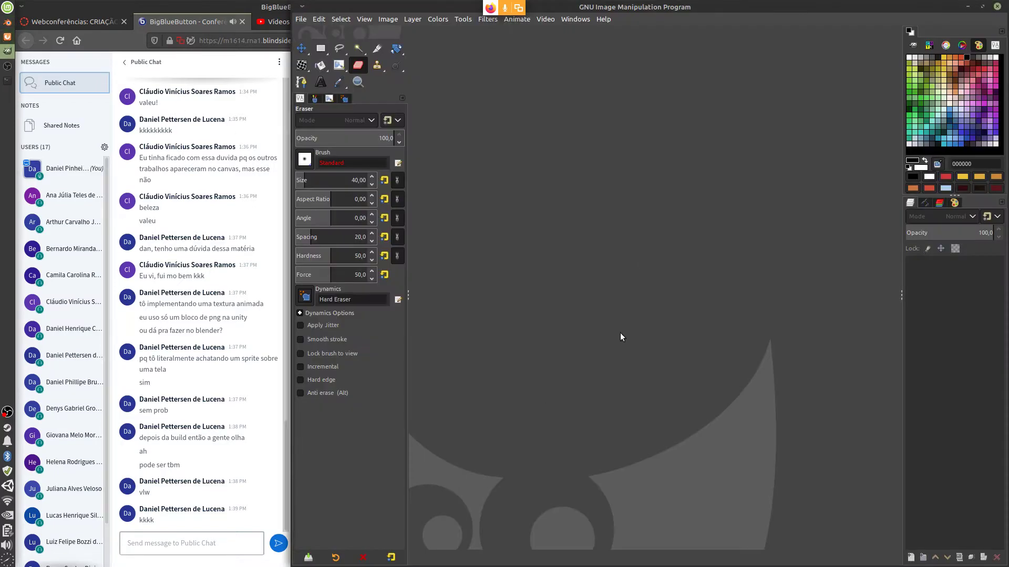
click(302, 18)
click(315, 30)
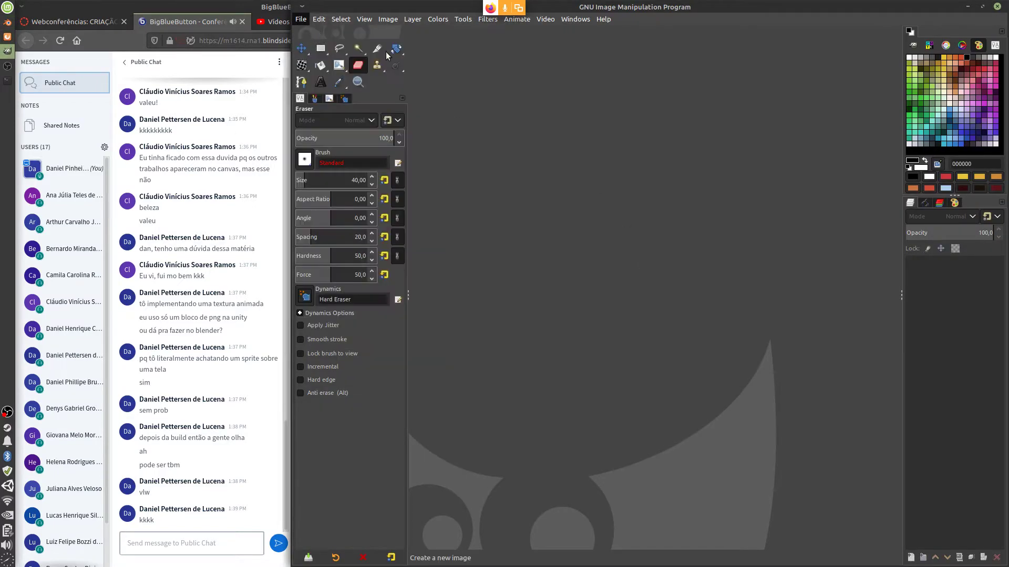
double_click(243, 119)
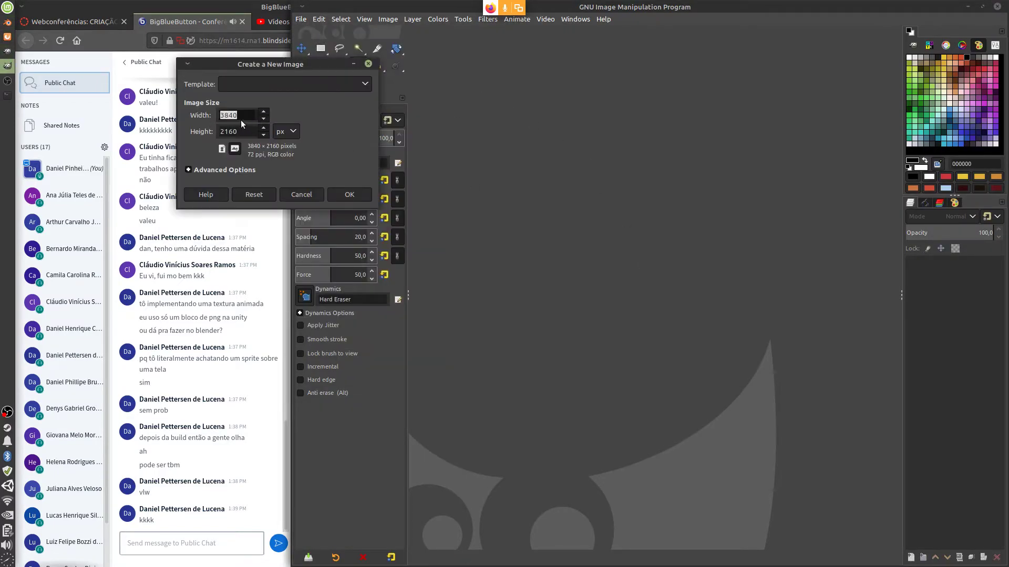
text(1)
key(Tab)
text(166)
text(00)
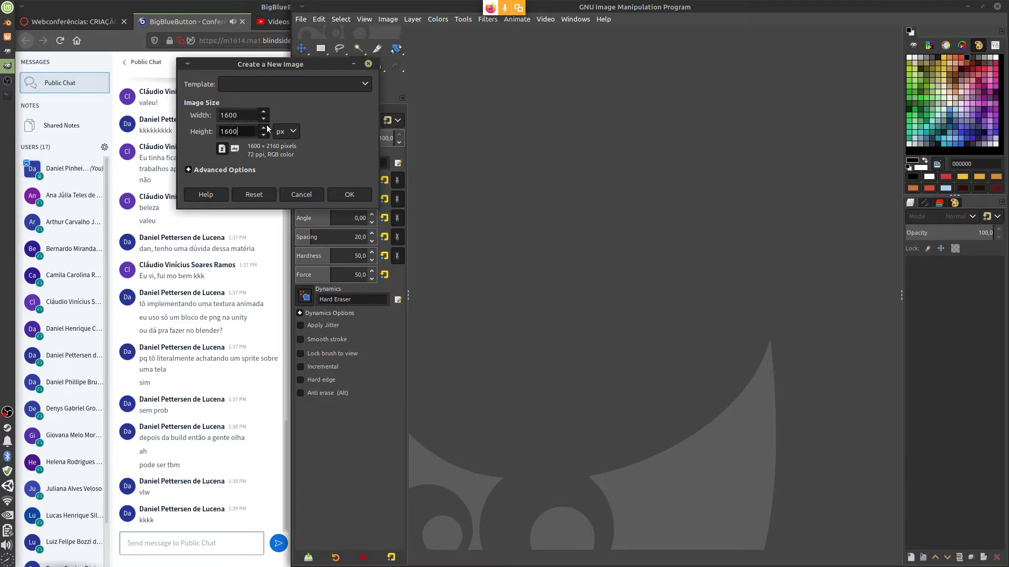
click(359, 196)
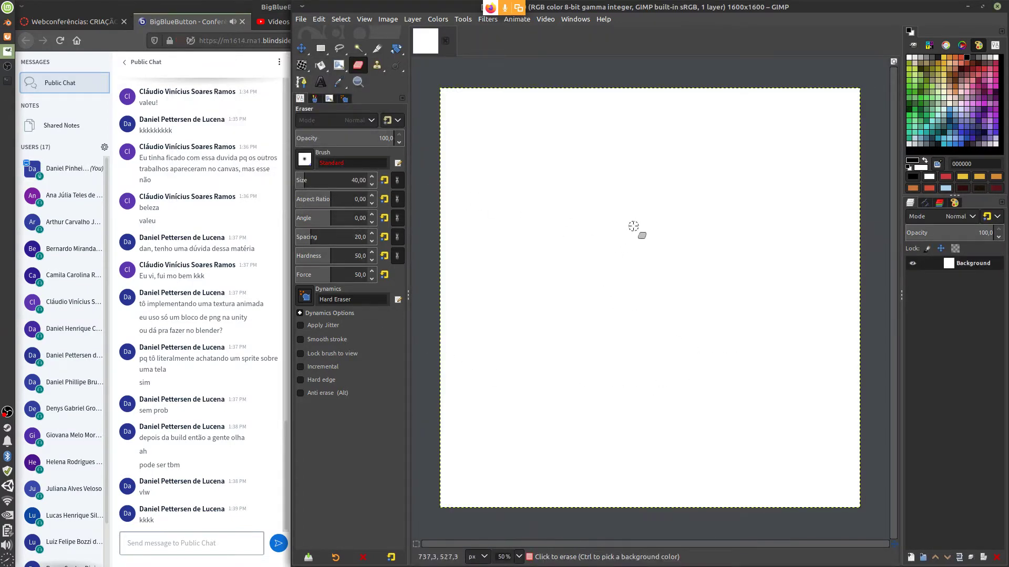
- Activate the Paintbrush and try out freehand strokes on the blank canvas, undoing each one
key(p)
drag(589, 211, 746, 318)
key(ctrl+z)
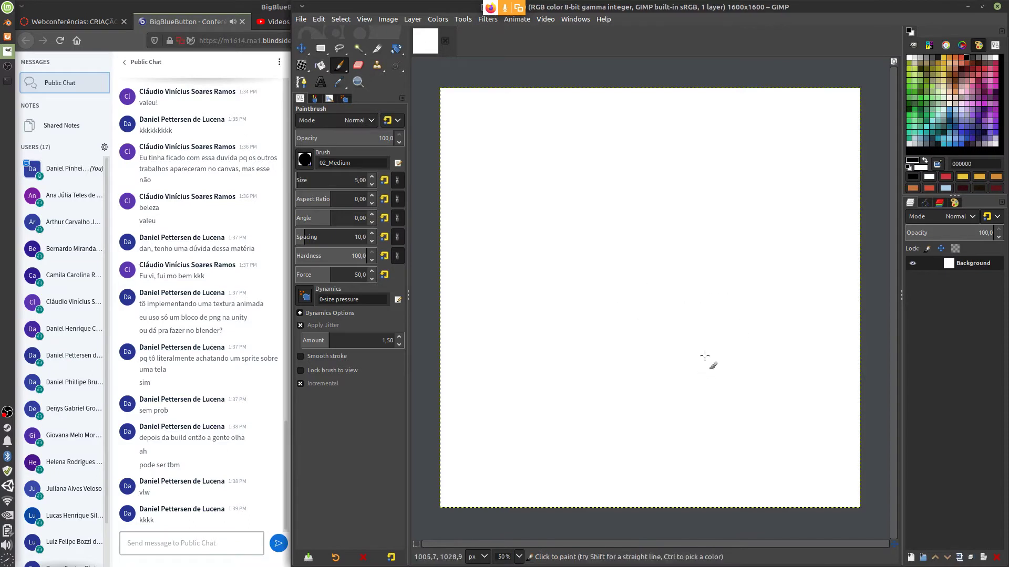
drag(484, 284, 837, 284)
key(ctrl+z)
click(539, 418)
- Hide the docks, zoom the canvas to 100%, and undo one more trial brush stroke
key(Tab)
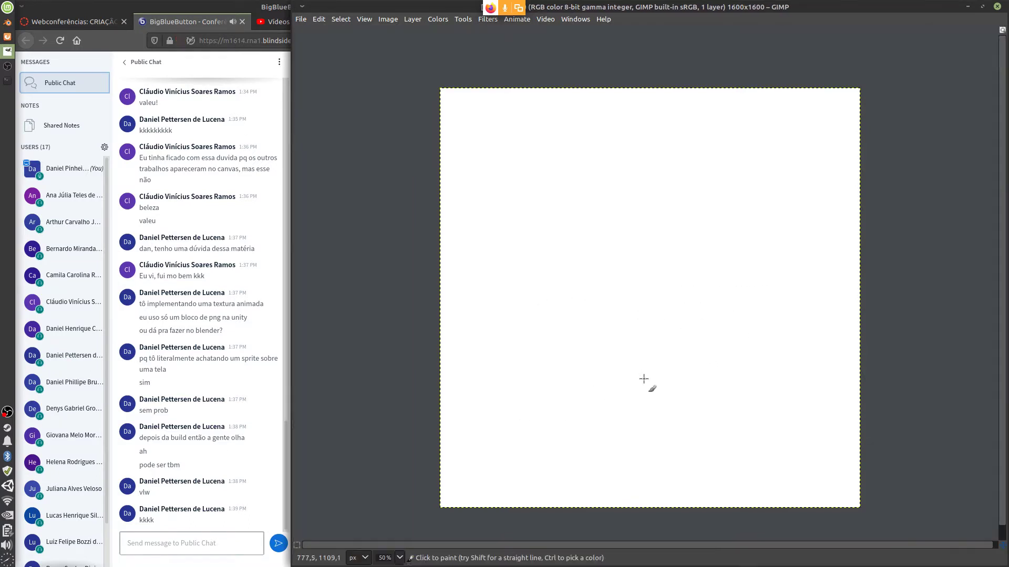
ctrl+scroll(648, 380, up, 1)
ctrl+scroll(648, 380, up, 1)
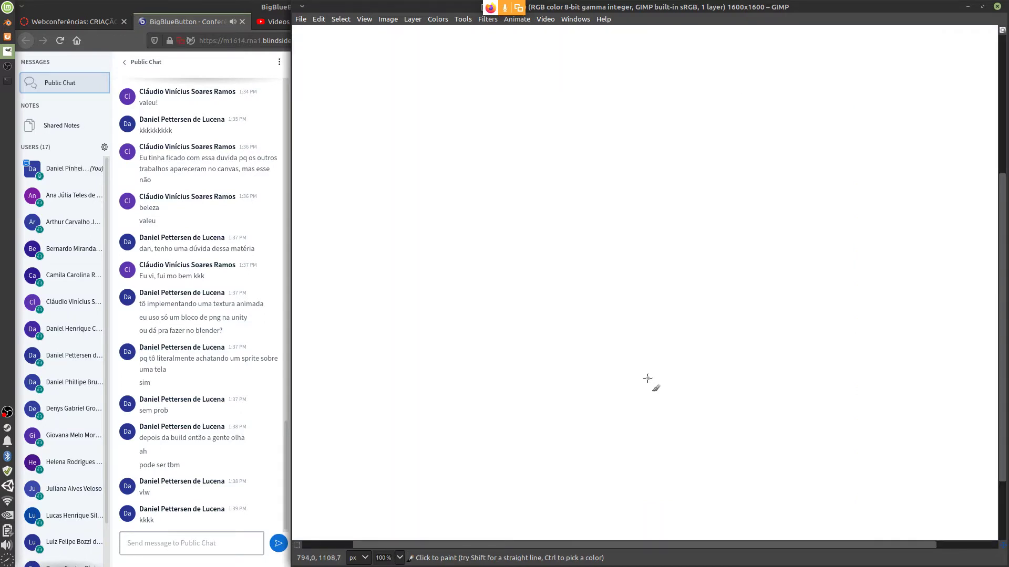
mouse_move(518, 163)
mouse_down()
mouse_move(638, 342)
mouse_move(762, 241)
mouse_up()
key(ctrl+z)
- Switch to Blender and examine the title and upper settings of the Principled BSDF node up close
click(9, 24)
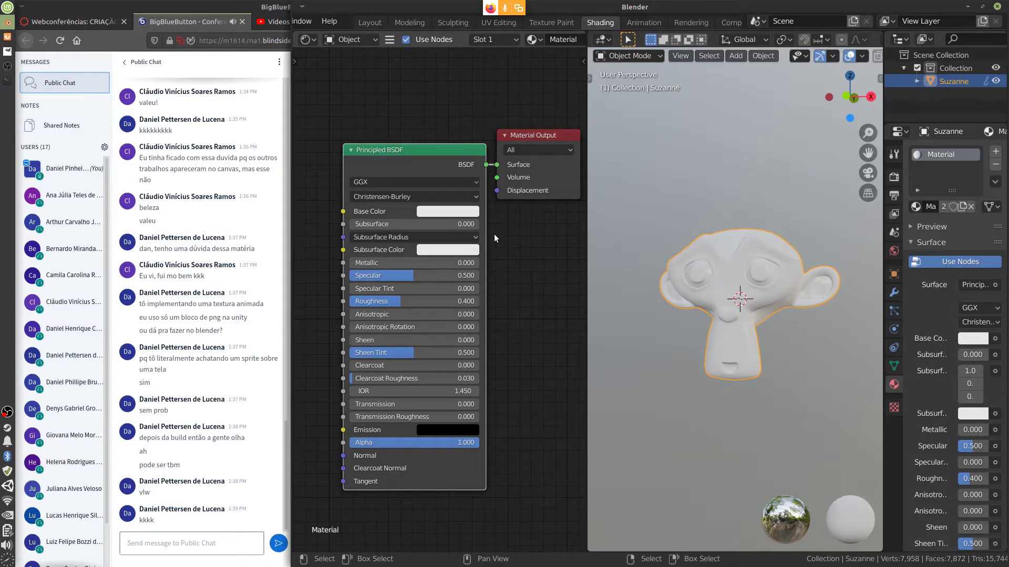
scroll(494, 234, up, 3)
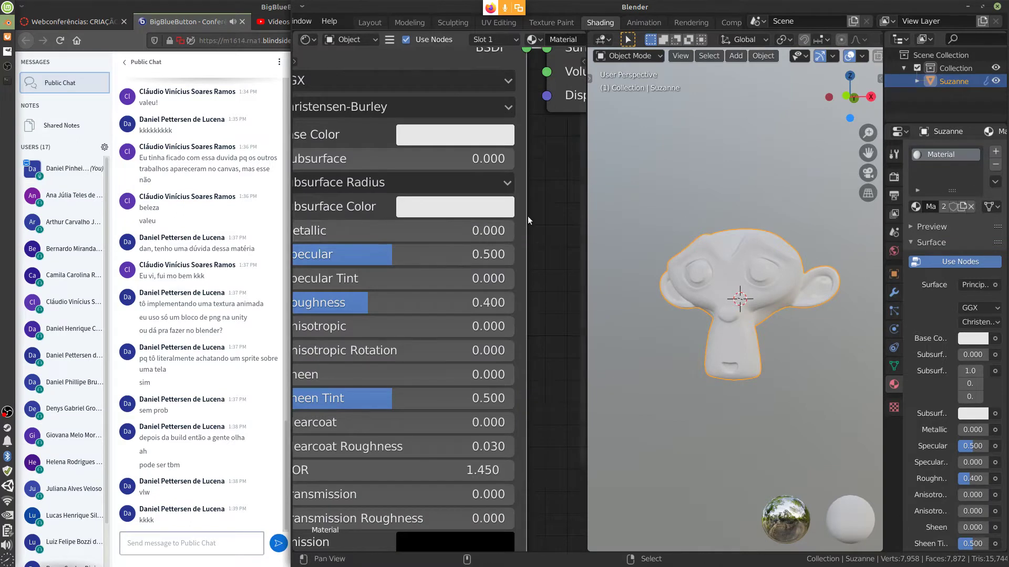
scroll(528, 215, down, 3)
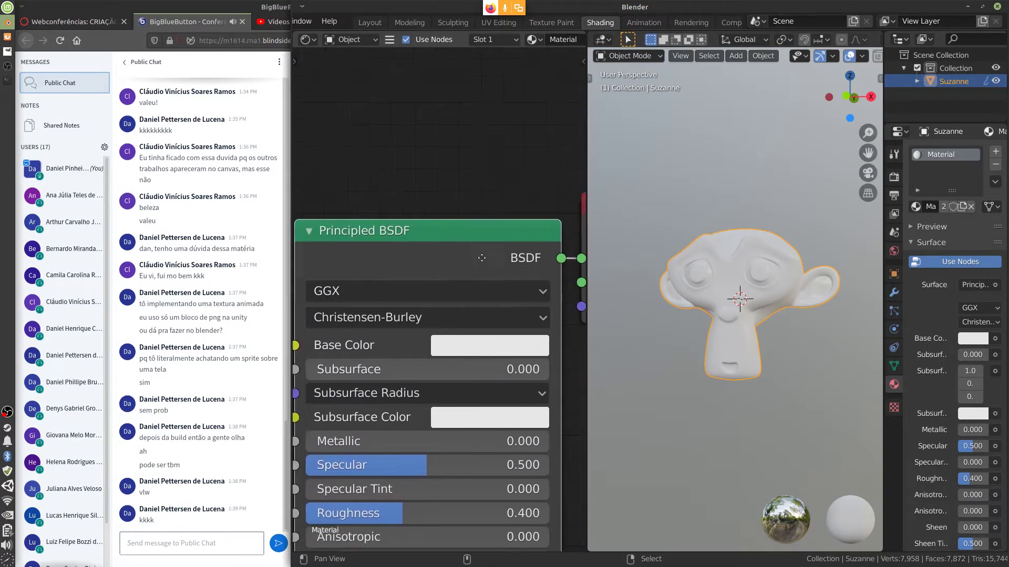
middle_drag(309, 236, 340, 231)
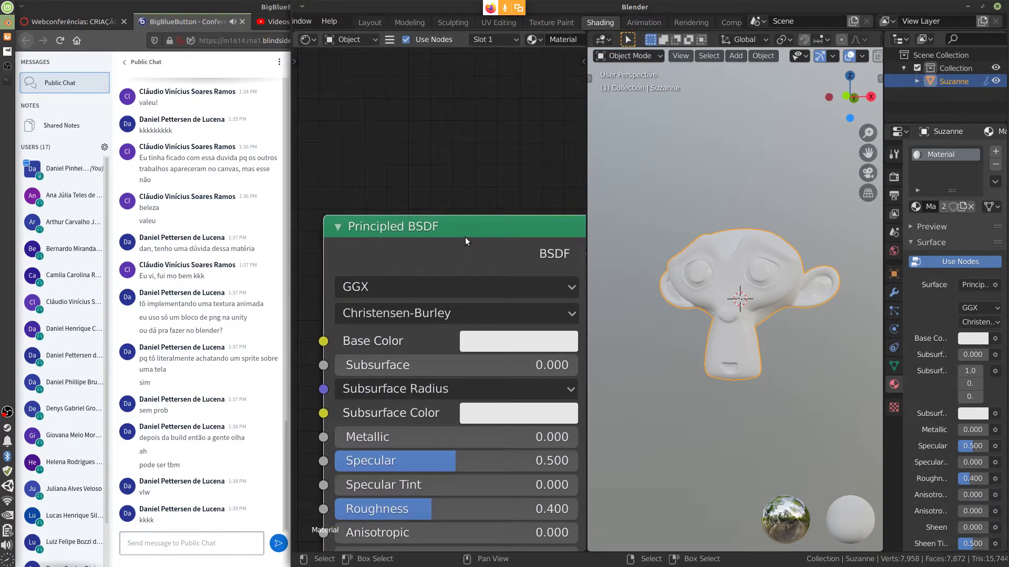
middle_drag(459, 244, 441, 246)
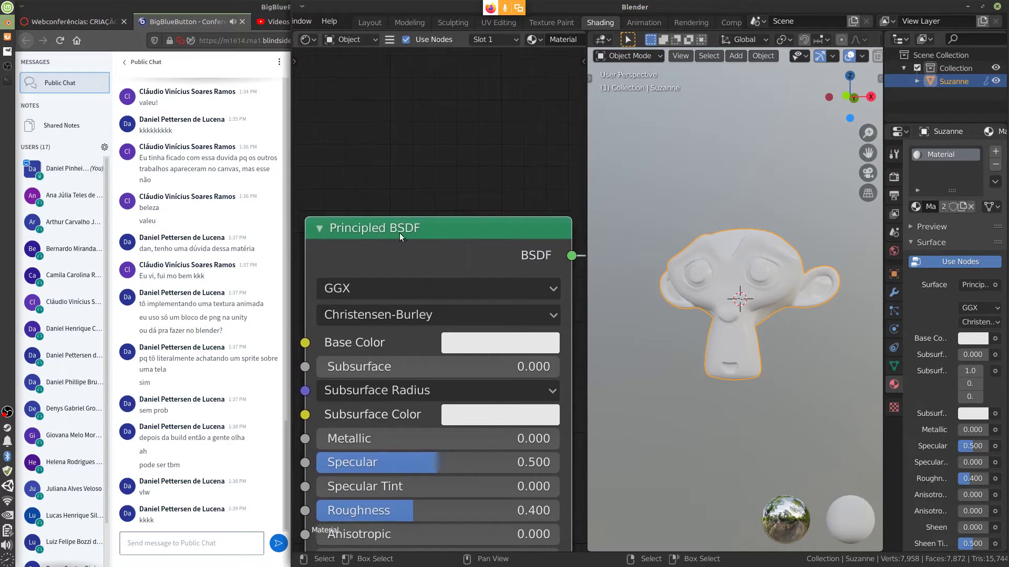
- Switch back to GIMP and handwrite "Principled" with the Paintbrush near the top of the visible canvas
click(7, 51)
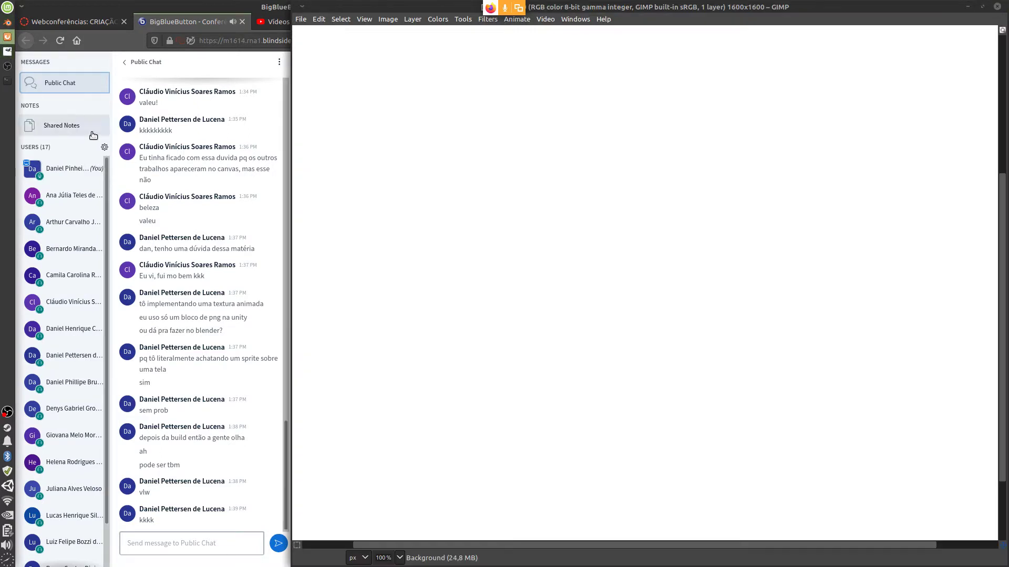
drag(435, 78, 437, 127)
mouse_move(427, 85)
mouse_down()
mouse_move(449, 84)
mouse_move(446, 108)
mouse_move(471, 127)
mouse_move(498, 99)
mouse_move(514, 128)
mouse_move(526, 96)
mouse_up()
mouse_move(532, 108)
mouse_down()
mouse_move(531, 145)
mouse_move(541, 125)
mouse_up()
mouse_move(550, 74)
mouse_down()
mouse_move(550, 126)
mouse_move(572, 122)
mouse_up()
drag(578, 105, 570, 125)
drag(583, 71, 593, 114)
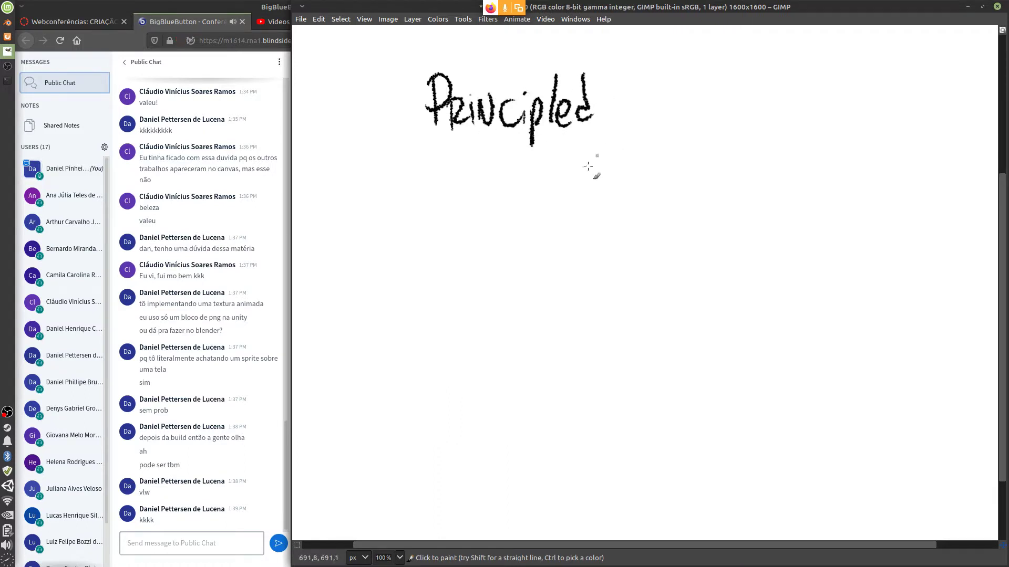
- Handwrite the acronym "BSDF" in large capitals beneath the word "Principled"
drag(460, 167, 463, 211)
drag(528, 168, 519, 200)
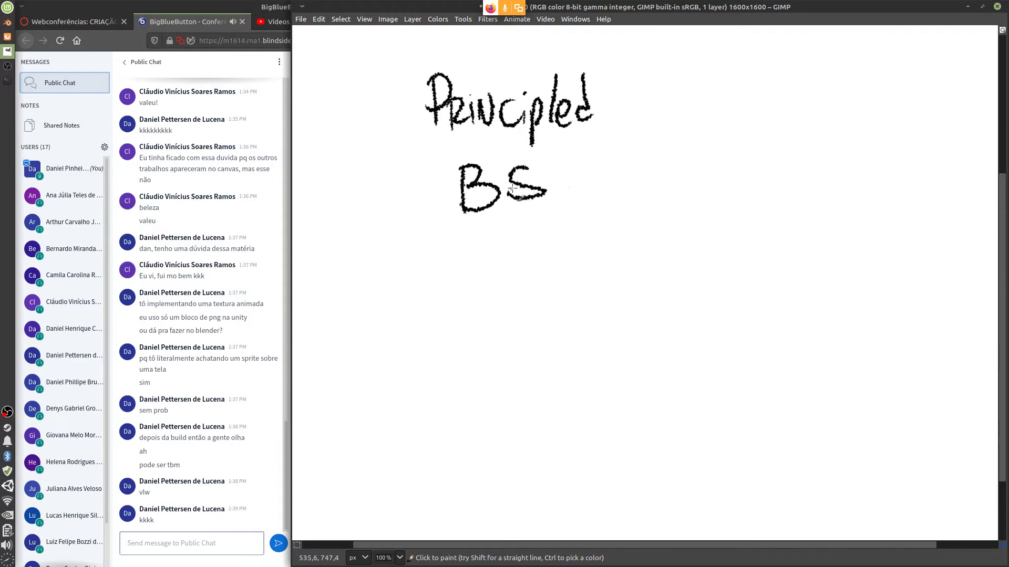
drag(560, 160, 559, 205)
mouse_move(558, 159)
mouse_down()
mouse_move(584, 181)
mouse_move(562, 205)
mouse_up()
drag(608, 160, 606, 204)
mouse_move(605, 163)
mouse_down()
mouse_move(630, 158)
mouse_move(633, 173)
mouse_up()
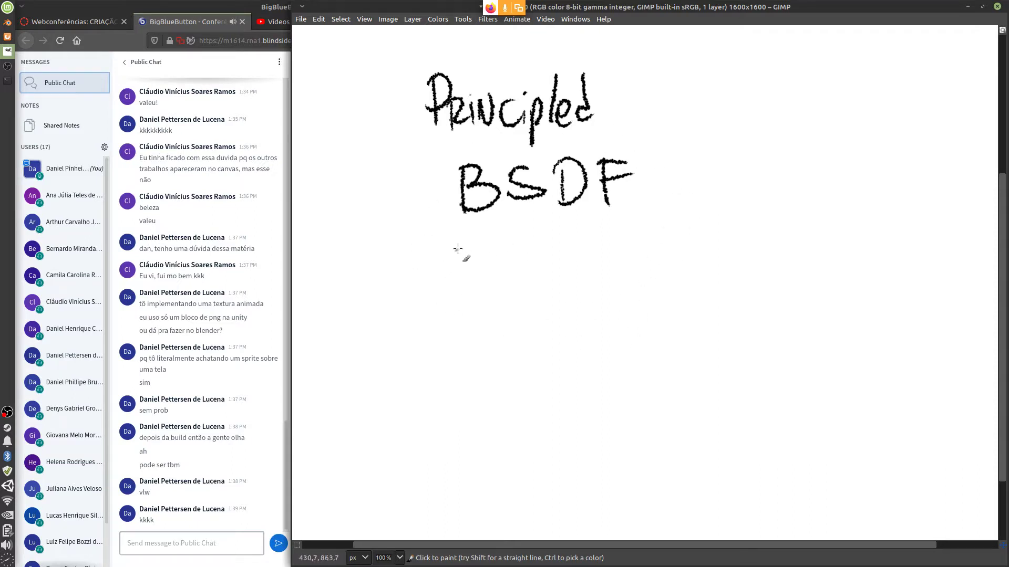
- Handwrite "BIDIRECTIONAL" on a new line beneath "BSDF"
drag(455, 243, 455, 280)
drag(455, 243, 456, 278)
click(489, 241)
drag(489, 247, 495, 279)
mouse_move(496, 243)
mouse_down()
mouse_move(520, 260)
mouse_move(497, 277)
mouse_up()
click(528, 242)
mouse_move(528, 253)
mouse_down()
mouse_move(528, 278)
mouse_move(547, 282)
mouse_move(588, 271)
mouse_move(600, 243)
mouse_up()
mouse_move(575, 261)
mouse_down()
mouse_move(592, 259)
mouse_move(601, 274)
mouse_up()
drag(630, 246, 630, 281)
mouse_move(612, 255)
mouse_down()
mouse_move(628, 277)
mouse_move(645, 253)
mouse_move(645, 281)
mouse_up()
mouse_move(667, 243)
mouse_down()
mouse_move(681, 271)
mouse_move(716, 241)
mouse_move(728, 270)
mouse_up()
drag(713, 258, 766, 263)
- Handwrite "SCATTERING" on the line beneath "BIDIRECTIONAL"
mouse_move(485, 308)
mouse_down()
mouse_move(453, 324)
mouse_move(520, 310)
mouse_move(530, 334)
mouse_up()
drag(513, 319, 525, 318)
drag(545, 295, 546, 336)
mouse_move(556, 295)
mouse_down()
mouse_move(557, 340)
mouse_move(589, 336)
mouse_move(598, 302)
mouse_up()
mouse_move(593, 310)
mouse_down()
mouse_move(592, 341)
mouse_move(612, 329)
mouse_up()
mouse_move(620, 316)
mouse_down()
mouse_move(630, 337)
mouse_move(663, 304)
mouse_move(696, 322)
mouse_up()
- Handwrite "DISTRIBUTION" on the line beneath "SCATTERING"
drag(465, 354, 465, 377)
mouse_move(455, 359)
mouse_down()
mouse_move(458, 348)
mouse_move(458, 386)
mouse_up()
mouse_move(486, 363)
mouse_down()
mouse_move(486, 385)
mouse_move(497, 384)
mouse_up()
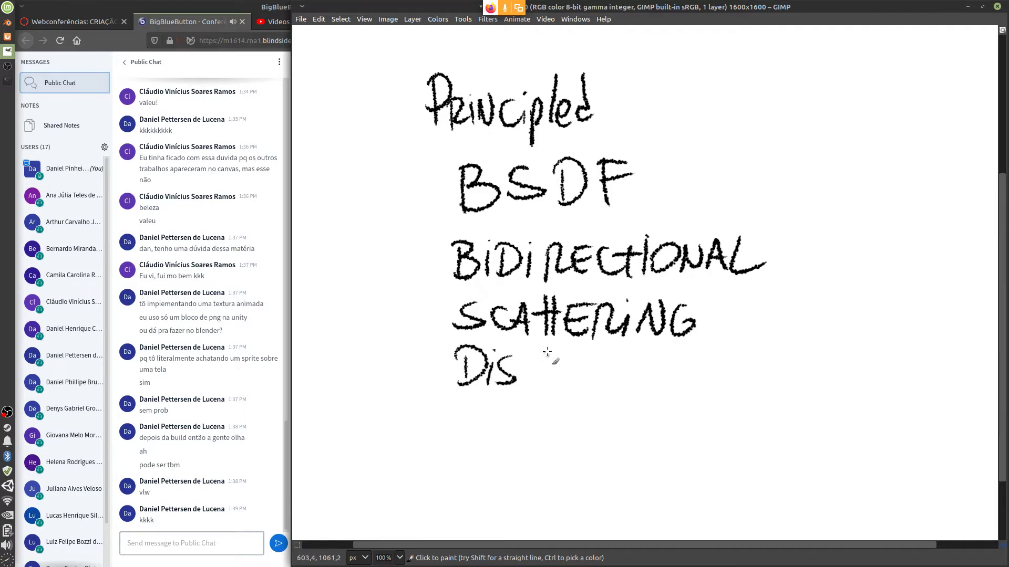
drag(541, 355, 542, 386)
mouse_move(520, 362)
mouse_down()
mouse_move(557, 357)
mouse_move(562, 387)
mouse_up()
drag(560, 359, 591, 386)
mouse_move(603, 360)
mouse_down()
mouse_move(604, 387)
mouse_move(628, 381)
mouse_move(647, 355)
mouse_up()
mouse_move(660, 356)
mouse_down()
mouse_move(655, 382)
mouse_move(670, 357)
mouse_up()
mouse_move(672, 368)
mouse_down()
mouse_move(673, 384)
mouse_move(683, 362)
mouse_up()
drag(699, 384, 718, 358)
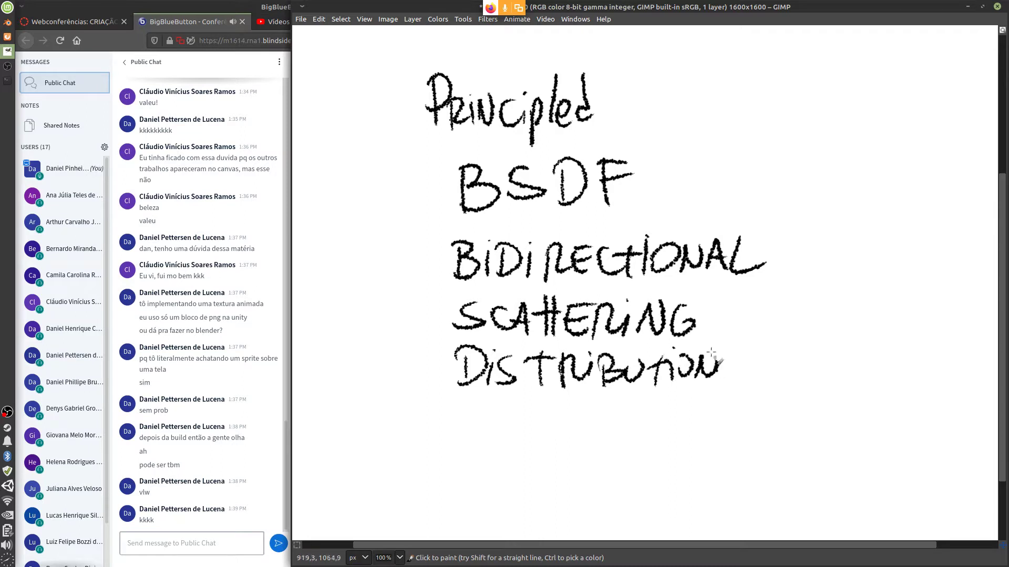
- Handwrite "FUNCTION" on the line beneath "DISTRIBUTION"
drag(472, 410, 474, 450)
drag(471, 413, 541, 410)
mouse_move(566, 415)
mouse_down()
mouse_move(564, 447)
mouse_move(582, 426)
mouse_up()
mouse_move(578, 417)
mouse_down()
mouse_move(581, 447)
mouse_move(595, 445)
mouse_up()
drag(610, 413, 607, 426)
drag(619, 443, 650, 412)
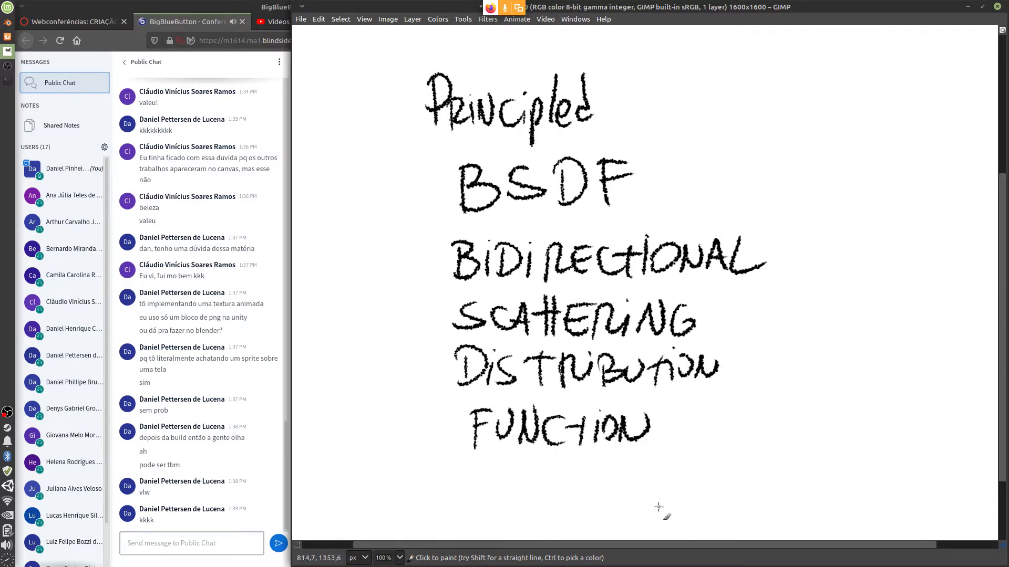
- Draw a short dash in front of each of the four words that spell out the acronym
drag(418, 266, 435, 265)
drag(417, 328, 432, 327)
drag(417, 364, 432, 364)
drag(419, 408, 433, 409)
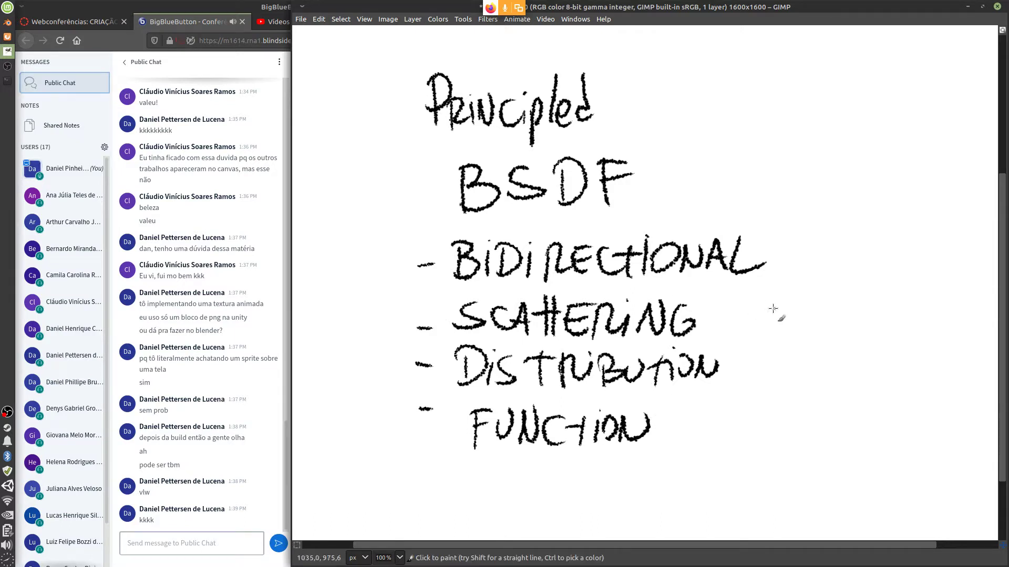
- Clear the handwritten acronym notes from the canvas and draw a thick horizontal line across it as a surface
drag(726, 319, 743, 316)
key(Delete)
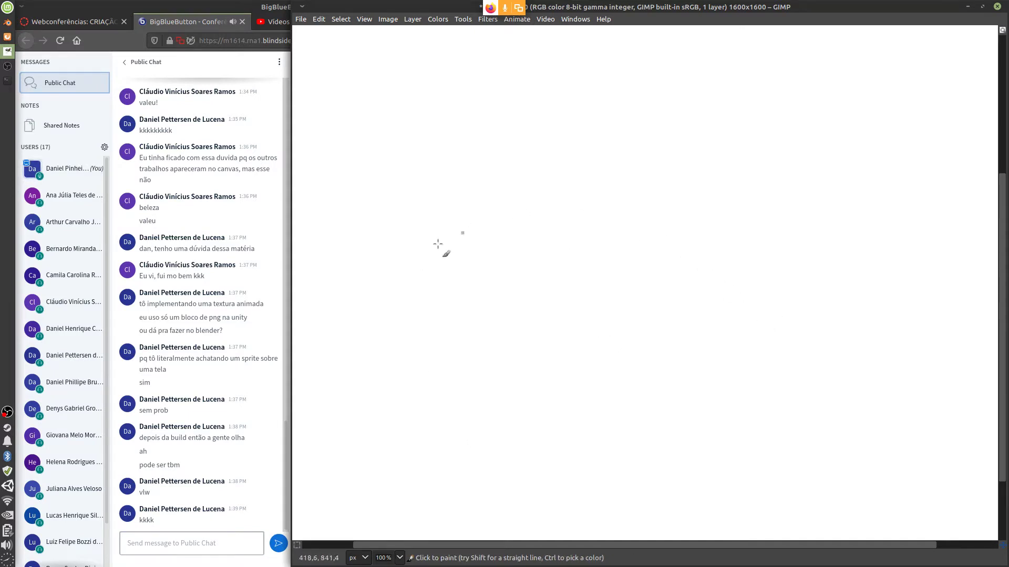
drag(316, 265, 935, 263)
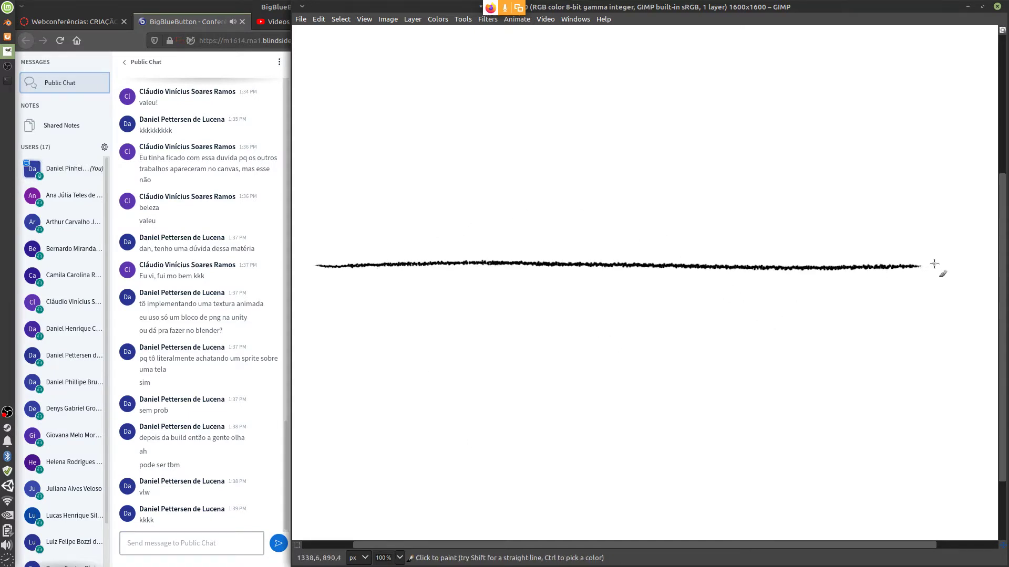
drag(324, 265, 924, 265)
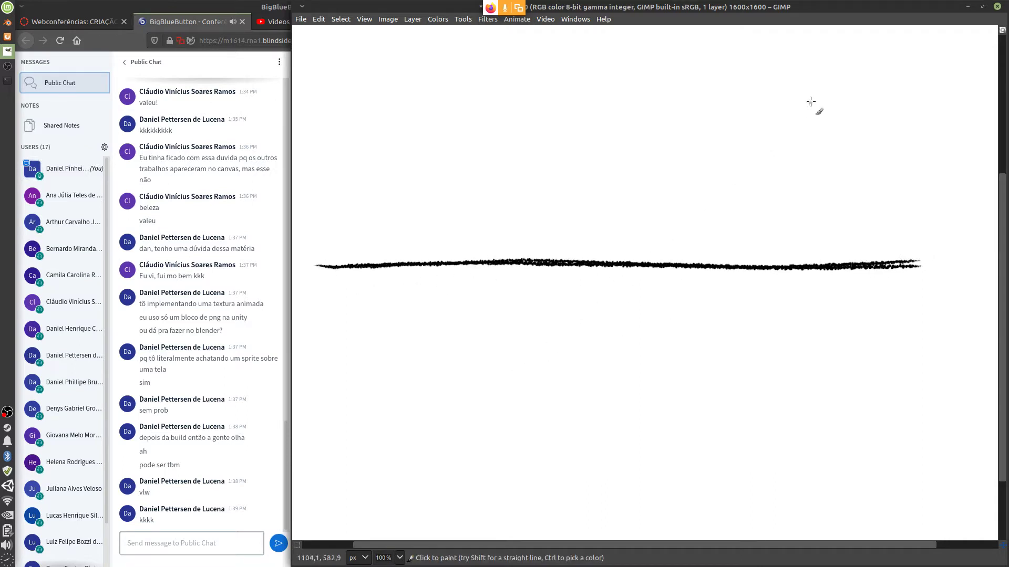
- Draw an incoming light arrow, a reflected arrow leaving the surface, and a transmitted arrow continuing below it
mouse_move(853, 62)
mouse_down()
mouse_move(644, 246)
mouse_move(684, 236)
mouse_up()
mouse_move(638, 254)
mouse_down()
mouse_move(663, 209)
mouse_move(634, 263)
mouse_move(419, 77)
mouse_move(427, 110)
mouse_up()
mouse_move(407, 59)
mouse_down()
mouse_move(451, 99)
mouse_move(425, 112)
mouse_up()
drag(407, 61, 448, 97)
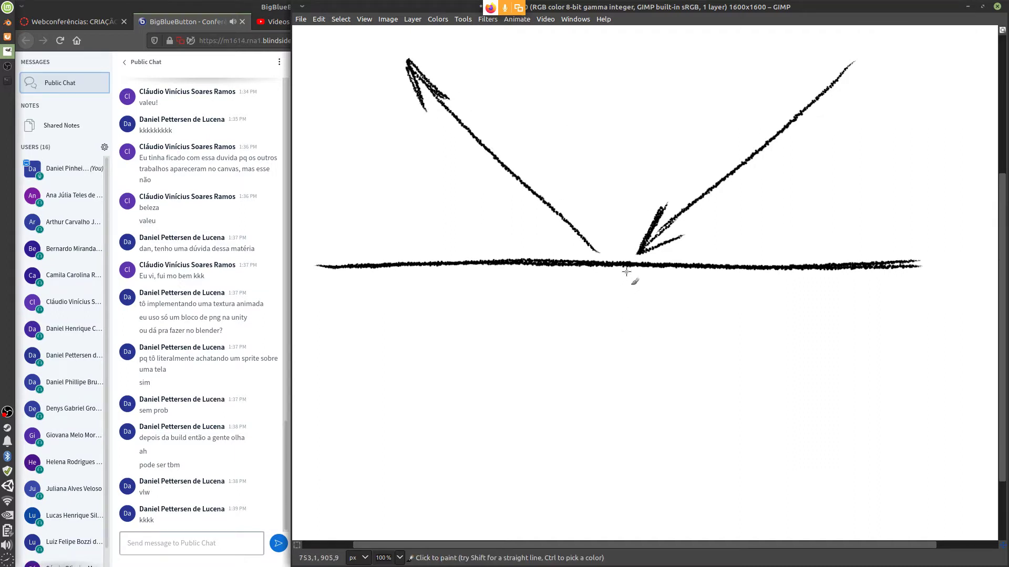
mouse_move(627, 272)
mouse_down()
mouse_move(561, 419)
mouse_move(600, 418)
mouse_move(591, 427)
mouse_up()
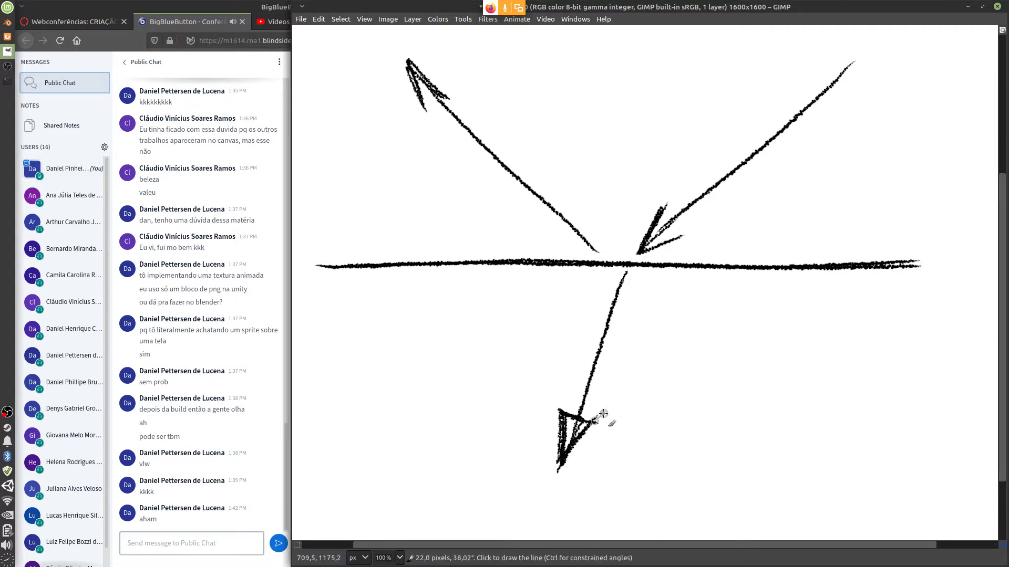
- Duplicate the layer, clear it, and draw a horizontal surface with a ray striking it and reflecting as an arrow
key(shift+ctrl+d)
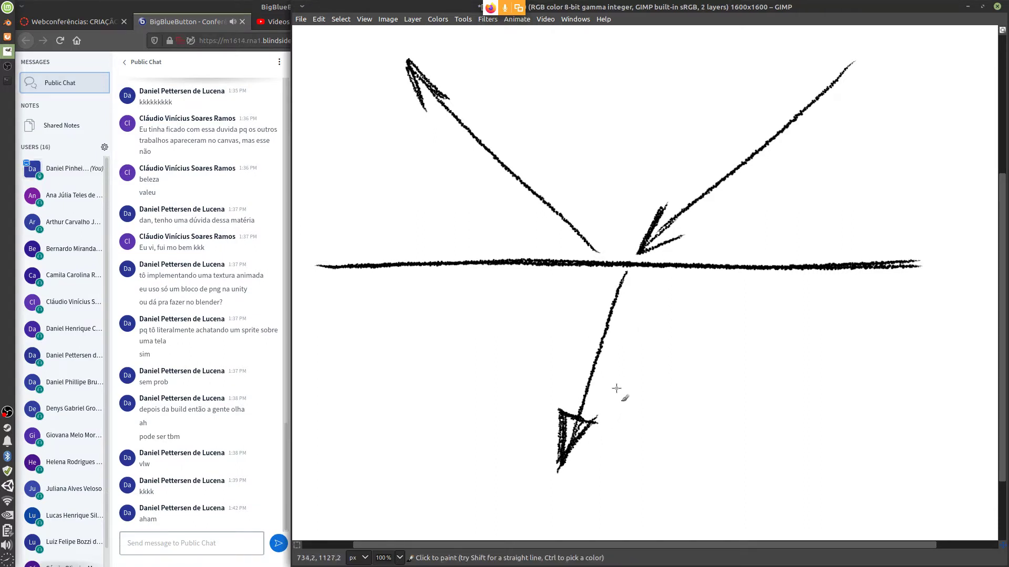
key(Delete)
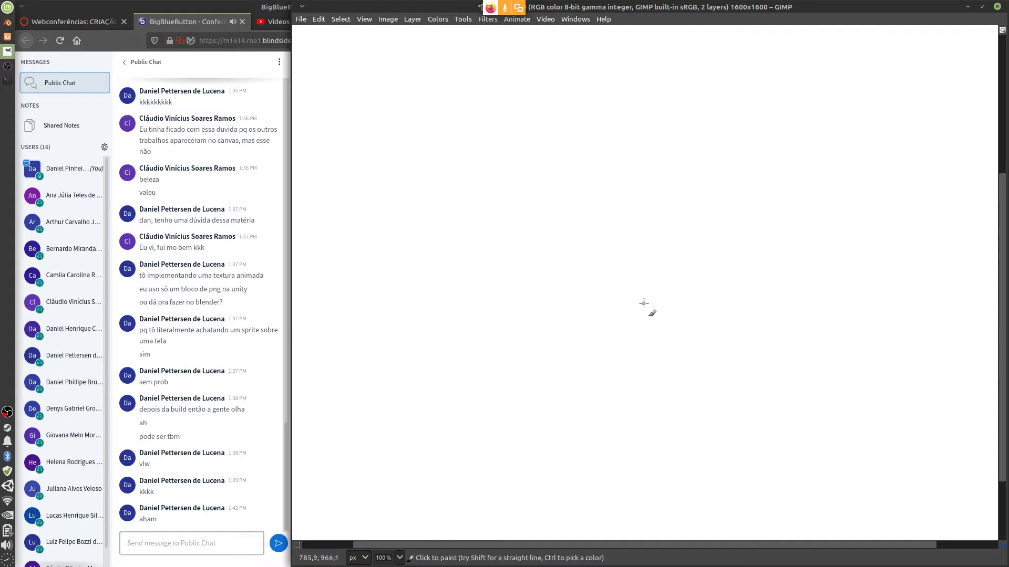
drag(320, 295, 931, 295)
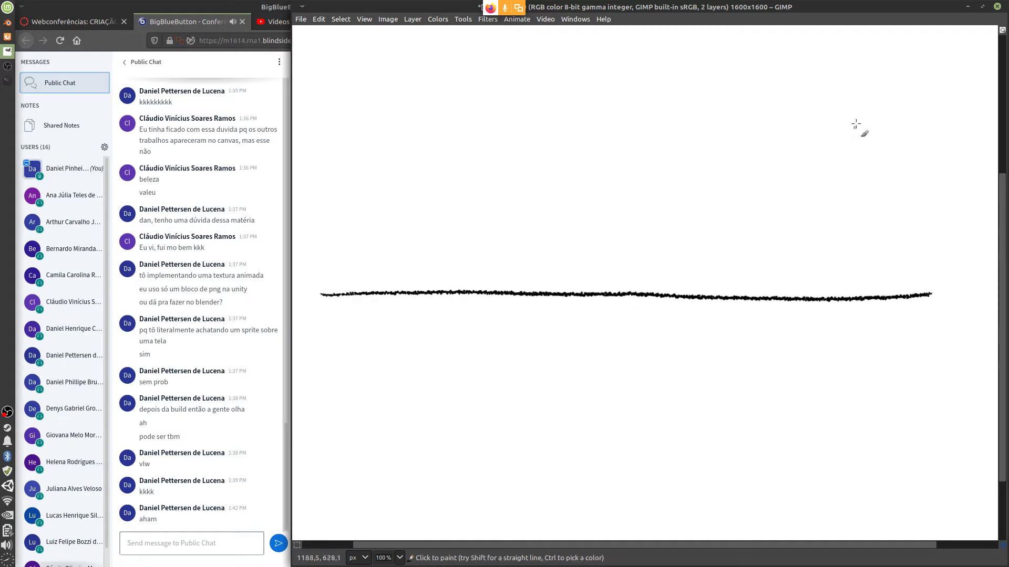
mouse_move(863, 103)
mouse_down()
mouse_move(627, 290)
mouse_move(420, 132)
mouse_move(426, 124)
mouse_move(411, 140)
mouse_up()
click(835, 134)
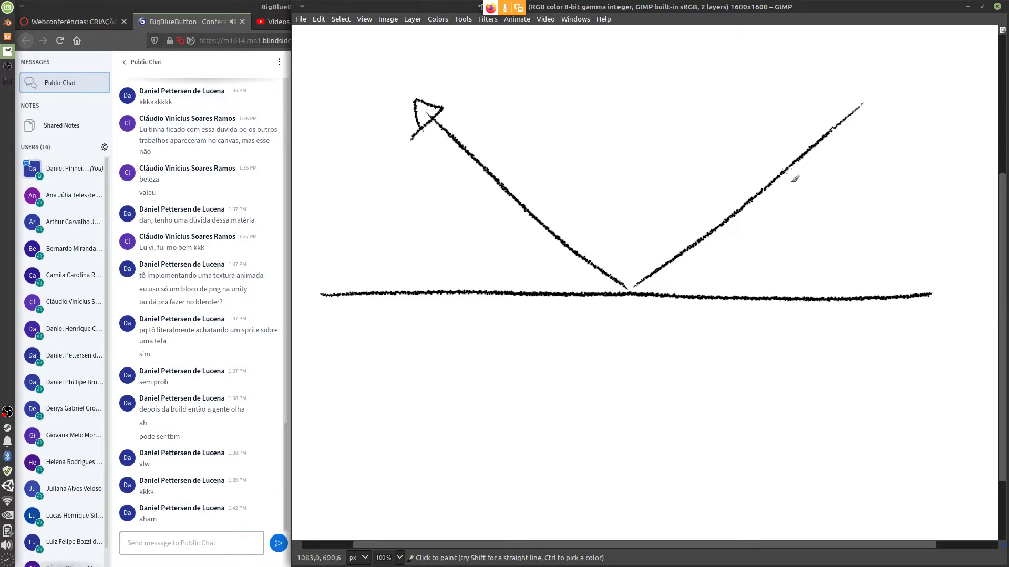
shift+click(625, 289)
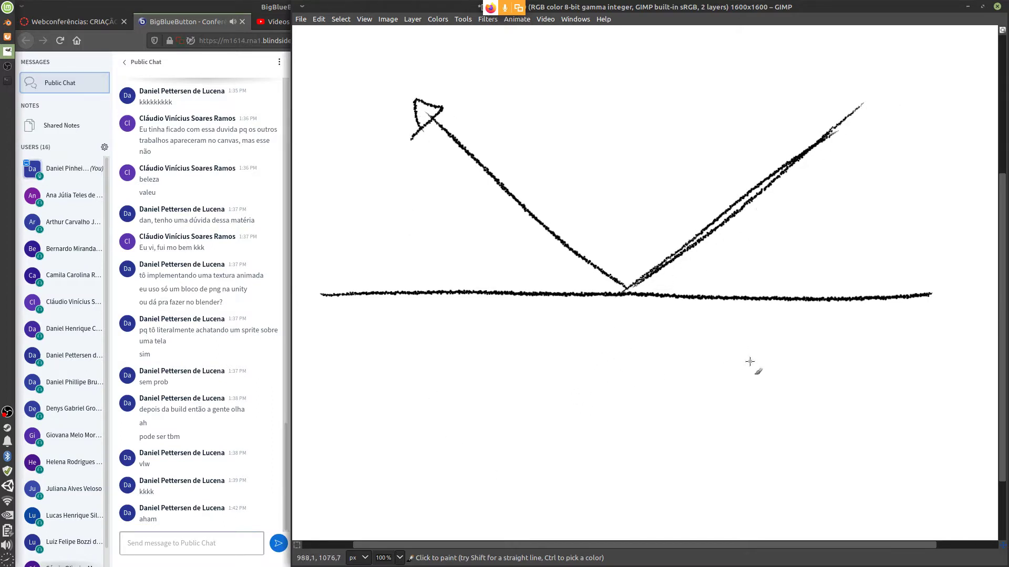
- Handwrite a scattering label beneath the right half of the surface line
mouse_move(765, 356)
mouse_down()
mouse_move(742, 382)
mouse_move(768, 374)
mouse_move(783, 383)
mouse_up()
drag(784, 382, 806, 379)
drag(791, 370, 814, 382)
mouse_move(802, 363)
mouse_down()
mouse_move(831, 359)
mouse_move(833, 383)
mouse_move(850, 355)
mouse_up()
drag(833, 369, 846, 367)
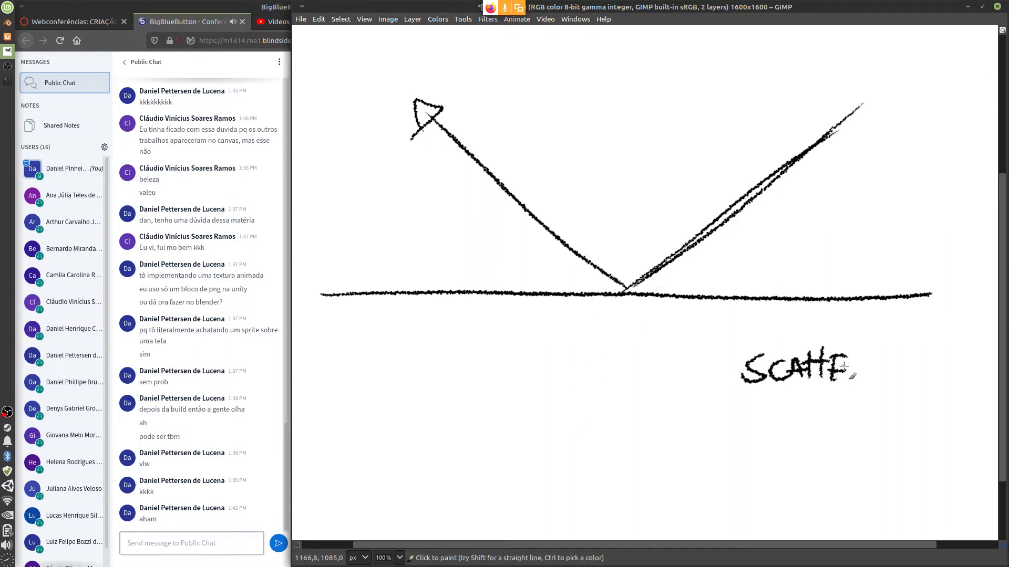
drag(853, 358, 853, 382)
mouse_move(855, 360)
mouse_down()
mouse_move(877, 344)
mouse_move(889, 356)
mouse_move(898, 345)
mouse_move(914, 365)
mouse_up()
click(876, 343)
- Clear the canvas and draw a surface with a ray that enters it, bounces underneath, and exits as an arrow elsewhere
key(Delete)
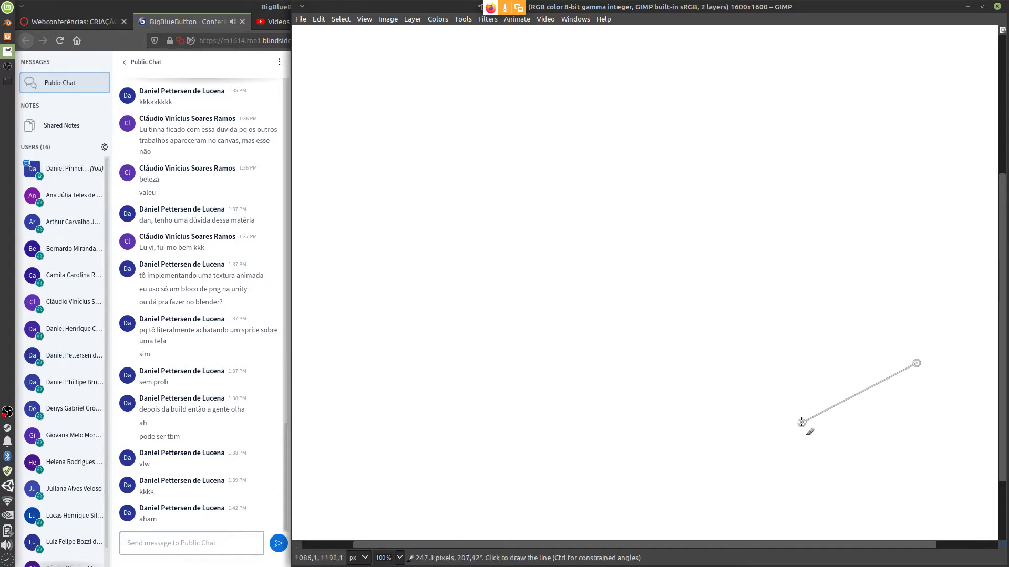
drag(336, 257, 452, 257)
shift+click(919, 269)
mouse_move(461, 170)
mouse_down()
mouse_move(534, 254)
mouse_move(522, 332)
mouse_move(586, 348)
mouse_move(592, 269)
mouse_move(634, 254)
mouse_move(789, 87)
mouse_move(746, 101)
mouse_move(783, 111)
mouse_up()
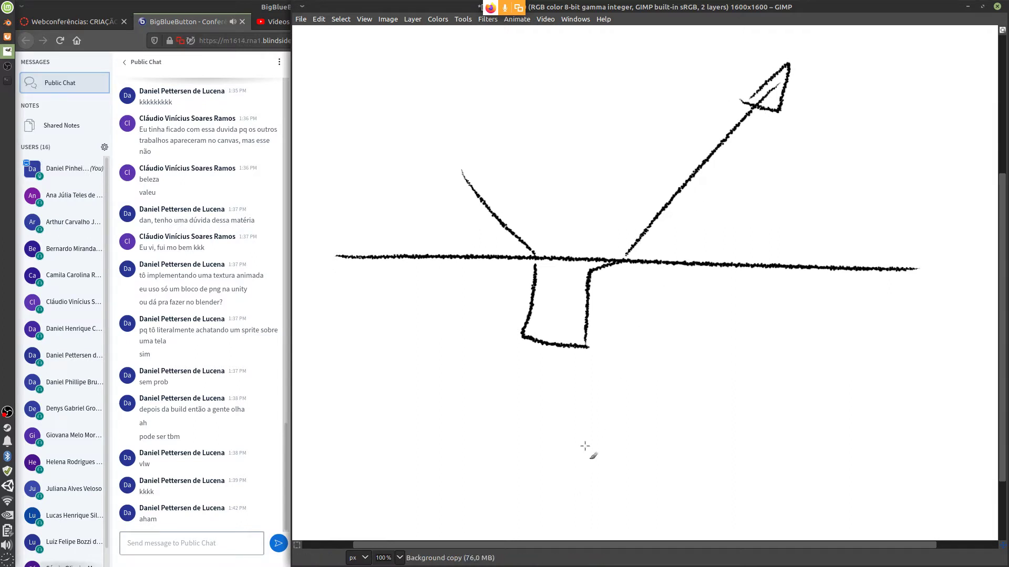
drag(502, 232, 534, 256)
drag(535, 256, 530, 231)
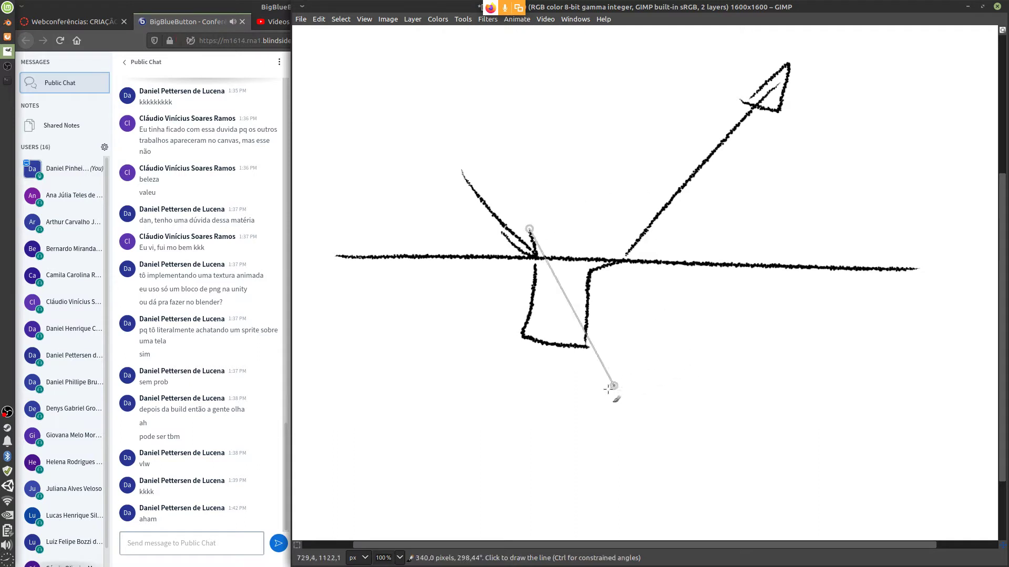
- Clear the canvas and handwrite "DIELÉTRICO" across its upper part, including the accent
key(ctrl+a)
key(Delete)
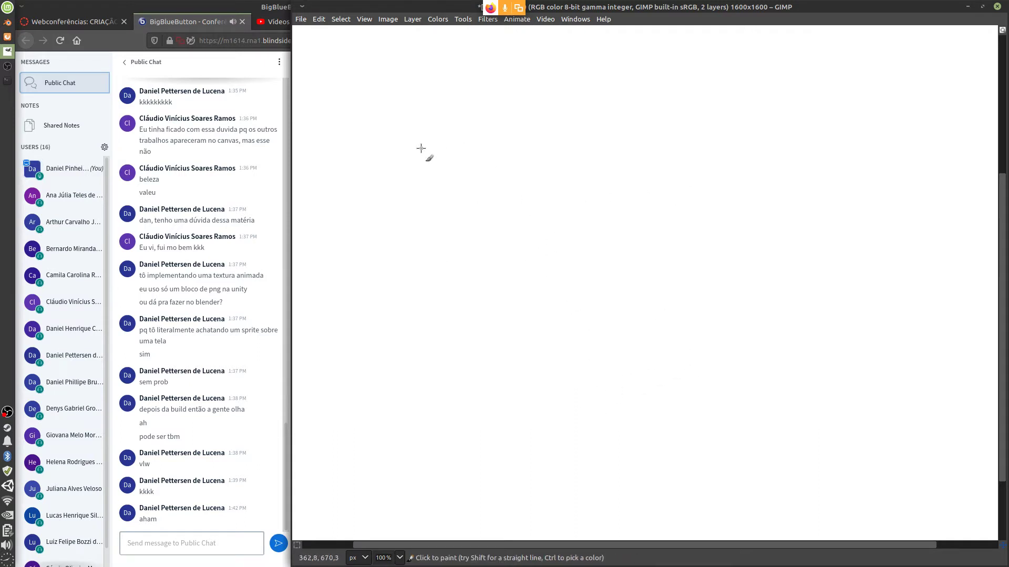
mouse_move(421, 148)
mouse_down()
mouse_move(426, 176)
mouse_move(441, 147)
mouse_move(409, 207)
mouse_up()
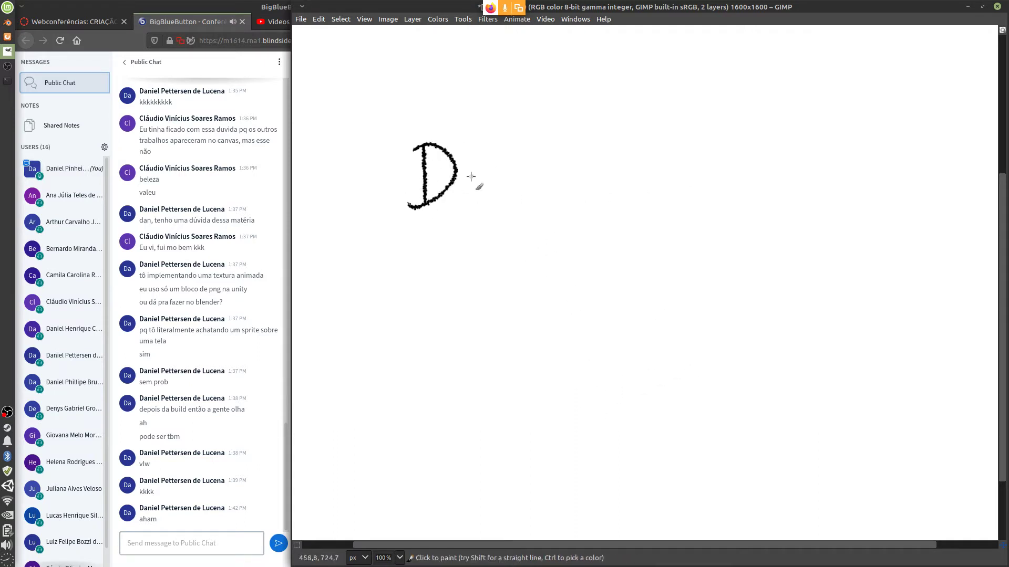
mouse_move(467, 169)
mouse_down()
mouse_move(467, 200)
mouse_move(470, 151)
mouse_move(504, 205)
mouse_move(502, 185)
mouse_up()
mouse_move(476, 164)
mouse_down()
mouse_move(515, 161)
mouse_move(520, 204)
mouse_move(545, 206)
mouse_up()
mouse_move(546, 175)
mouse_down()
mouse_move(571, 205)
mouse_move(562, 187)
mouse_move(571, 167)
mouse_move(586, 181)
mouse_move(587, 207)
mouse_move(607, 168)
mouse_up()
mouse_move(608, 168)
mouse_down()
mouse_move(609, 208)
mouse_move(640, 197)
mouse_up()
drag(647, 163, 646, 204)
click(650, 151)
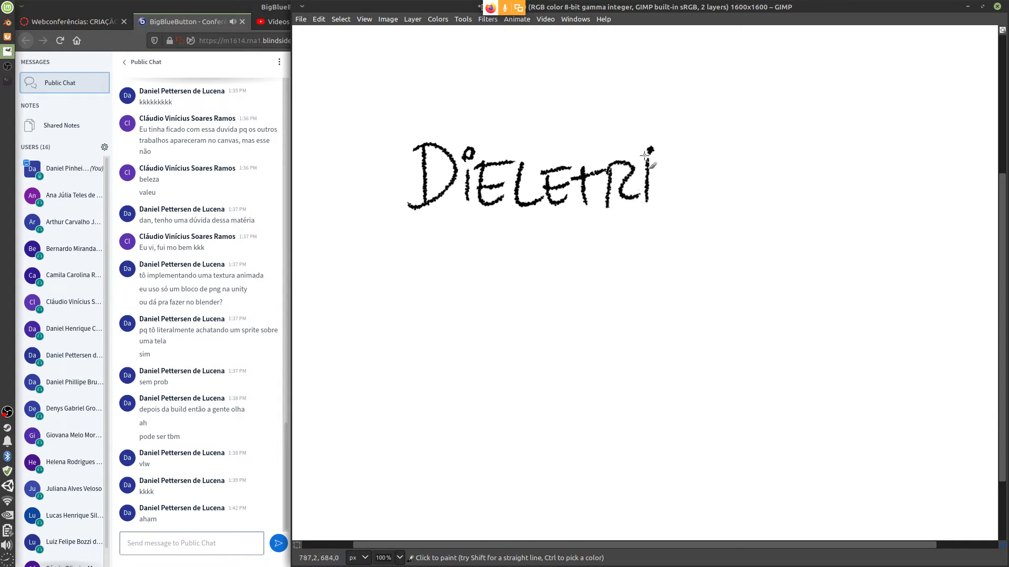
mouse_move(682, 171)
mouse_down()
mouse_move(683, 197)
mouse_move(704, 199)
mouse_up()
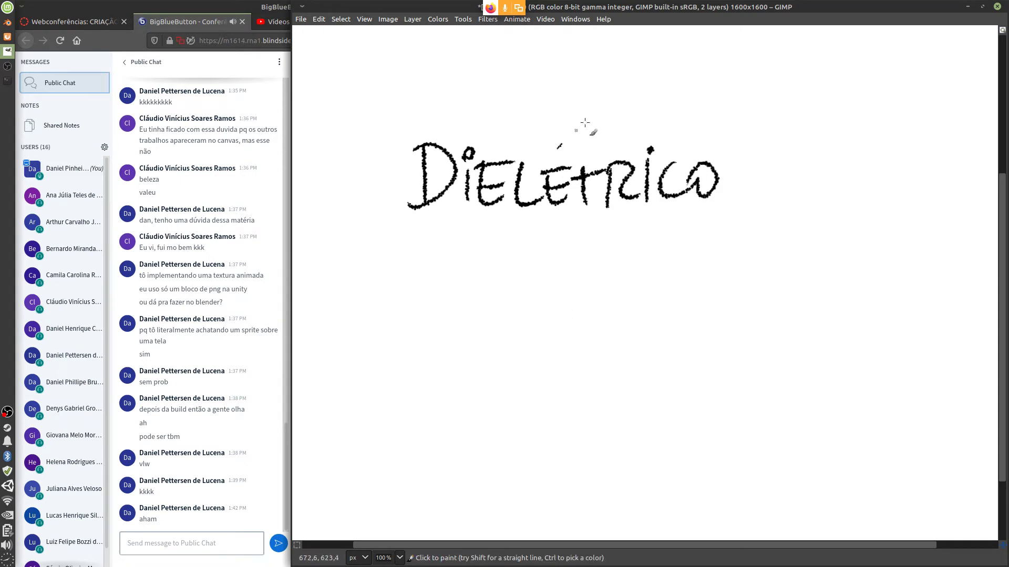
drag(573, 134, 558, 148)
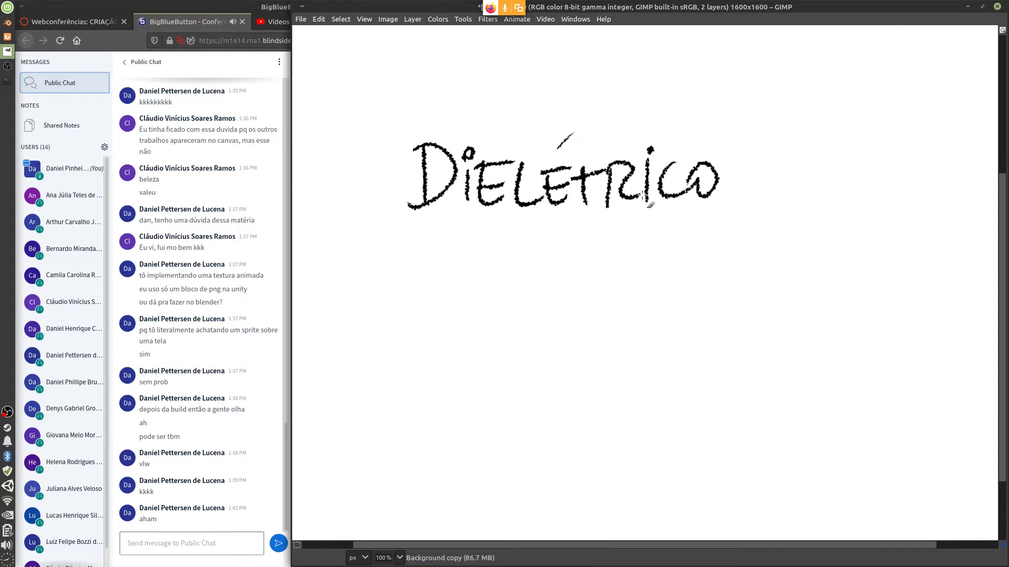
- Clear the canvas and draw a surface with one directly reflected arrow and a second ray that bounces beneath it before exiting
key(Delete)
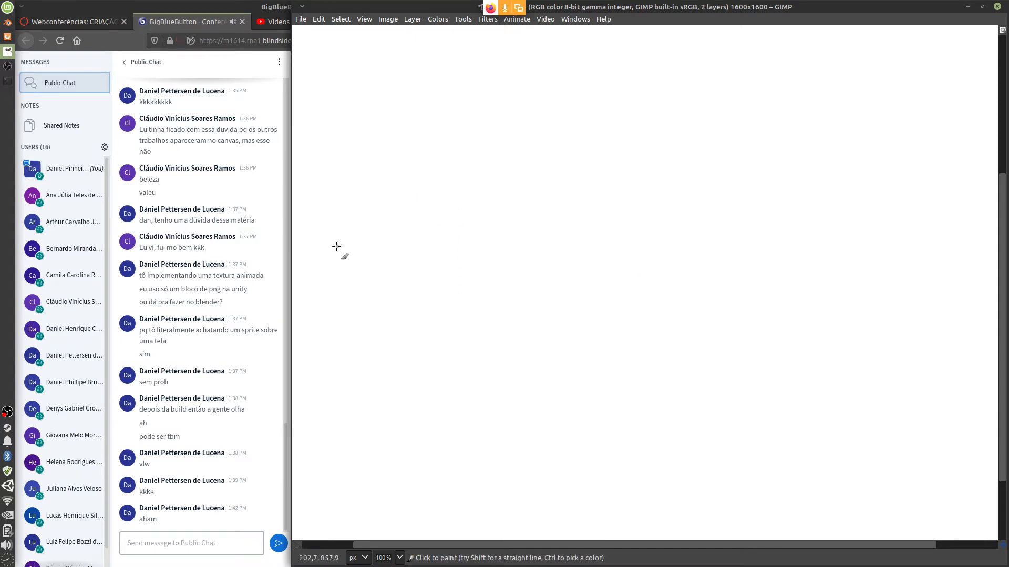
drag(334, 248, 881, 249)
mouse_move(398, 109)
mouse_down()
mouse_move(458, 179)
mouse_move(553, 254)
mouse_move(531, 241)
mouse_move(661, 115)
mouse_move(647, 120)
mouse_move(651, 157)
mouse_up()
drag(629, 117, 650, 156)
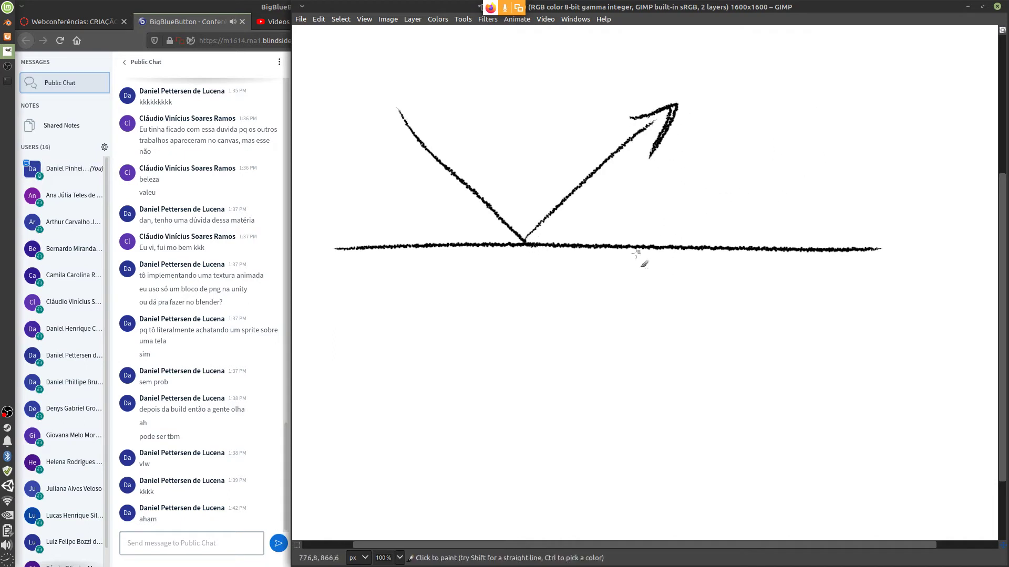
mouse_move(337, 136)
mouse_down()
mouse_move(445, 245)
mouse_move(421, 338)
mouse_move(522, 374)
mouse_move(635, 282)
mouse_move(571, 259)
mouse_move(875, 109)
mouse_up()
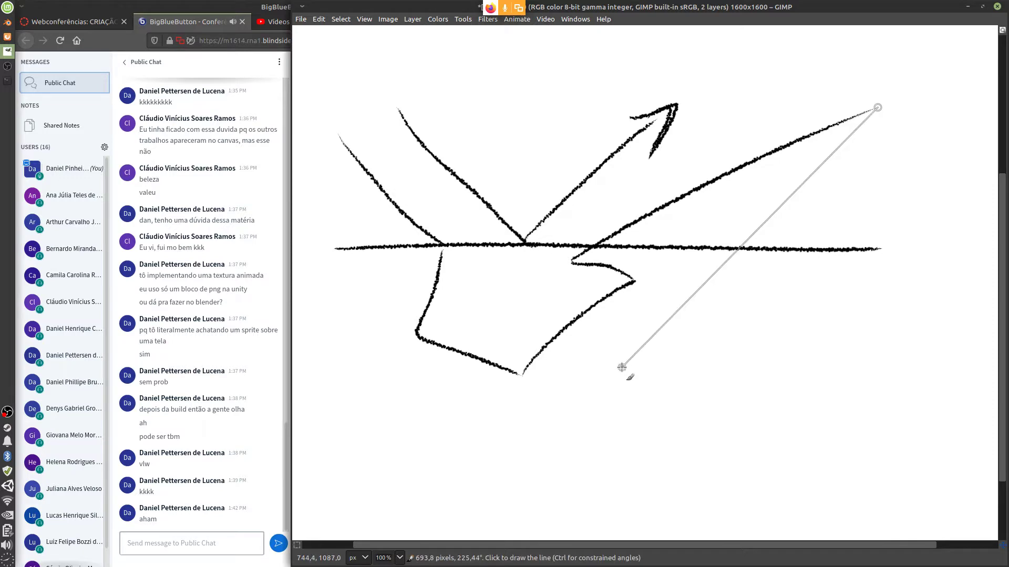
- Clear the canvas and switch to Blender to view the parameters of the Principled BSDF node
key(ctrl+z)
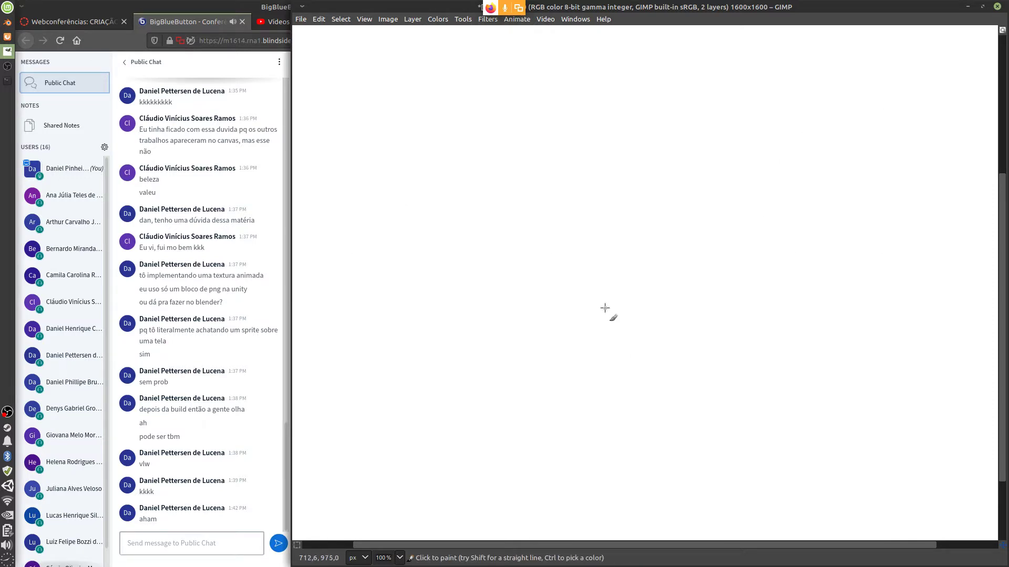
key(alt+Tab)
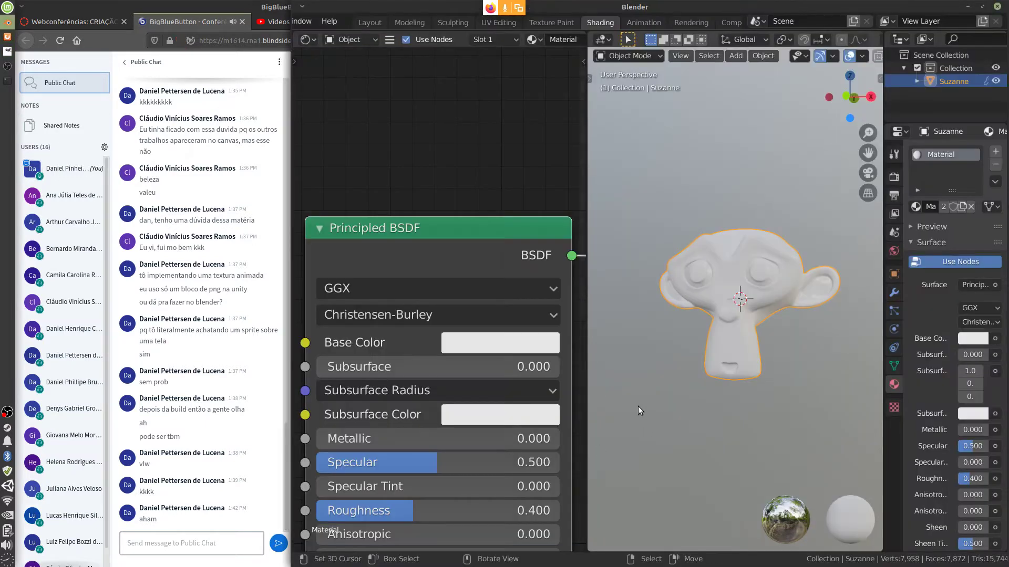
middle_drag(553, 424, 547, 368)
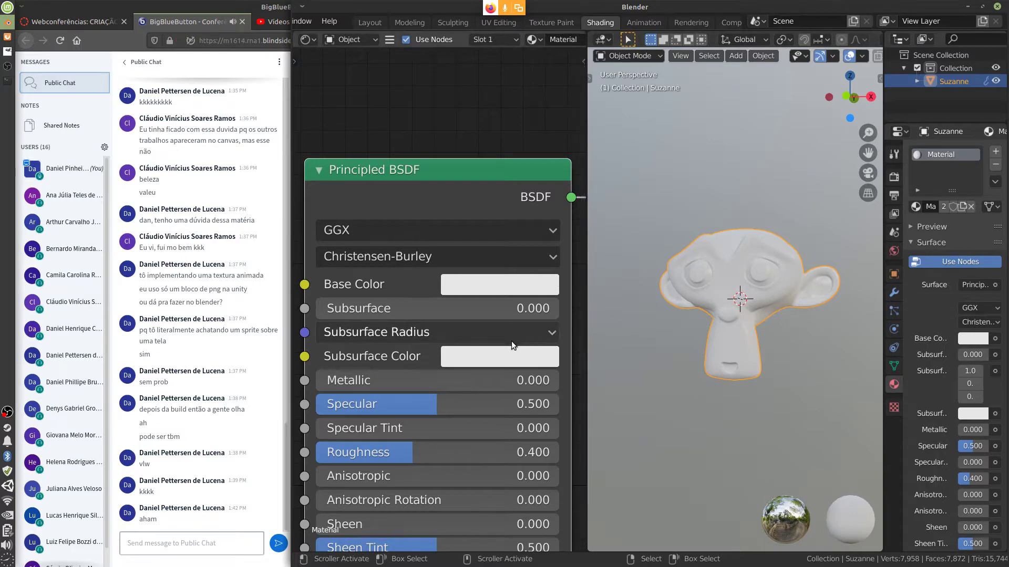
scroll(513, 344, down, 4)
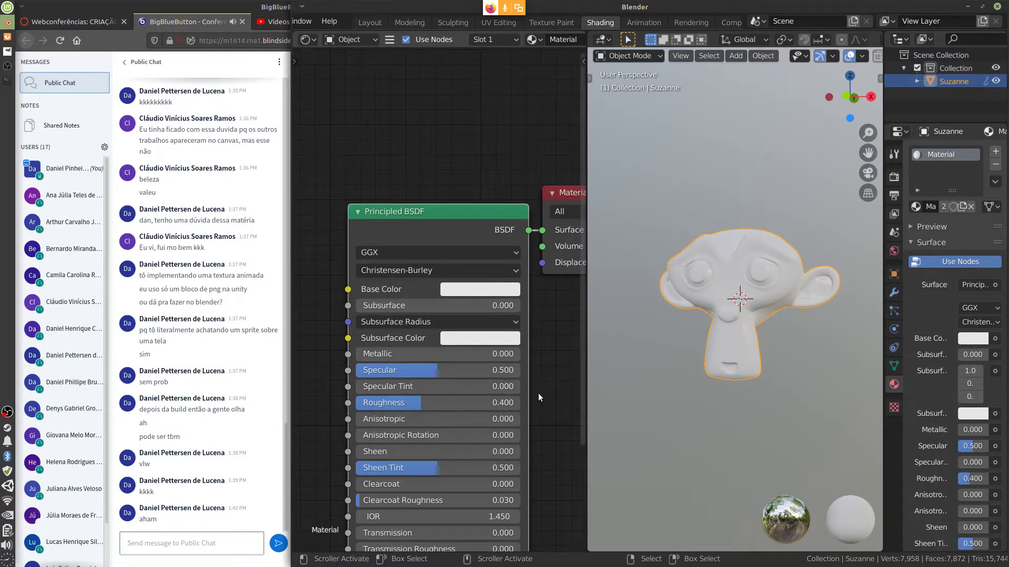
scroll(538, 393, down, 3)
scroll(537, 373, up, 3)
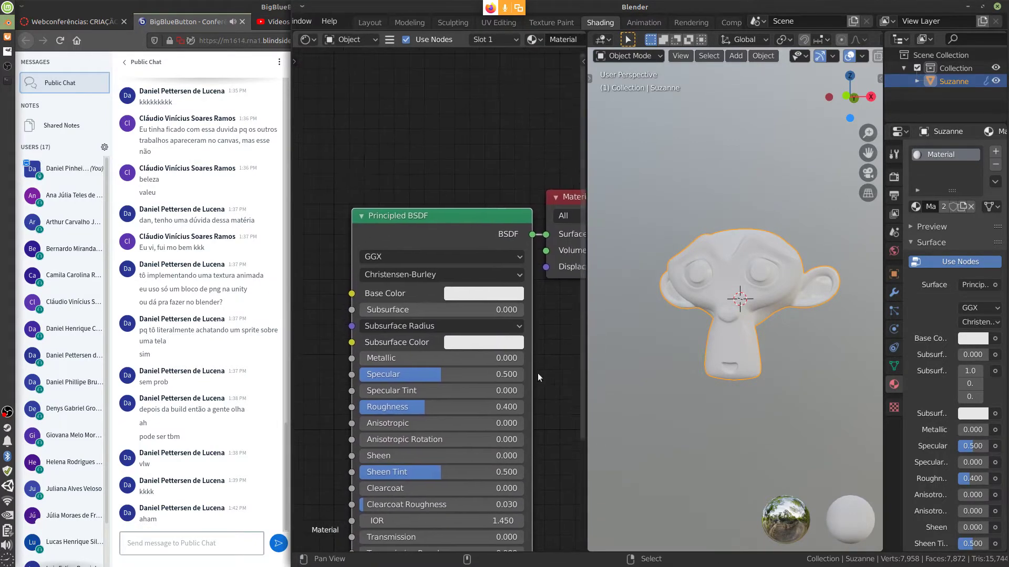
- Review the Principled BSDF distribution and subsurface method options, choosing GGX and Christensen-Burley
click(451, 257)
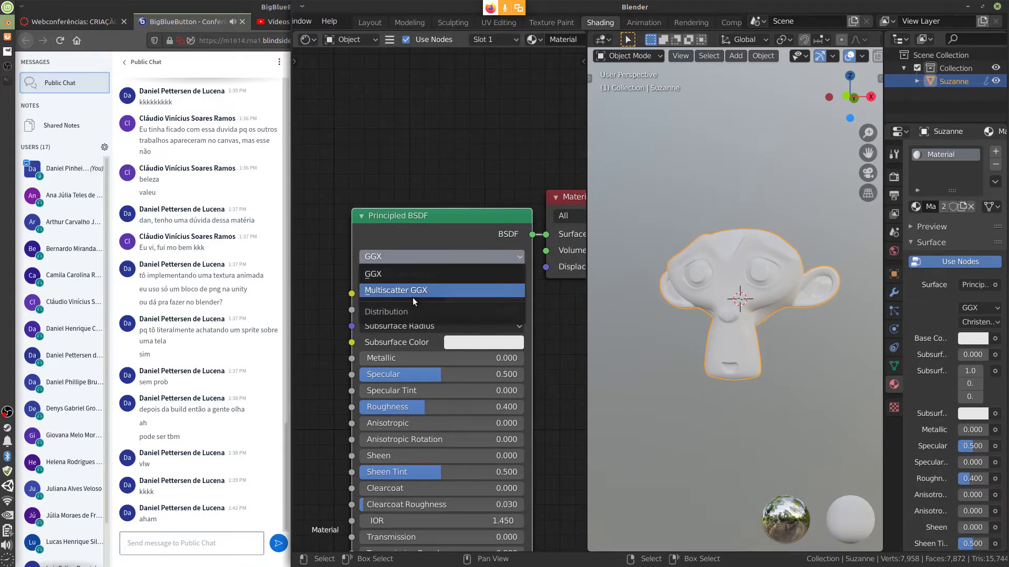
click(409, 270)
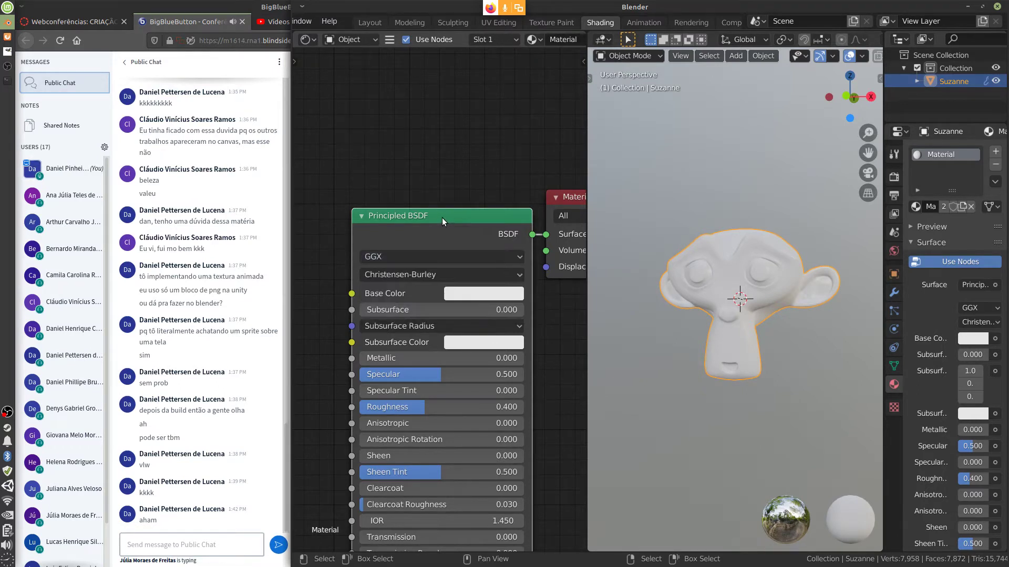
click(468, 275)
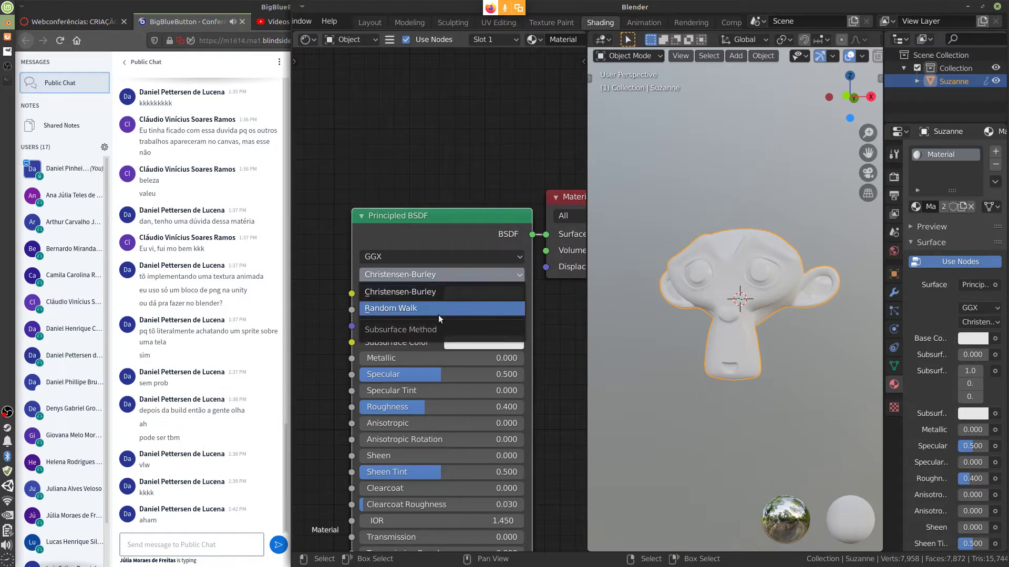
click(436, 292)
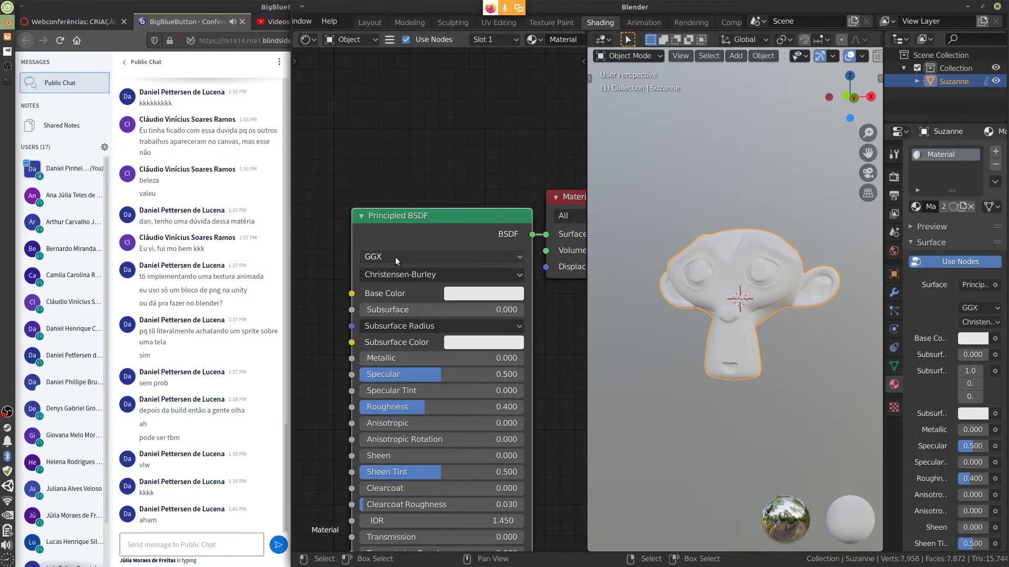
click(433, 257)
click(435, 256)
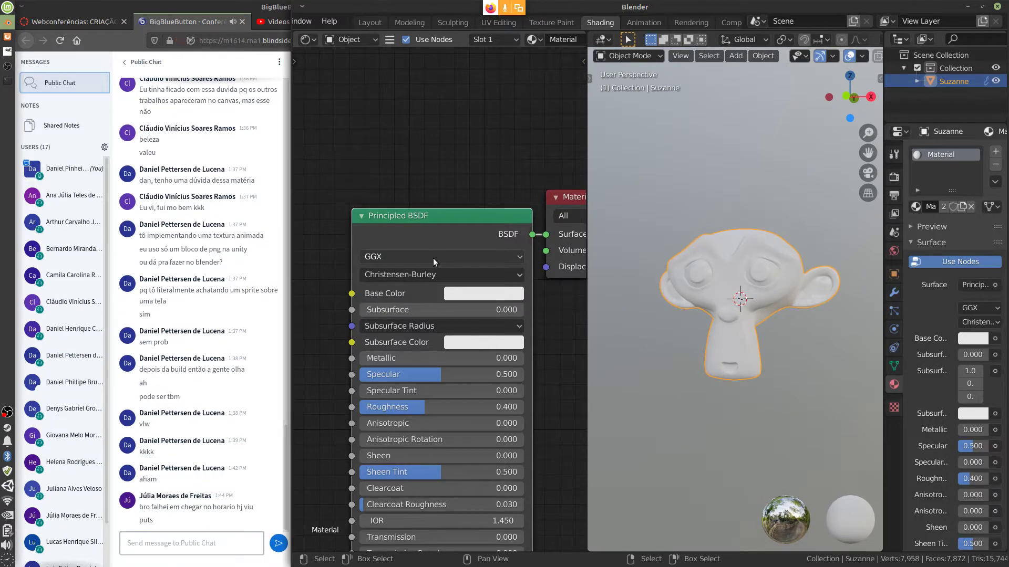
- Switch to GIMP and draw a surface line with an incoming ray, several rays fanning out beneath it and one reflected arrow
key(alt+Tab)
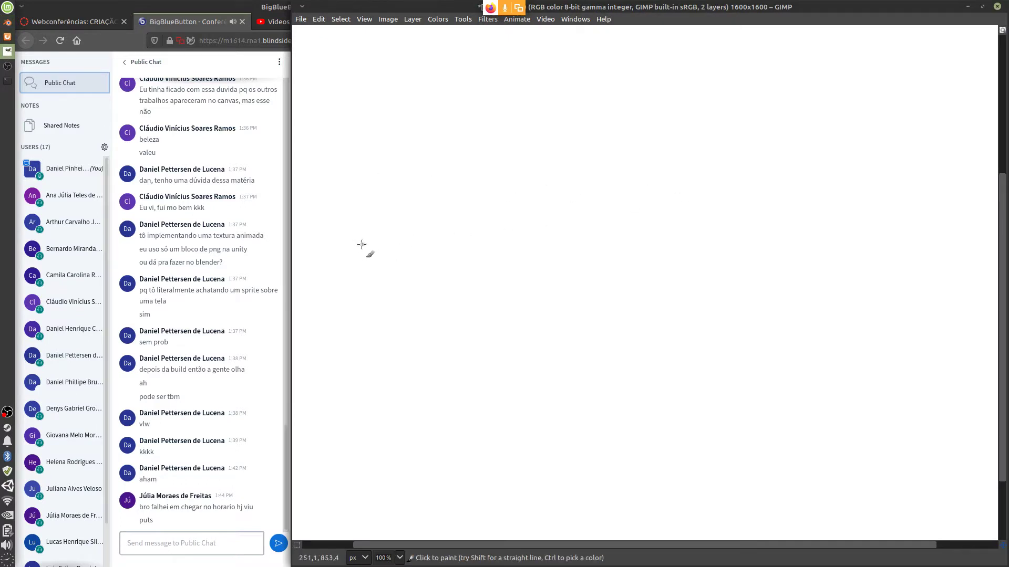
mouse_move(362, 244)
mouse_down()
mouse_move(872, 245)
mouse_move(913, 245)
mouse_up()
drag(791, 106, 686, 242)
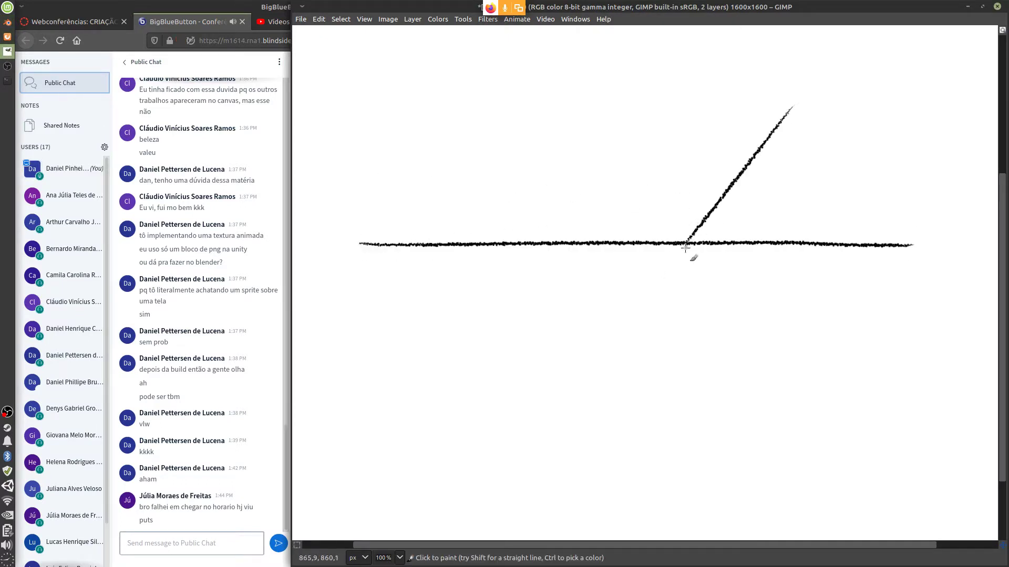
mouse_move(686, 244)
mouse_down()
mouse_move(679, 289)
mouse_move(664, 300)
mouse_move(659, 287)
mouse_up()
drag(685, 244, 639, 289)
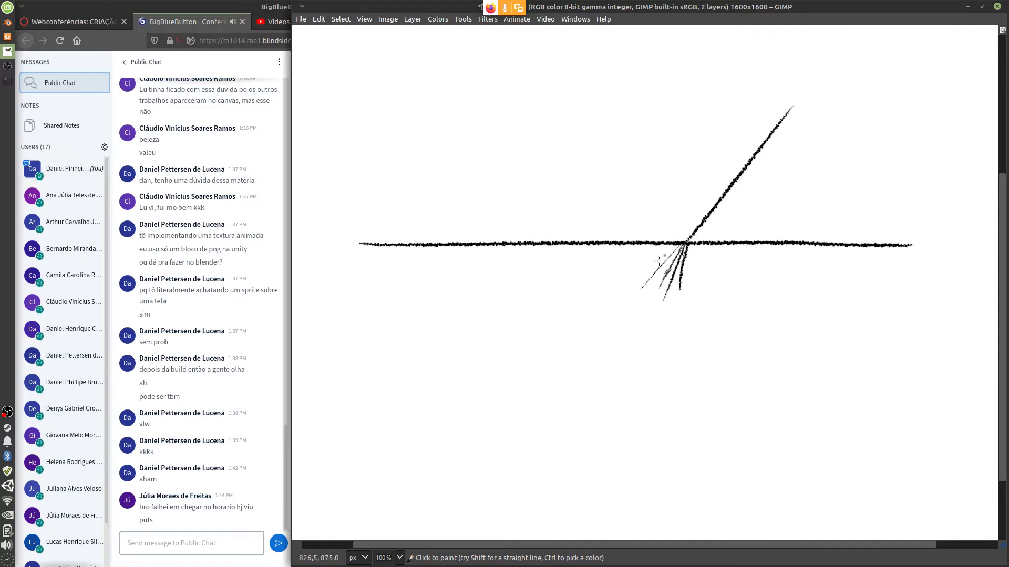
drag(684, 244, 634, 282)
mouse_move(678, 241)
mouse_down()
mouse_move(633, 191)
mouse_move(638, 200)
mouse_up()
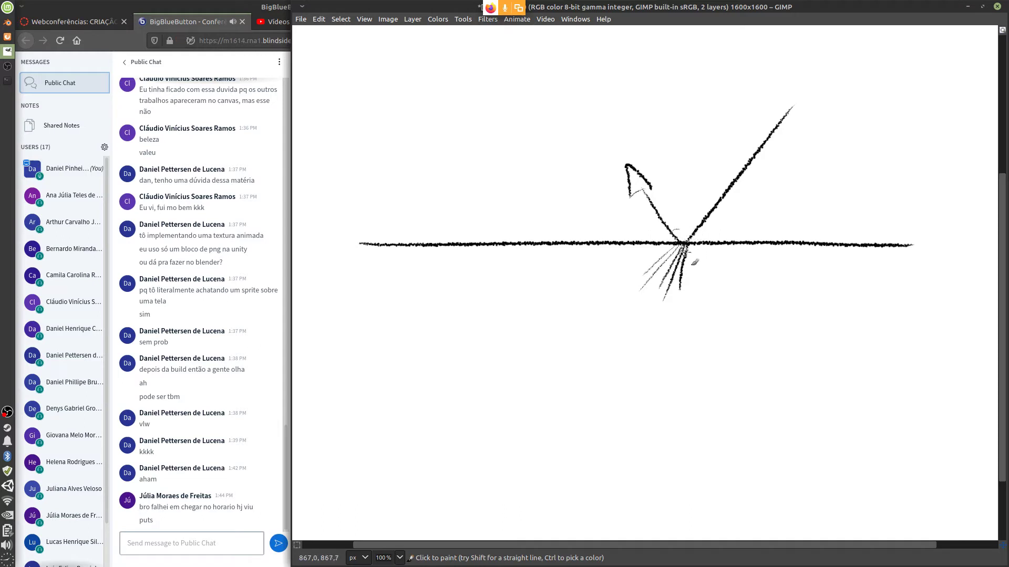
- Clear the canvas and sketch a surface line with an incoming ray splitting into several short rays below it
key(Delete)
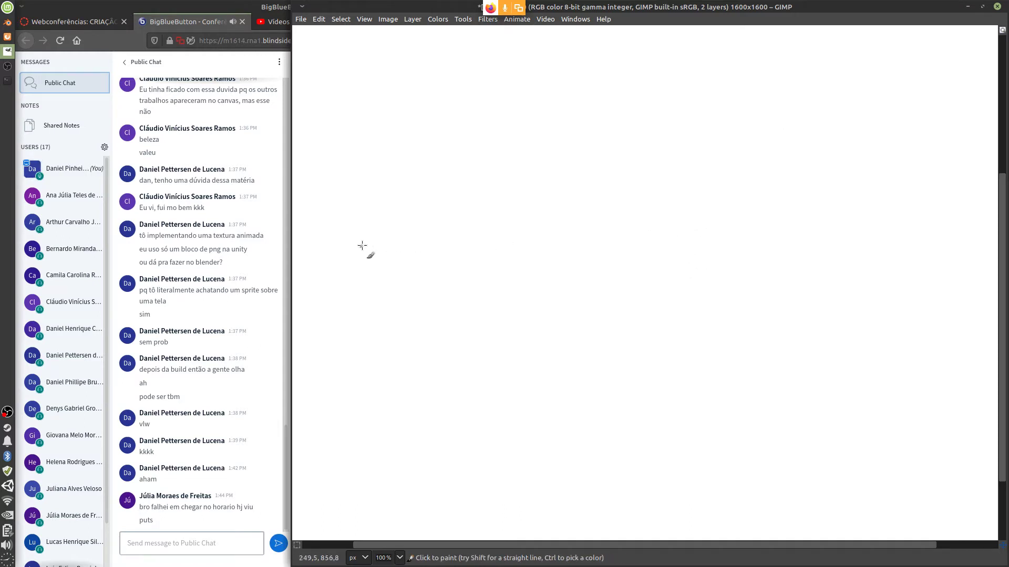
drag(362, 245, 919, 248)
mouse_move(417, 146)
mouse_down()
mouse_move(488, 229)
mouse_move(461, 306)
mouse_up()
mouse_move(505, 242)
mouse_down()
mouse_move(461, 308)
mouse_move(496, 286)
mouse_up()
drag(506, 243, 510, 264)
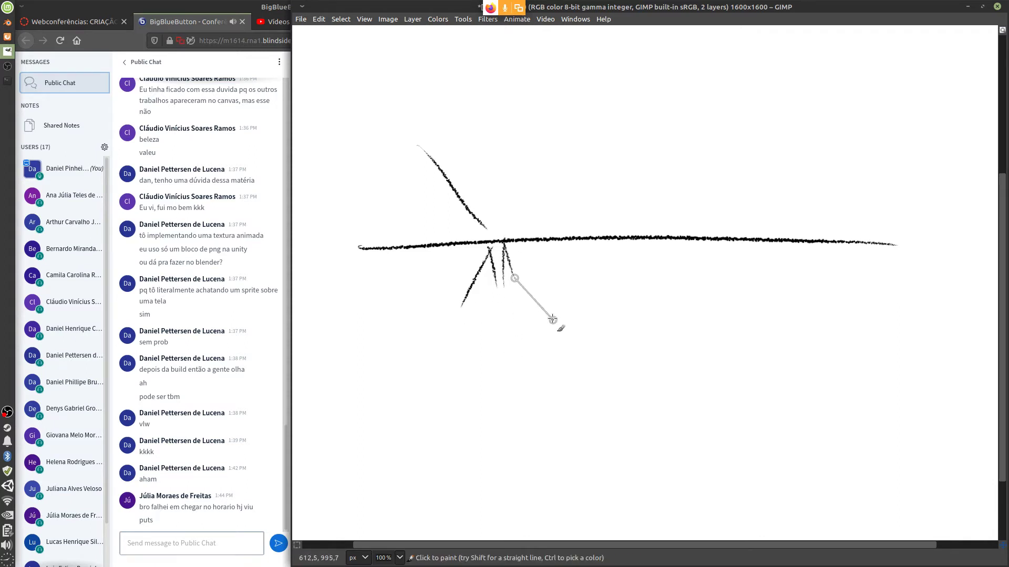
- Undo all the strokes of the last scattering sketch and switch to Blender
key(ctrl+z)
key(ctrl+z)
key(ctrl+z)
key(ctrl+z)
key(ctrl+z)
key(ctrl+z)
key(ctrl+z)
key(ctrl+z)
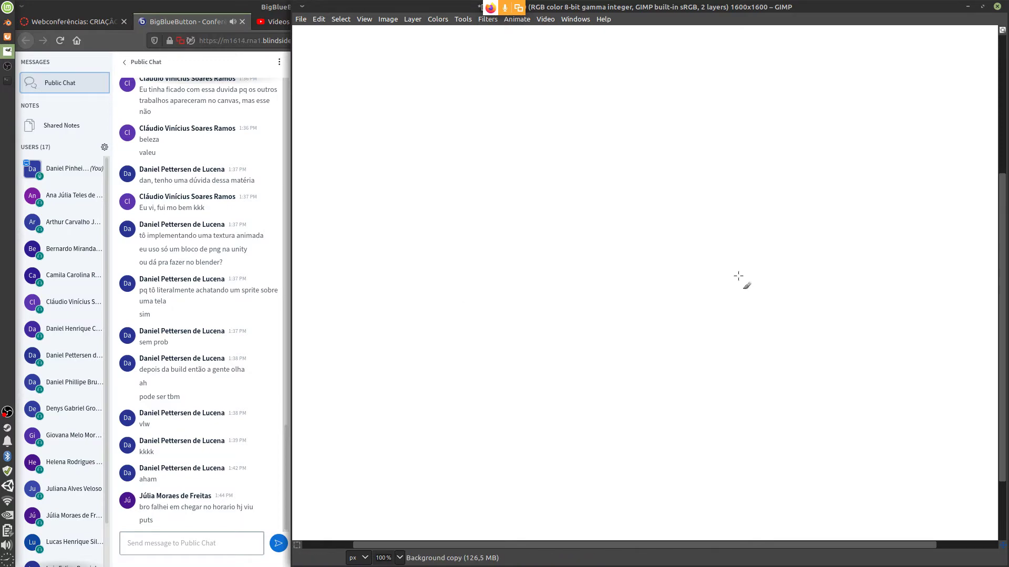
key(alt+Tab)
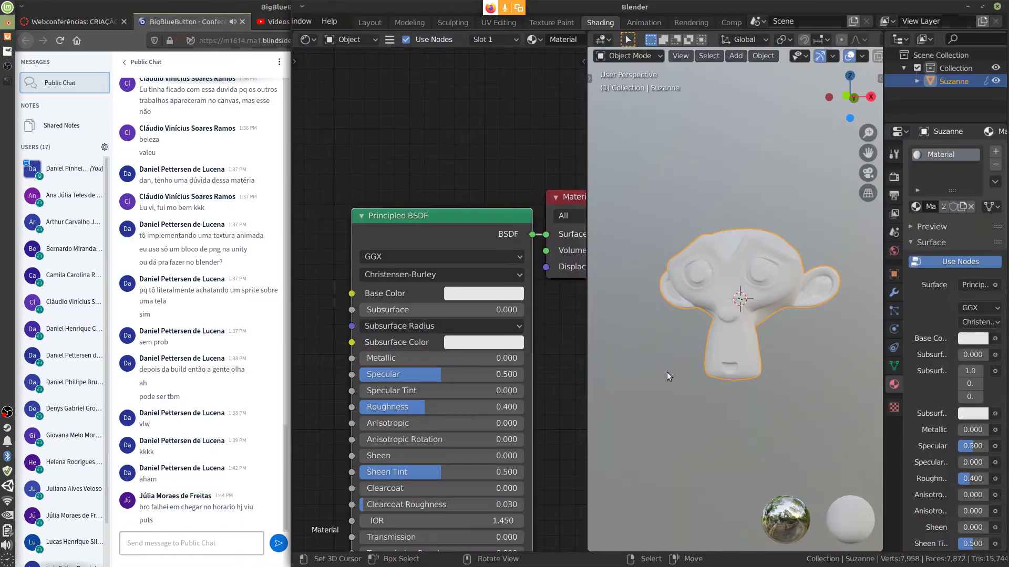
- Compare the distribution and subsurface method choices again, keeping GGX and Christensen-Burley, and examine the remaining parameters of the Principled BSDF node
click(460, 260)
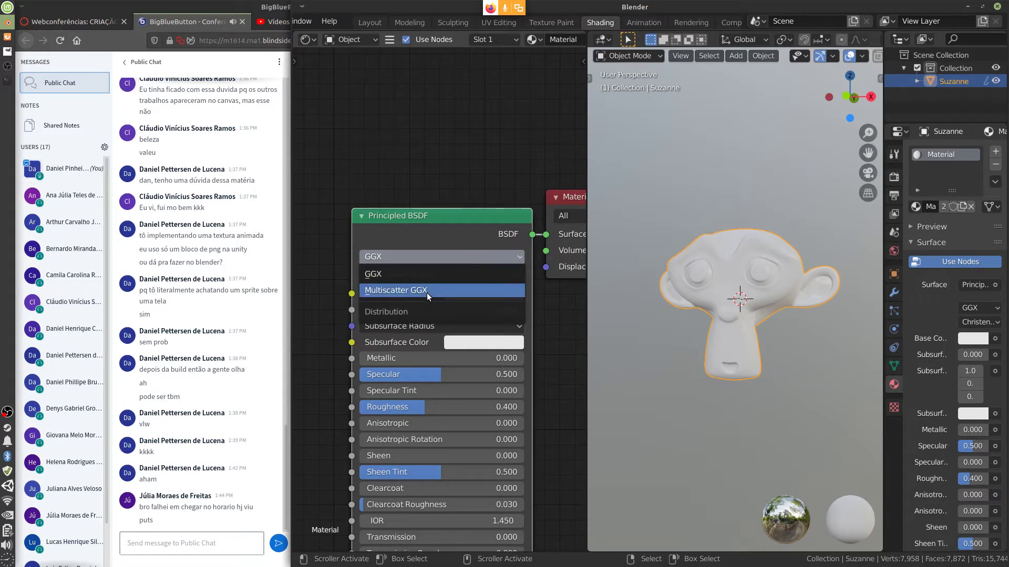
click(442, 273)
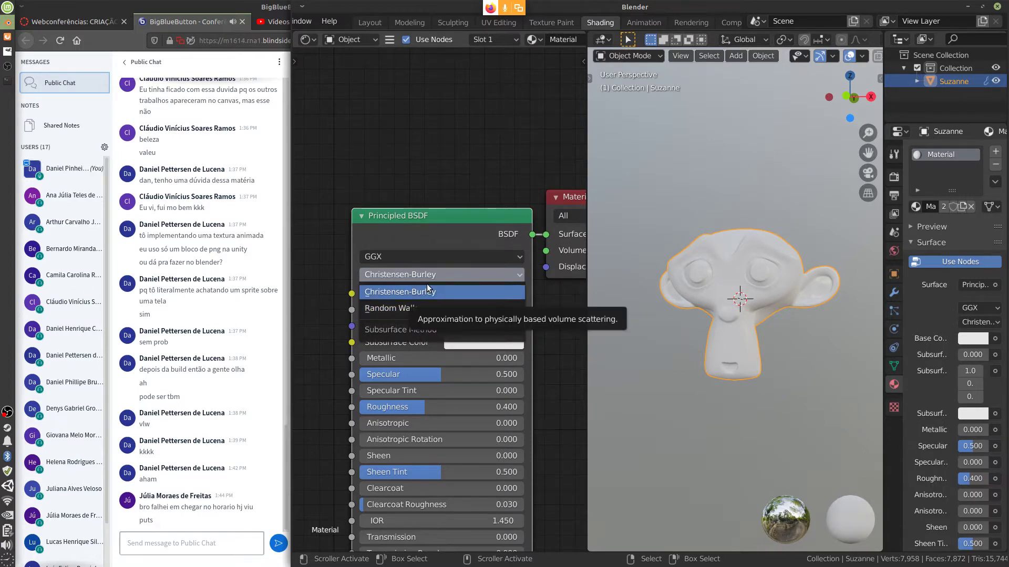
click(427, 291)
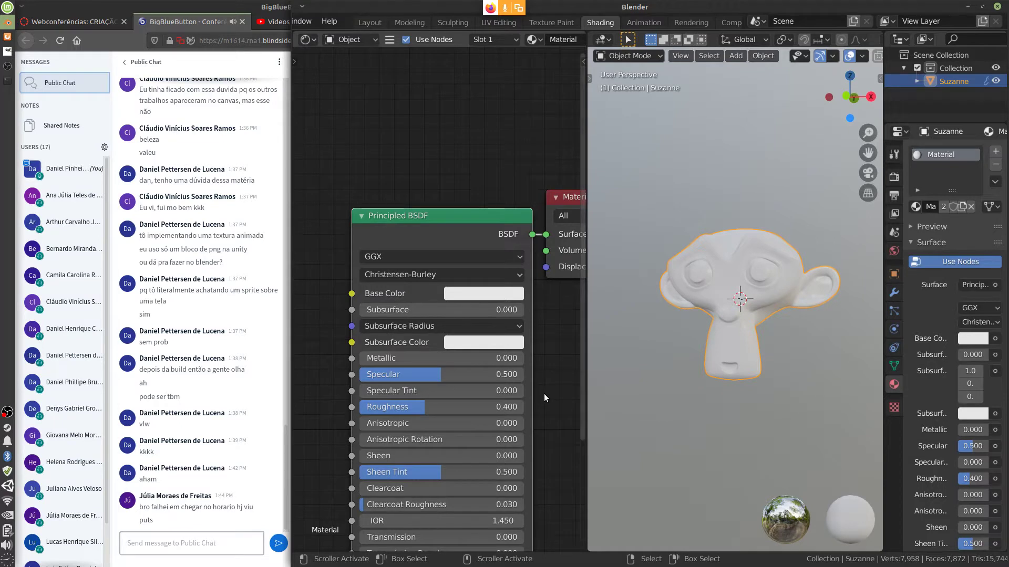
middle_drag(543, 393, 558, 347)
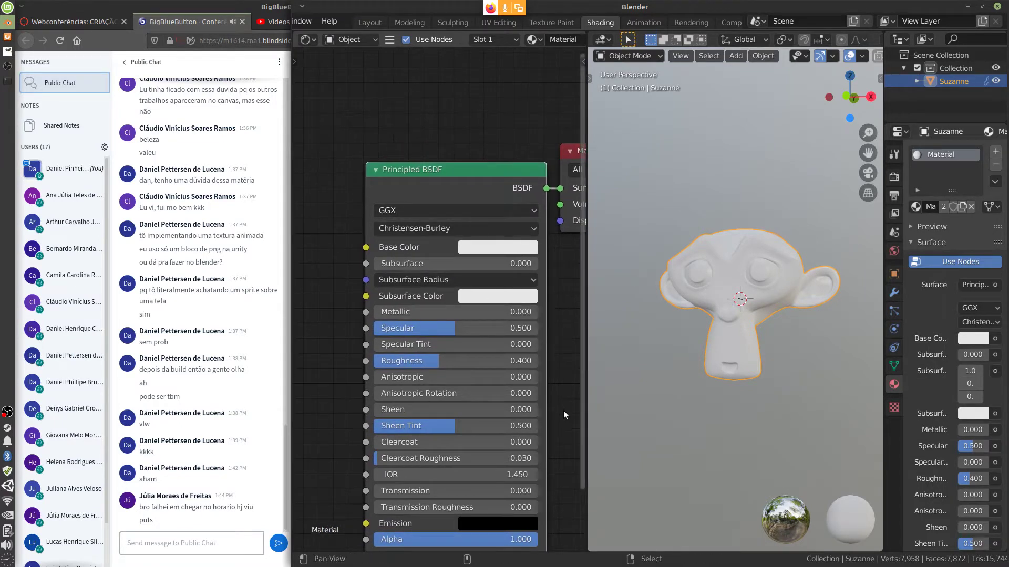
shift+scroll(564, 411, down, 3)
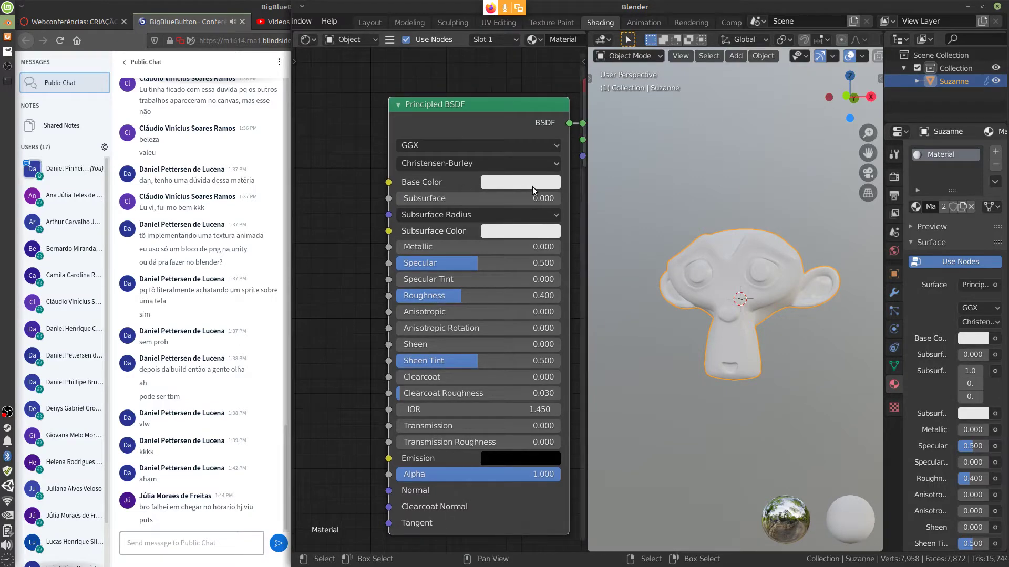
- Switch to GIMP, show the docks, and paint a black surface line with a yellow arrow hitting it
click(7, 51)
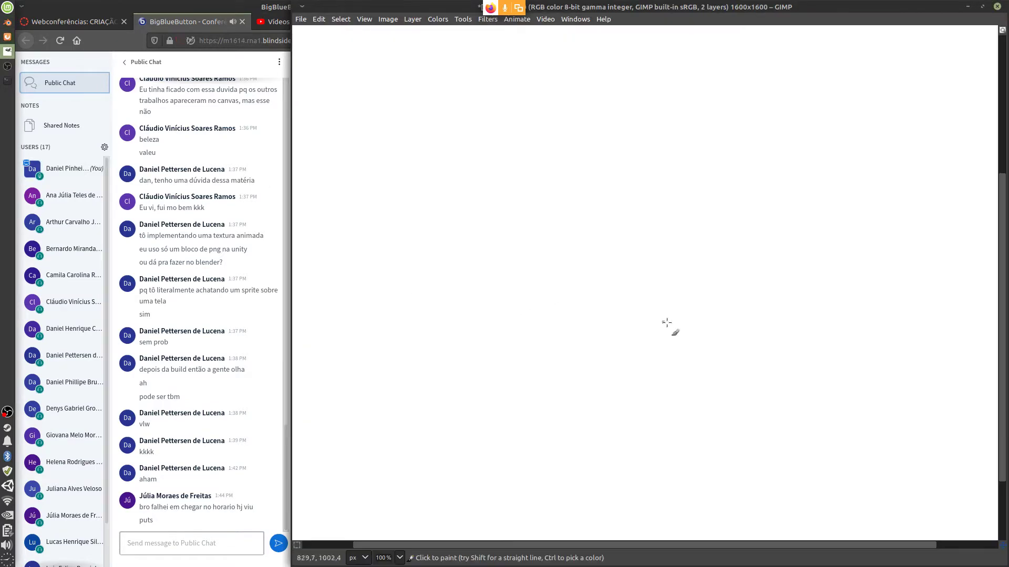
key(Tab)
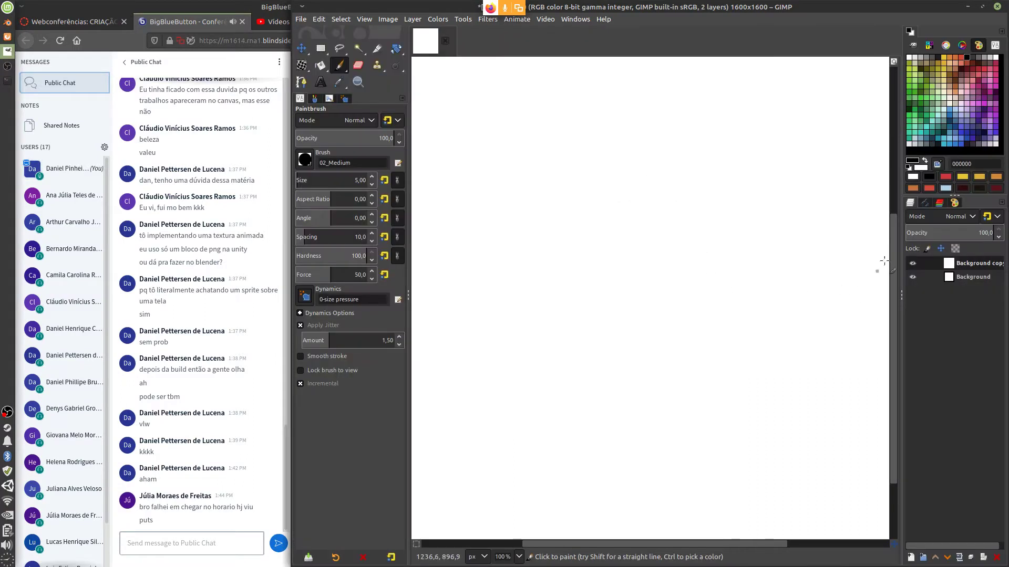
drag(473, 263, 867, 257)
drag(514, 267, 842, 258)
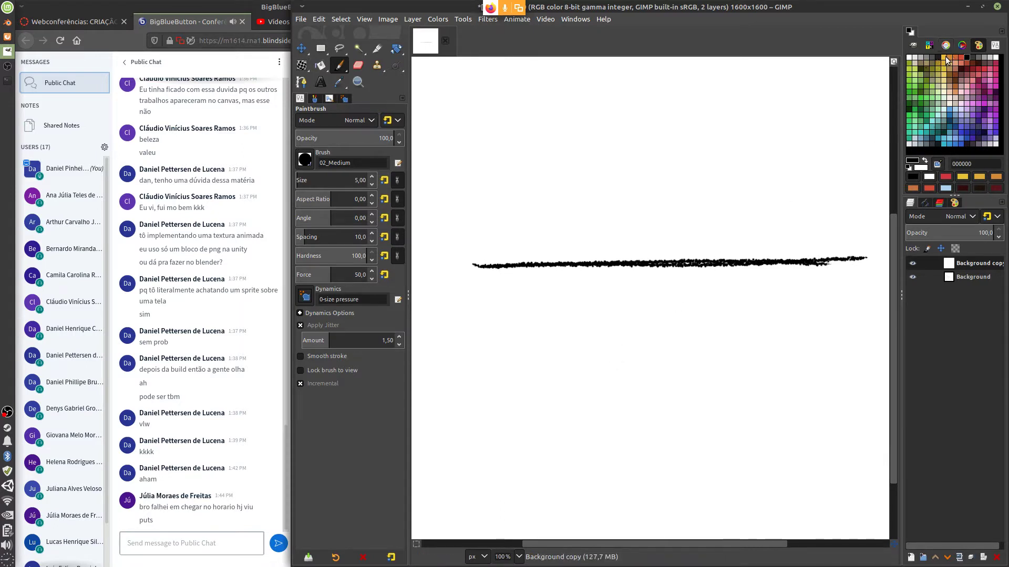
click(944, 57)
drag(481, 81, 594, 210)
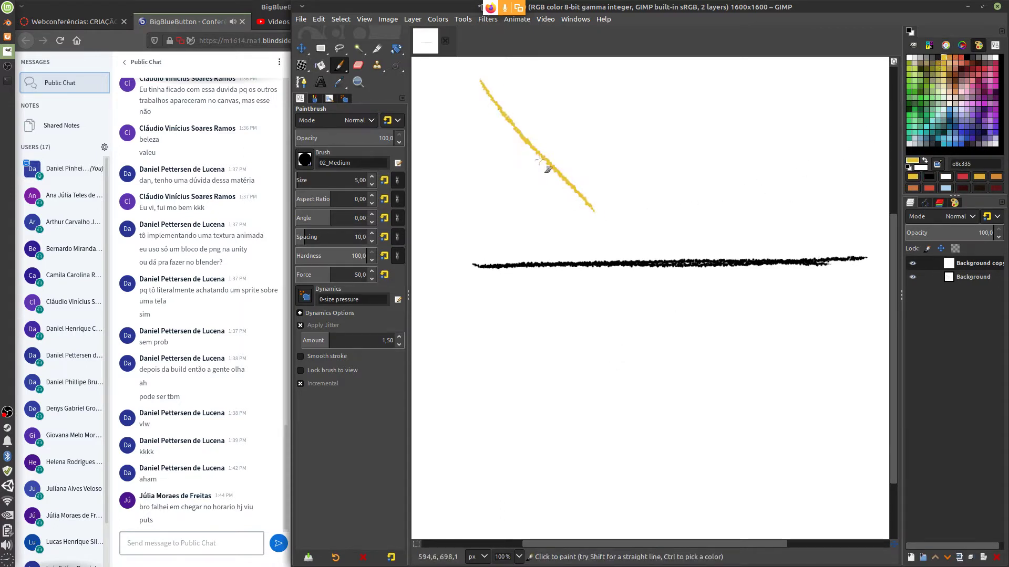
mouse_move(491, 100)
mouse_down()
mouse_move(647, 251)
mouse_move(636, 245)
mouse_move(571, 189)
mouse_move(668, 260)
mouse_move(636, 240)
mouse_move(670, 258)
mouse_up()
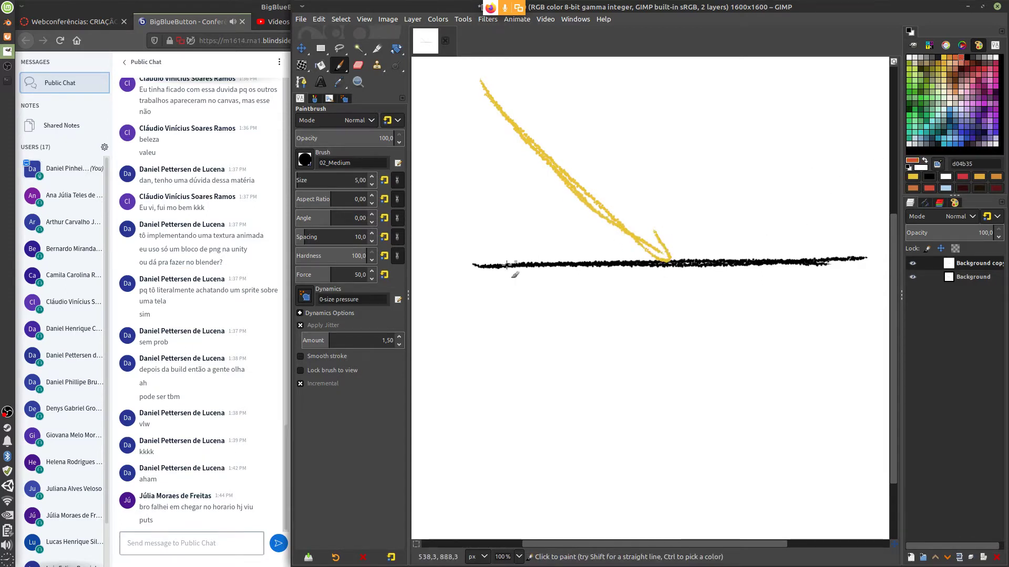
- Paint the surface line over in red and add a red arrow reflecting upward from the point of impact
drag(475, 266, 840, 261)
drag(643, 264, 873, 259)
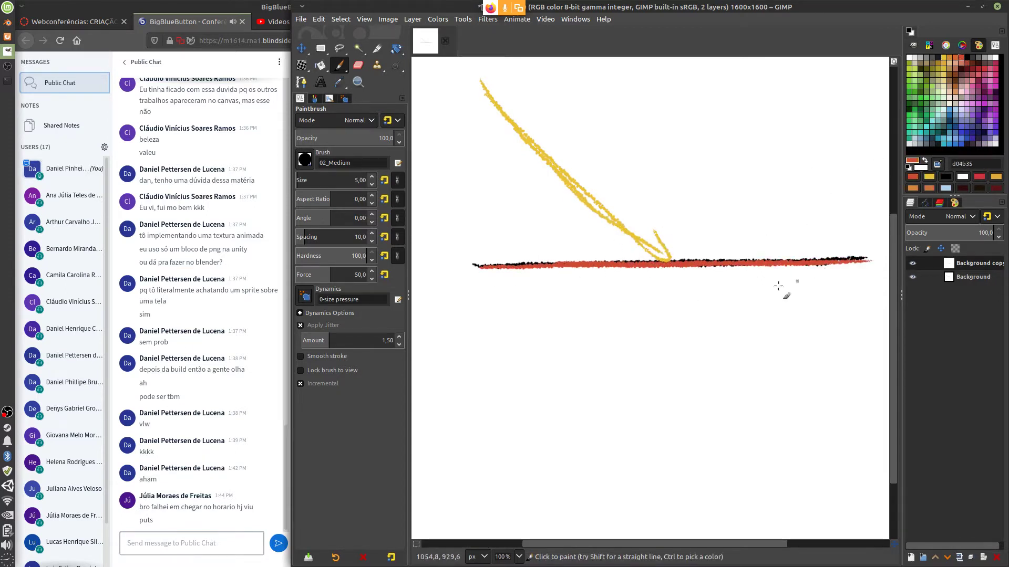
mouse_move(679, 253)
mouse_down()
mouse_move(756, 96)
mouse_move(761, 121)
mouse_up()
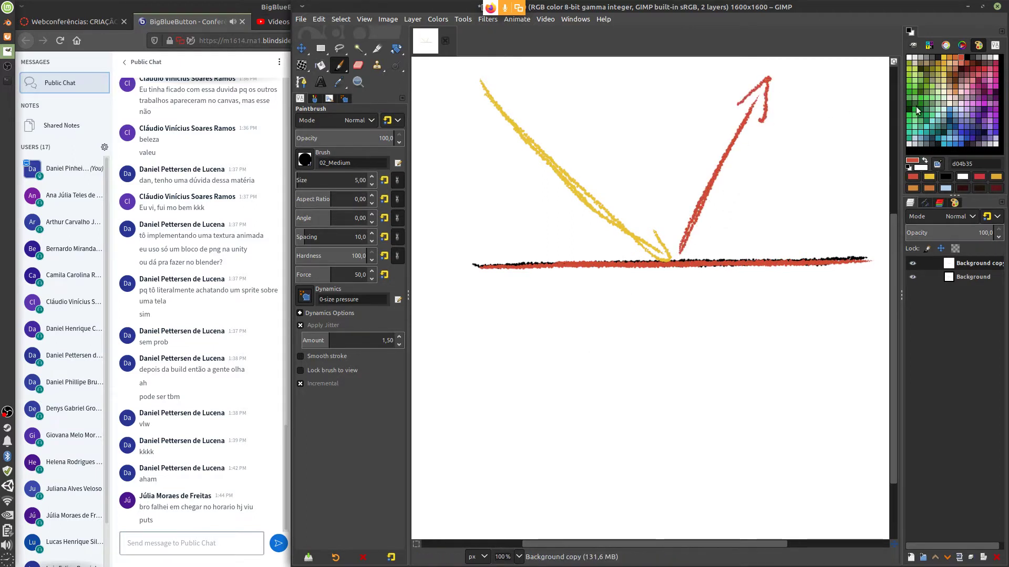
- Paint a blue, a green and a pink arrow going down from the point of impact beneath the surface
click(949, 109)
drag(684, 342, 698, 379)
drag(670, 337, 697, 379)
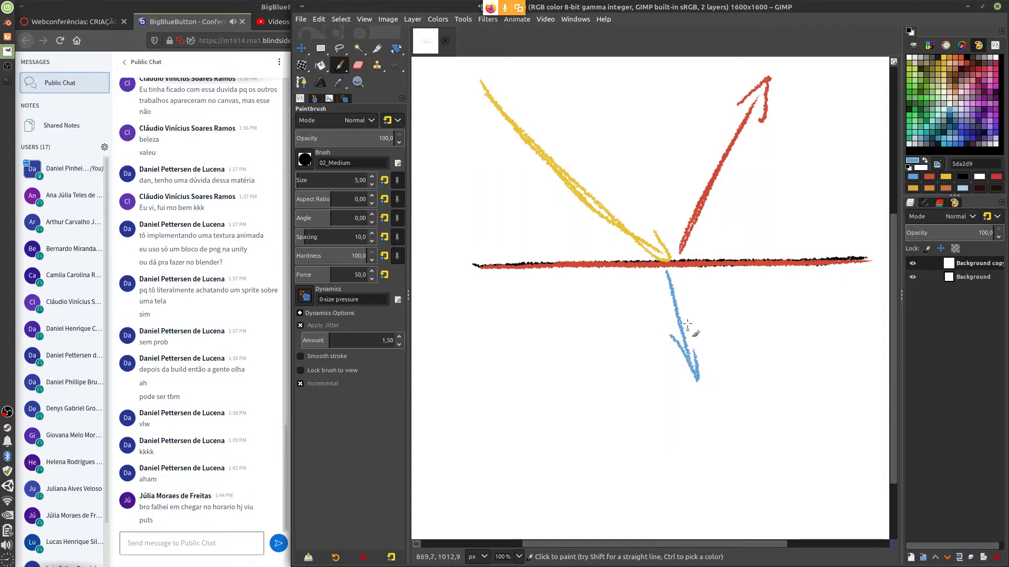
click(921, 86)
drag(662, 274, 665, 397)
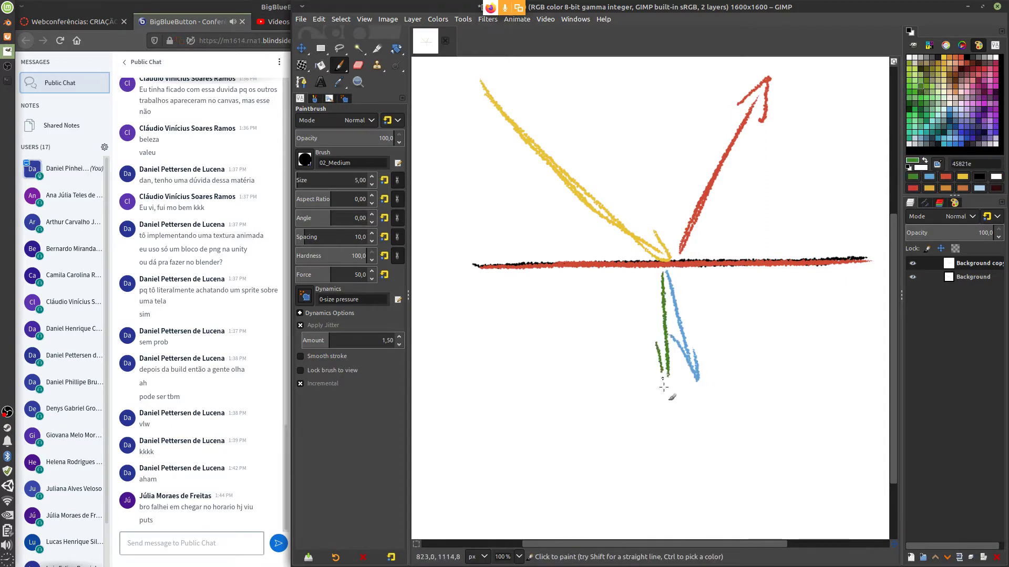
drag(655, 343, 666, 397)
drag(675, 358, 666, 391)
drag(676, 272, 720, 375)
drag(707, 350, 720, 377)
drag(725, 327, 720, 374)
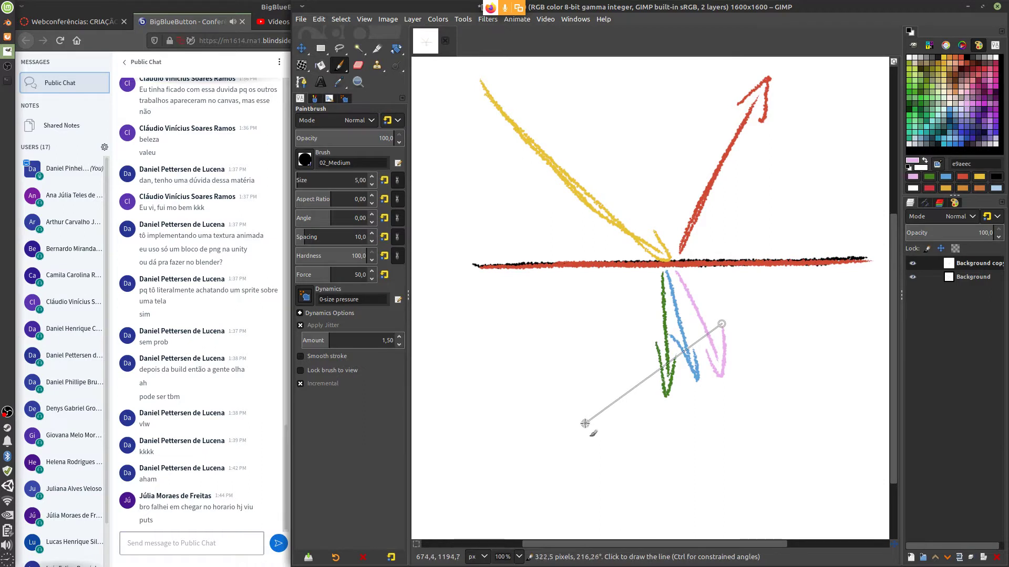
- Clear the canvas and paint a short wavy red stroke in its middle
key(Delete)
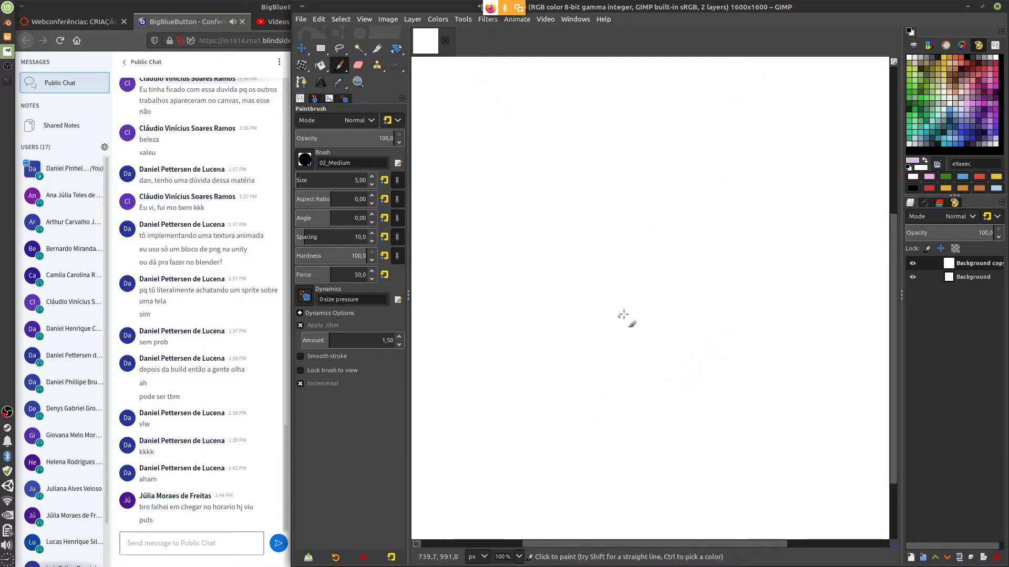
drag(622, 315, 741, 343)
key(ctrl+z)
click(958, 58)
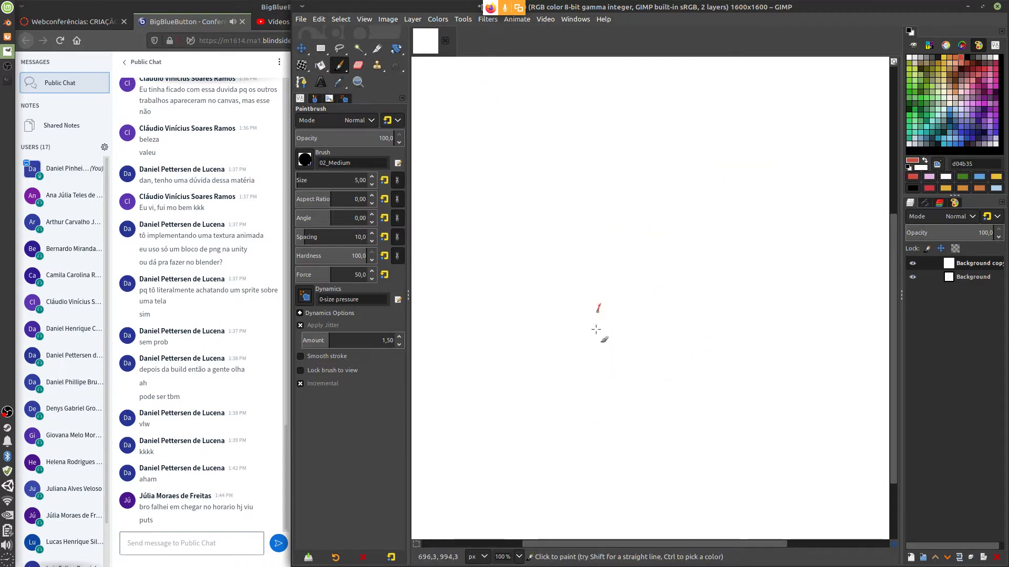
drag(599, 303, 684, 342)
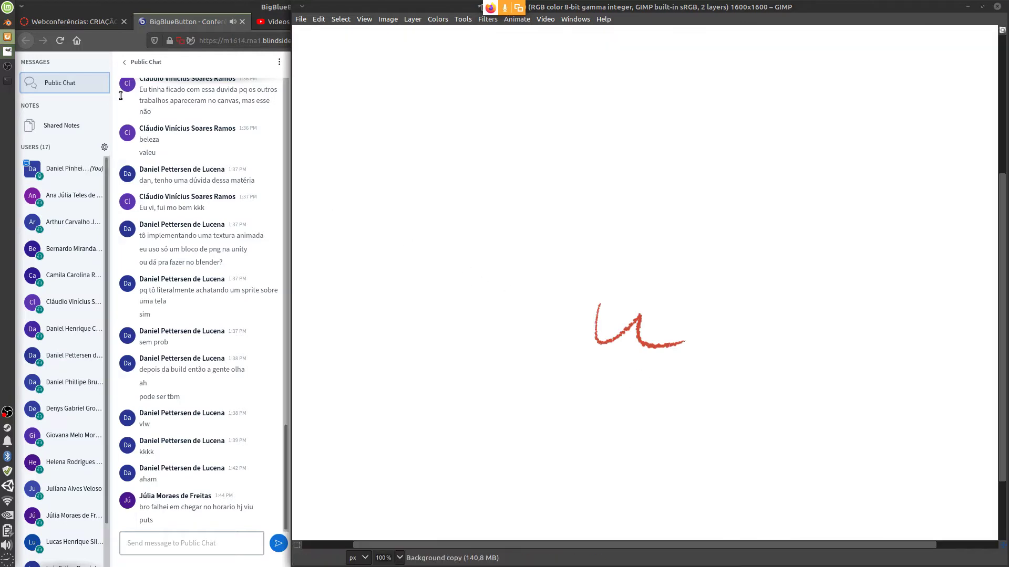
- Switch to Blender and demonstrate the Principled BSDF Base Color on Suzanne, first with saturated blue and finally with orange
key(alt+Tab)
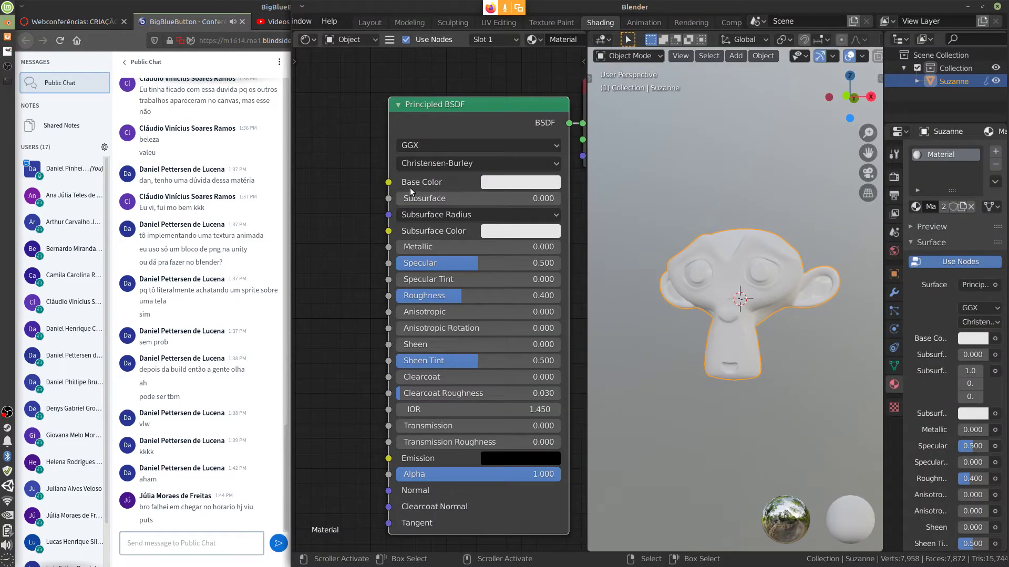
click(530, 182)
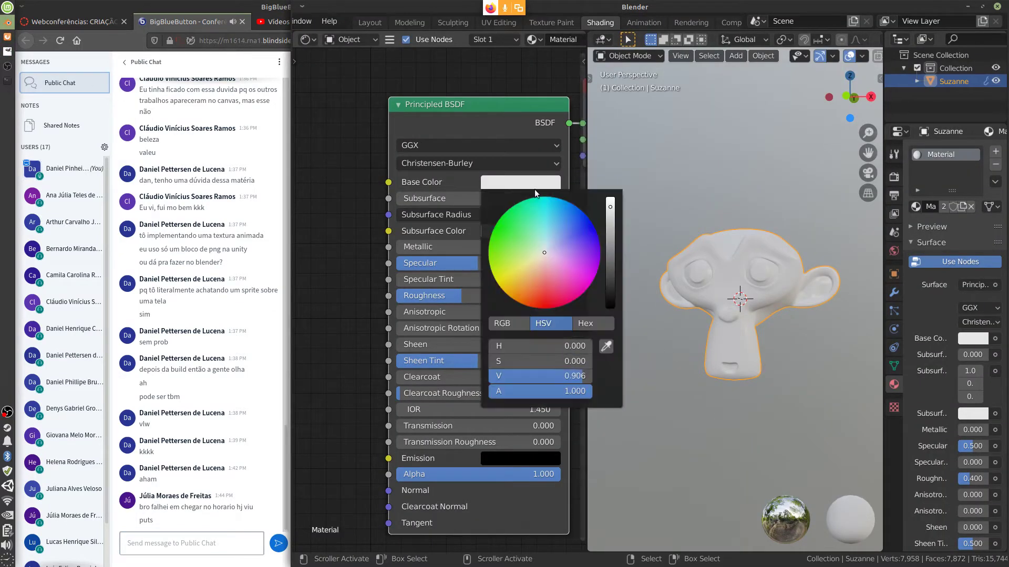
drag(528, 273, 583, 223)
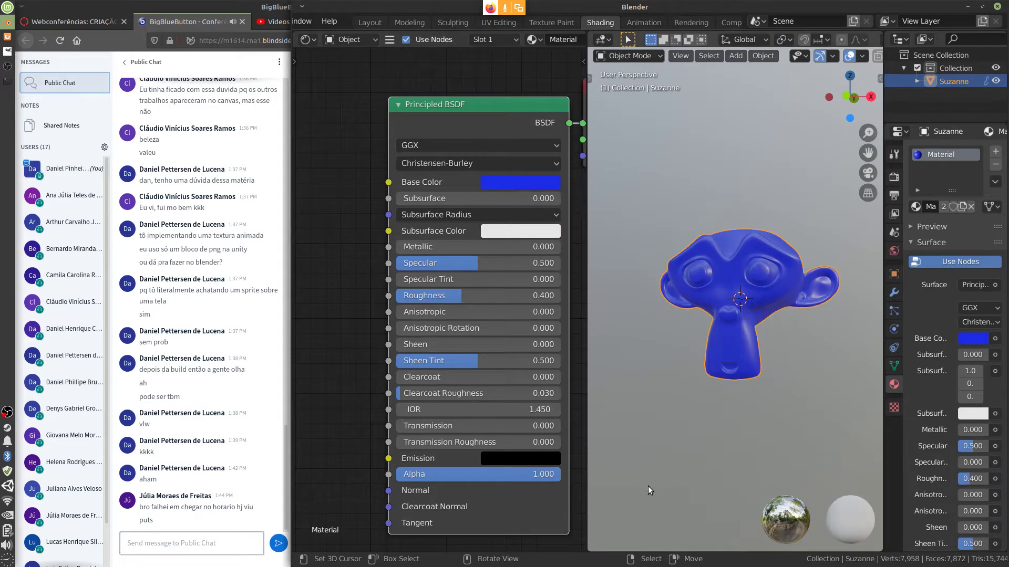
click(534, 183)
drag(569, 245, 523, 286)
click(548, 183)
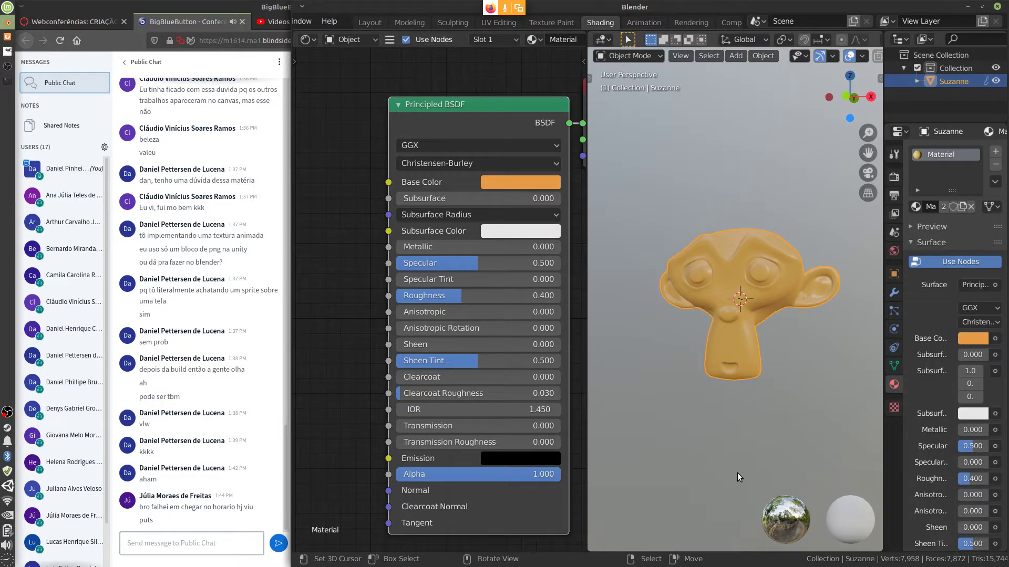
middle_drag(739, 378, 708, 371)
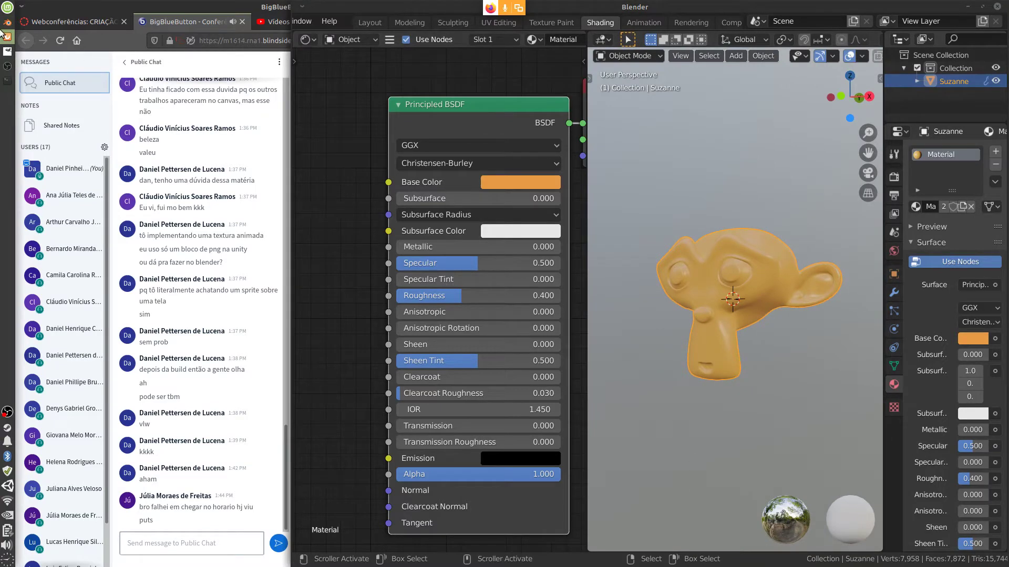
- Clear the red stroke from the GIMP canvas and bring the BigBlueButton conference in Firefox to the front
click(8, 51)
drag(641, 329, 683, 341)
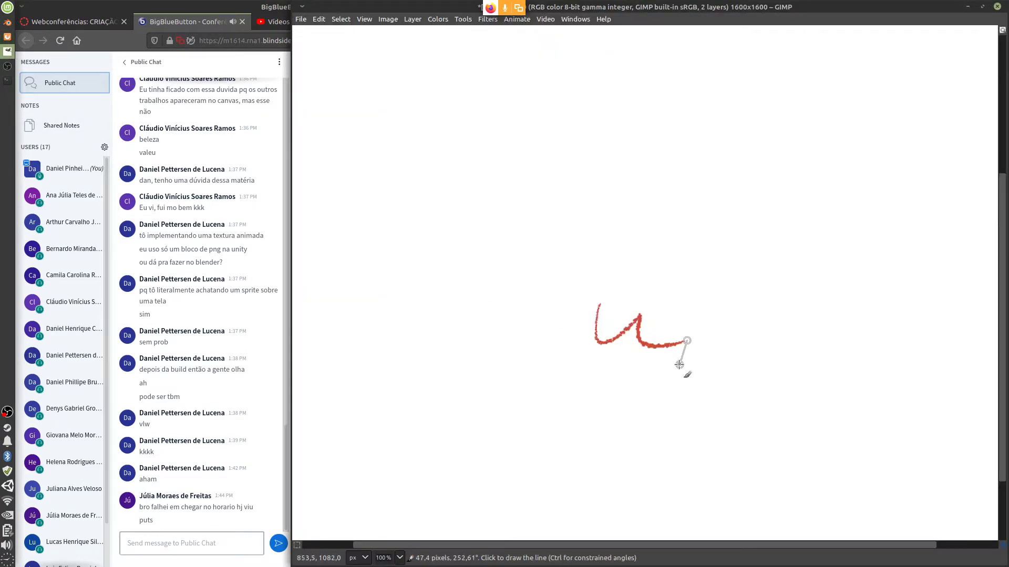
key(Delete)
click(7, 22)
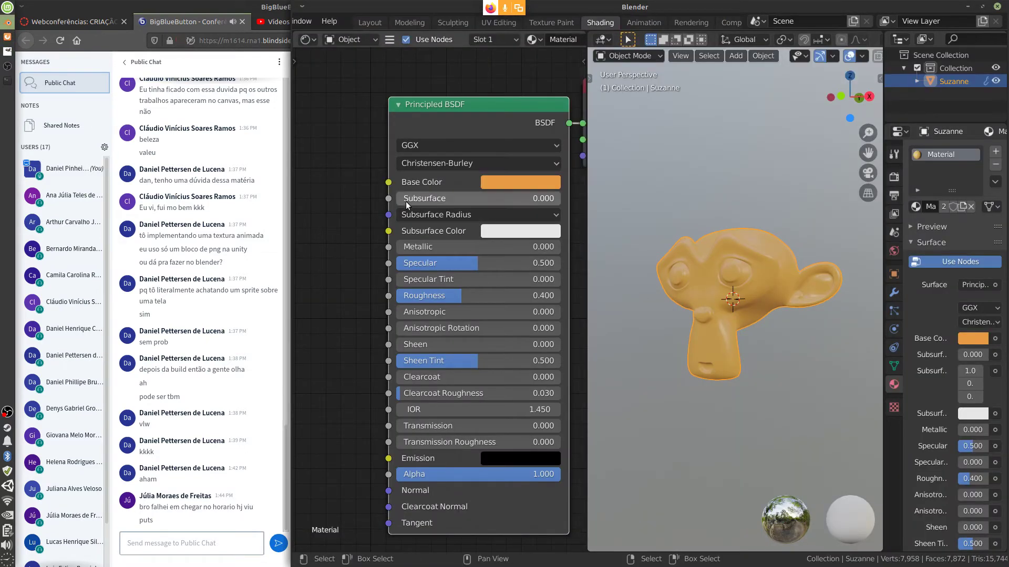
click(7, 37)
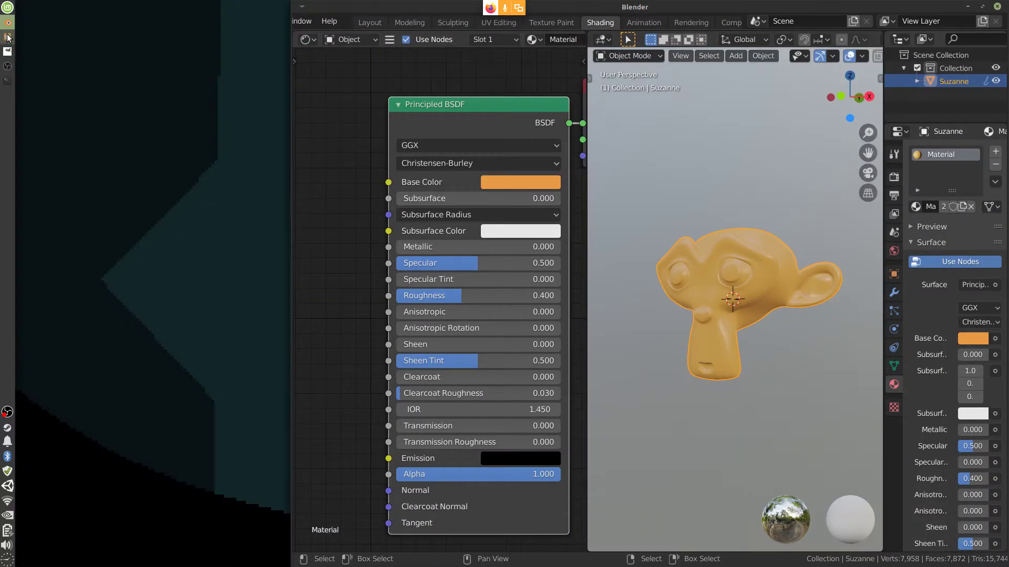
click(7, 51)
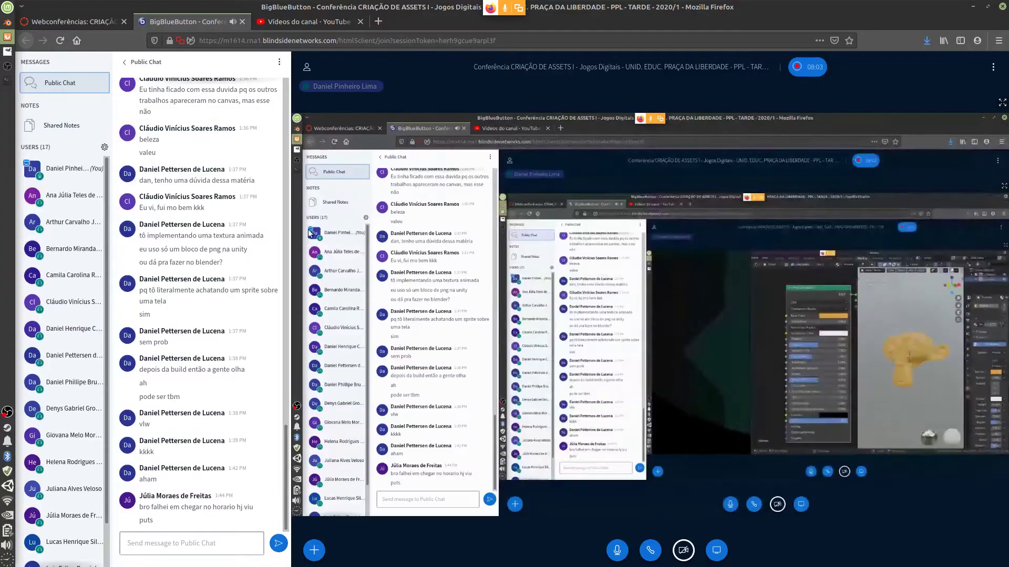
- Switch to GIMP and paint two horizontal red surface lines with a red arrow striking the upper one from above
click(7, 51)
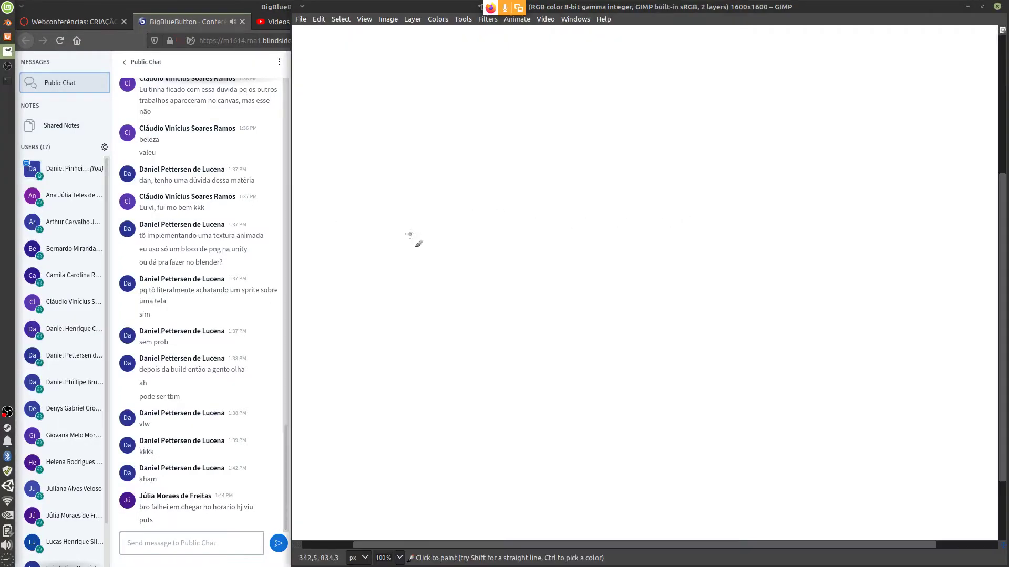
drag(369, 246, 914, 254)
drag(424, 78, 559, 242)
drag(559, 243, 550, 213)
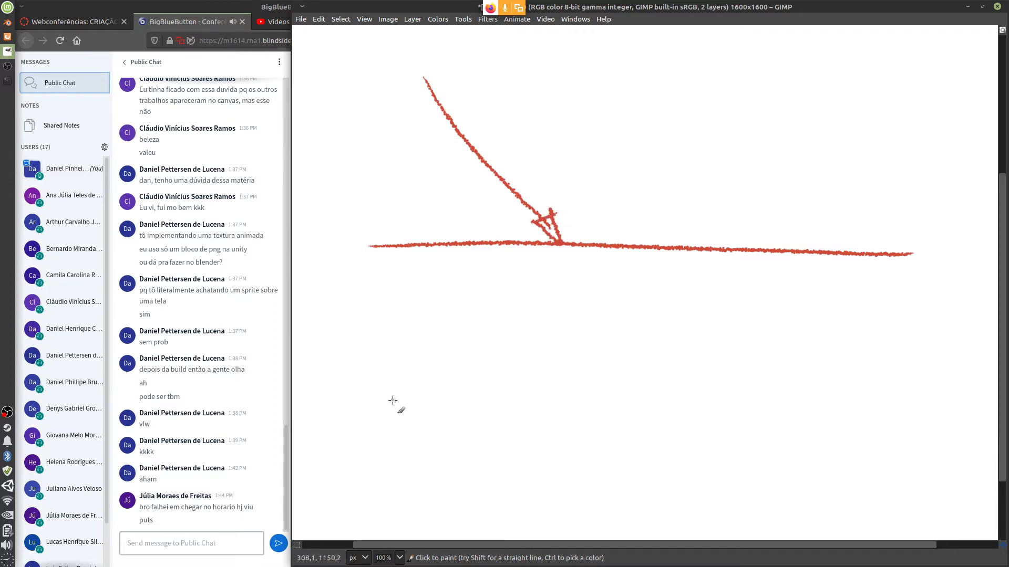
drag(367, 409, 892, 396)
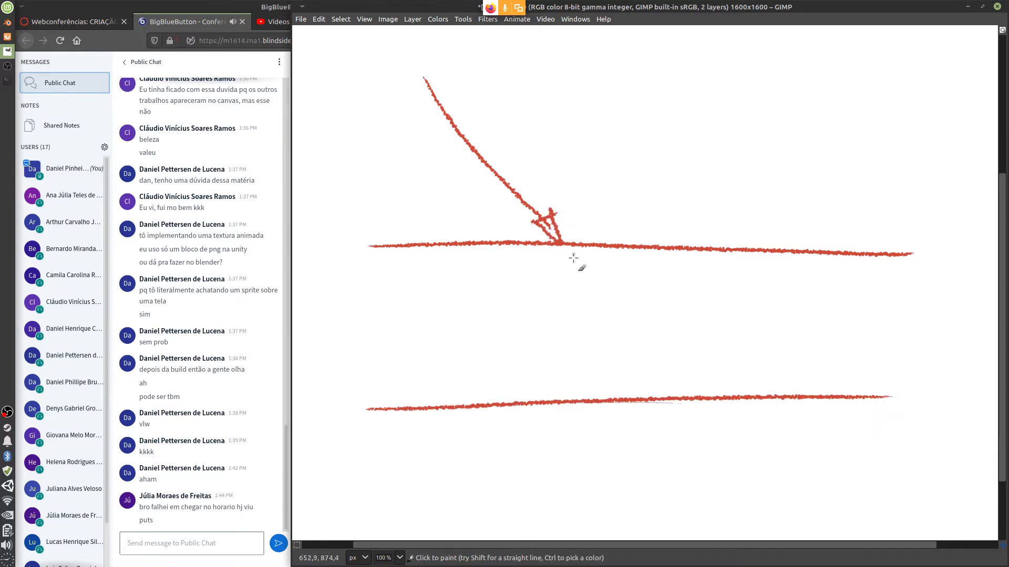
- Paint two red arrows leaving the upper surface, one after an angular path beneath it, and one slanted arrow passing through both lines
mouse_move(558, 247)
mouse_down()
mouse_move(557, 298)
mouse_move(584, 302)
mouse_move(584, 259)
mouse_move(613, 248)
mouse_move(695, 148)
mouse_move(682, 194)
mouse_up()
mouse_move(565, 241)
mouse_down()
mouse_move(645, 122)
mouse_move(645, 102)
mouse_move(666, 117)
mouse_move(545, 324)
mouse_move(553, 475)
mouse_up()
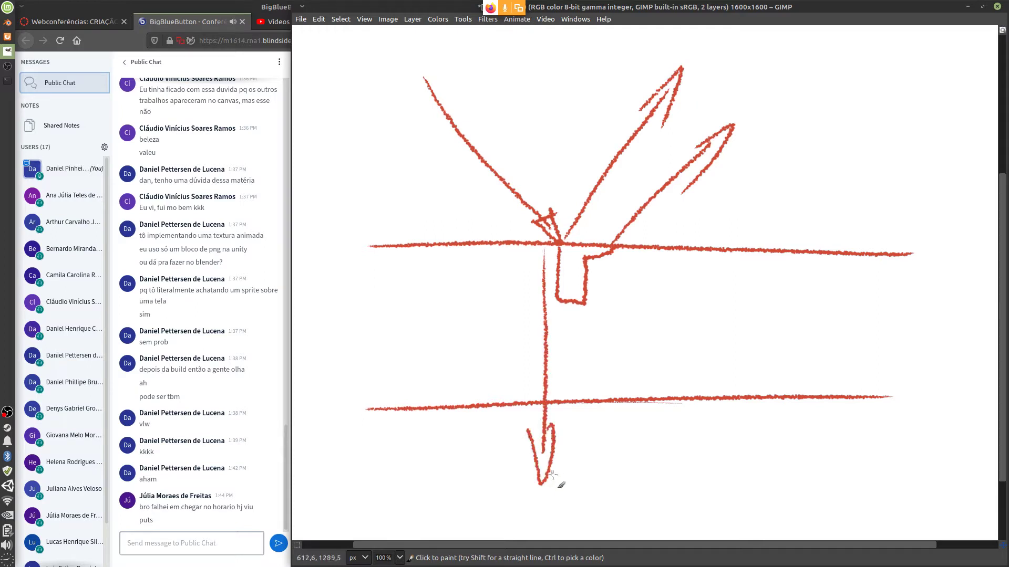
key(ctrl+z)
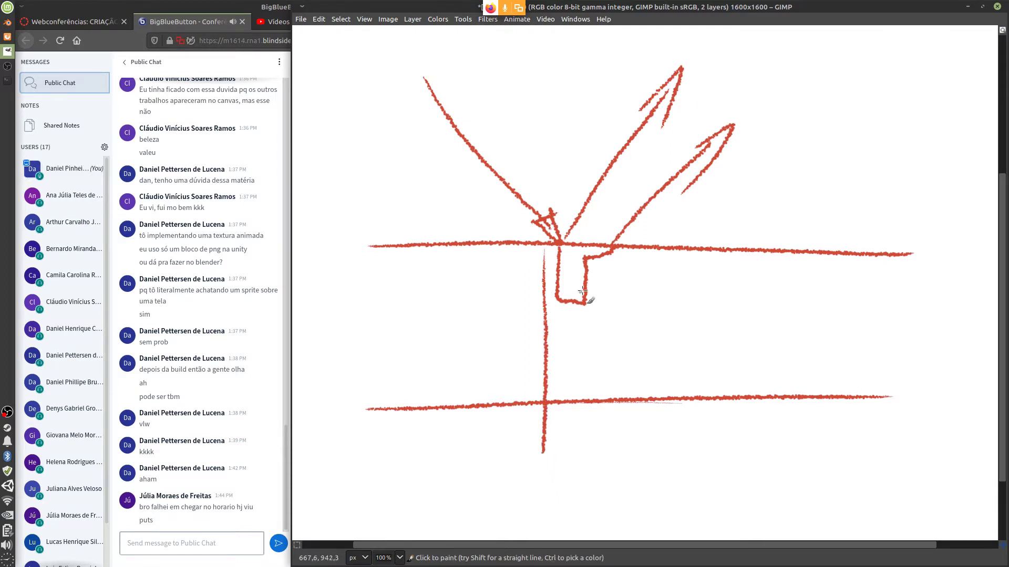
key(ctrl+z)
key(ctrl+z)
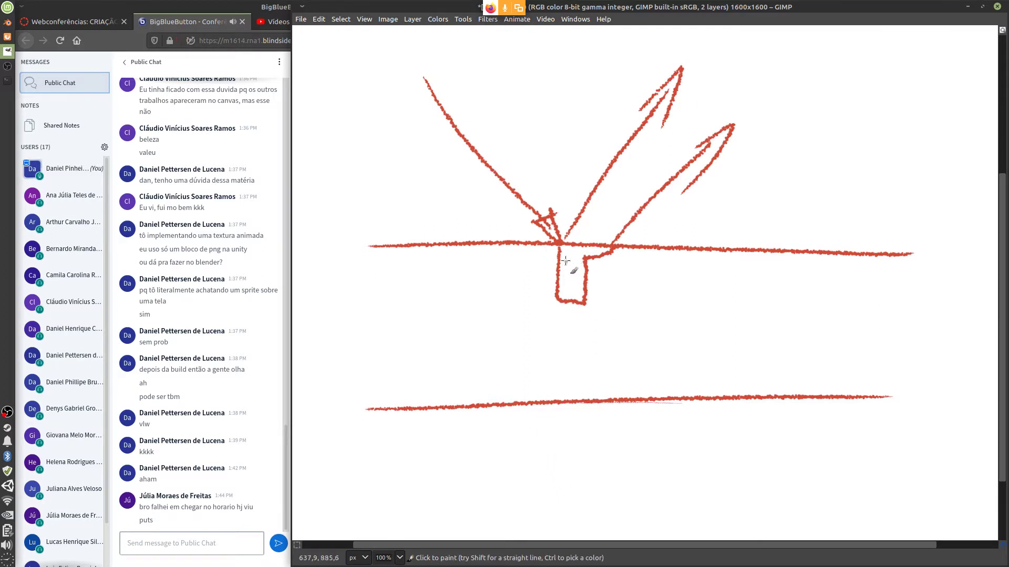
mouse_move(559, 249)
mouse_down()
mouse_move(630, 488)
mouse_move(633, 466)
mouse_move(625, 514)
mouse_up()
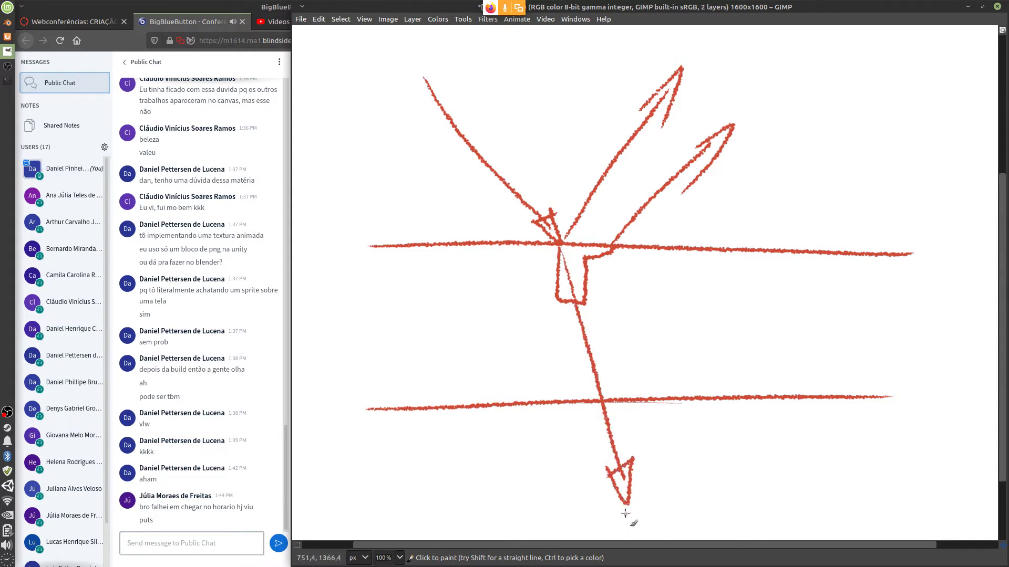
key(ctrl)
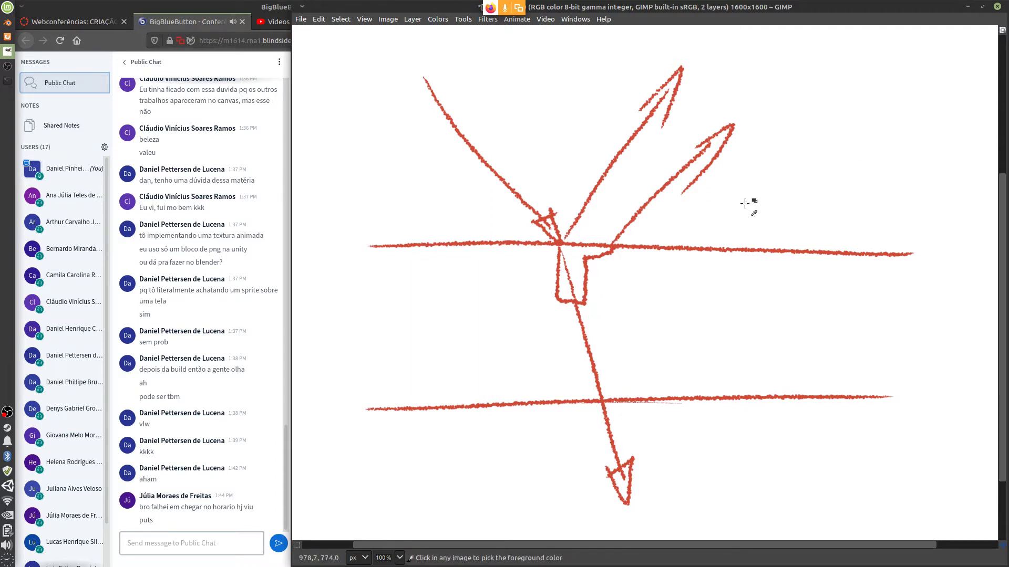
- Undo all the red strokes until the canvas is blank
key(ctrl+z)
key(ctrl+z)
key(ctrl+z)
key(ctrl+z)
key(ctrl+z)
key(ctrl+z)
key(ctrl+z)
key(ctrl+z)
key(ctrl+z)
key(ctrl+z)
key(ctrl+z)
key(ctrl+z)
key(ctrl+z)
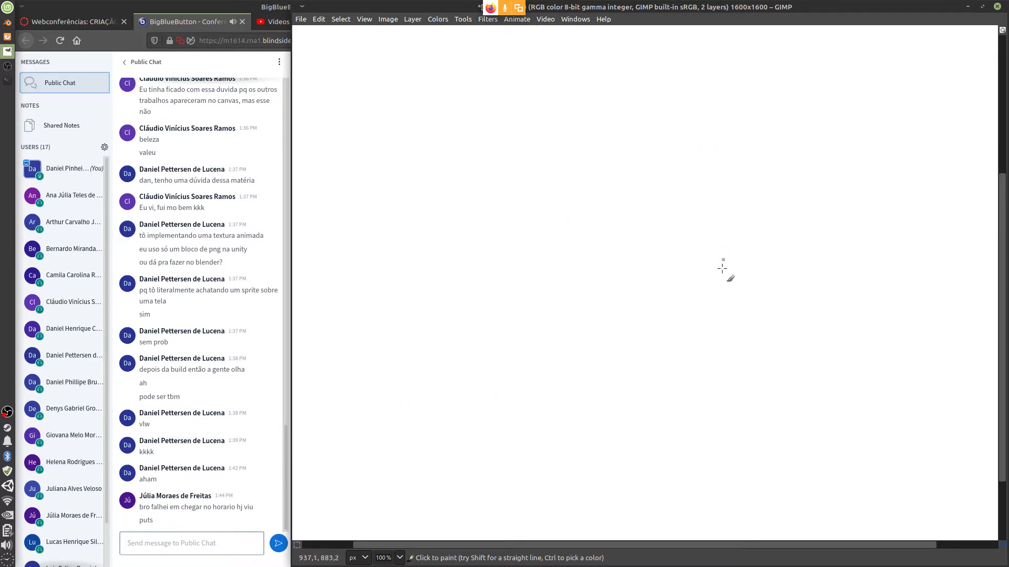
- Paint in near-black 1e1e1e two horizontal lines, an arrow striking the upper line and a shorter arrow between the lines
key(Tab)
click(937, 57)
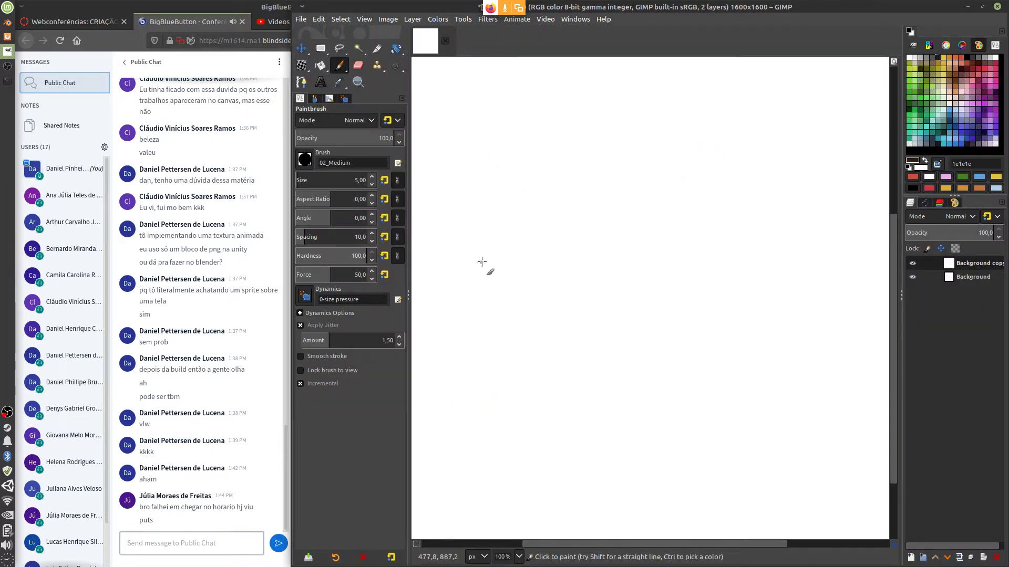
drag(472, 259, 849, 256)
drag(462, 368, 821, 369)
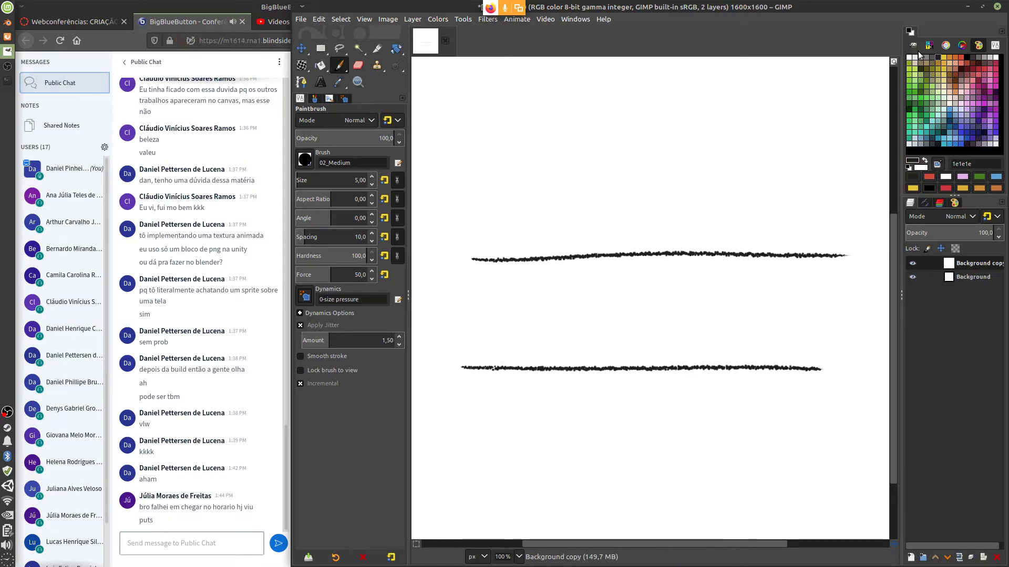
mouse_move(523, 105)
mouse_down()
mouse_move(611, 243)
mouse_move(590, 233)
mouse_move(618, 256)
mouse_move(614, 223)
mouse_move(629, 367)
mouse_up()
drag(629, 367, 619, 338)
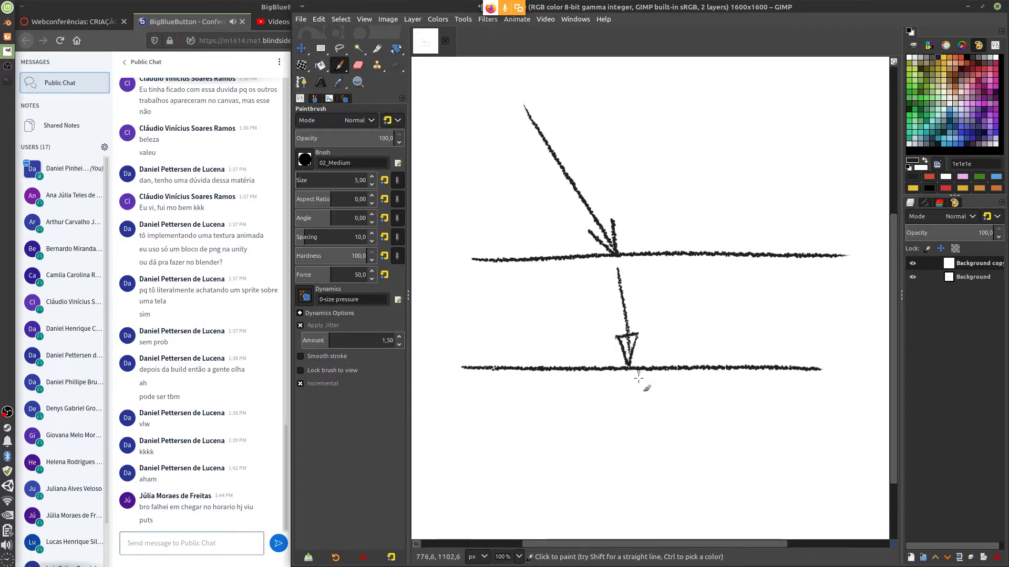
- Trace the arrow between the lines in orange d06a35 and paint a red d04b35 arrow going down below the lower line
click(959, 55)
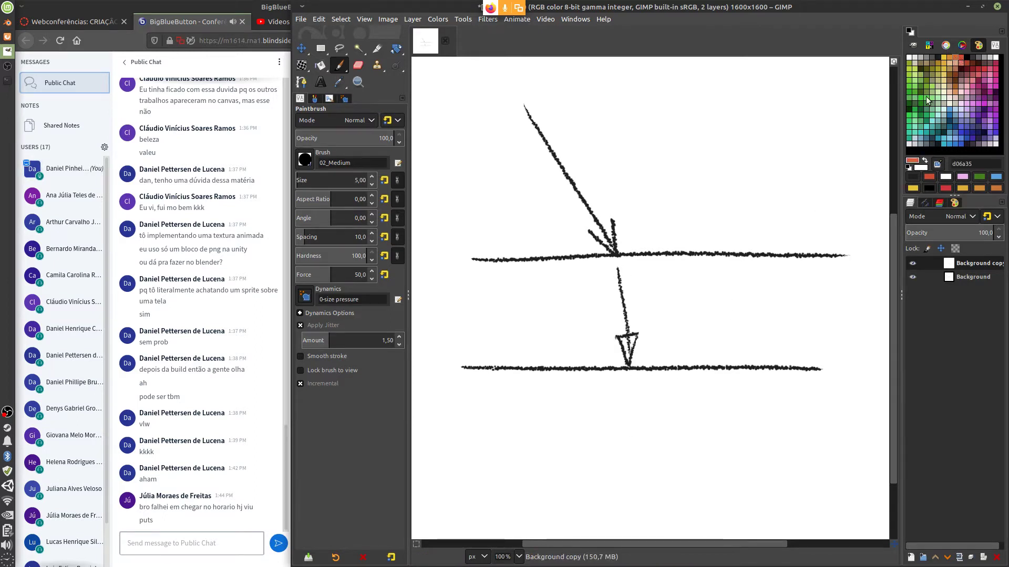
mouse_move(618, 269)
mouse_down()
mouse_move(630, 343)
mouse_move(632, 333)
mouse_move(614, 338)
mouse_move(635, 331)
mouse_move(629, 367)
mouse_up()
drag(629, 367, 638, 327)
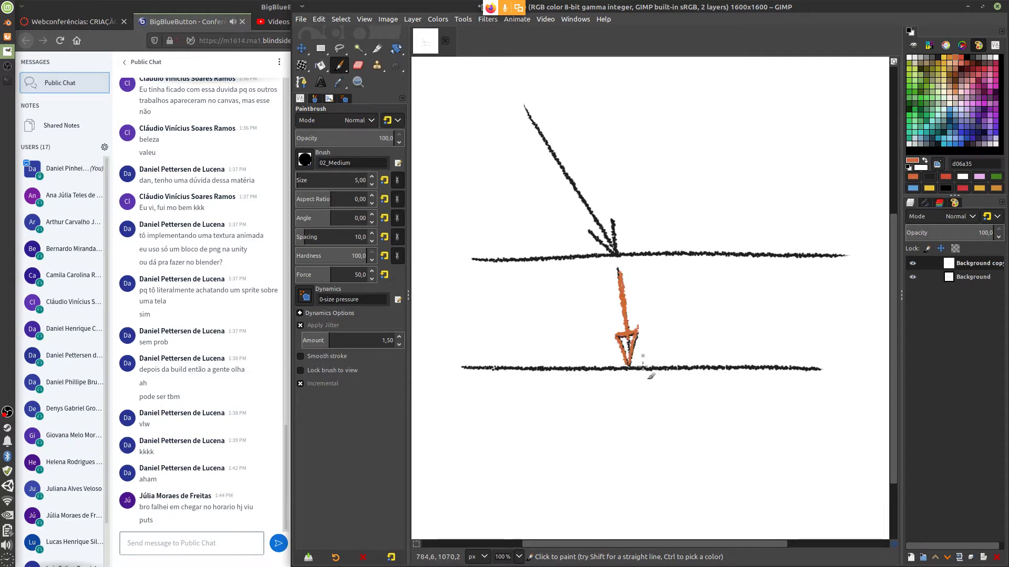
click(959, 58)
drag(626, 385, 613, 509)
drag(610, 460, 630, 469)
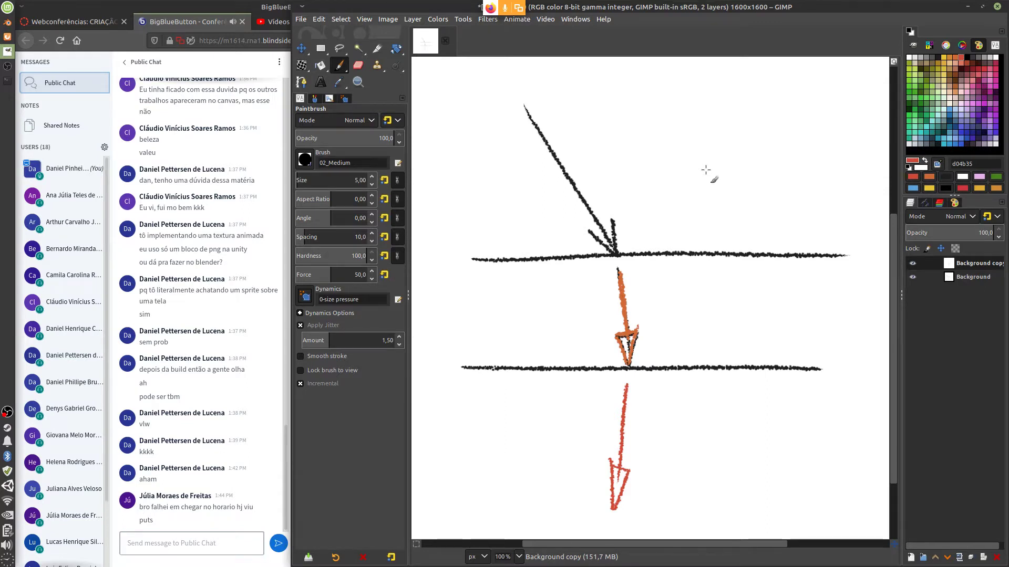
- Paint four red arrows fanning out between the two black lines, two on each side of the orange arrow
mouse_move(613, 271)
mouse_down()
mouse_move(607, 355)
mouse_move(599, 331)
mouse_move(618, 328)
mouse_move(589, 301)
mouse_move(571, 362)
mouse_up()
mouse_move(636, 284)
mouse_down()
mouse_move(664, 355)
mouse_move(675, 328)
mouse_move(714, 355)
mouse_up()
drag(573, 322, 557, 367)
drag(557, 367, 583, 354)
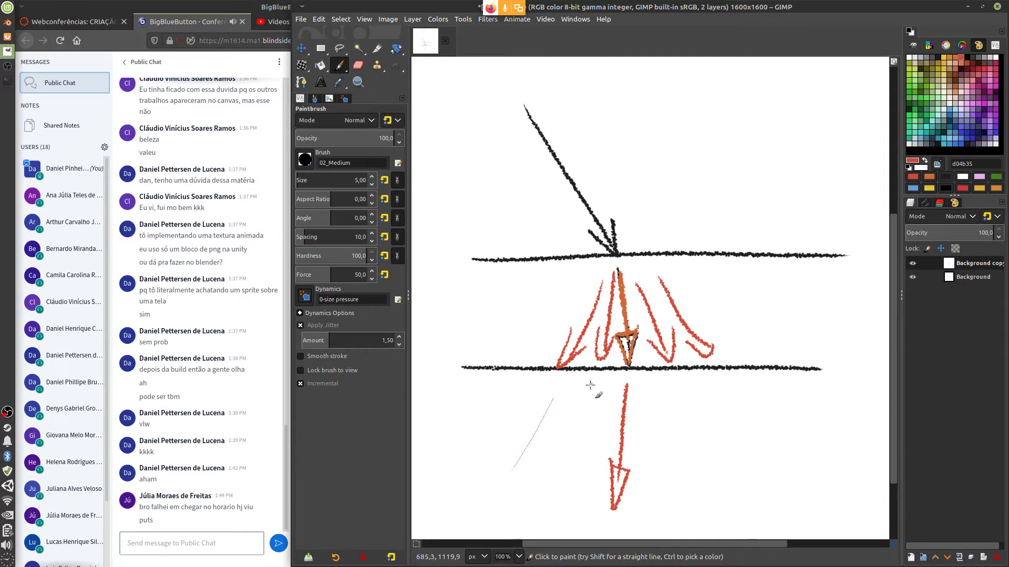
- Paint four more red arrows fanning out below the lower line, two on each side of the central red arrow
drag(592, 390, 546, 489)
mouse_move(551, 451)
mouse_down()
mouse_move(547, 488)
mouse_move(565, 476)
mouse_up()
drag(556, 396, 512, 470)
mouse_move(667, 385)
mouse_down()
mouse_move(688, 450)
mouse_move(704, 439)
mouse_up()
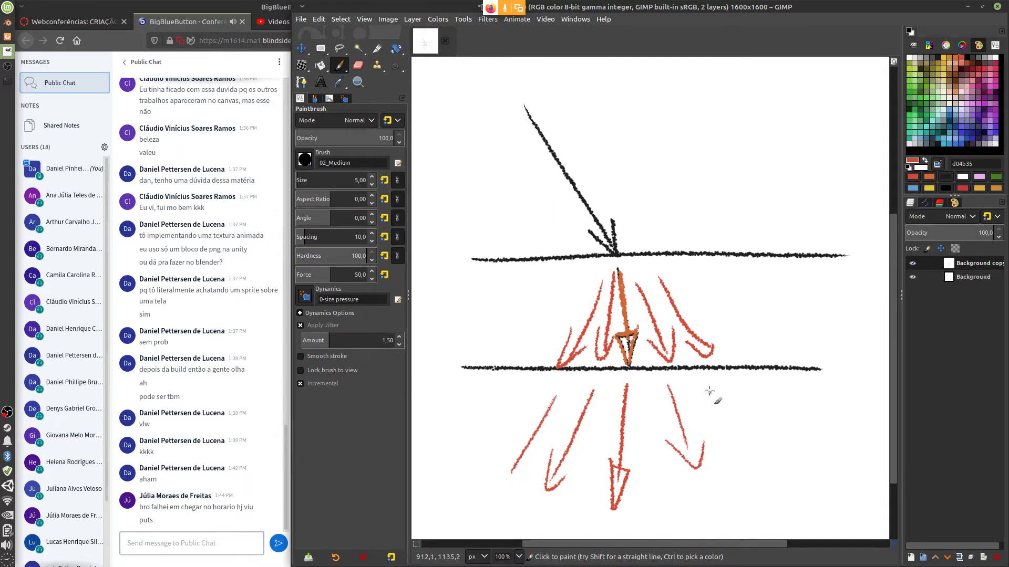
drag(710, 390, 755, 458)
drag(731, 463, 770, 454)
mouse_move(509, 449)
mouse_down()
mouse_move(505, 461)
mouse_move(528, 474)
mouse_up()
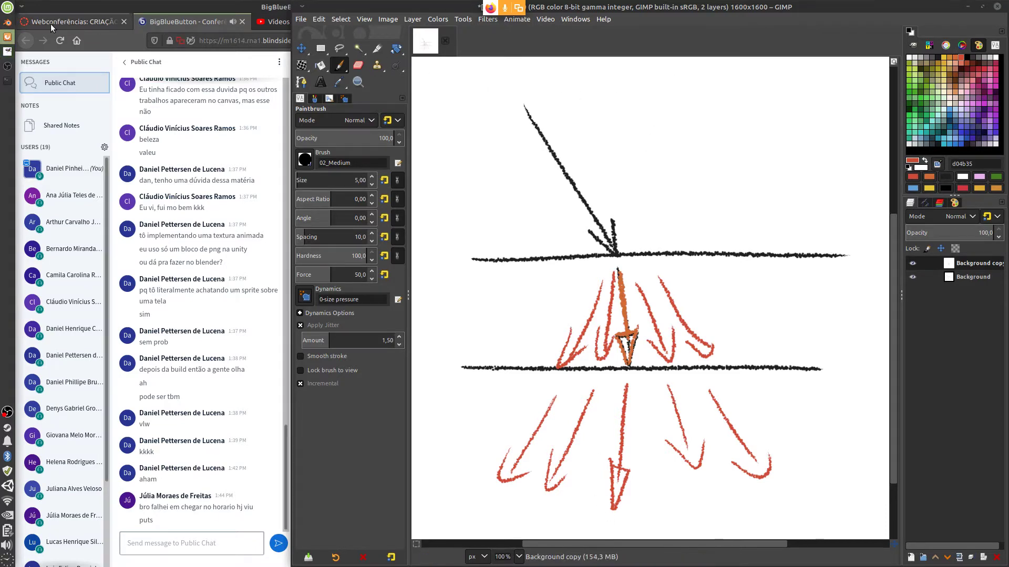
- Switch to Blender, set the Principled BSDF Subsurface to 1.000 and make the Subsurface Color a saturated orange-red
key(alt+Tab)
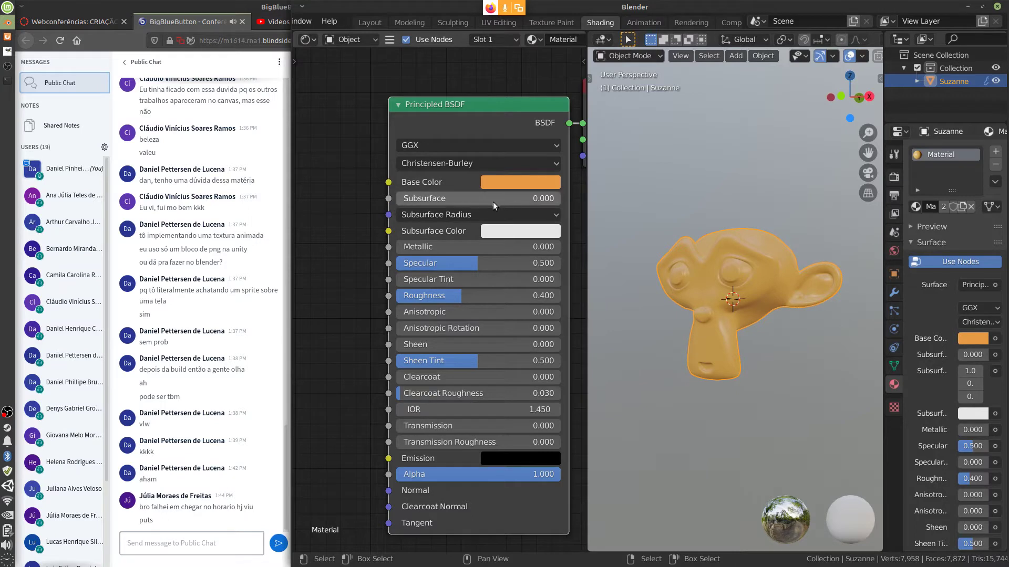
drag(423, 198, 860, 226)
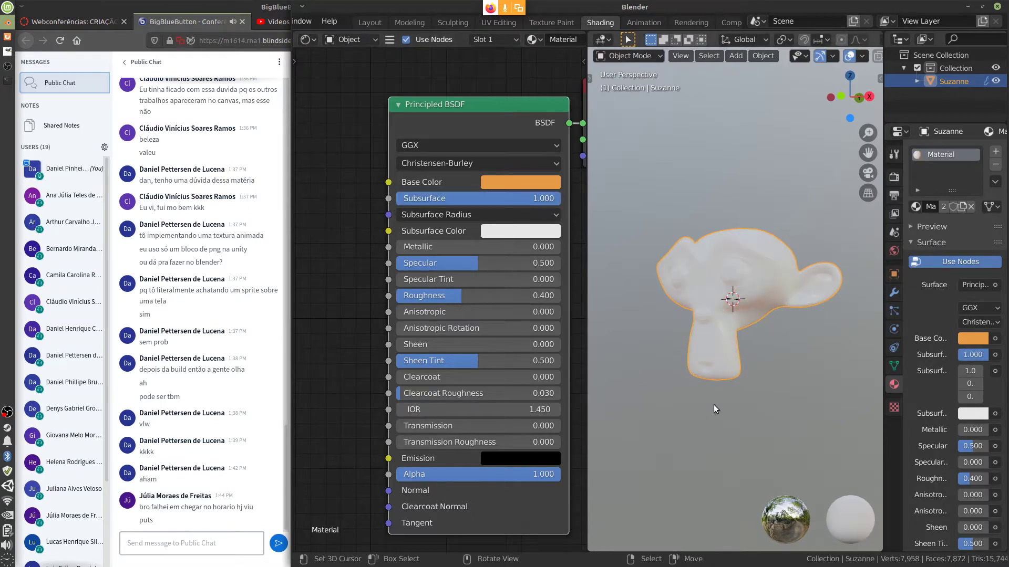
middle_drag(781, 377, 818, 368)
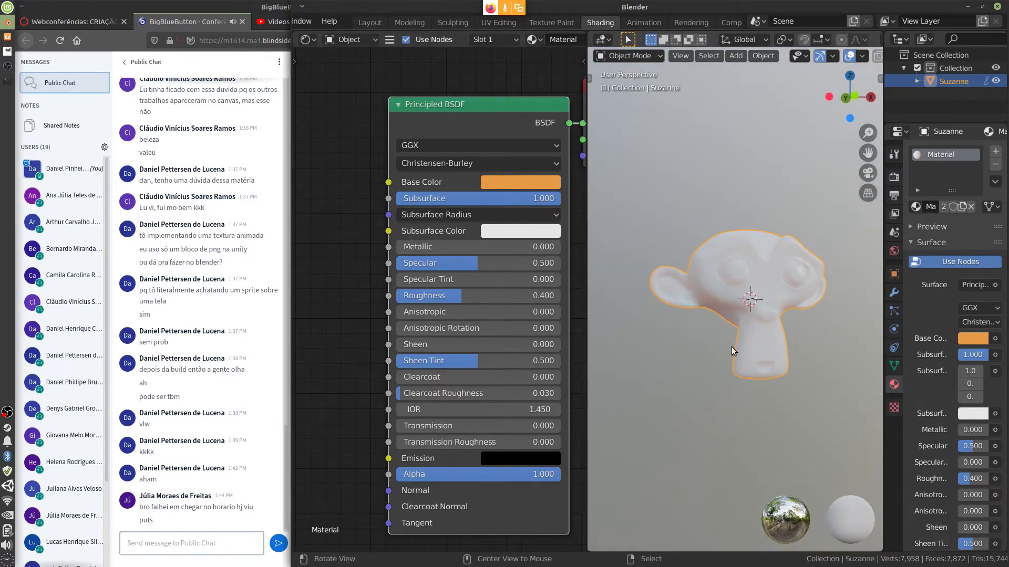
middle_drag(731, 347, 773, 357)
middle_drag(769, 310, 800, 318)
scroll(799, 333, up, 3)
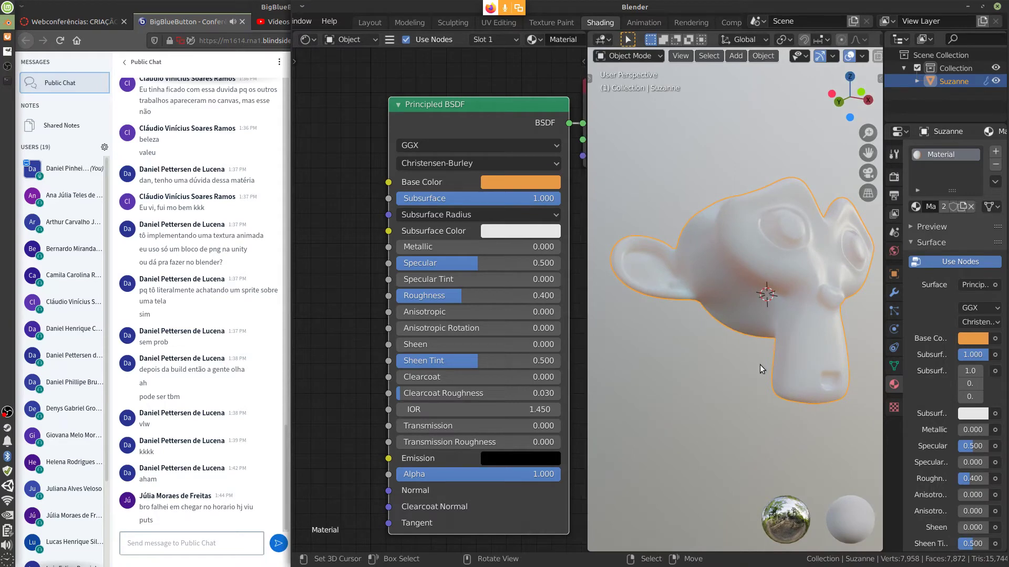
click(511, 232)
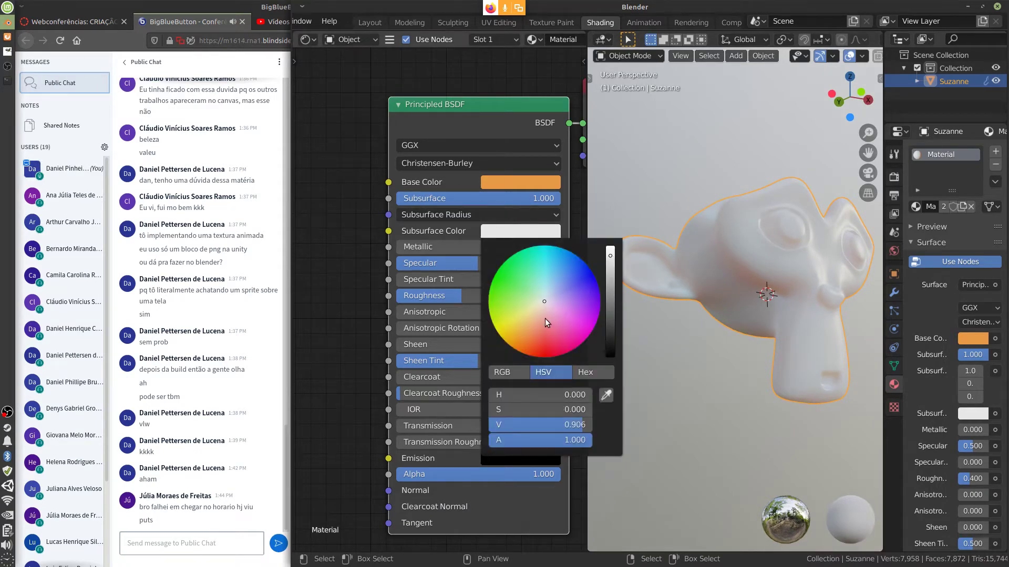
drag(544, 319, 527, 349)
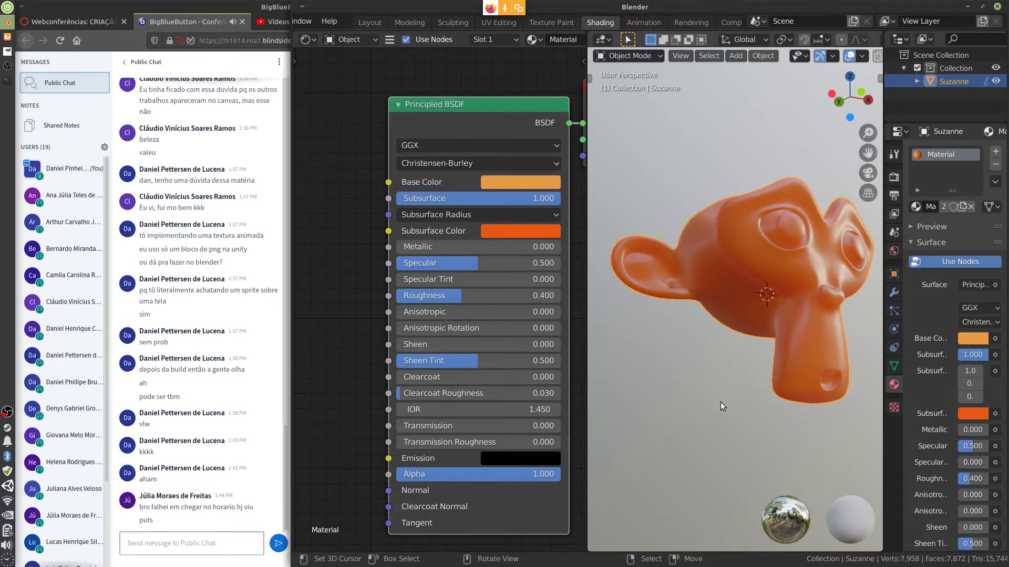
- Raise the second Subsurface Radius value to about 5 and set the Subsurface Color to near white
click(538, 210)
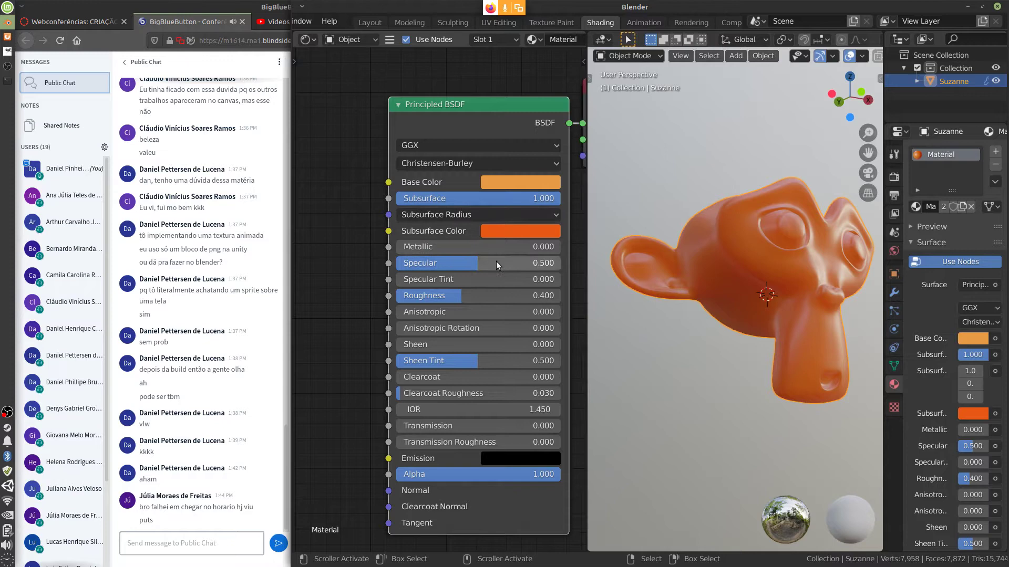
click(517, 211)
click(475, 216)
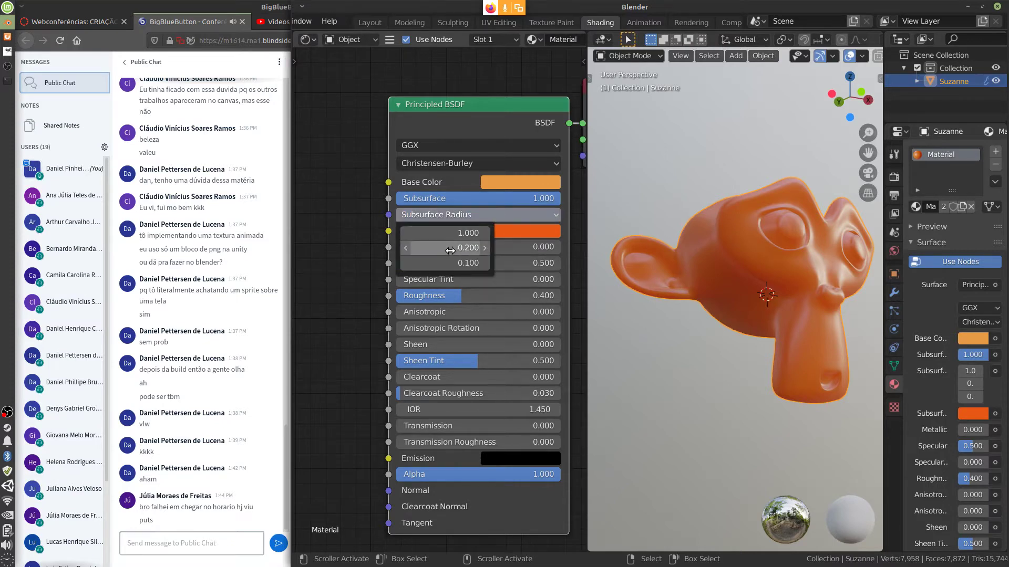
click(467, 216)
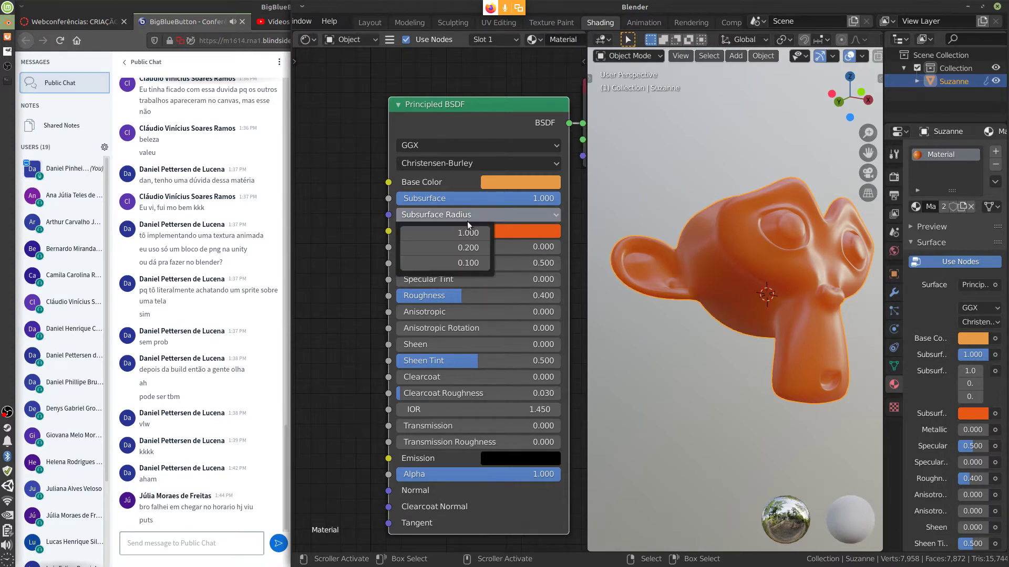
drag(410, 255, 384, 285)
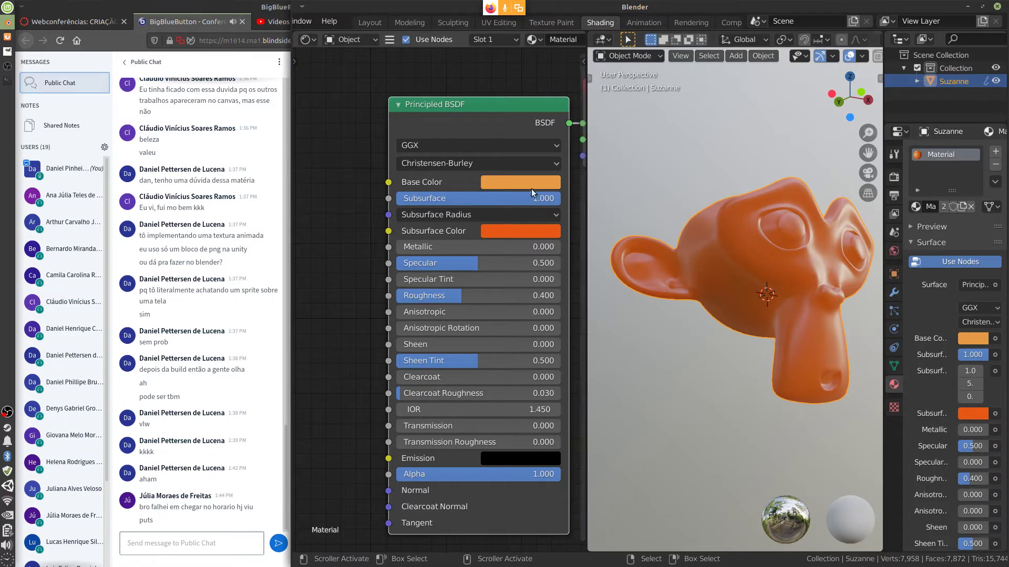
click(533, 232)
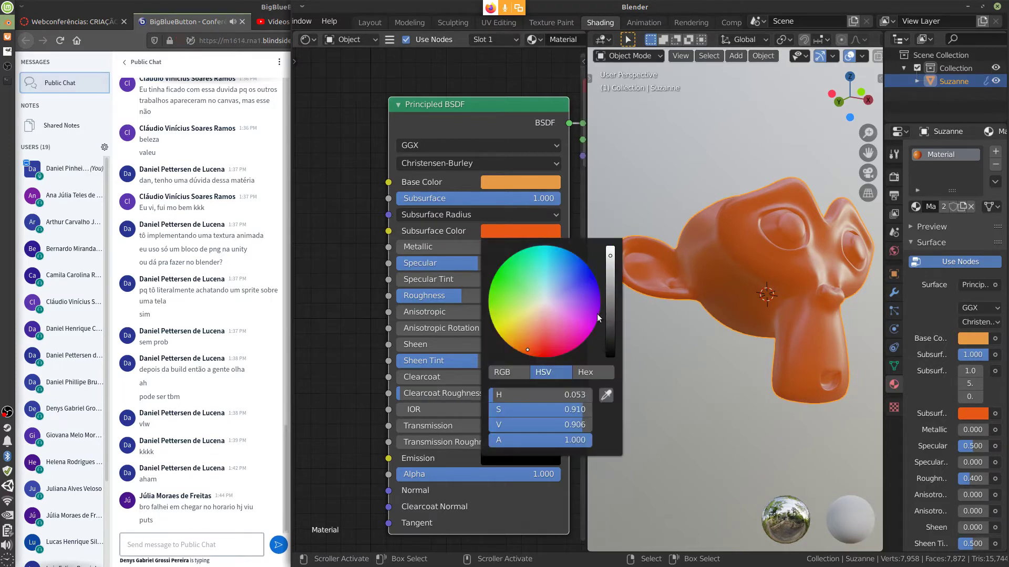
click(546, 302)
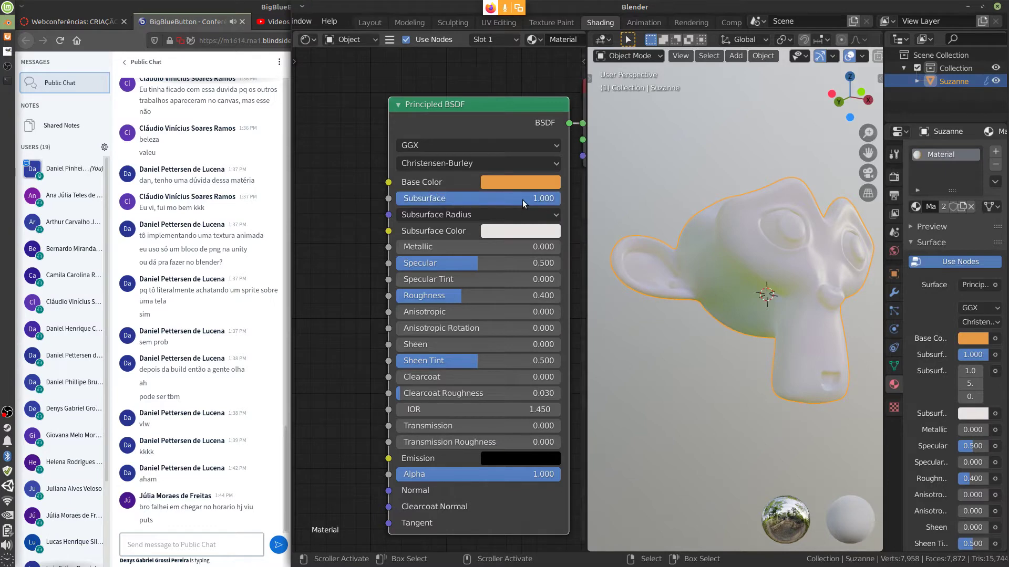
- Set Subsurface to 0.000 and Metallic to 1.000 on the Principled BSDF
drag(523, 199, 446, 207)
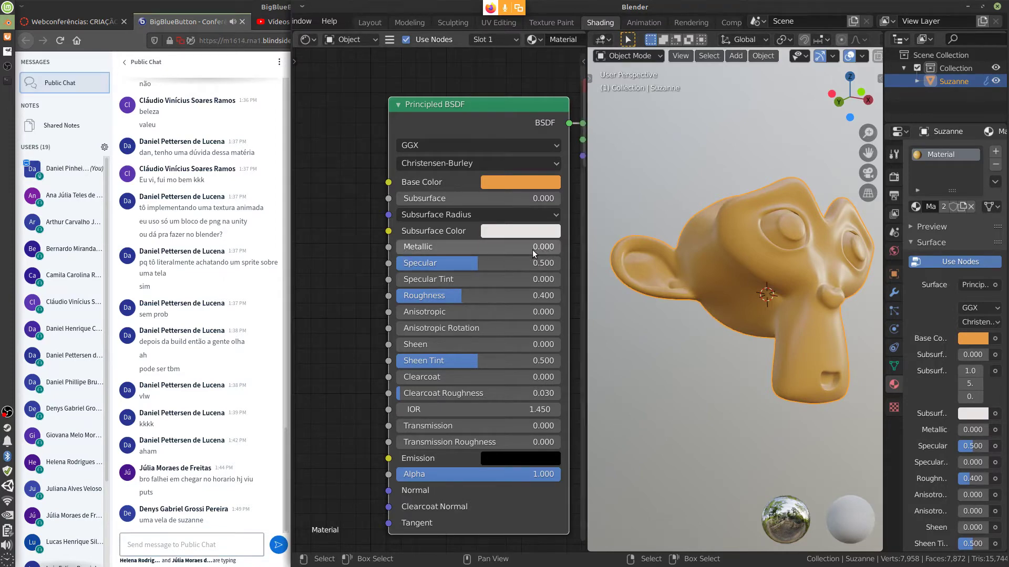
drag(404, 250, 636, 266)
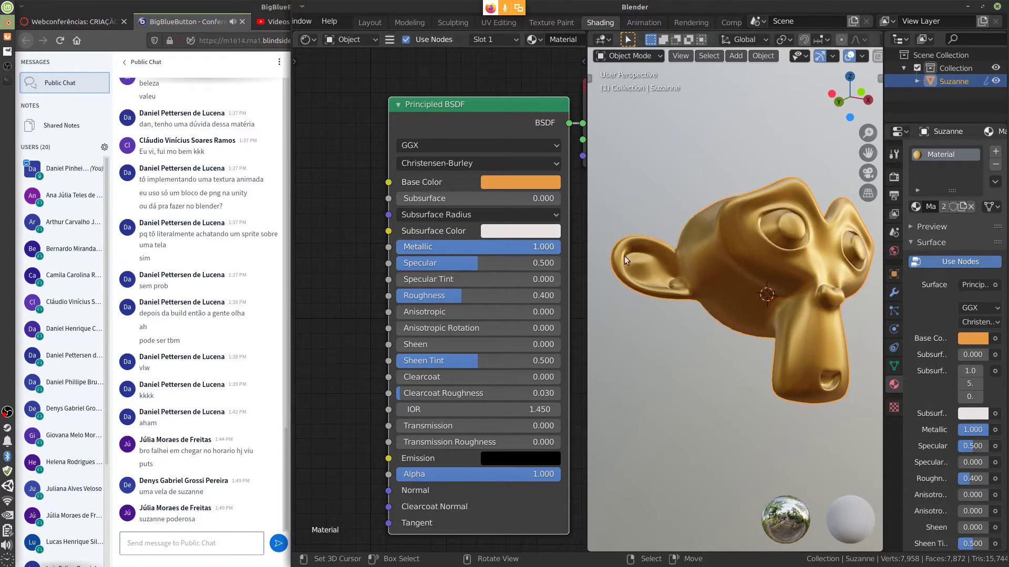
drag(527, 248, 623, 250)
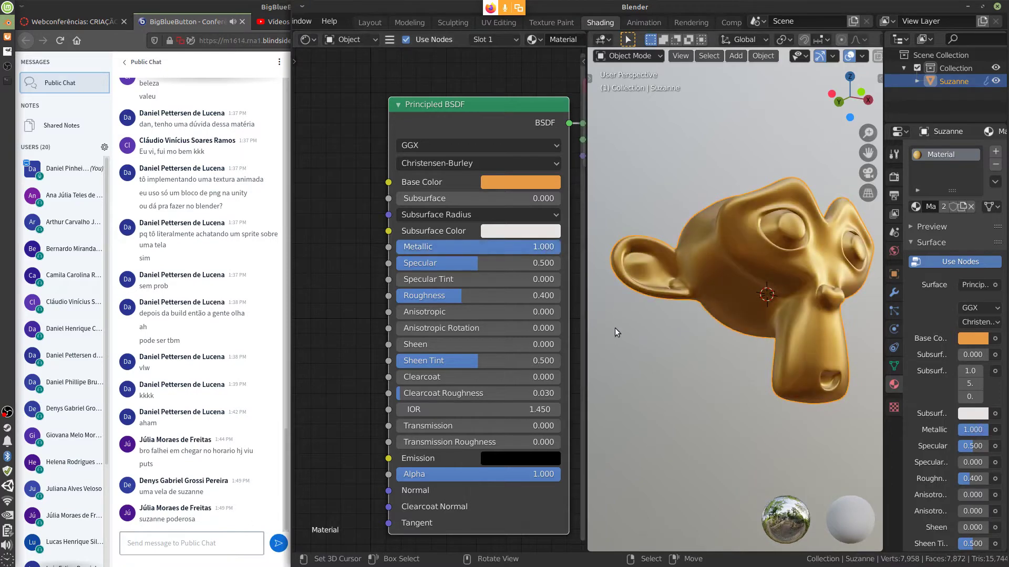
- Switch to GIMP and clear the light-scattering sketch from the canvas
click(7, 51)
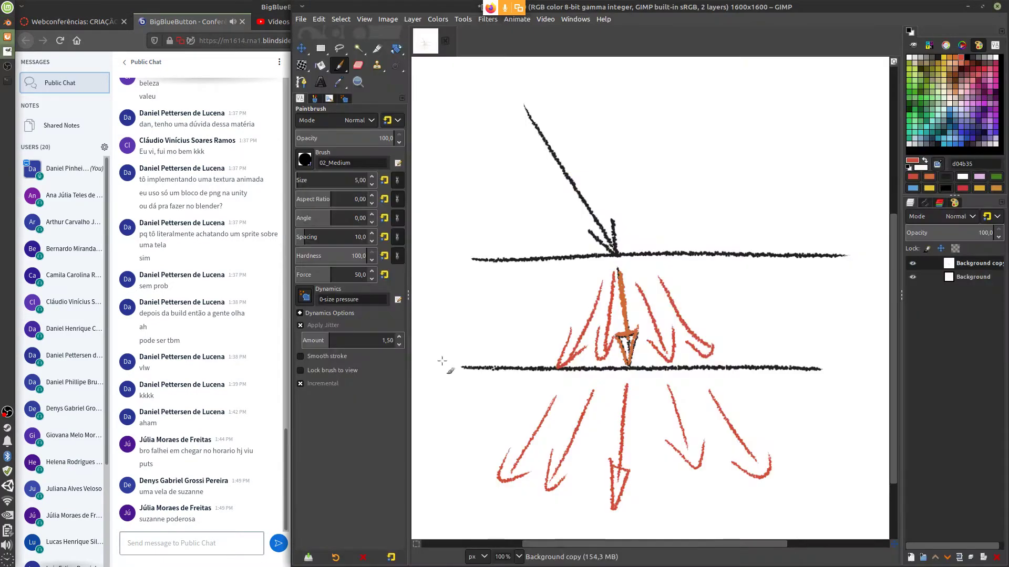
key(Delete)
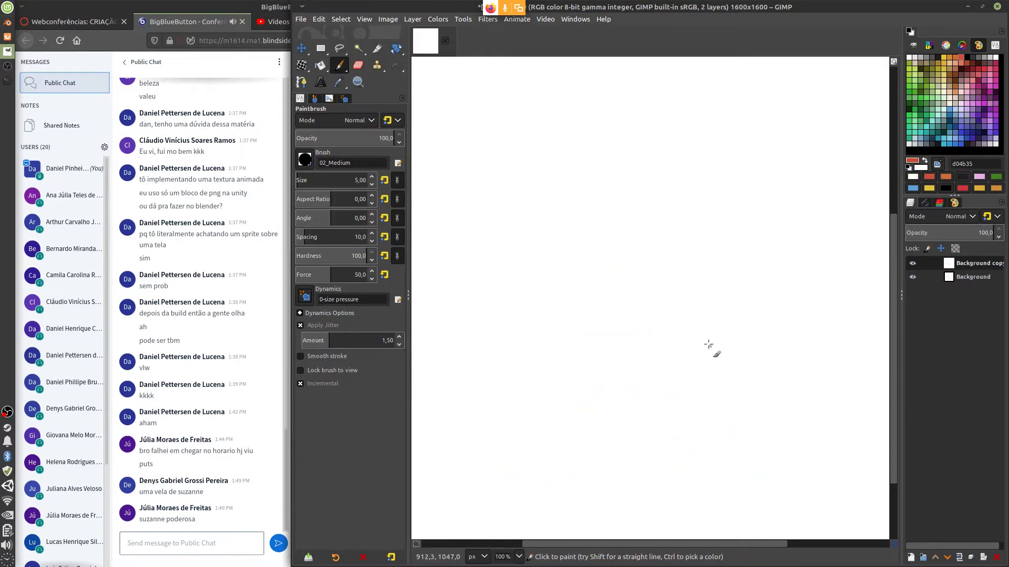
- Sketch a red horizontal surface line with an incoming ray and a reflected arrow above it, and erase the marks drawn beneath
drag(450, 269, 879, 262)
drag(442, 269, 818, 261)
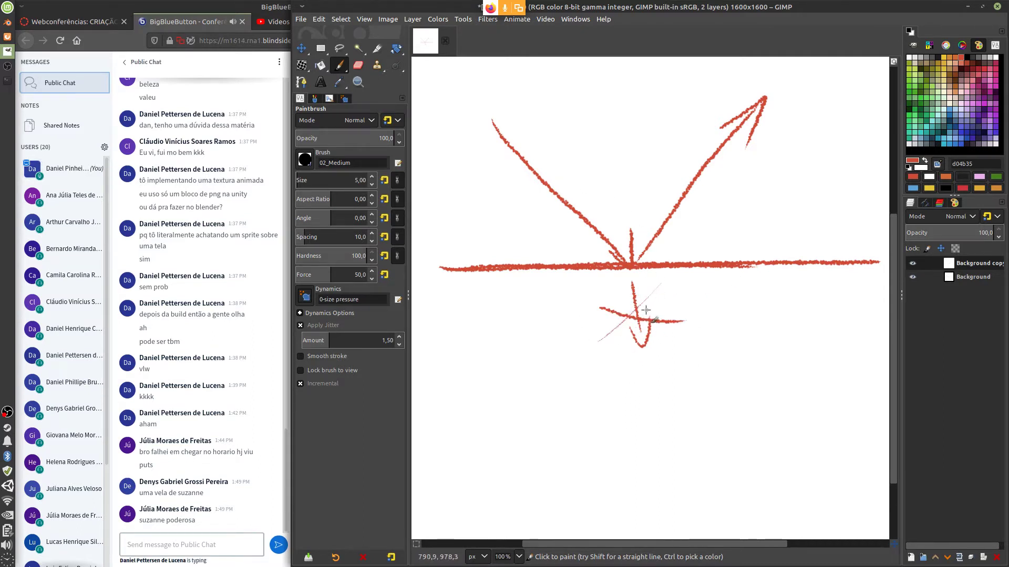
right_click(665, 298)
click(651, 304)
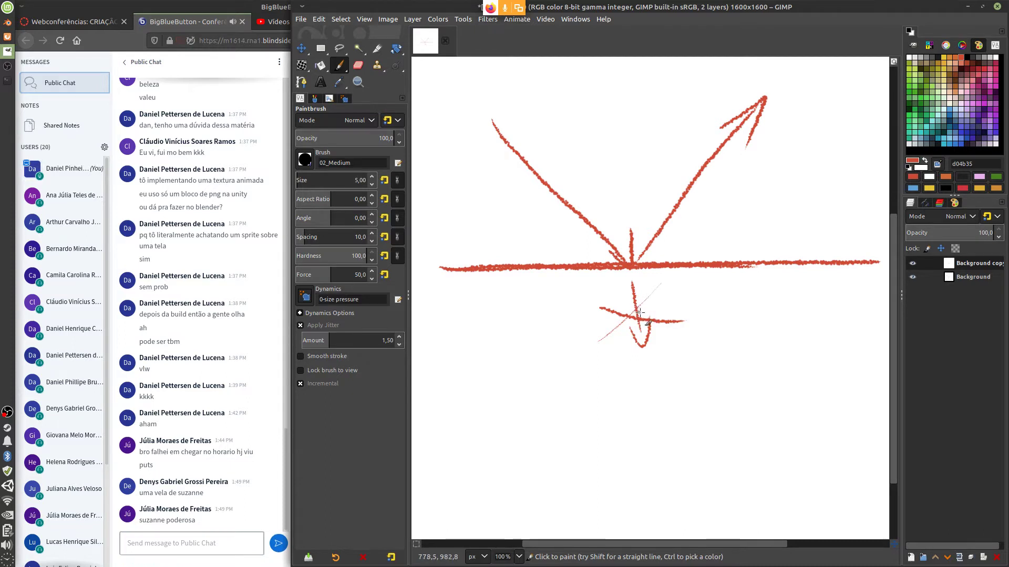
key(shift+e)
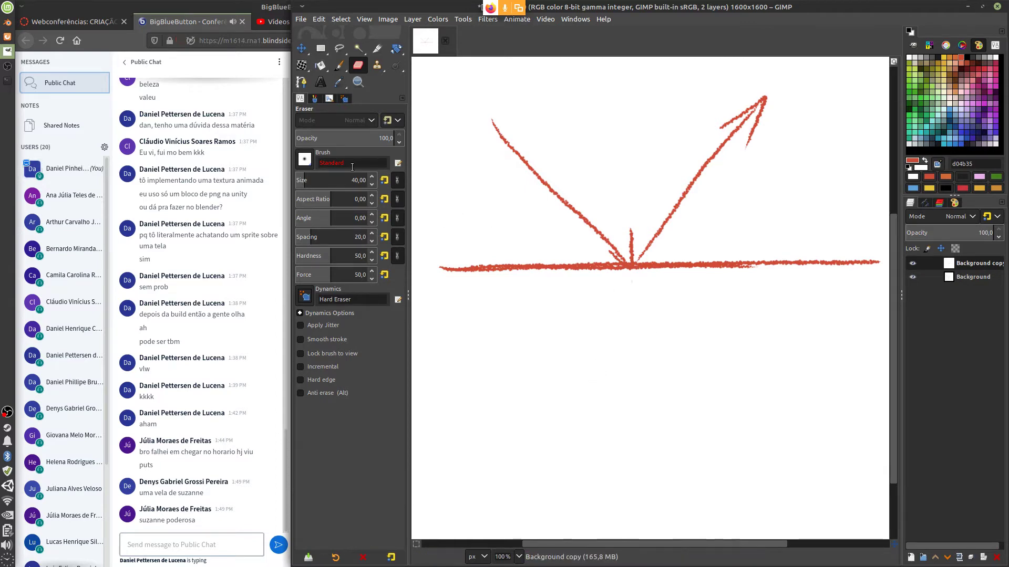
- Switch to Blender, lower the Principled BSDF Metallic to 0.000, and restore it to 1.000
key(alt+Tab)
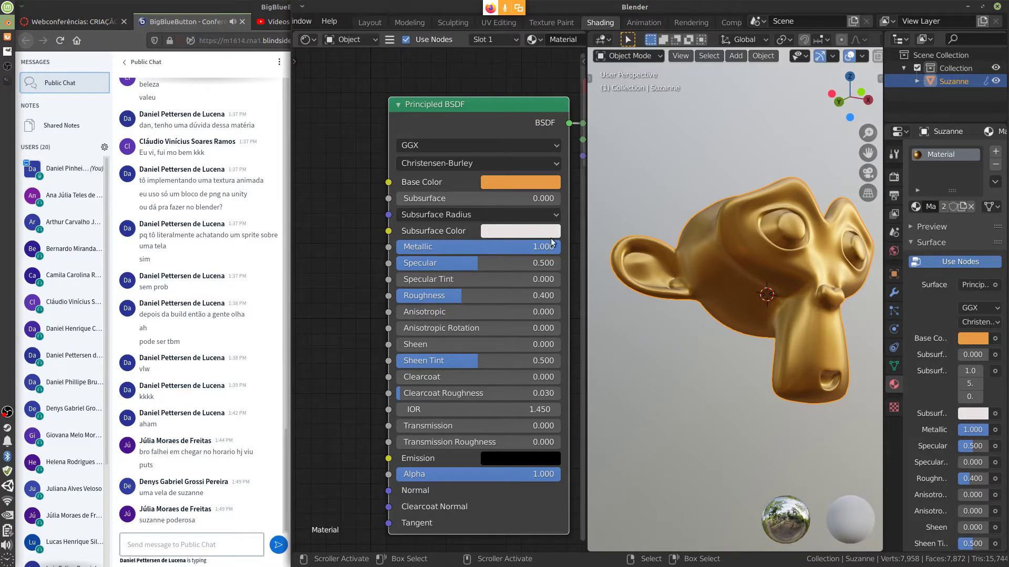
drag(557, 247, 332, 269)
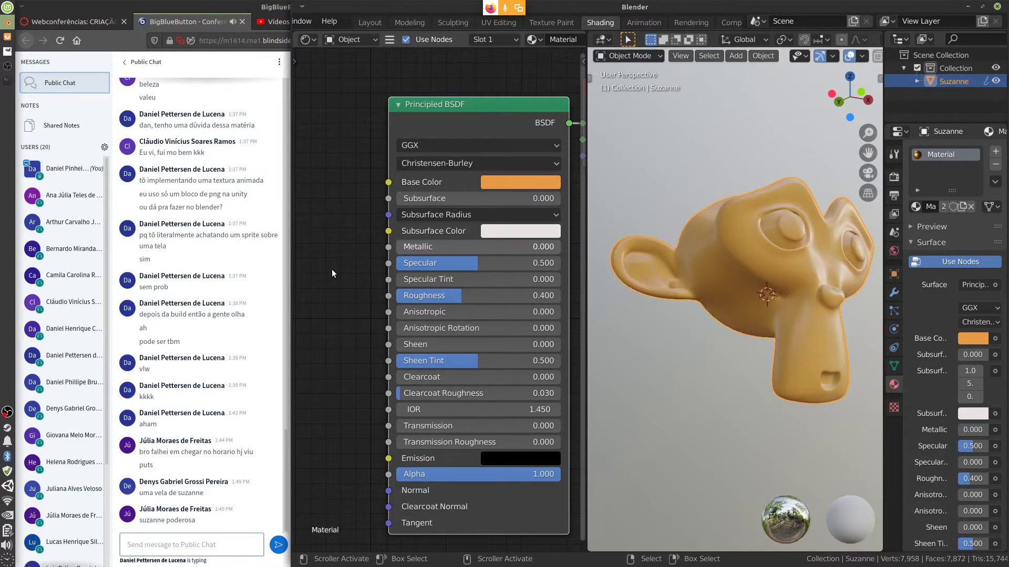
key(ctrl+z)
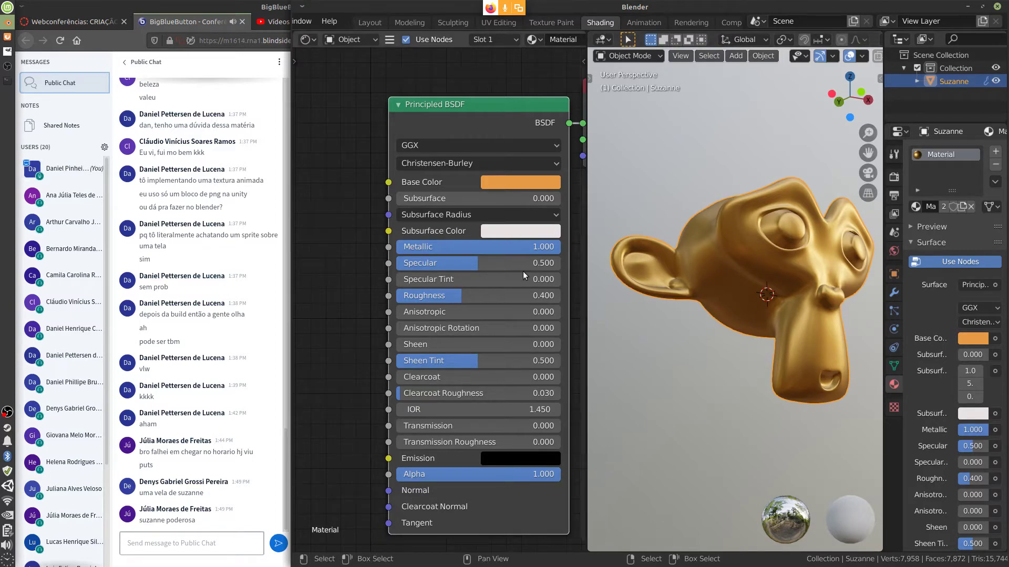
drag(515, 247, 676, 264)
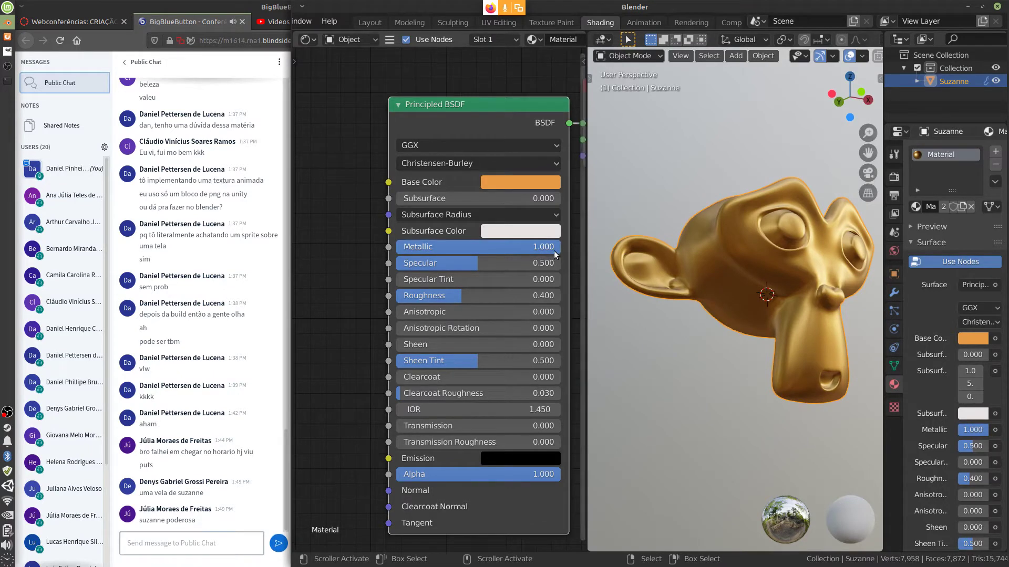
drag(554, 250, 695, 356)
- Set Metallic to 0.000 and back to 1.000 to compare both looks on Suzanne from several angles
middle_drag(802, 336, 603, 286)
drag(543, 251, 321, 281)
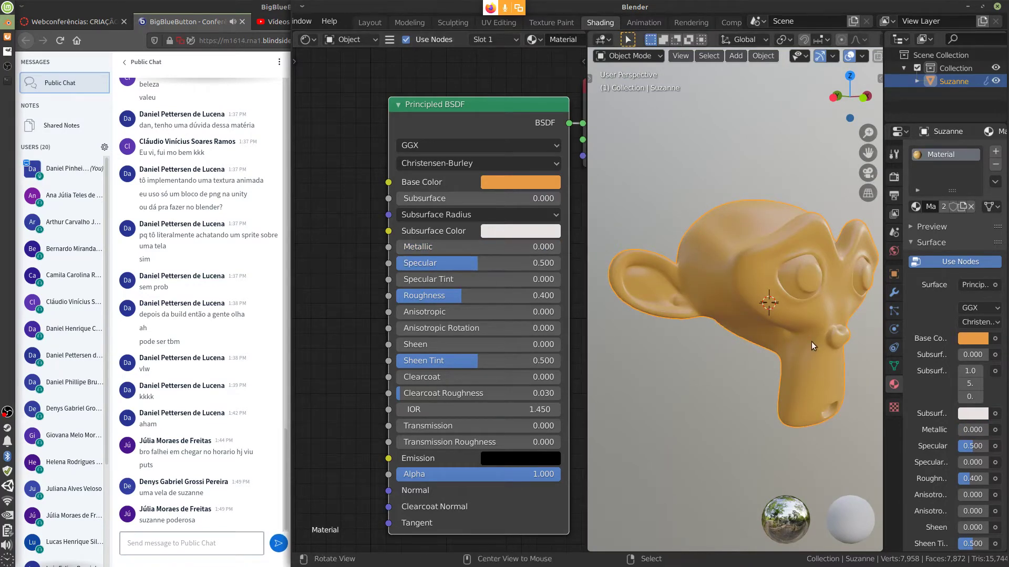
middle_drag(811, 342, 815, 316)
drag(451, 248, 831, 279)
middle_drag(828, 342, 766, 328)
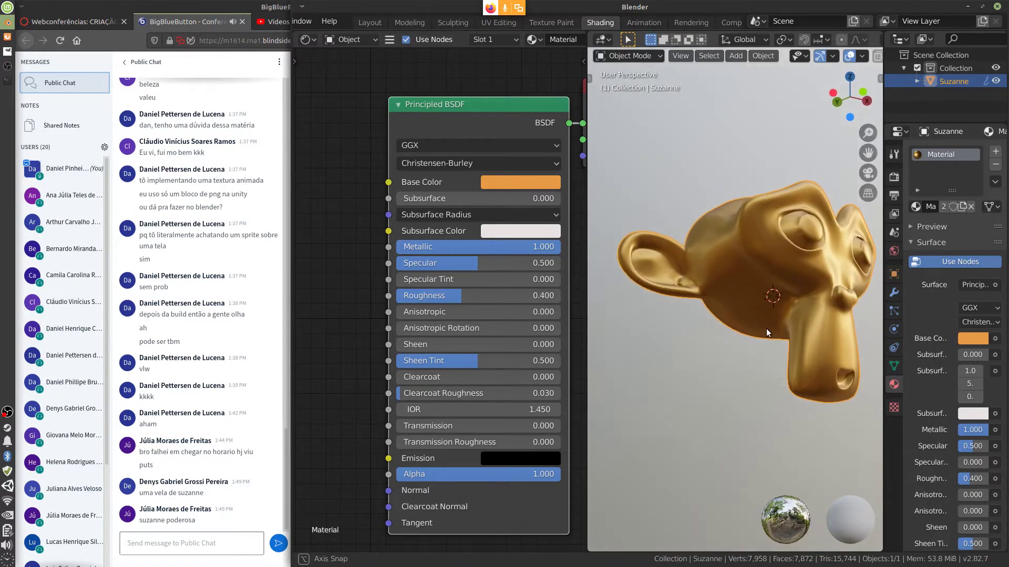
middle_drag(685, 438, 799, 347)
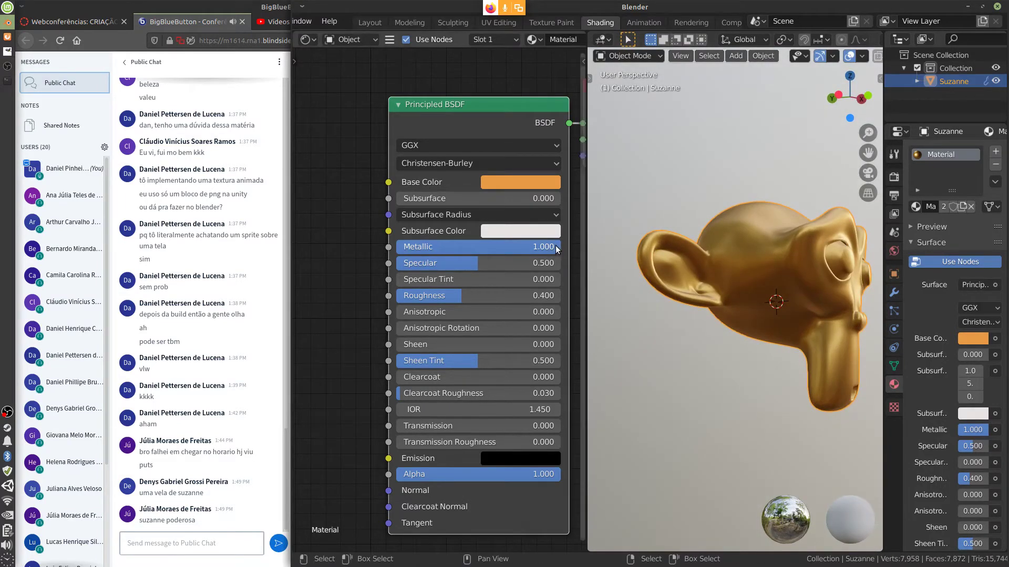
drag(556, 246, 663, 256)
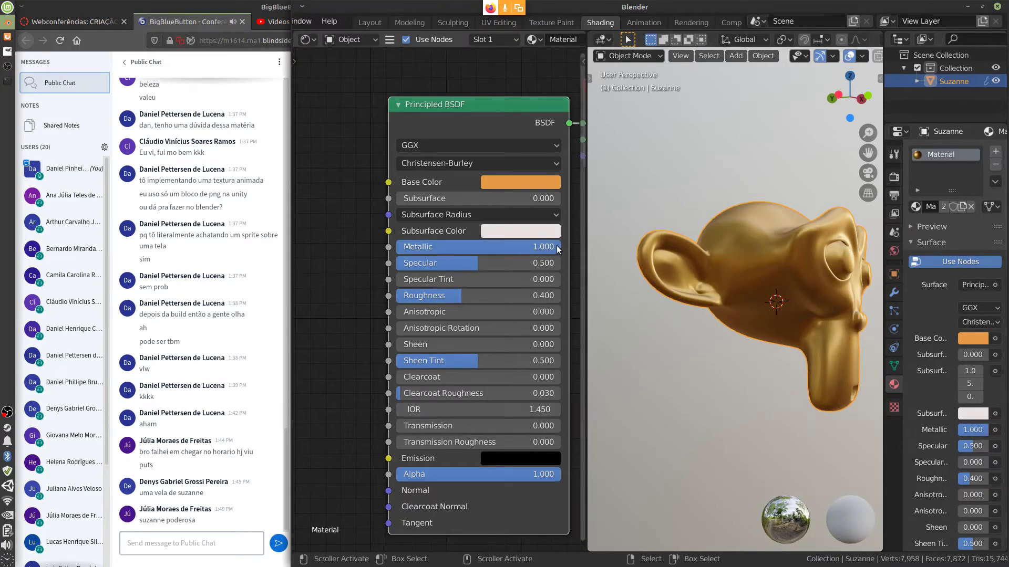
- Sweep Metallic through intermediate values such as 0.149 and 0.738, ending at 1.000
drag(557, 245, 342, 284)
middle_drag(724, 412, 724, 339)
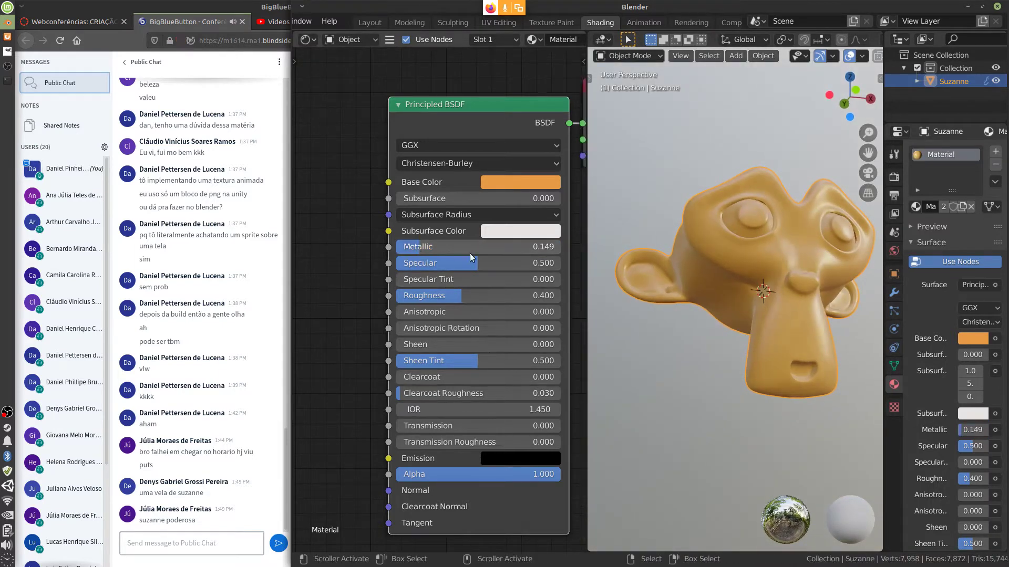
drag(470, 253, 673, 285)
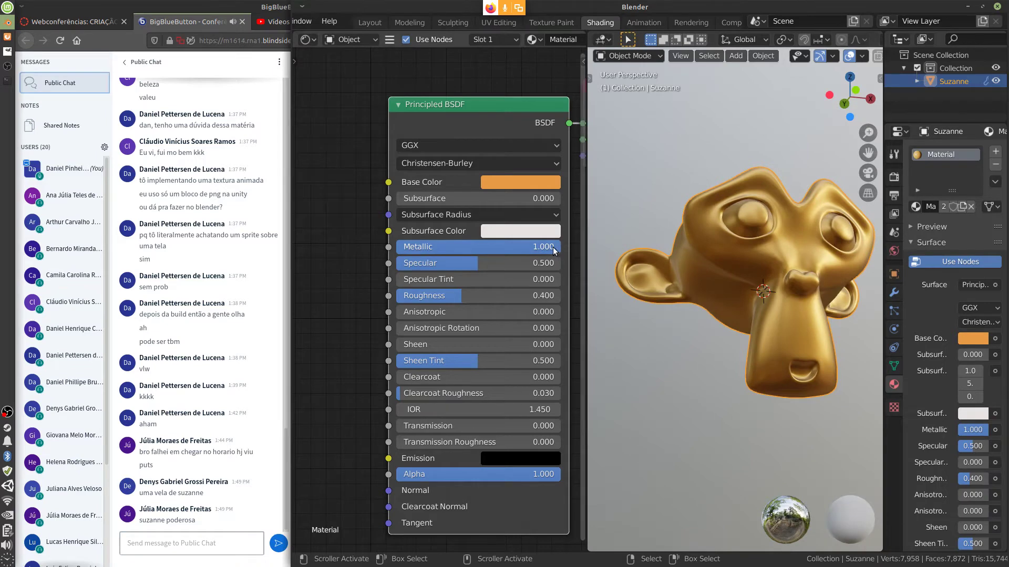
mouse_move(552, 247)
mouse_down()
mouse_move(428, 264)
mouse_move(538, 267)
mouse_move(415, 261)
mouse_up()
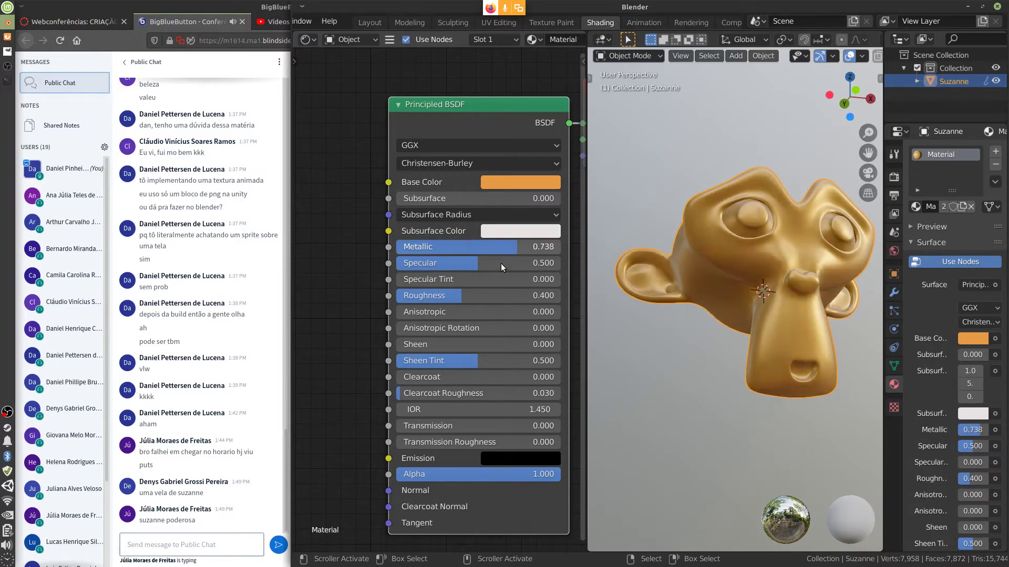
mouse_move(500, 263)
mouse_down()
mouse_move(415, 303)
mouse_move(488, 250)
mouse_move(449, 253)
mouse_move(410, 264)
mouse_move(514, 257)
mouse_move(434, 267)
mouse_move(582, 267)
mouse_up()
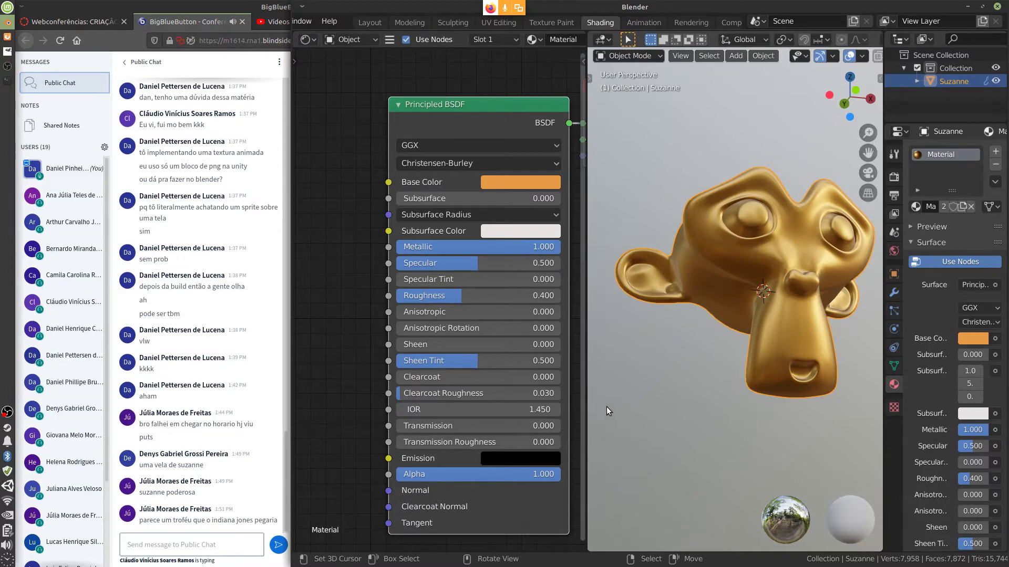
- Set Metallic to 0.000 and Specular to 1.000 on the Principled BSDF
drag(551, 248, 354, 267)
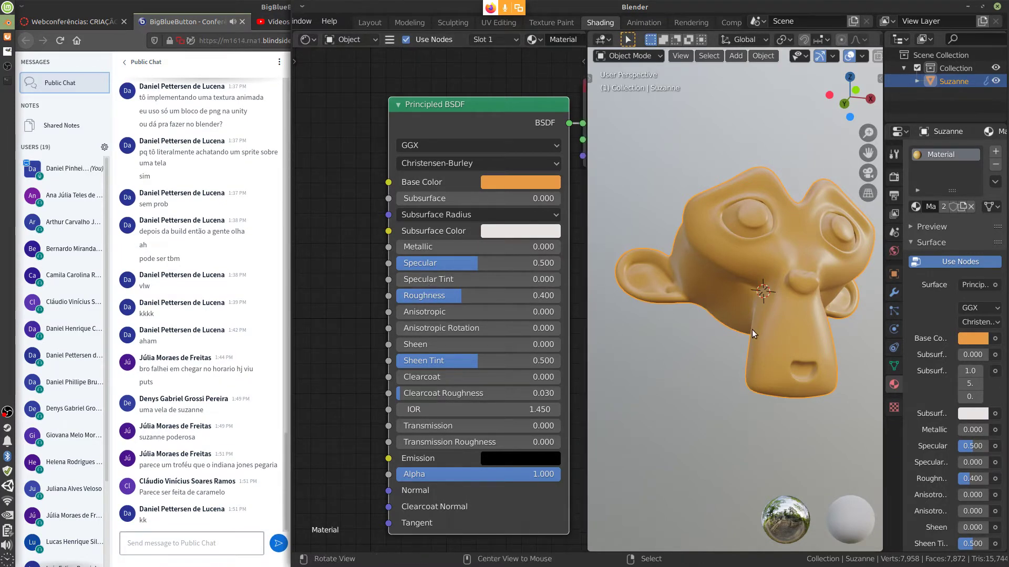
middle_drag(751, 330, 806, 342)
middle_drag(752, 285, 764, 295)
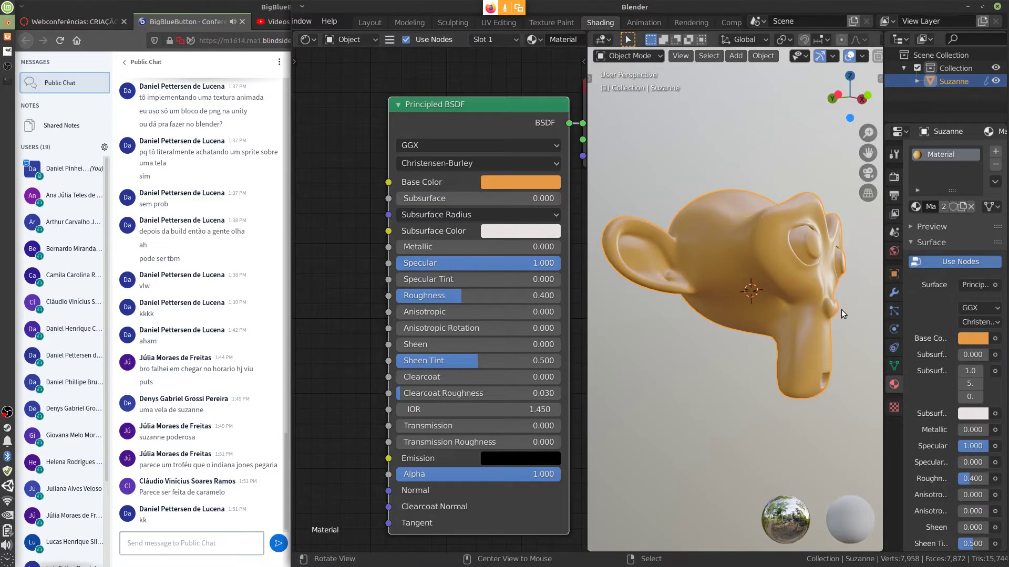
middle_drag(840, 313, 778, 294)
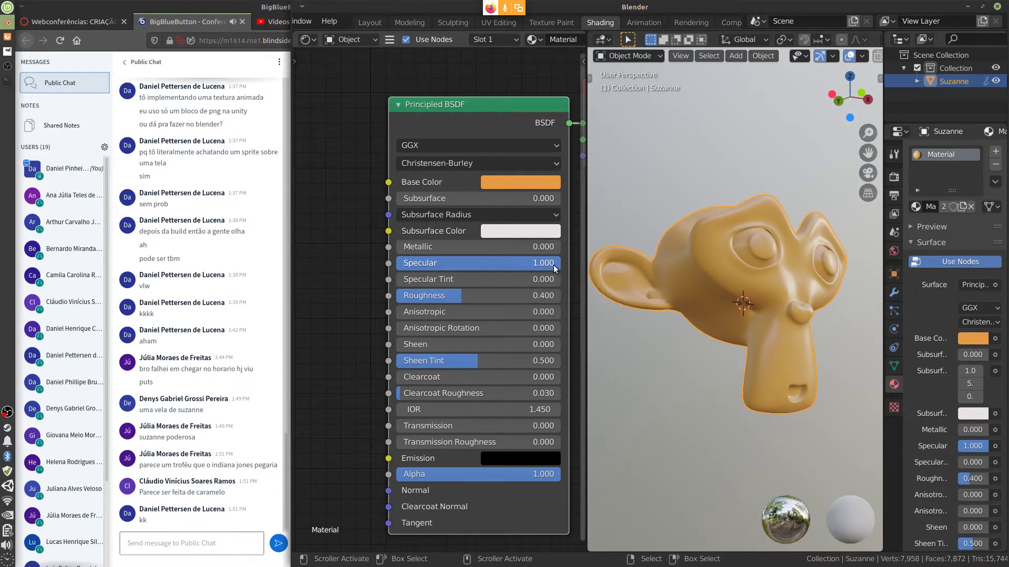
mouse_move(553, 265)
mouse_down()
mouse_move(382, 285)
mouse_move(634, 291)
mouse_up()
- Examine the highlights on Suzanne's face up close, and set Specular to 0.000 for comparison
middle_drag(753, 379, 782, 327)
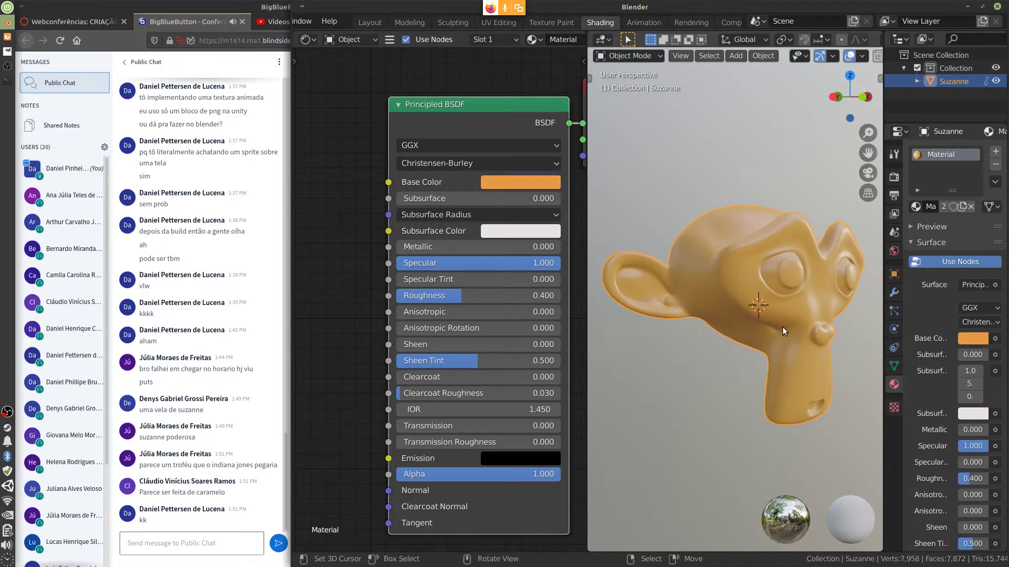
scroll(780, 333, up, 5)
scroll(780, 331, up, 2)
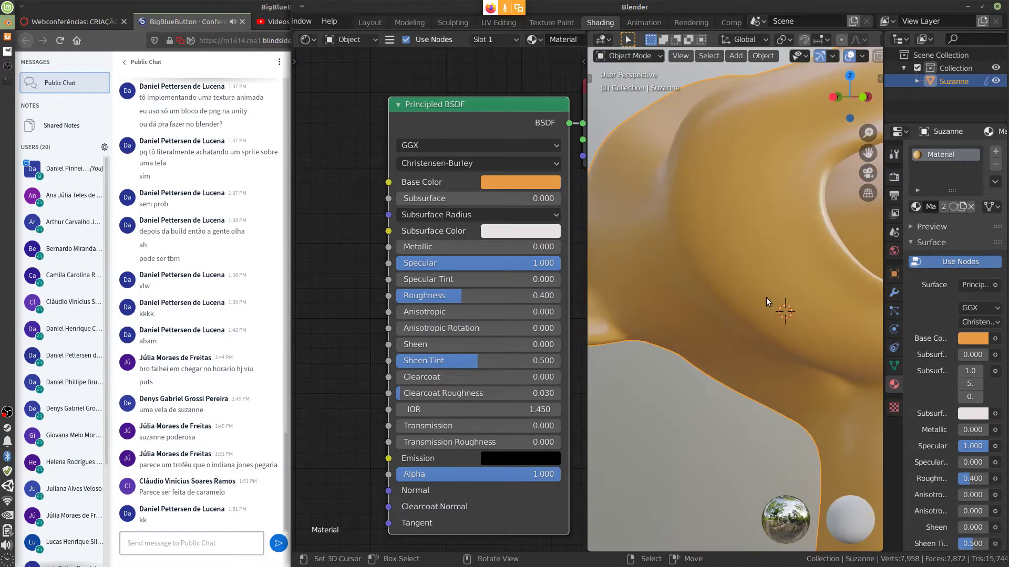
scroll(777, 329, down, 3)
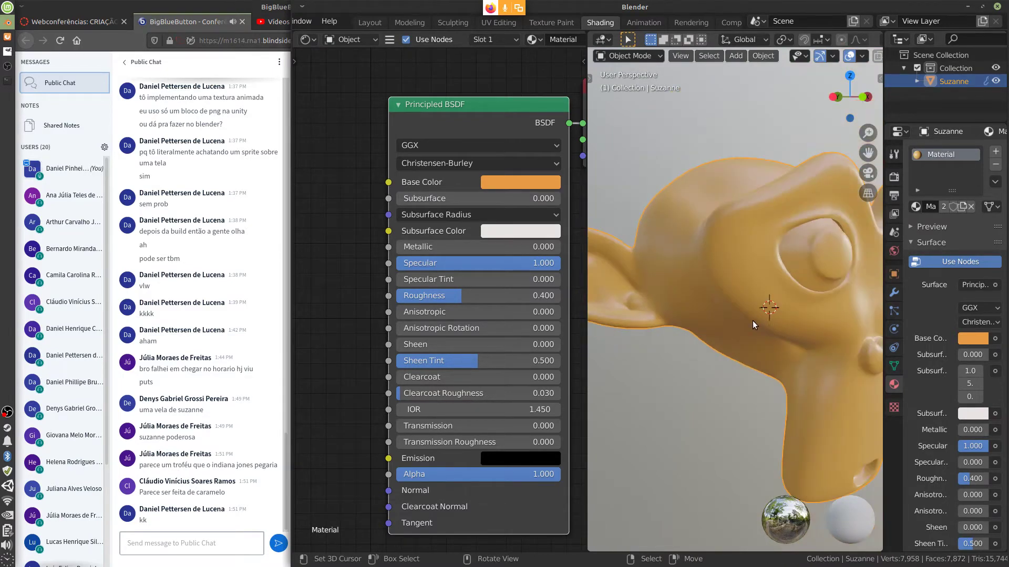
middle_drag(745, 308, 772, 327)
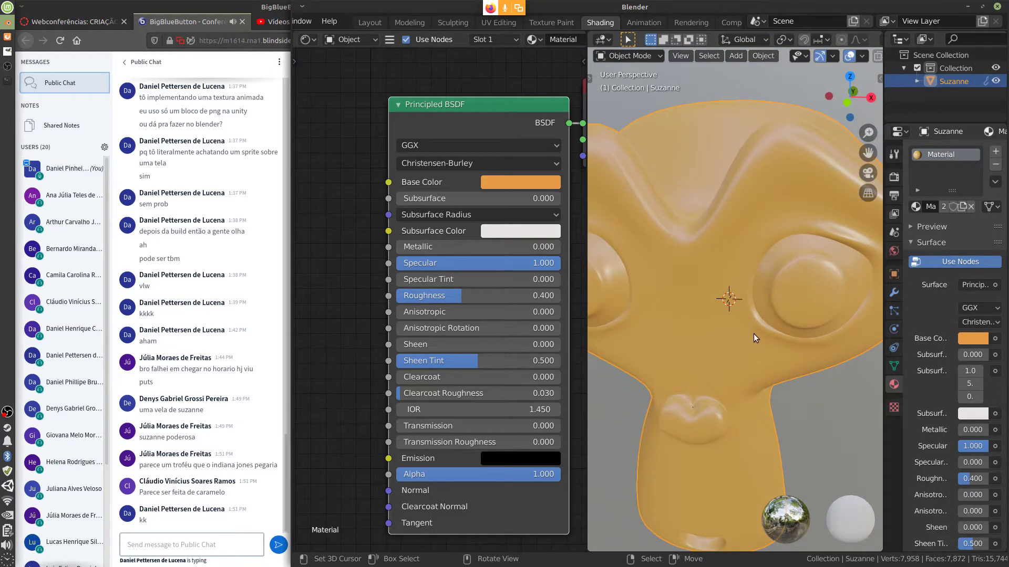
scroll(754, 338, down, 5)
drag(511, 262, 326, 294)
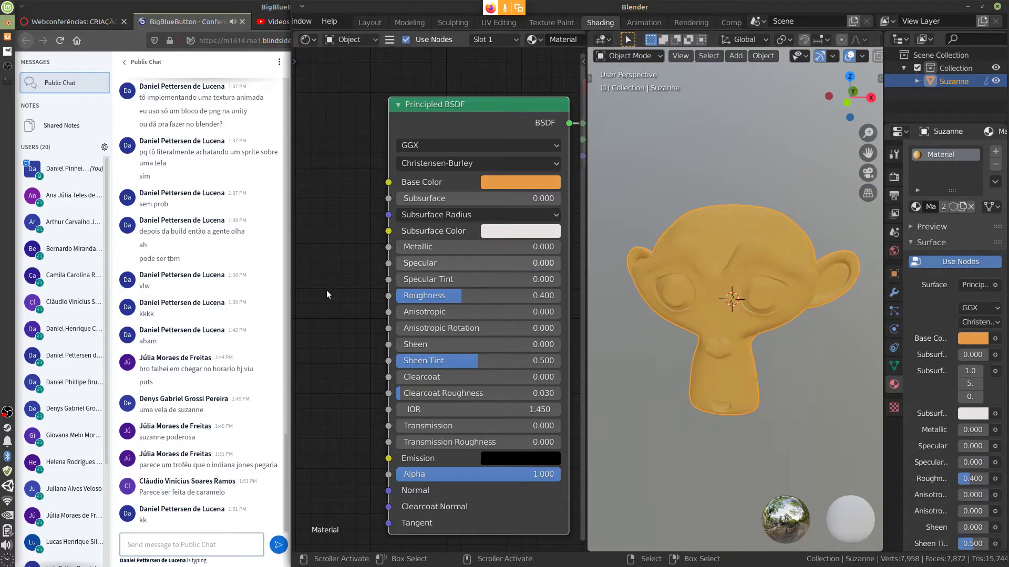
middle_drag(703, 333, 788, 306)
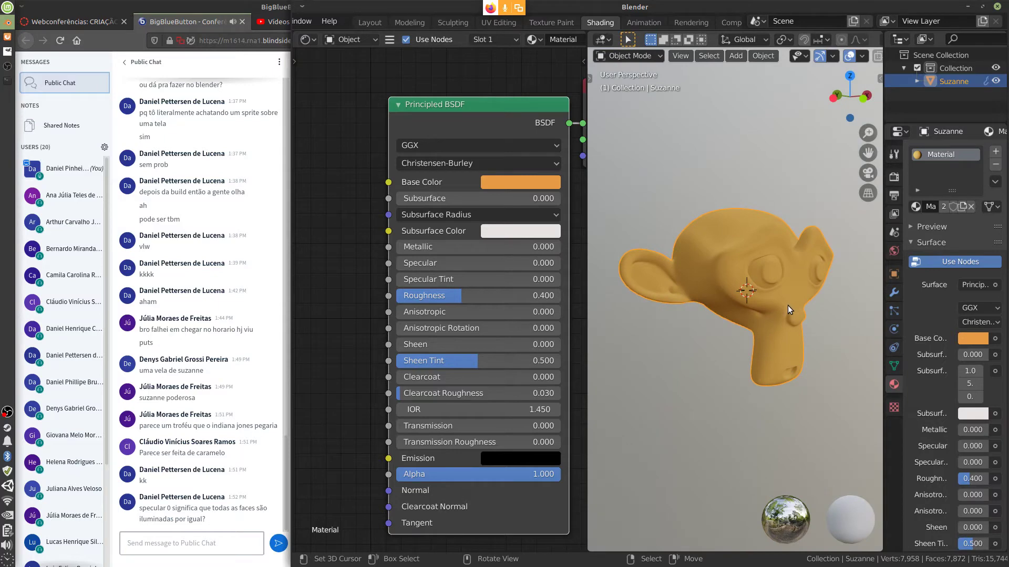
- Switch to GIMP, clear the reflection sketch from the canvas and activate the Paintbrush
key(alt+Tab)
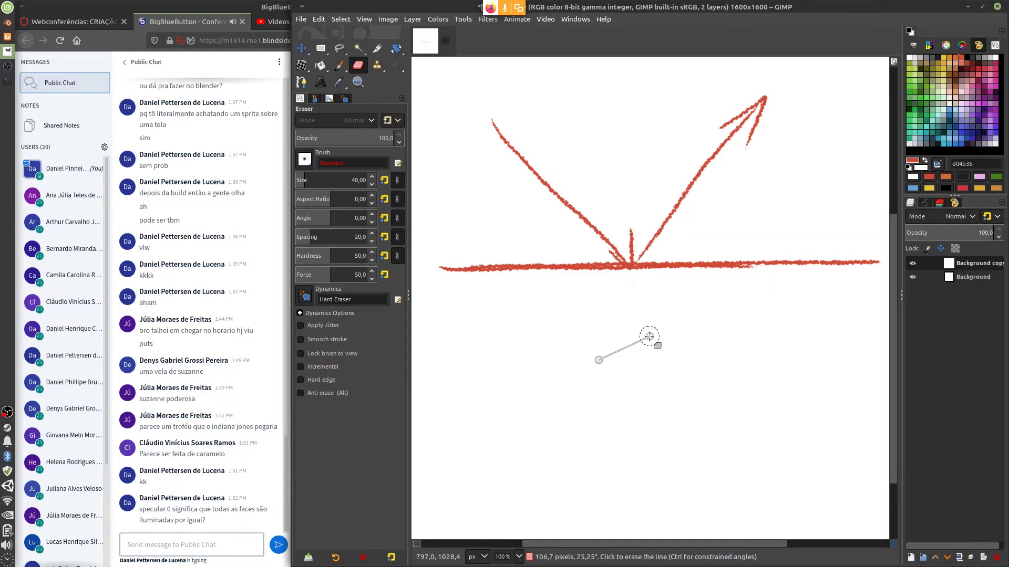
key(Delete)
key(p)
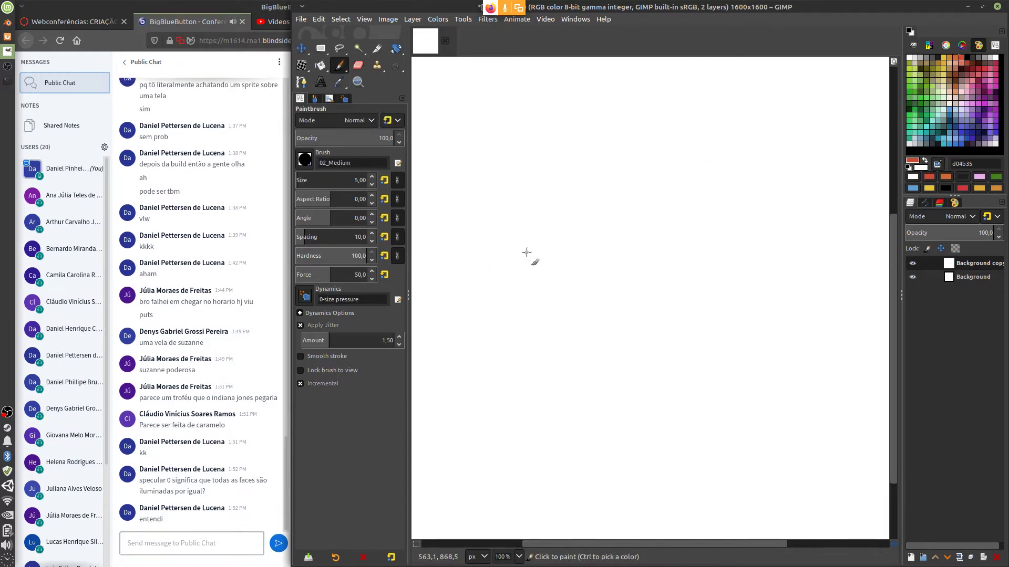
- Sketch a red horizontal surface line with an incoming ray, several rays spreading beneath it and one arrow leaving the surface
drag(455, 247, 883, 247)
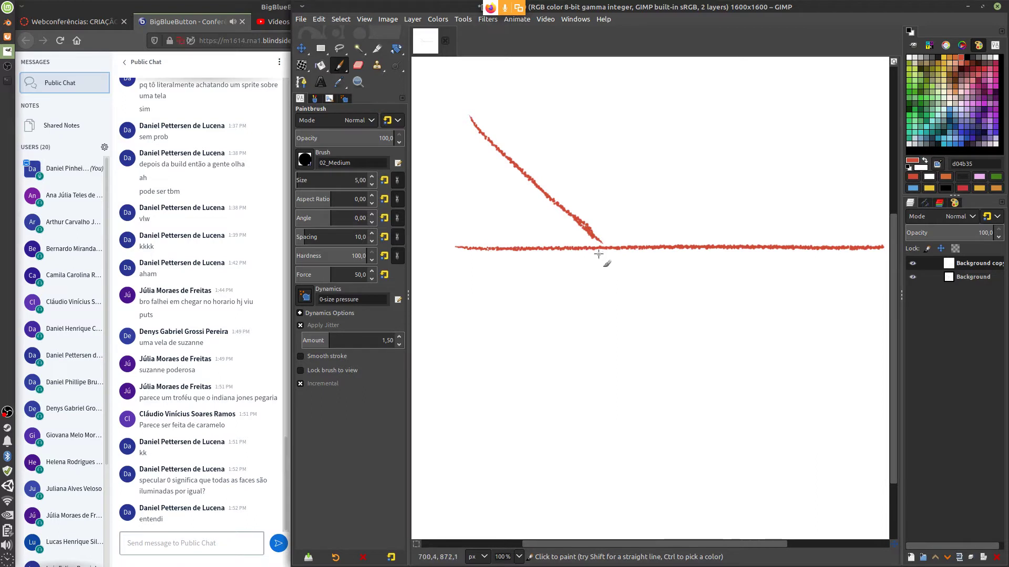
mouse_move(601, 251)
mouse_down()
mouse_move(599, 376)
mouse_move(670, 347)
mouse_move(702, 360)
mouse_up()
drag(657, 272, 734, 324)
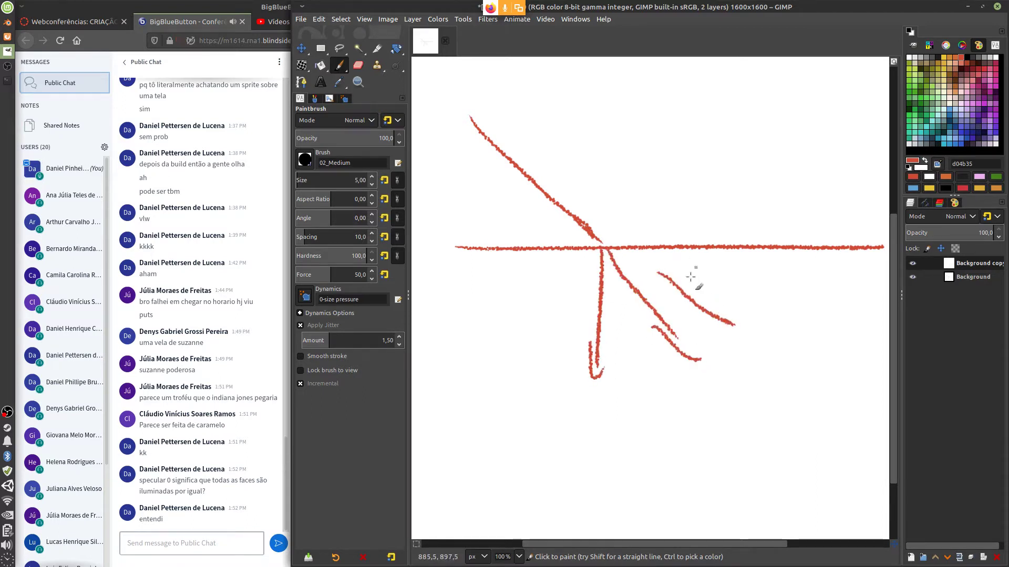
mouse_move(684, 264)
mouse_down()
mouse_move(720, 219)
mouse_move(694, 246)
mouse_up()
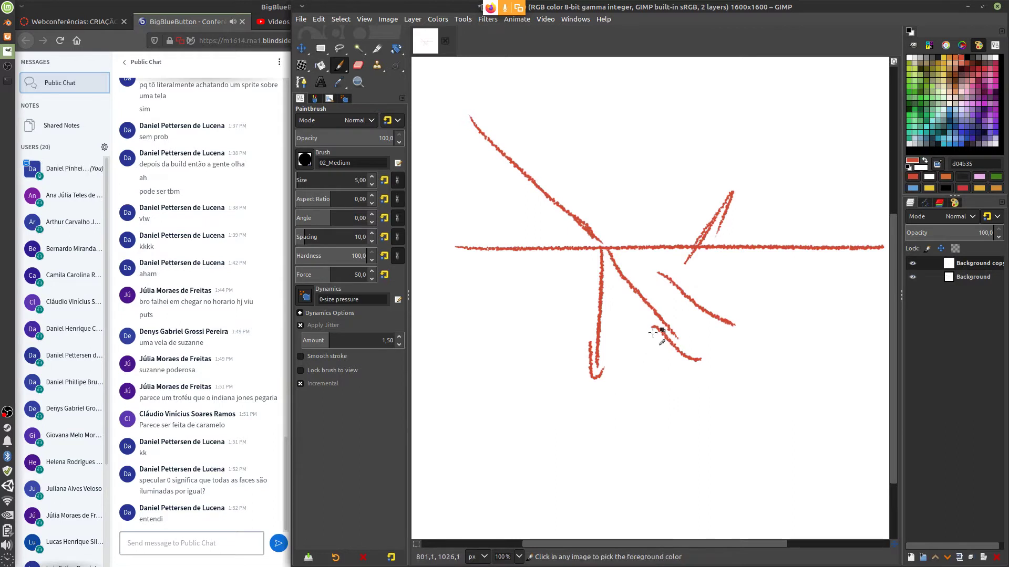
- Undo all the strokes of the ray sketch until the canvas is blank
key(ctrl+z)
key(ctrl+z)
key(ctrl+z)
key(ctrl+z)
key(ctrl+z)
key(ctrl+z)
key(ctrl+z)
key(ctrl+z)
key(ctrl+z)
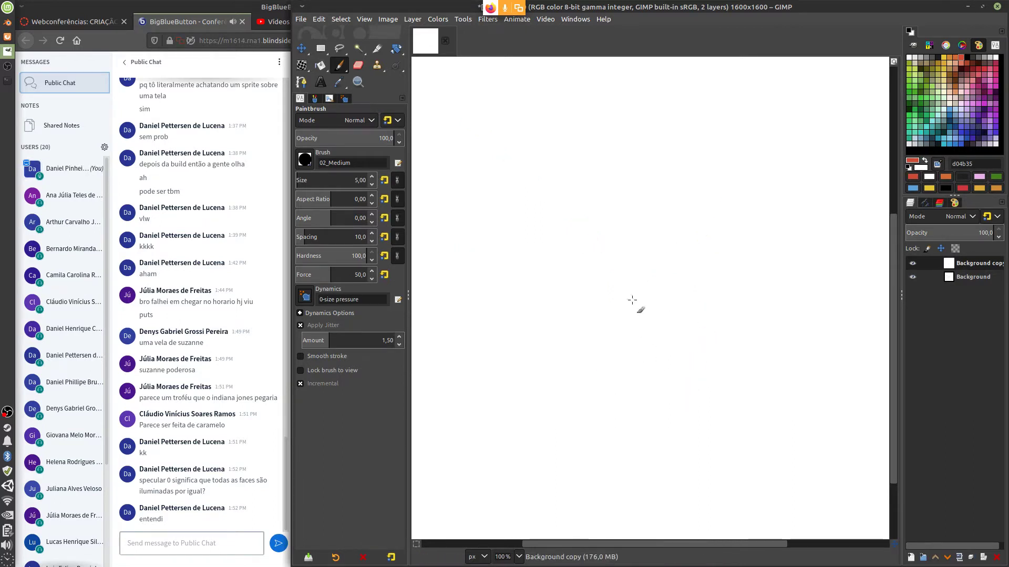
- Switch to Blender and set the Principled BSDF Specular to 1.000, checking the highlights on Suzanne from different angles
click(7, 23)
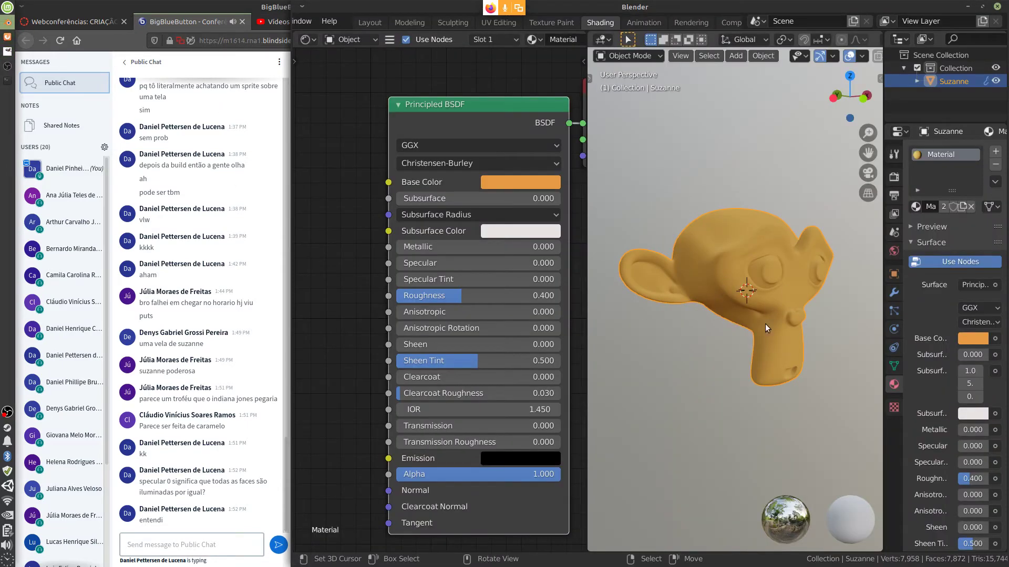
middle_drag(700, 263, 748, 322)
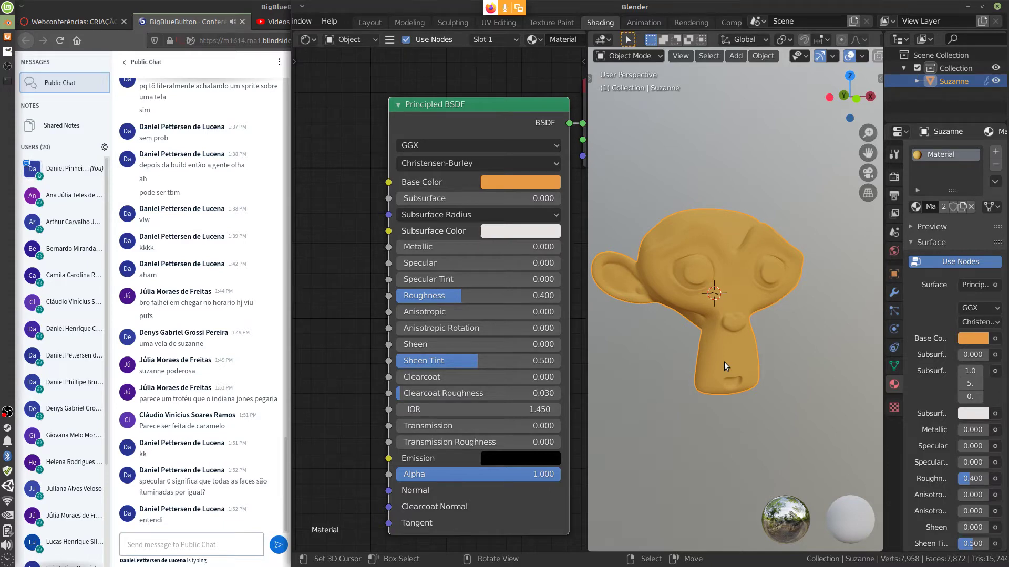
drag(447, 262, 557, 265)
drag(614, 283, 817, 281)
mouse_move(787, 308)
middle_down()
mouse_move(753, 335)
mouse_move(774, 315)
middle_up()
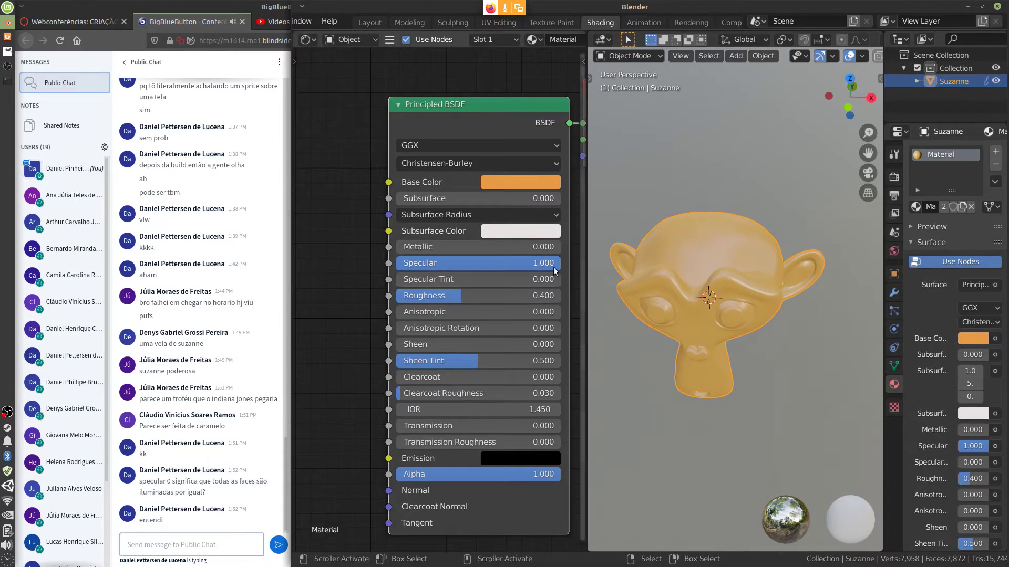
drag(556, 265, 617, 275)
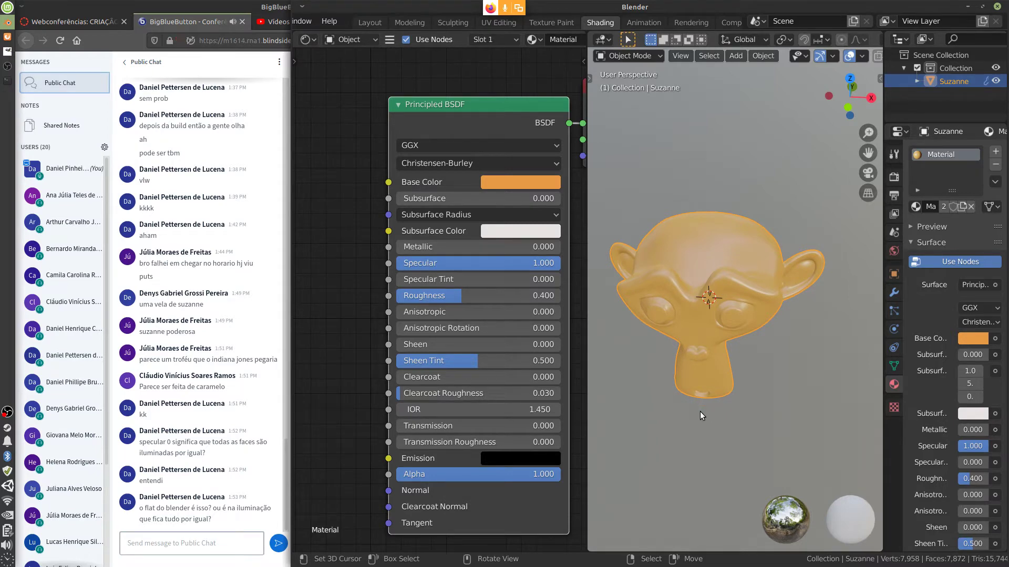
middle_drag(694, 412, 772, 368)
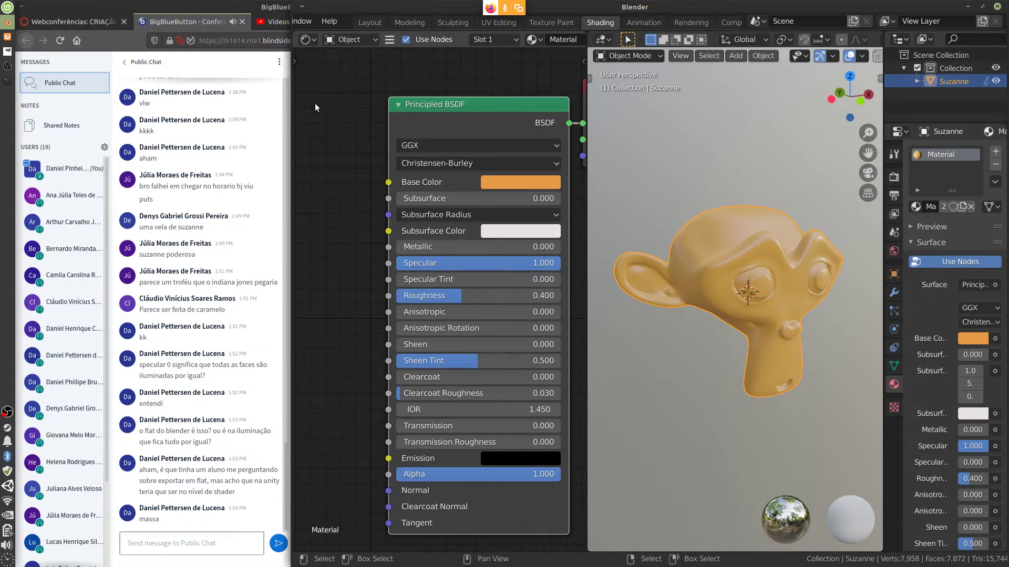
mouse_move(311, 93)
mouse_down()
mouse_move(323, 112)
mouse_move(340, 84)
mouse_move(353, 103)
mouse_up()
mouse_move(359, 84)
mouse_down()
mouse_move(359, 97)
mouse_move(368, 78)
mouse_up()
mouse_move(370, 76)
mouse_down()
mouse_move(375, 90)
mouse_move(386, 74)
mouse_move(313, 111)
mouse_up()
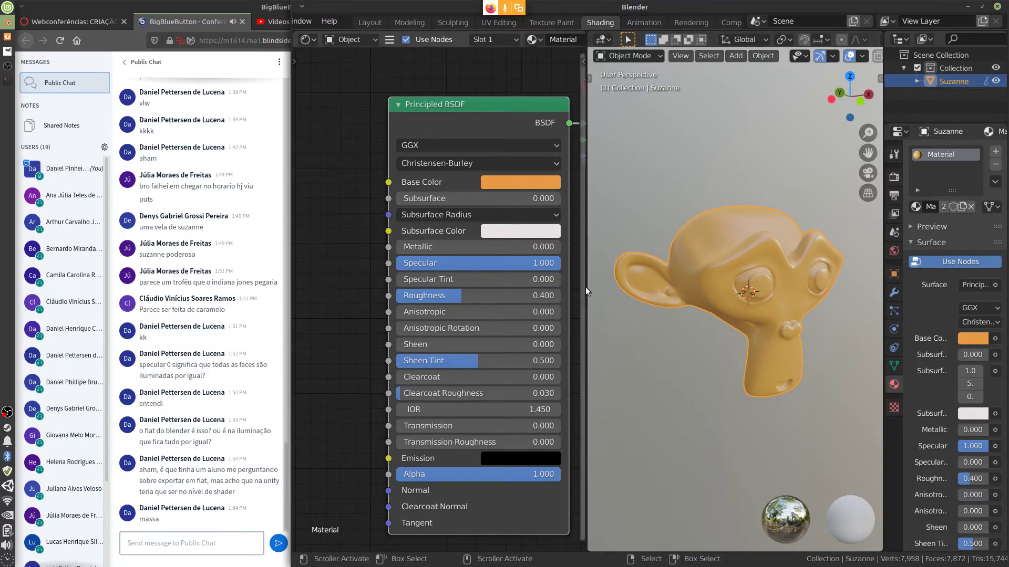
click(510, 183)
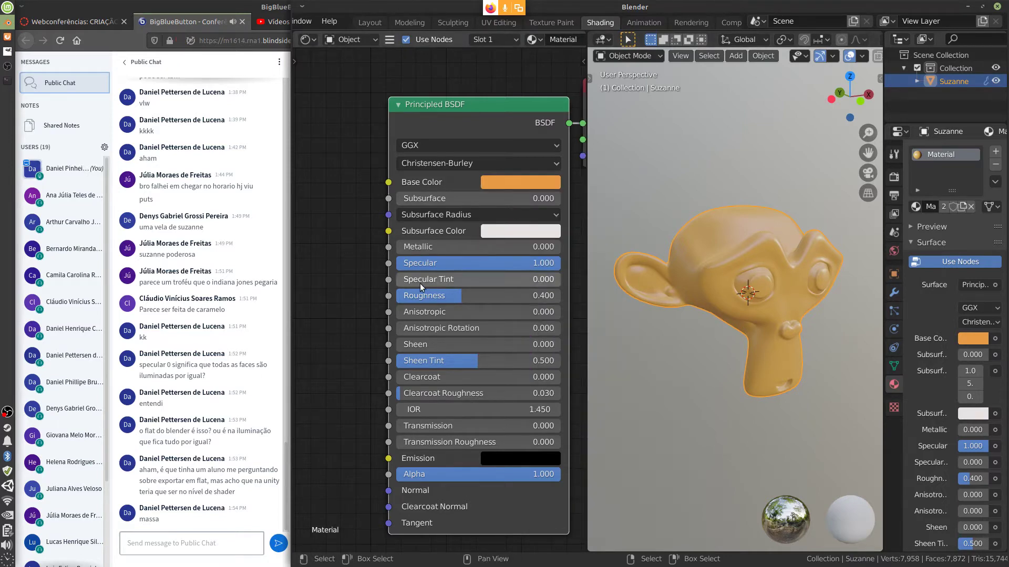
- Set the Principled BSDF Specular Tint to 1.000 and inspect the tinted highlights on the back of Suzanne's head
drag(400, 284, 642, 299)
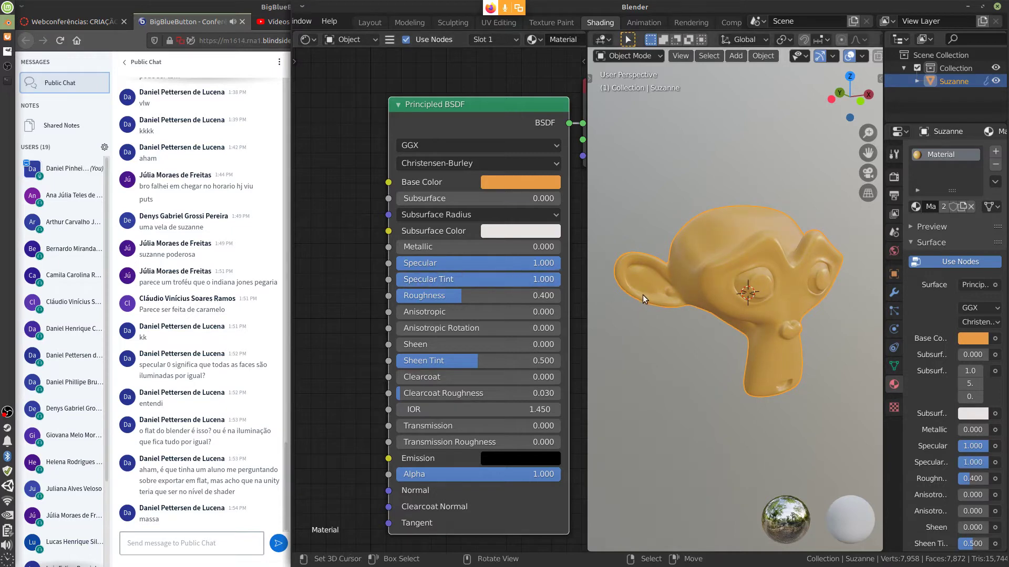
middle_drag(772, 312, 708, 344)
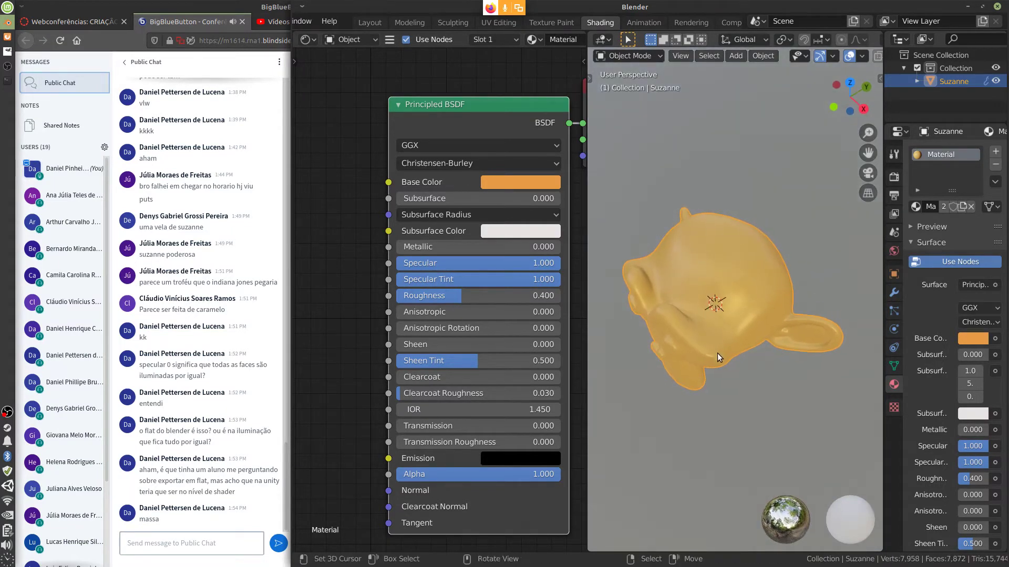
scroll(717, 353, up, 1)
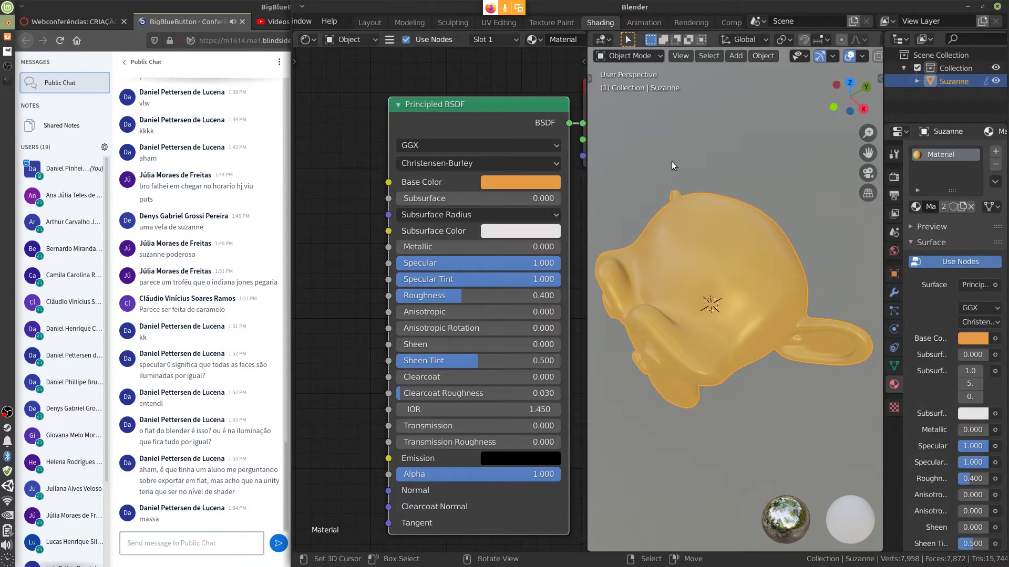
- Change the Base Color to a saturated red-orange and set Specular Tint to 0.000, checking the highlights on Suzanne
click(534, 184)
drag(562, 250, 519, 312)
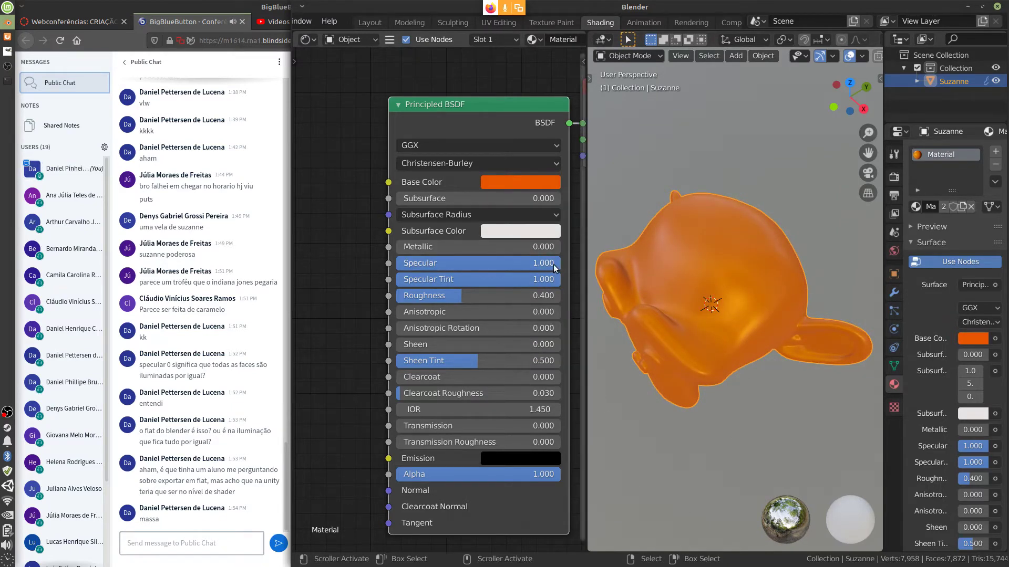
mouse_move(551, 266)
mouse_down()
mouse_move(548, 279)
mouse_move(363, 303)
mouse_move(562, 287)
mouse_move(371, 302)
mouse_move(579, 309)
mouse_move(535, 317)
mouse_move(399, 314)
mouse_move(632, 305)
mouse_move(420, 300)
mouse_move(506, 292)
mouse_move(567, 294)
mouse_move(378, 296)
mouse_move(613, 299)
mouse_move(405, 300)
mouse_move(559, 292)
mouse_move(399, 281)
mouse_move(594, 289)
mouse_up()
drag(504, 279, 365, 312)
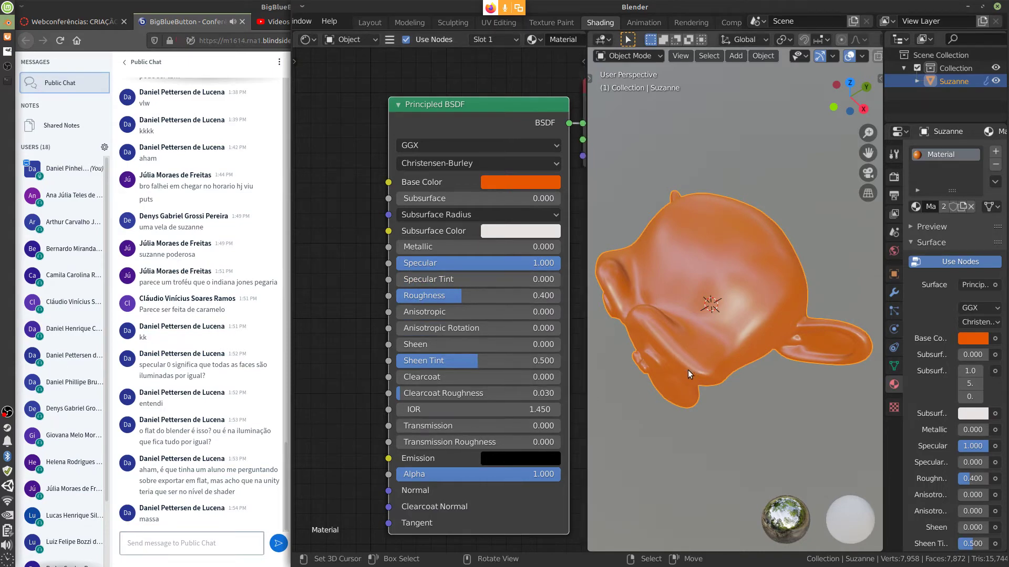
middle_drag(688, 370, 641, 320)
- Set the Principled BSDF Specular to 0.5 and view Suzanne's face from the front
click(479, 262)
text(0.5)
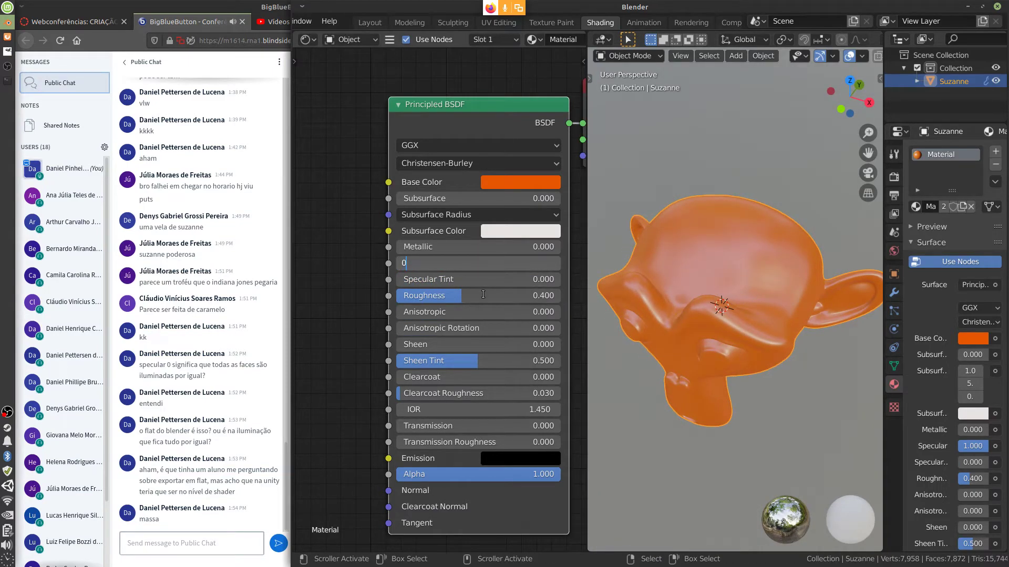
key(Return)
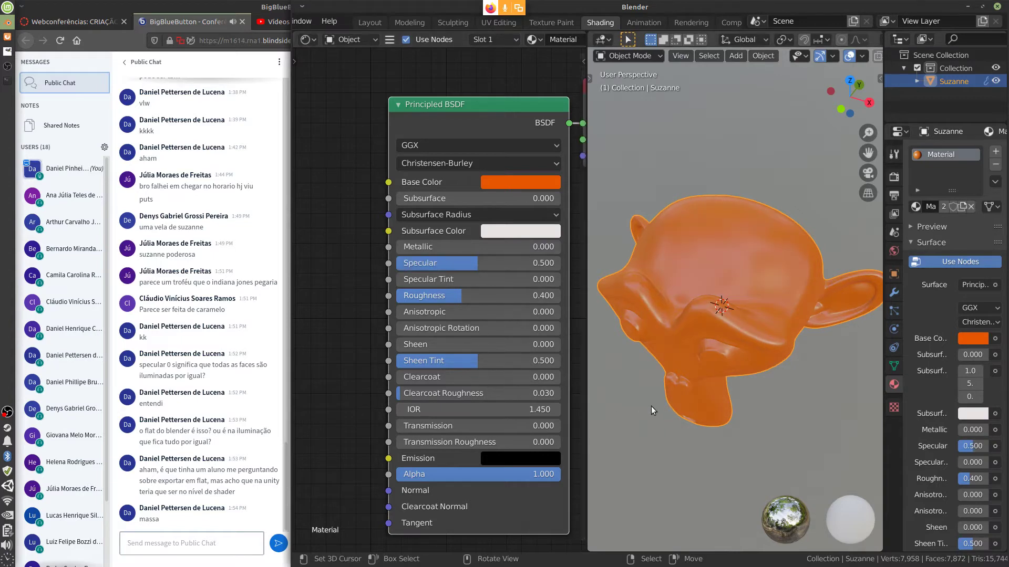
middle_drag(667, 399, 756, 317)
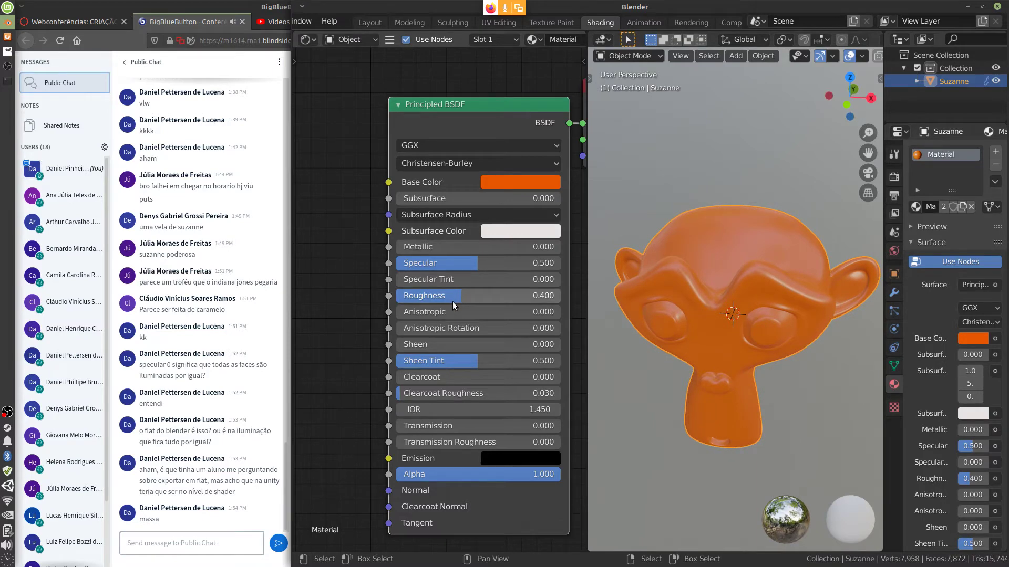
- Switch to GIMP and load a Paintbrush preset with size 15 and smooth stroke enabled
click(7, 51)
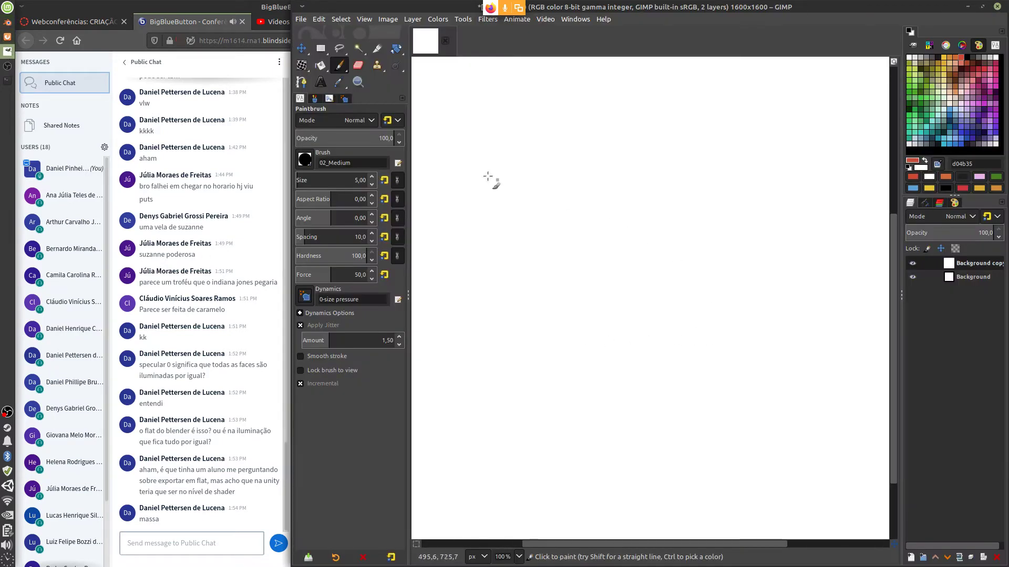
click(347, 300)
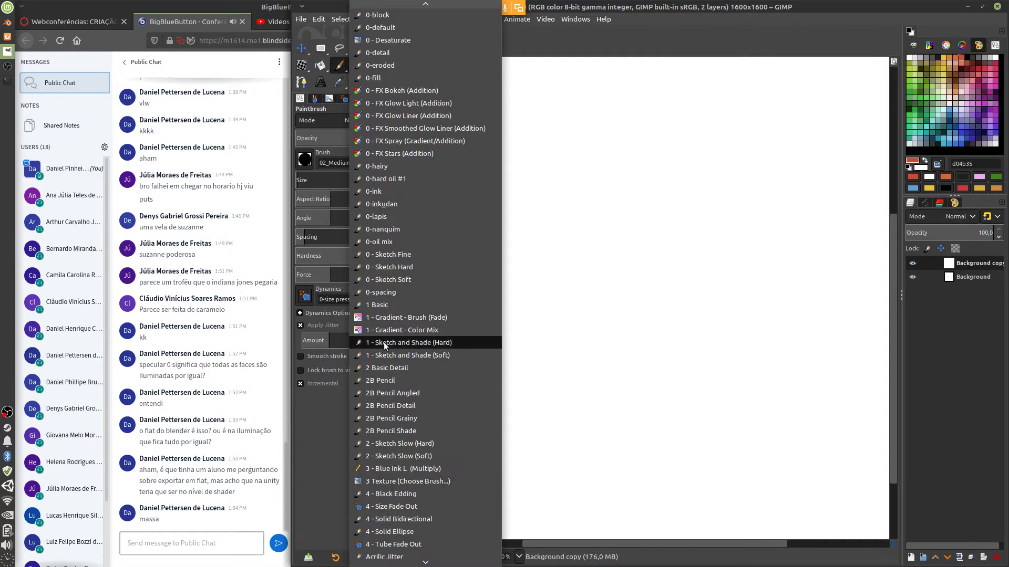
key(Escape)
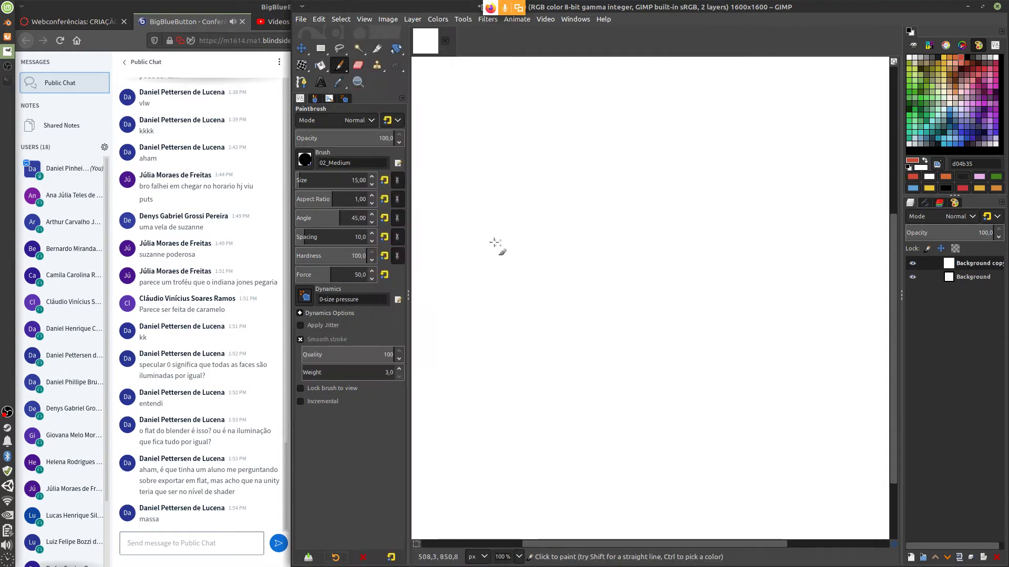
- Sketch a red horizontal surface line with circled ends, plus an incoming ray, its mirrored reflection and matching angle marks
drag(441, 237, 856, 242)
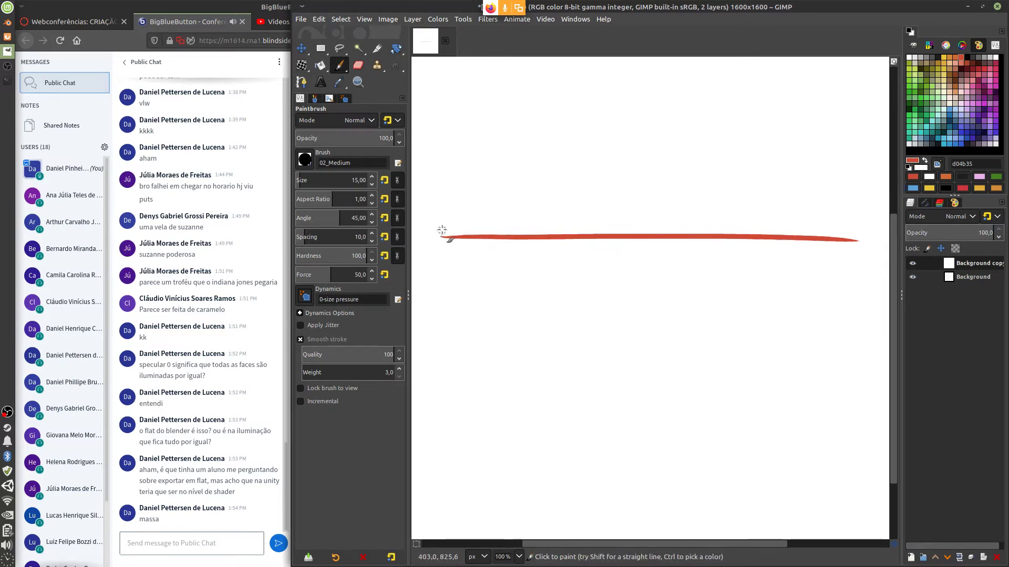
drag(444, 234, 445, 240)
drag(864, 241, 866, 246)
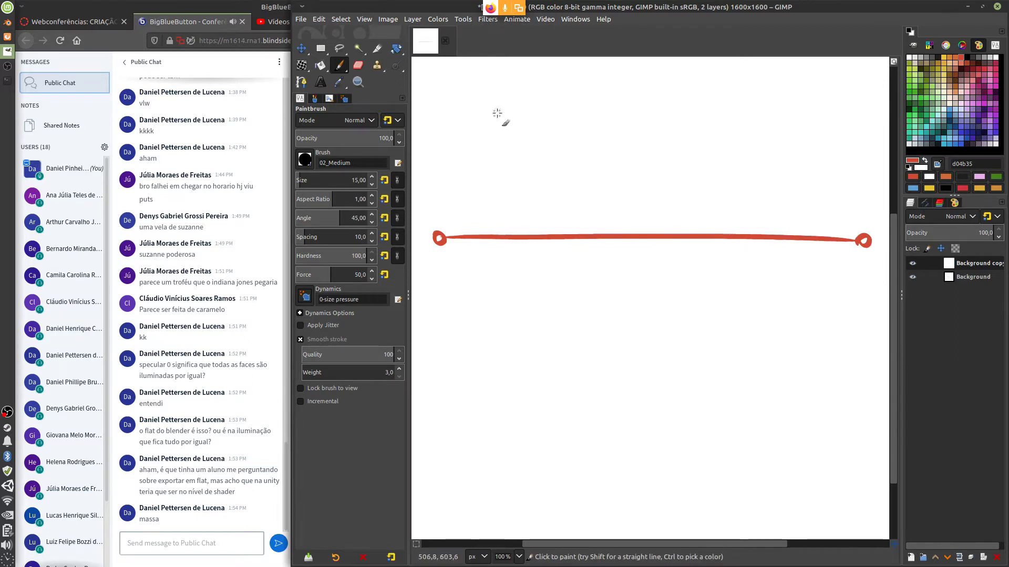
drag(473, 88, 602, 233)
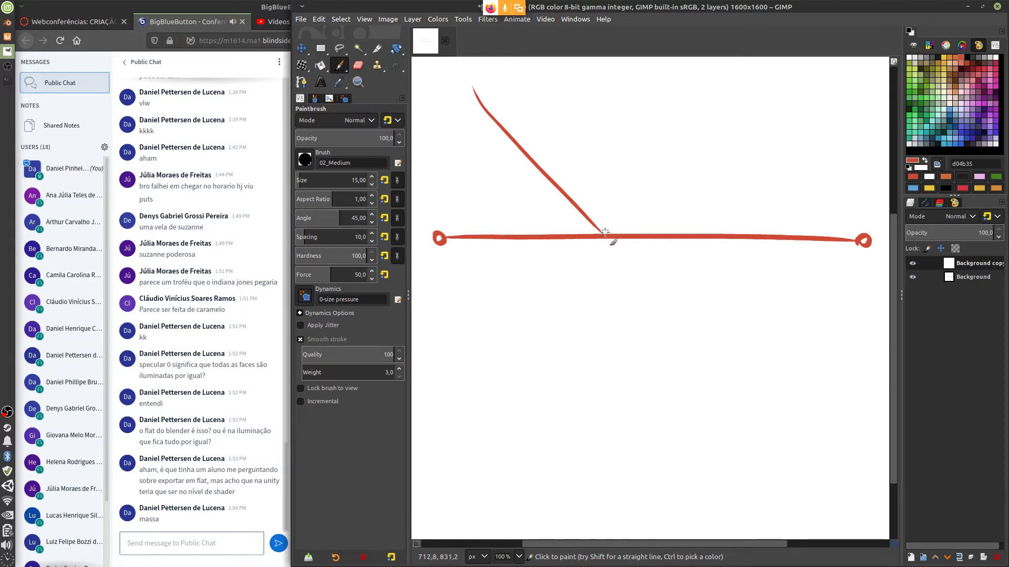
drag(604, 230, 699, 98)
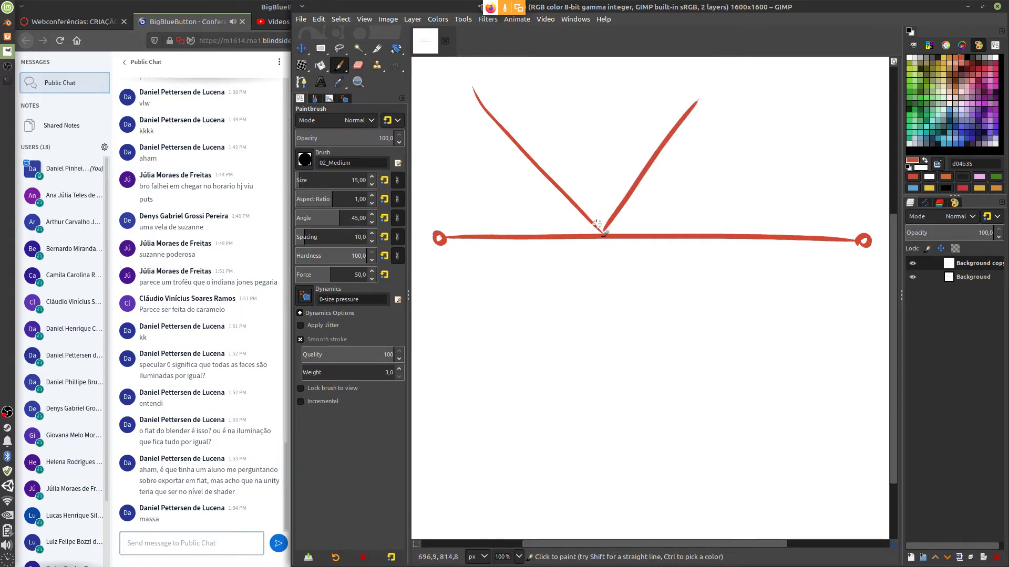
drag(591, 227, 595, 237)
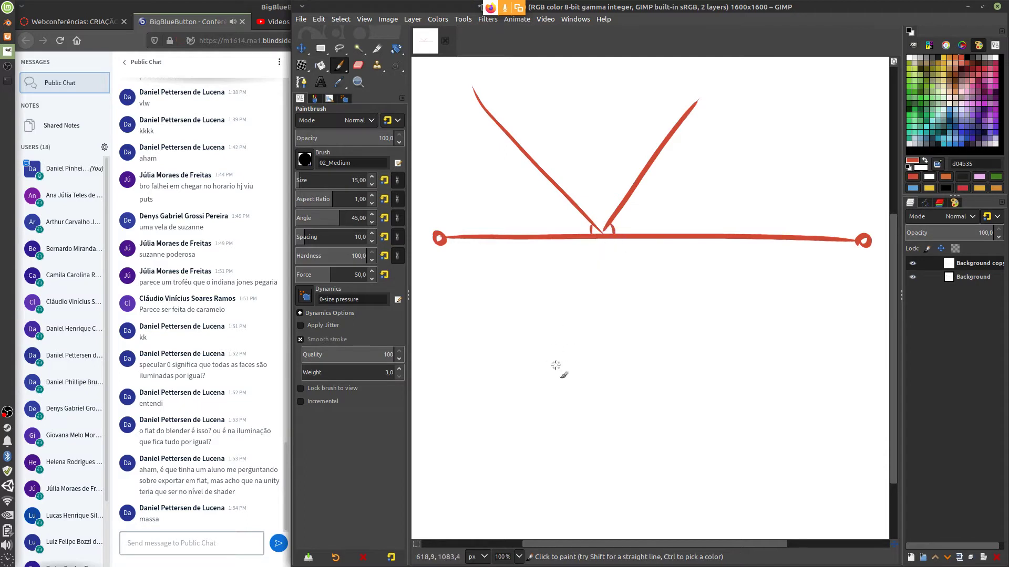
- Draw a second red horizontal line with circled ends below the first and cover it with an orange wavy line
drag(443, 374, 845, 373)
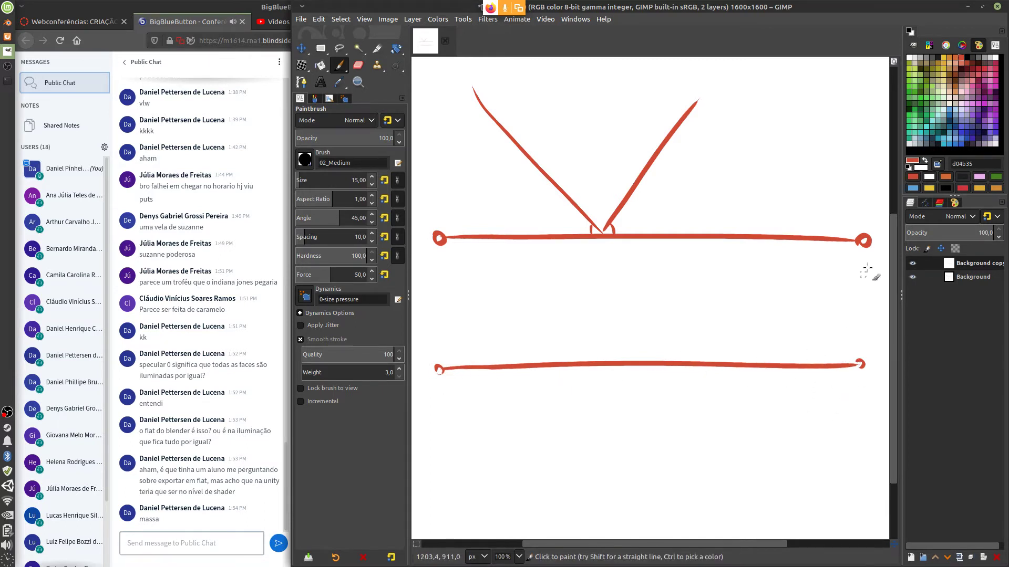
click(951, 57)
mouse_move(443, 366)
mouse_down()
mouse_move(594, 367)
mouse_move(633, 356)
mouse_move(713, 369)
mouse_move(854, 362)
mouse_up()
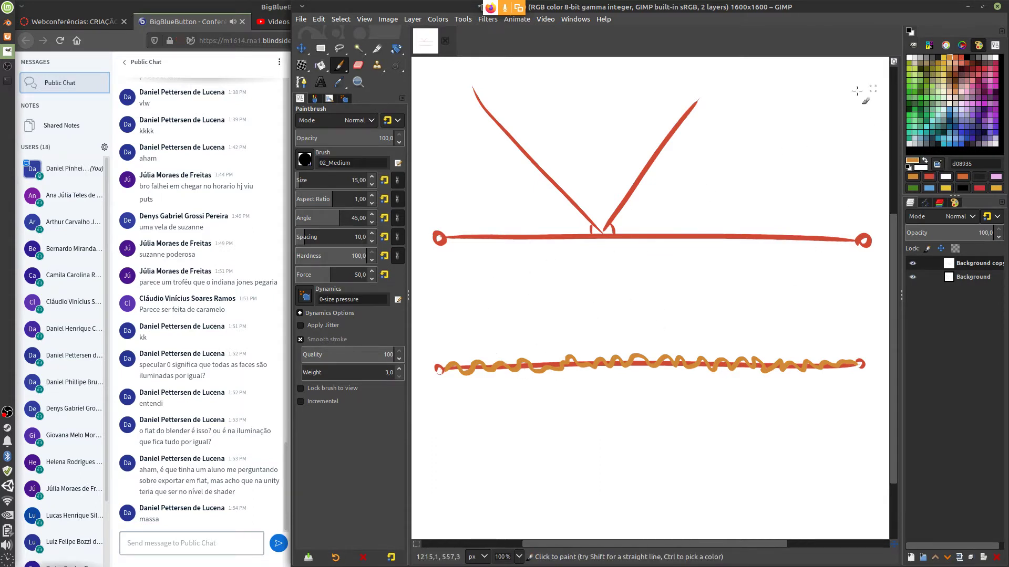
- Sketch several red rays at varying angles meeting the wavy surface, using the color d04b35
click(958, 59)
mouse_move(495, 301)
mouse_down()
mouse_move(565, 364)
mouse_move(533, 288)
mouse_move(593, 362)
mouse_up()
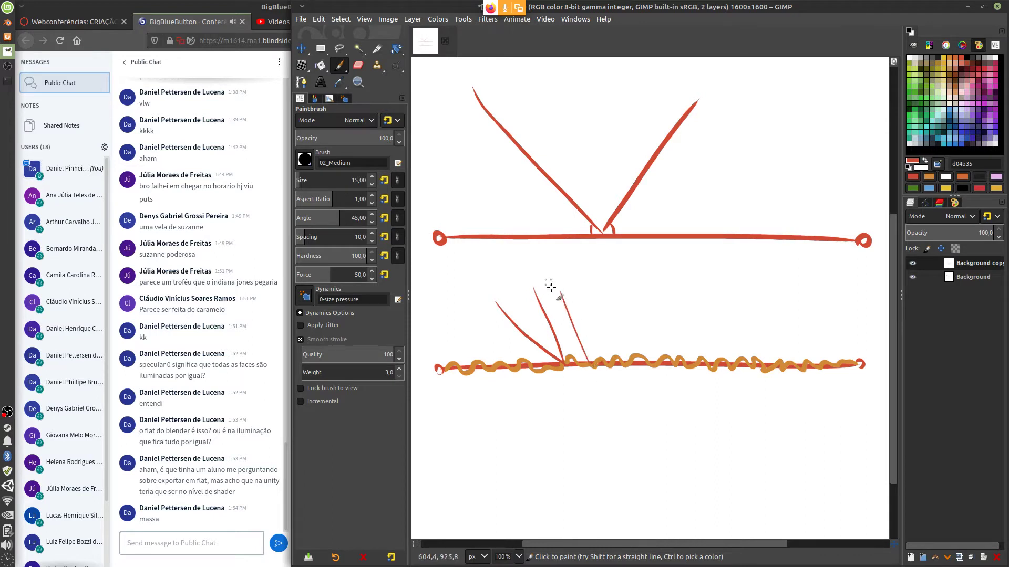
mouse_move(551, 287)
mouse_down()
mouse_move(593, 365)
mouse_move(591, 318)
mouse_move(625, 362)
mouse_up()
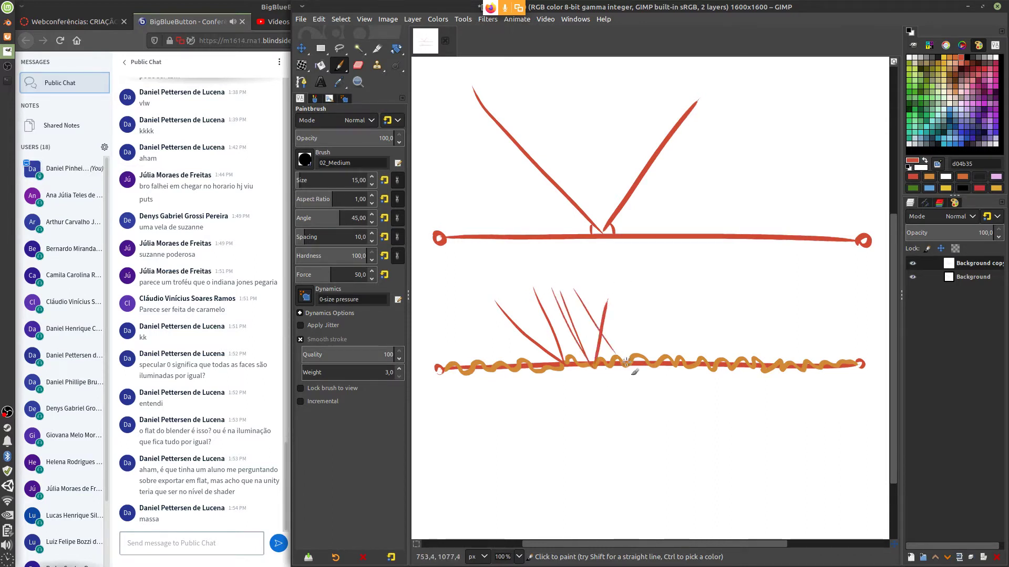
drag(493, 337, 535, 357)
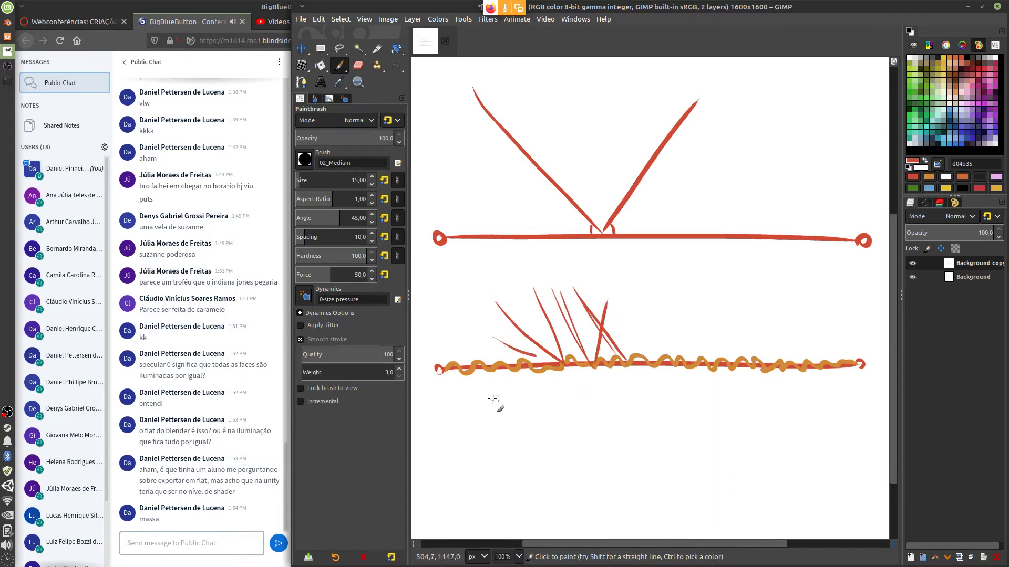
- Handwrite the label RUGOSA under the wavy surface and LISA under the smooth surface in red
drag(639, 390, 642, 418)
mouse_move(638, 391)
mouse_down()
mouse_move(663, 405)
mouse_move(677, 392)
mouse_move(695, 415)
mouse_up()
mouse_move(700, 398)
mouse_down()
mouse_move(732, 394)
mouse_move(742, 414)
mouse_up()
mouse_move(699, 247)
mouse_down()
mouse_move(696, 269)
mouse_move(716, 268)
mouse_up()
mouse_move(723, 255)
mouse_down()
mouse_move(724, 270)
mouse_move(754, 247)
mouse_move(762, 273)
mouse_up()
- Handwrite the roughness value 0.0 beside LISA and 1.0 beside RUGOSA in red
drag(747, 263, 846, 256)
click(825, 274)
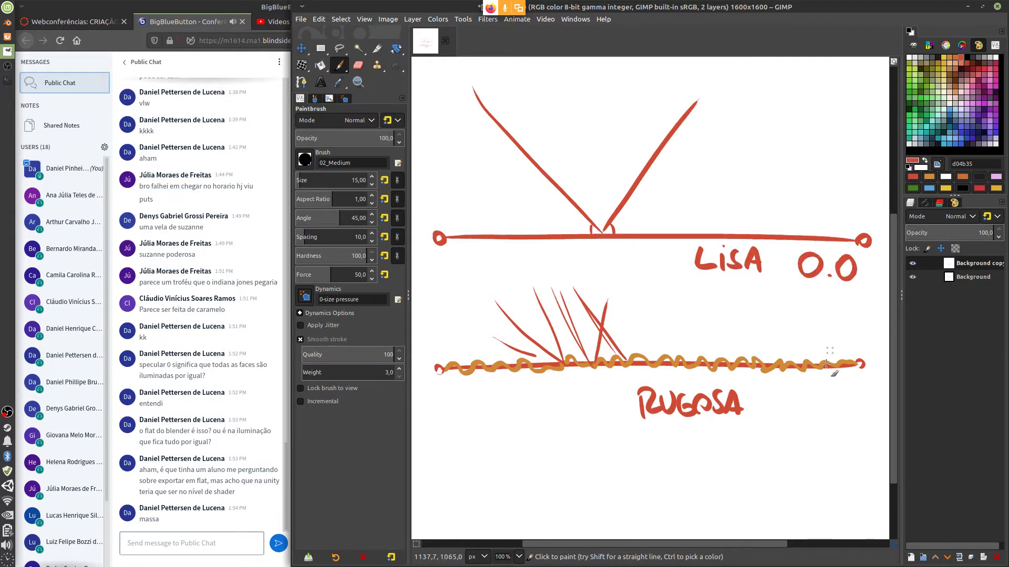
drag(796, 395, 795, 418)
click(812, 417)
drag(833, 390, 831, 391)
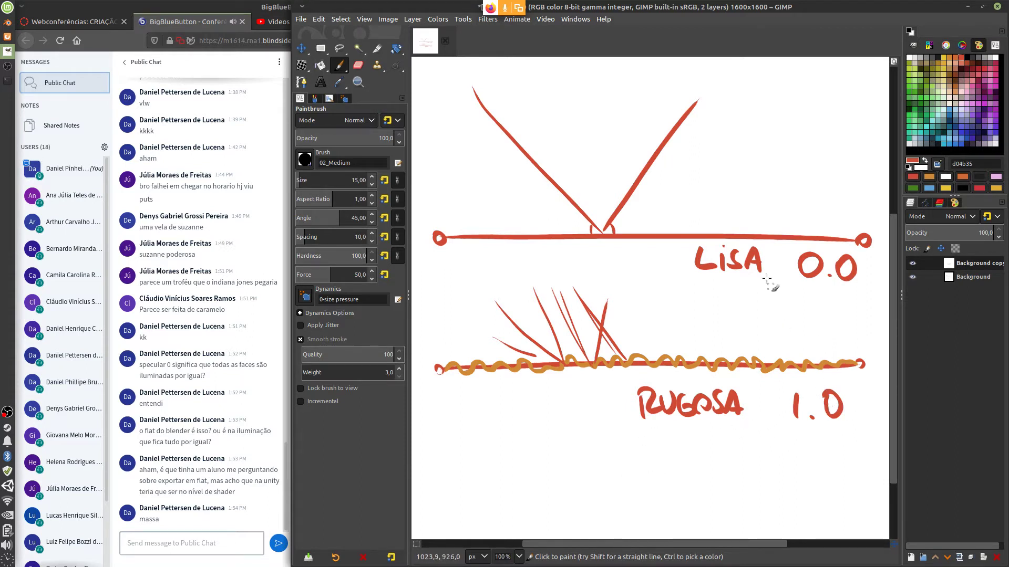
mouse_move(555, 466)
mouse_down()
mouse_move(544, 495)
mouse_move(582, 470)
mouse_move(589, 496)
mouse_up()
mouse_move(602, 467)
mouse_down()
mouse_move(618, 496)
mouse_move(625, 477)
mouse_up()
mouse_move(634, 464)
mouse_down()
mouse_move(633, 497)
mouse_move(648, 478)
mouse_up()
mouse_move(648, 463)
mouse_down()
mouse_move(648, 494)
mouse_move(562, 476)
mouse_move(536, 497)
mouse_move(623, 491)
mouse_up()
key(x)
mouse_move(539, 465)
mouse_down()
mouse_move(550, 493)
mouse_move(556, 488)
mouse_move(548, 490)
mouse_move(543, 467)
mouse_move(529, 496)
mouse_move(554, 496)
mouse_move(562, 471)
mouse_move(581, 488)
mouse_move(642, 473)
mouse_move(647, 491)
mouse_move(699, 470)
mouse_move(704, 491)
mouse_up()
- Reset the drawing color to black and handwrite SMOOTHNESS beneath the rough surface sketch
key(d)
drag(730, 464, 716, 493)
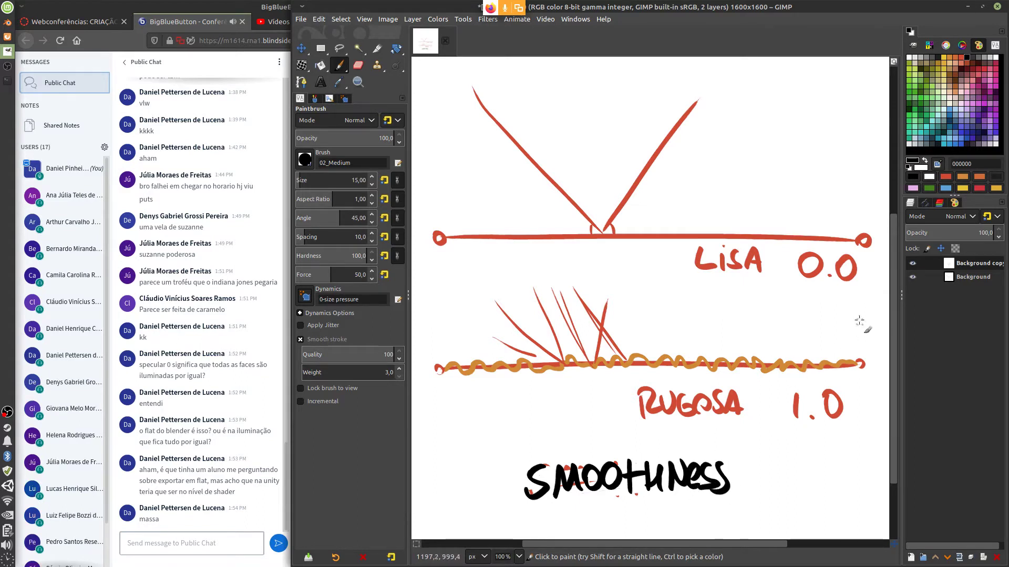
- Handwrite 1.0 above the smooth surface and 0.0 above the rough one in black, and underline SMOOTHNESS
drag(791, 125, 791, 164)
click(800, 161)
drag(823, 126, 818, 131)
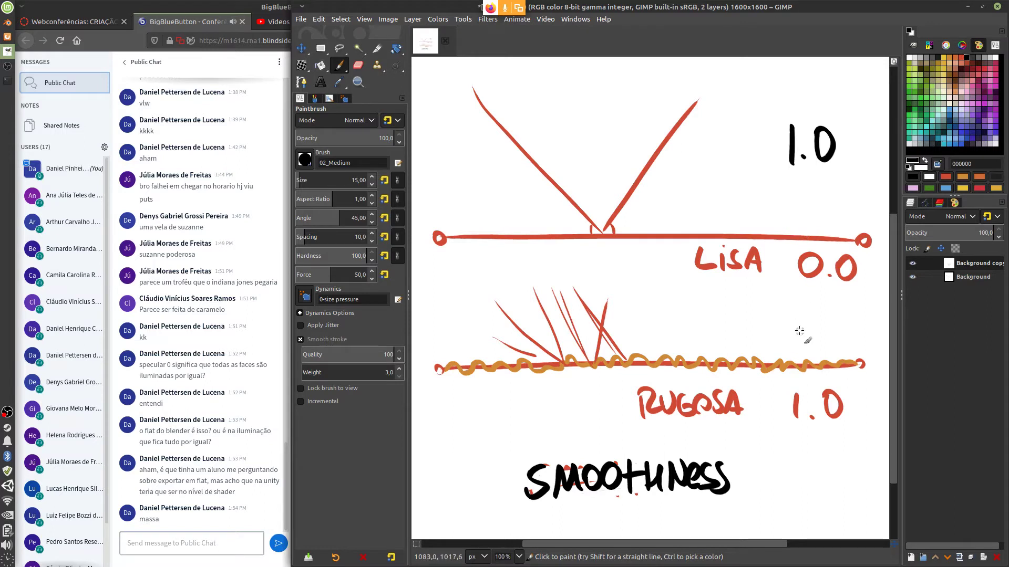
click(819, 344)
mouse_move(804, 318)
mouse_down()
mouse_move(821, 343)
mouse_move(831, 317)
mouse_up()
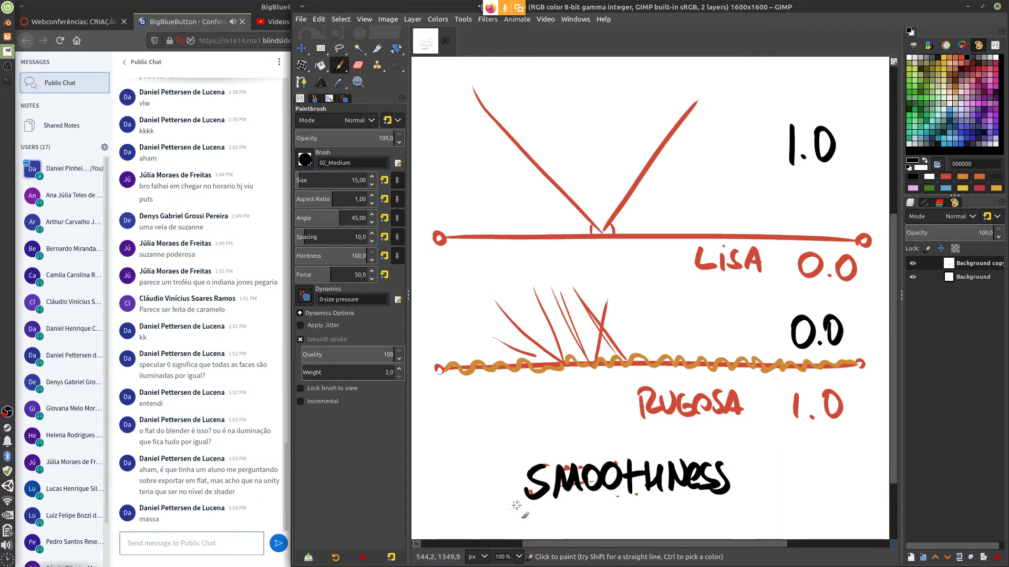
drag(480, 516, 819, 485)
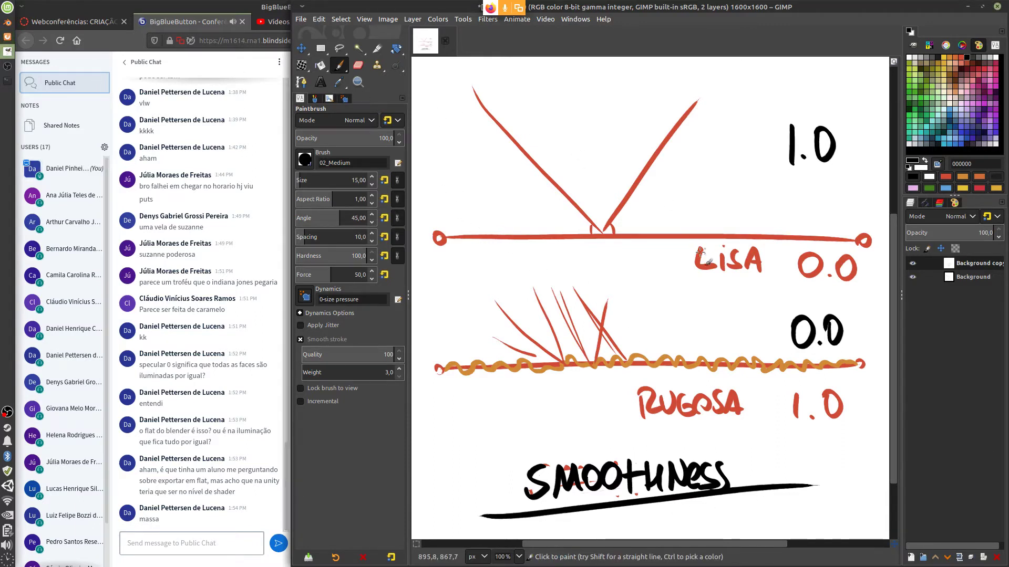
- Clear the roughness sketch from the canvas and switch to Blender
key(Delete)
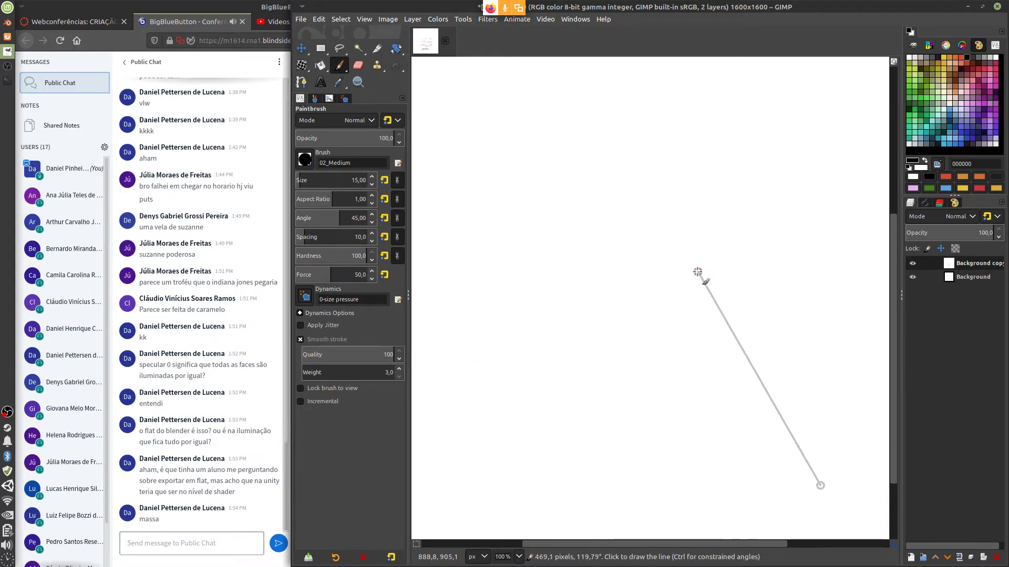
key(alt+Tab)
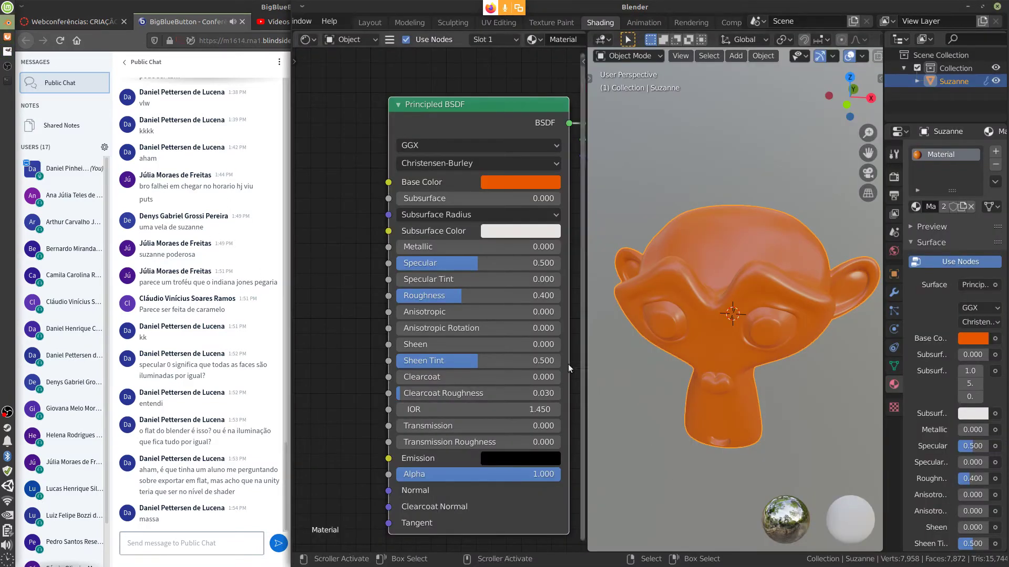
- Set the Principled BSDF Roughness to 1.000 and inspect Suzanne's matte surface from several angles
drag(458, 299, 573, 304)
middle_drag(824, 349, 768, 366)
scroll(761, 337, up, 5)
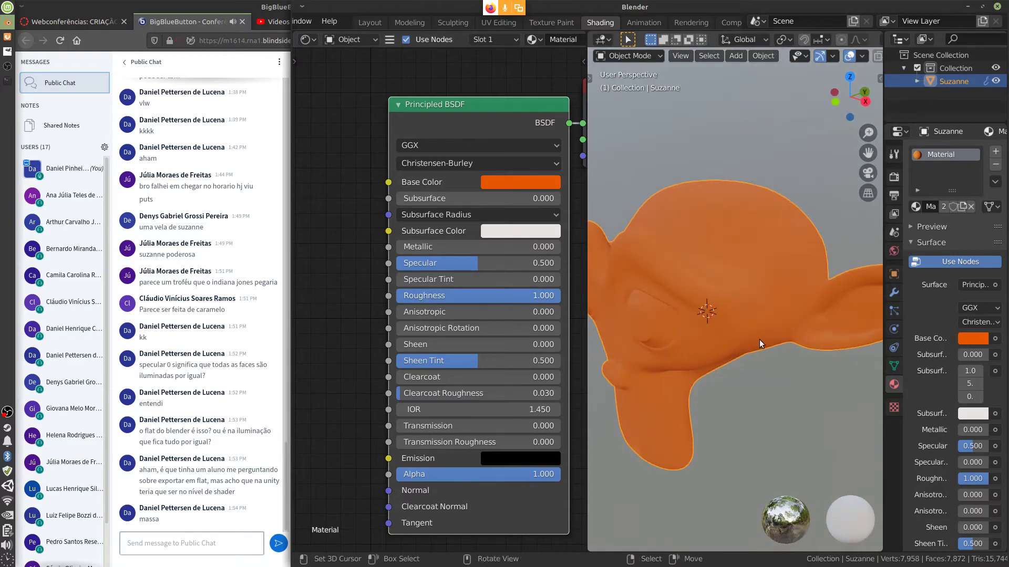
scroll(758, 344, down, 5)
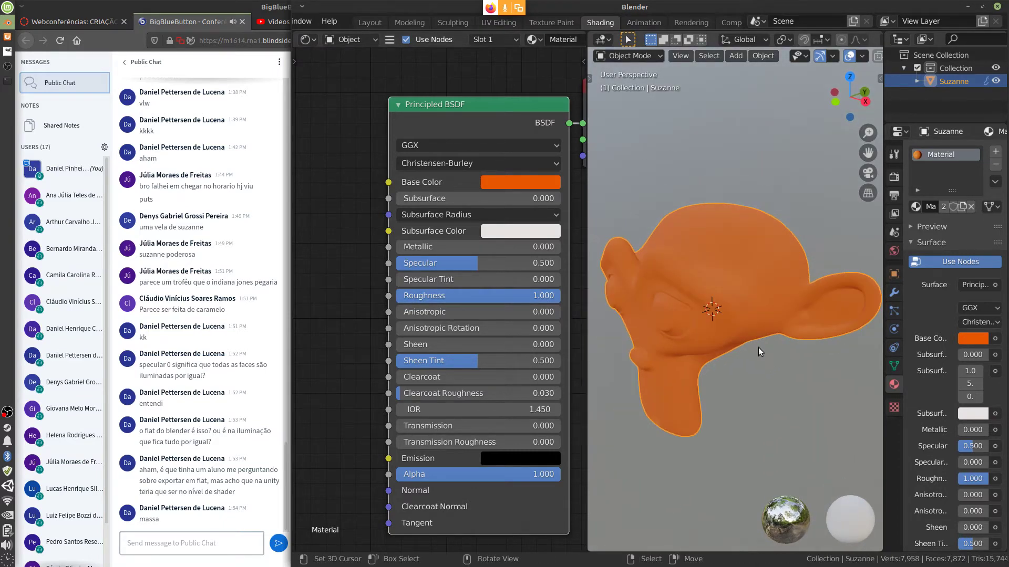
middle_drag(754, 331, 779, 319)
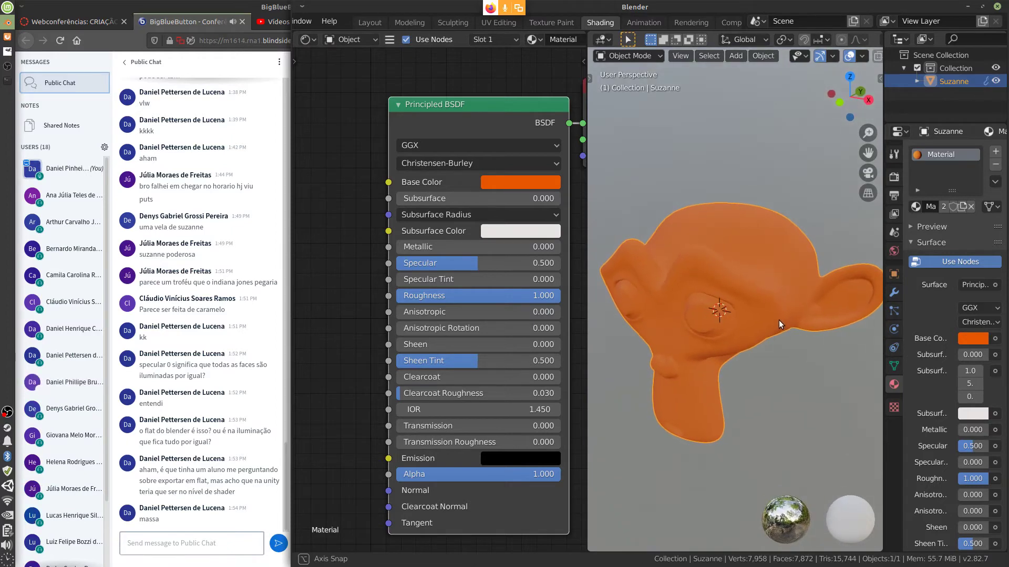
- Lower the Principled BSDF Roughness to 0.000 and examine the reflections on Suzanne's head up close
drag(555, 301, 508, 304)
middle_drag(824, 364, 792, 370)
drag(516, 301, 376, 317)
middle_drag(741, 355, 705, 357)
scroll(714, 350, up, 8)
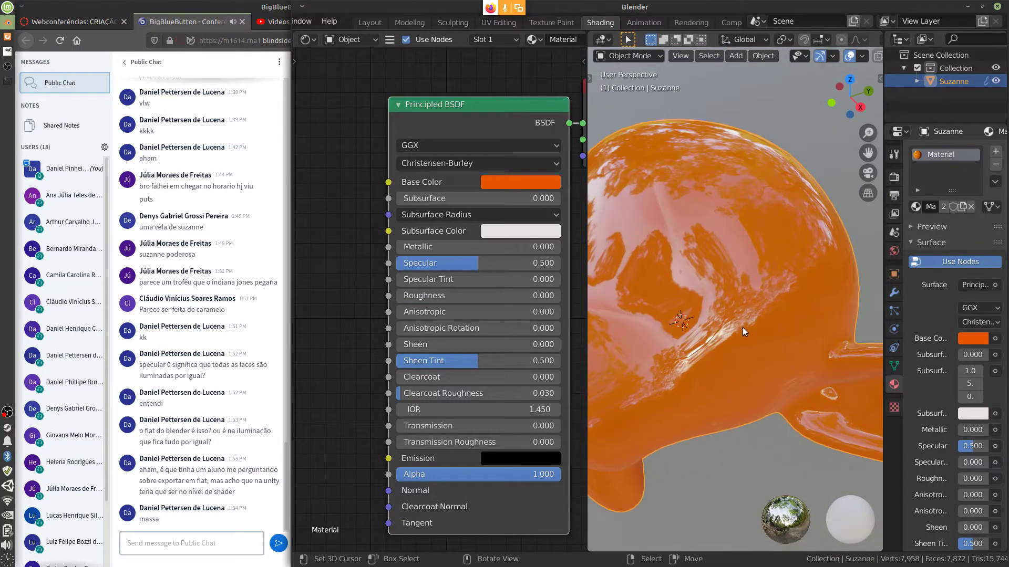
- Raise the Principled BSDF Roughness to 0.265 and set Specular to 0.0 on Suzanne's material
middle_drag(749, 311, 779, 261)
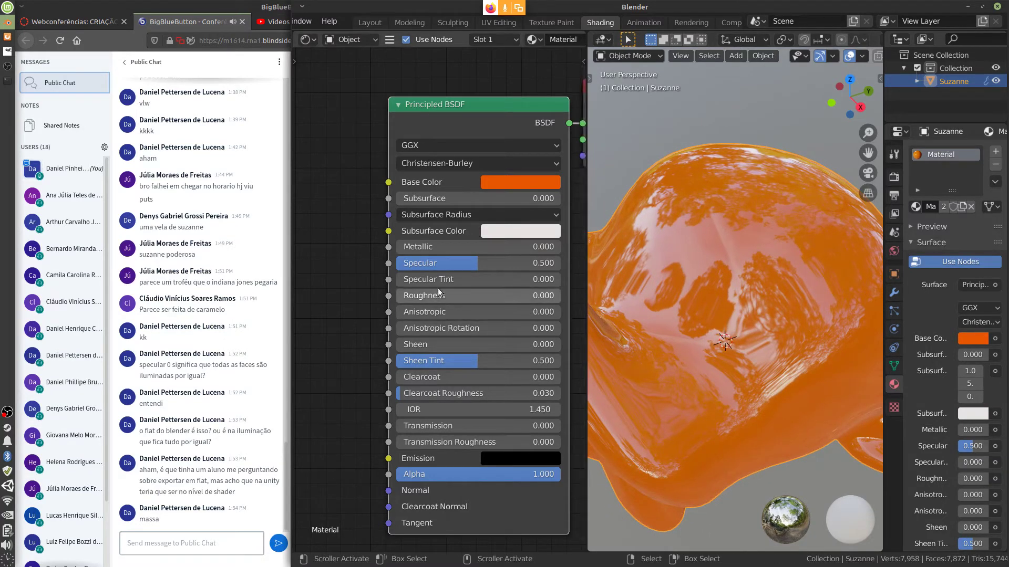
mouse_move(406, 299)
mouse_down()
mouse_move(478, 307)
mouse_move(444, 305)
mouse_move(469, 307)
mouse_move(455, 307)
mouse_up()
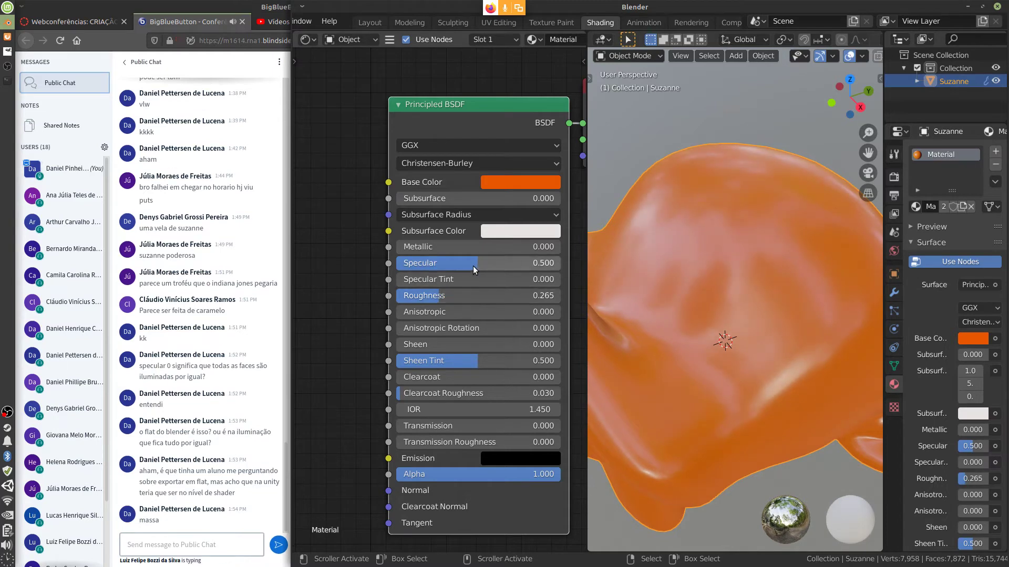
mouse_move(473, 266)
mouse_down()
mouse_move(405, 269)
mouse_move(511, 276)
mouse_move(457, 278)
mouse_up()
click(492, 269)
text(0.)
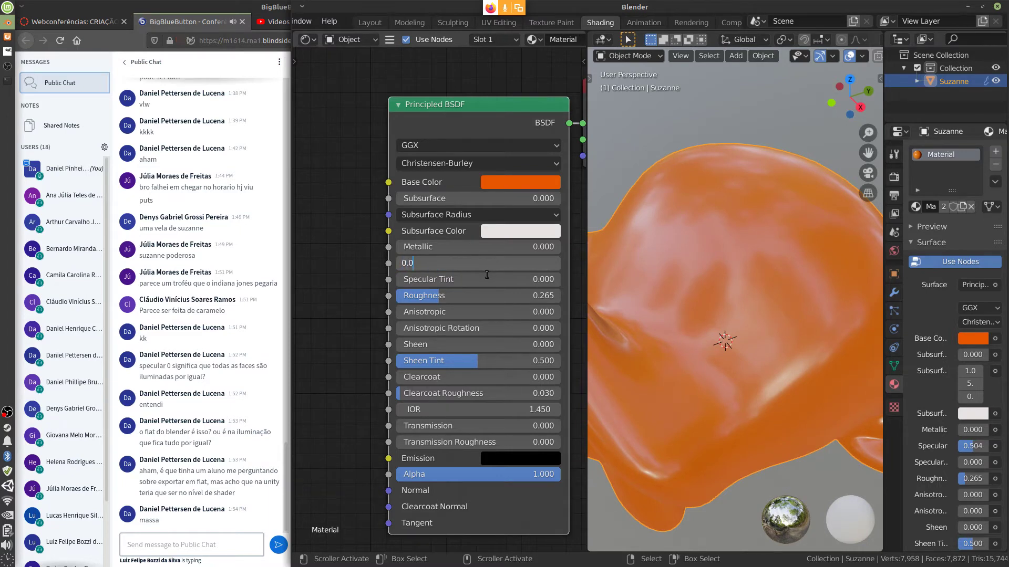
text(0)
key(Return)
- Lower the Roughness to 0.105 and set Specular to 1 on the Principled BSDF
drag(436, 297, 413, 324)
click(462, 260)
text(1)
key(Return)
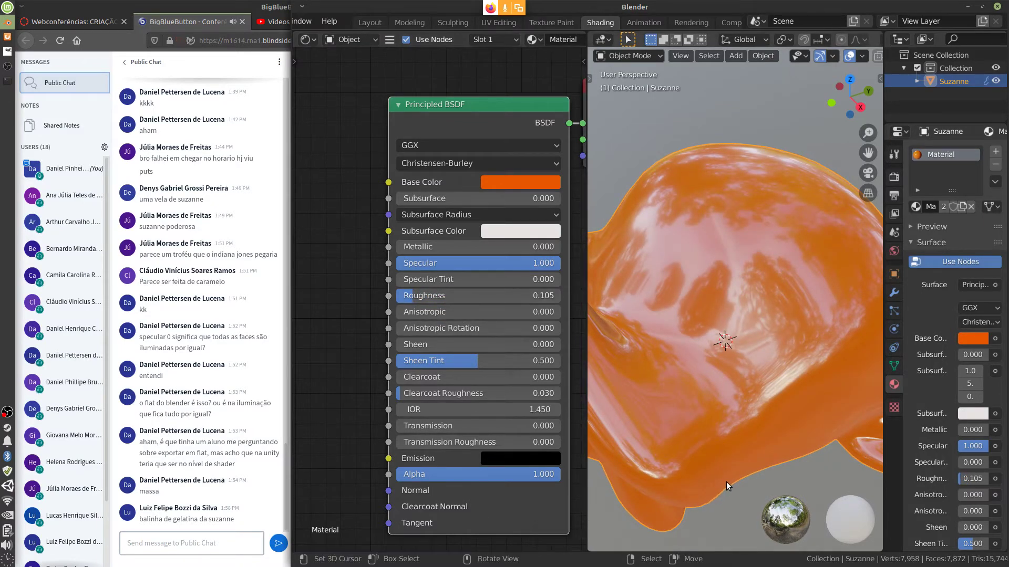
- Reduce the Principled BSDF Roughness to 0.000 and inspect the reflections on Suzanne's head and face
middle_drag(707, 370, 772, 390)
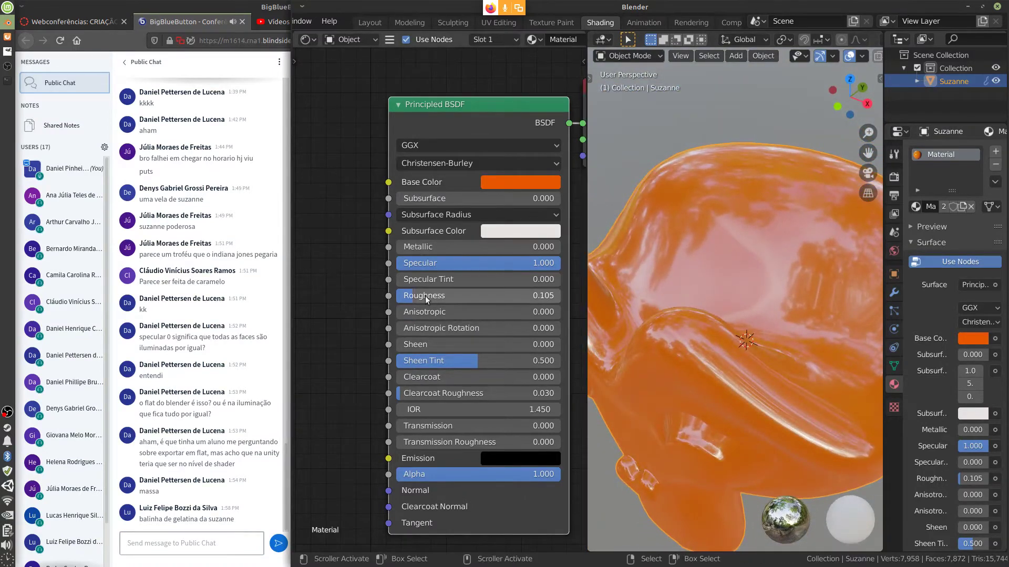
drag(425, 295, 379, 310)
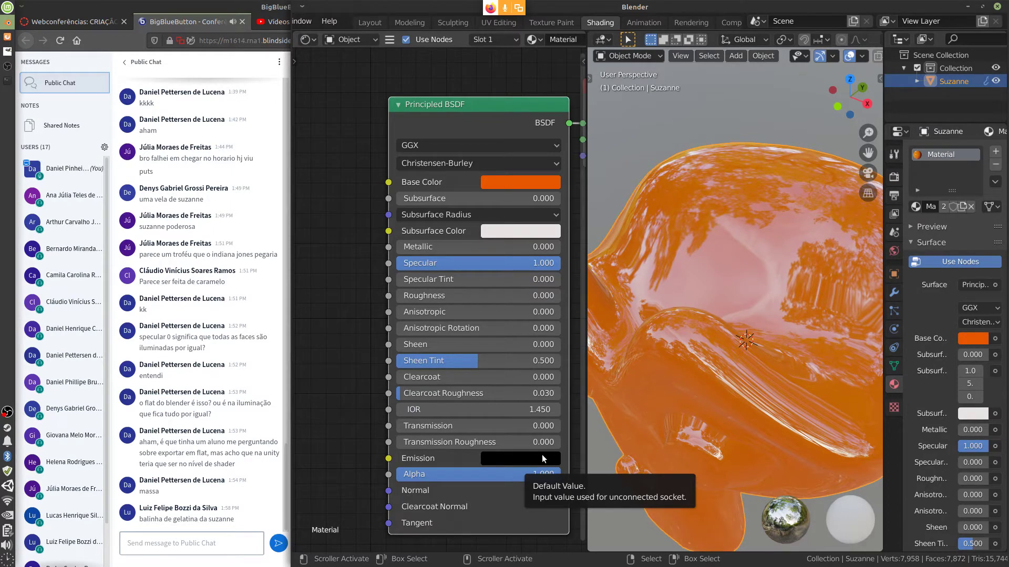
scroll(729, 308, down, 4)
middle_drag(730, 308, 746, 279)
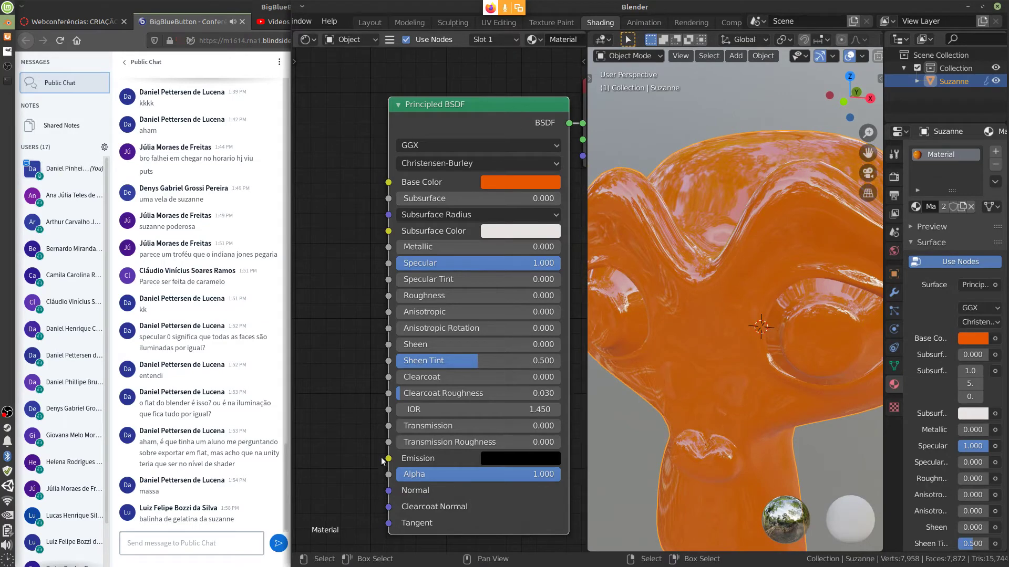
scroll(757, 294, down, 2)
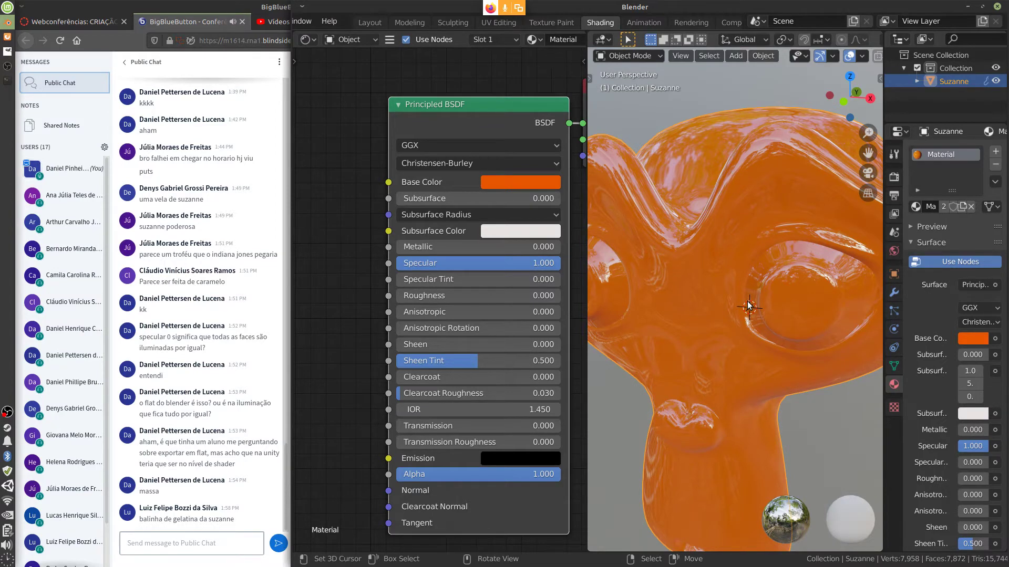
mouse_move(553, 394)
middle_down()
mouse_move(502, 407)
mouse_move(557, 386)
middle_up()
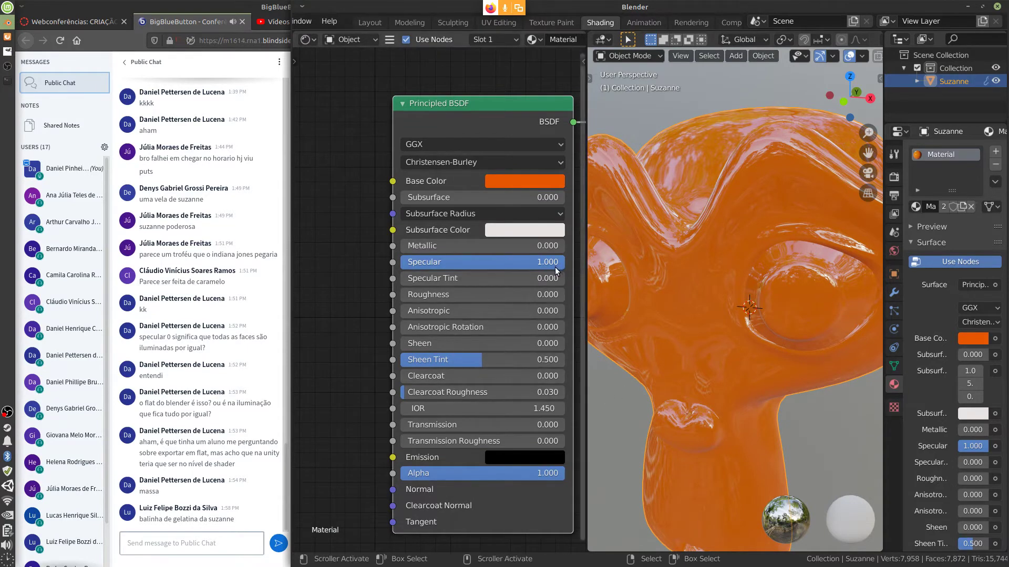
- Try a lower Specular of 0.447 on the Principled BSDF, and set it to 0.5
drag(557, 261, 519, 268)
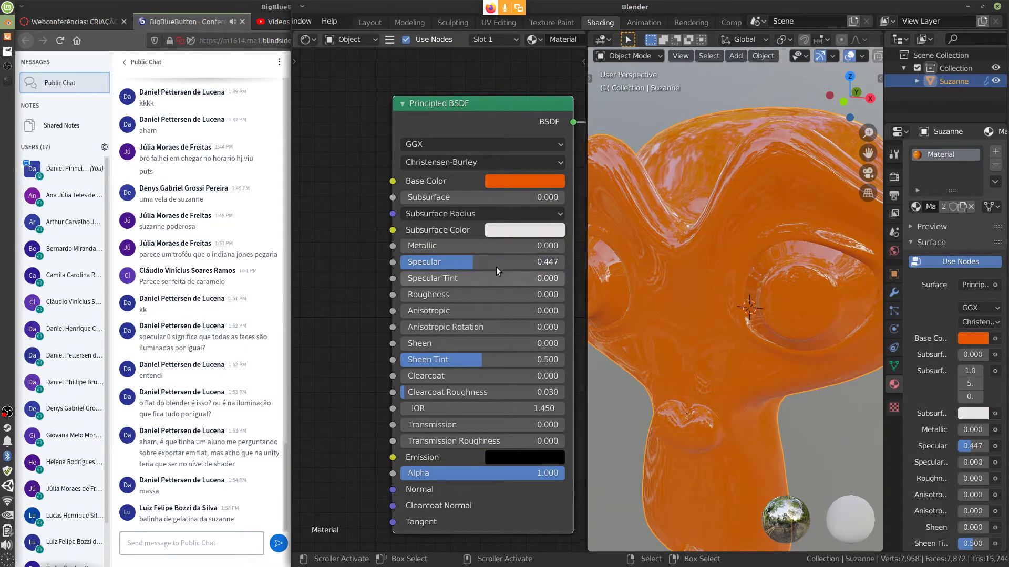
click(539, 262)
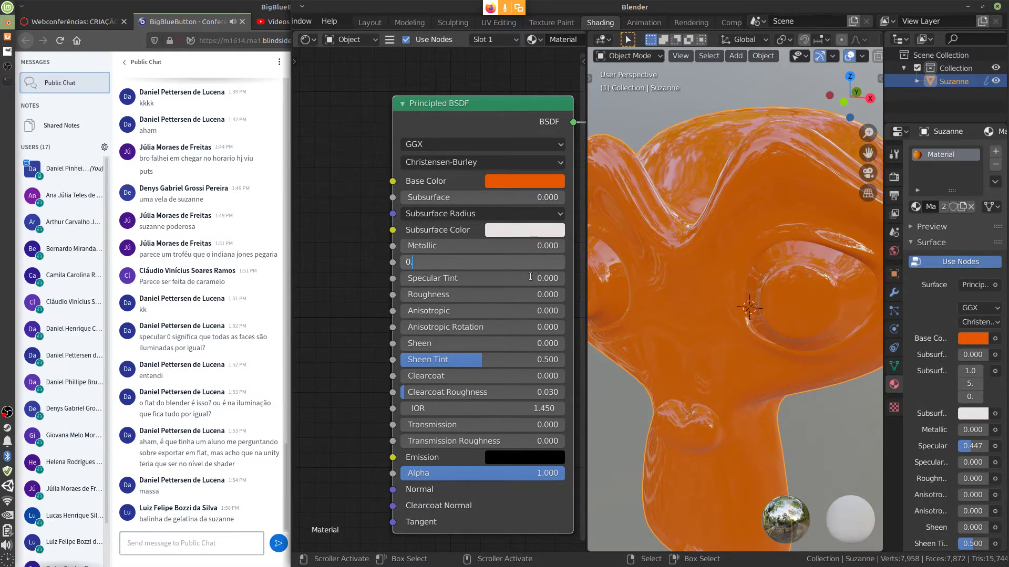
text(0.5)
key(Return)
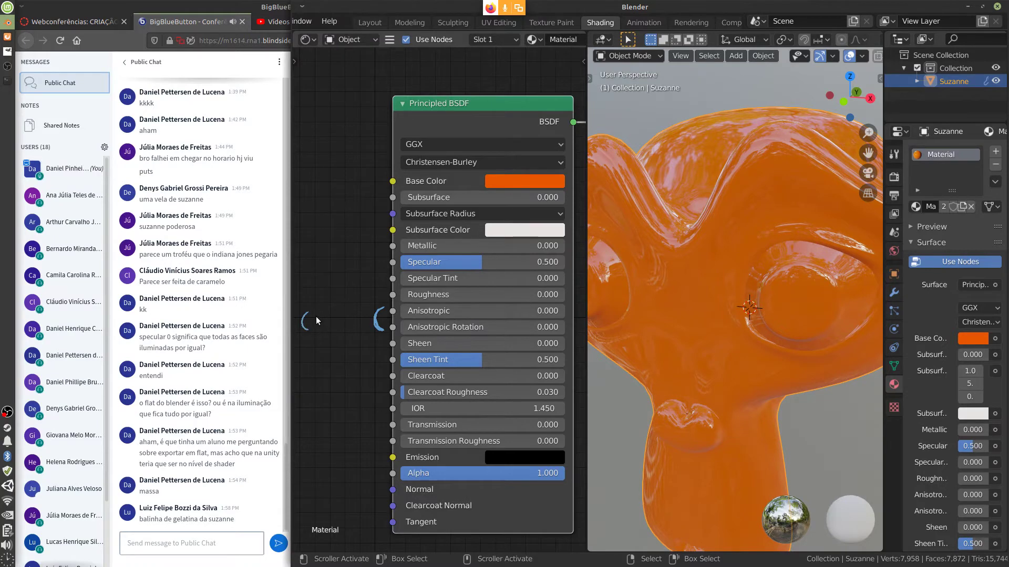
- Sketch a short annotation stroke beside the Principled BSDF node and erase the annotations
drag(340, 300, 344, 324)
mouse_move(387, 301)
ctrl+mouse_down()
mouse_move(377, 334)
mouse_move(361, 285)
mouse_move(358, 299)
mouse_move(297, 325)
ctrl+mouse_up()
- Add a Sun light above and to one side of Suzanne's head and rotate it to slant its beam past her
scroll(756, 345, down, 5)
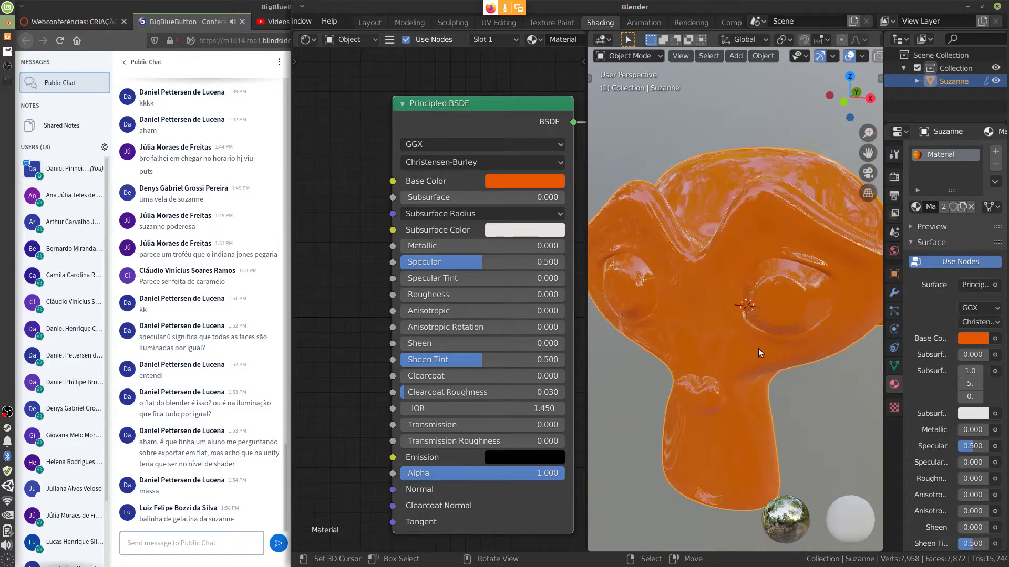
middle_drag(797, 289, 792, 237)
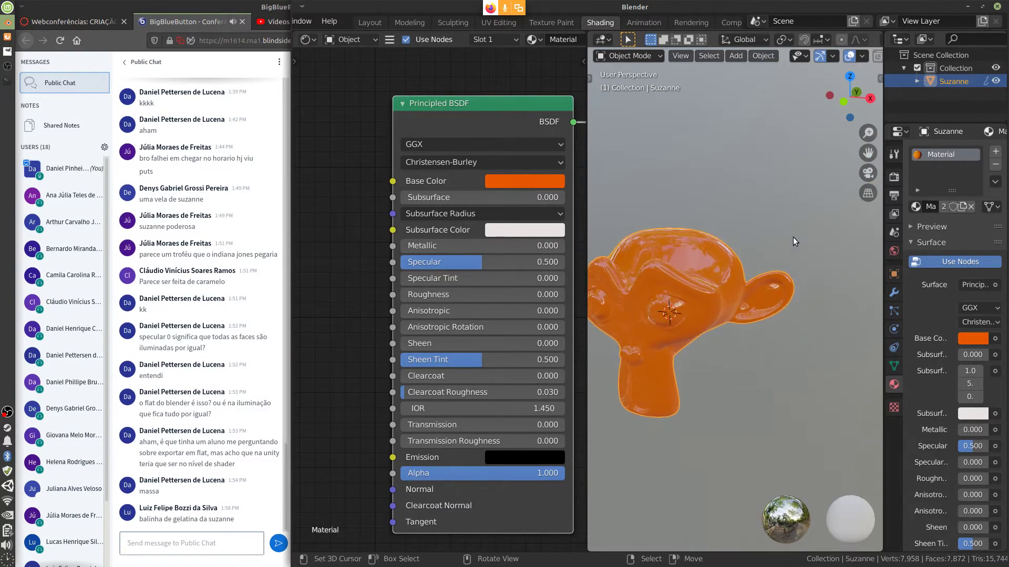
key(shift+a)
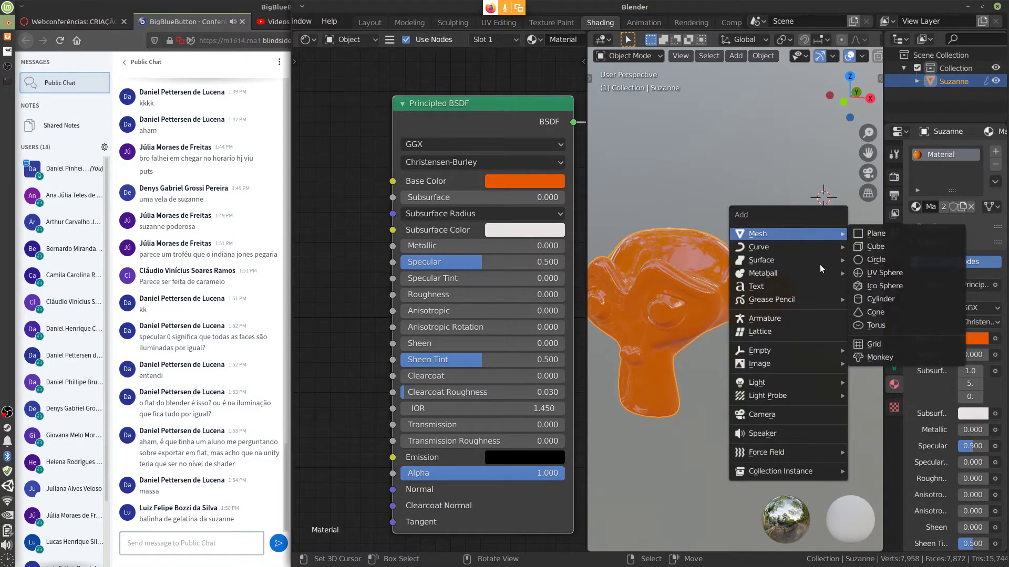
mouse_move(796, 383)
click(873, 397)
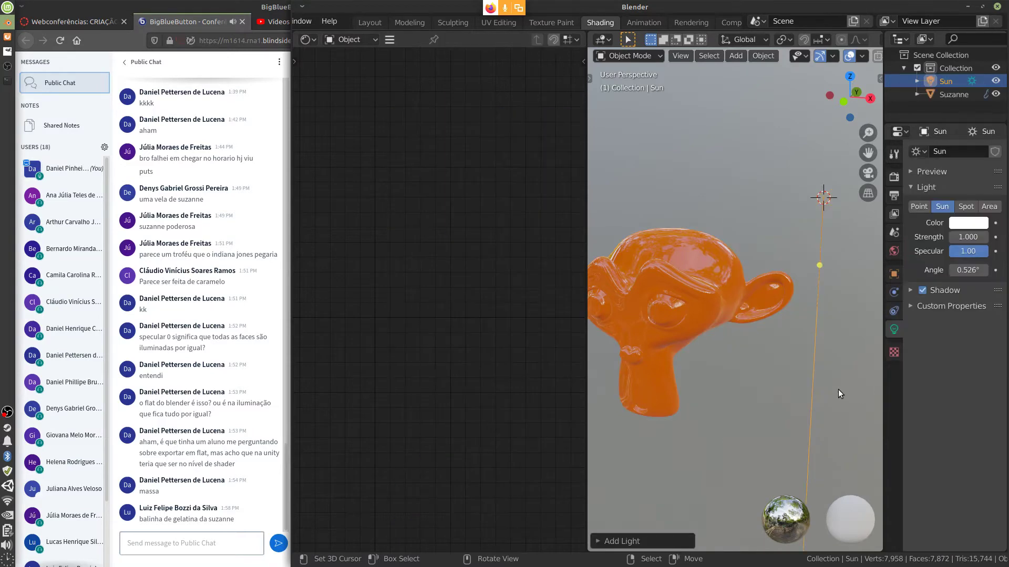
key(r)
click(671, 371)
- Select Suzanne and set her material's Metallic value to 1
click(673, 298)
click(440, 250)
text(1)
key(Return)
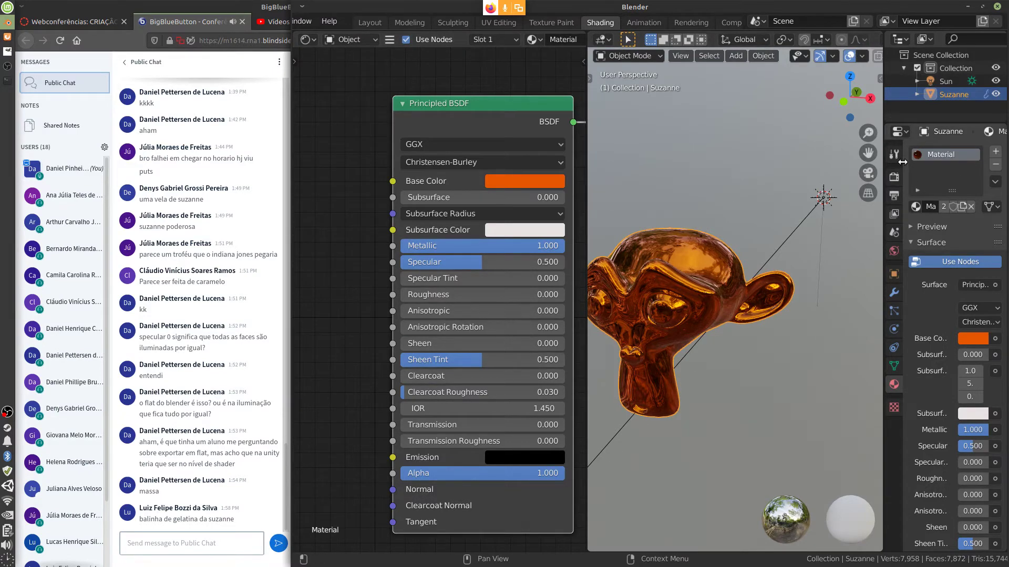
- Change the scene's render engine to Cycles
click(894, 176)
click(977, 151)
click(959, 194)
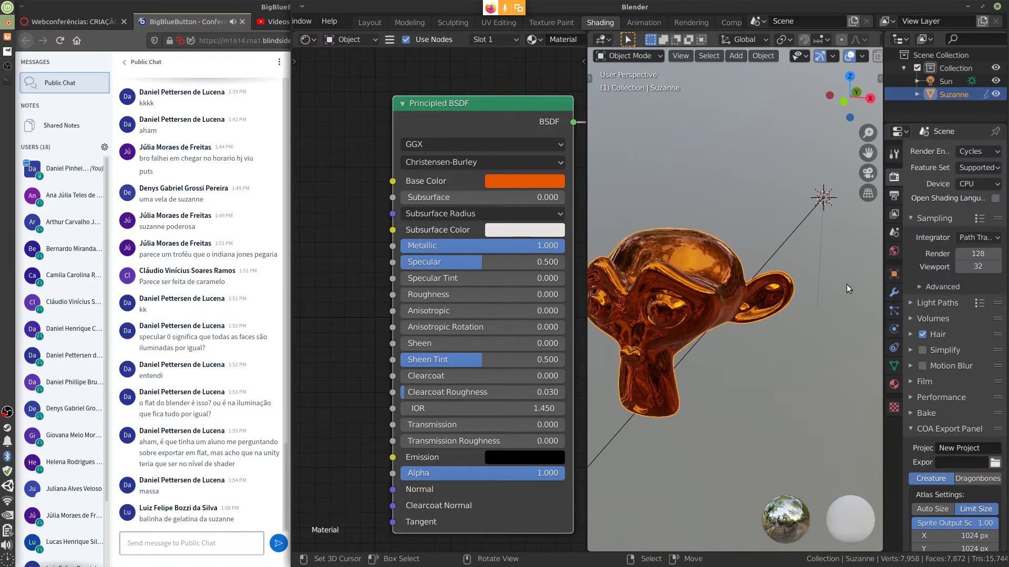
scroll(842, 57, down, 3)
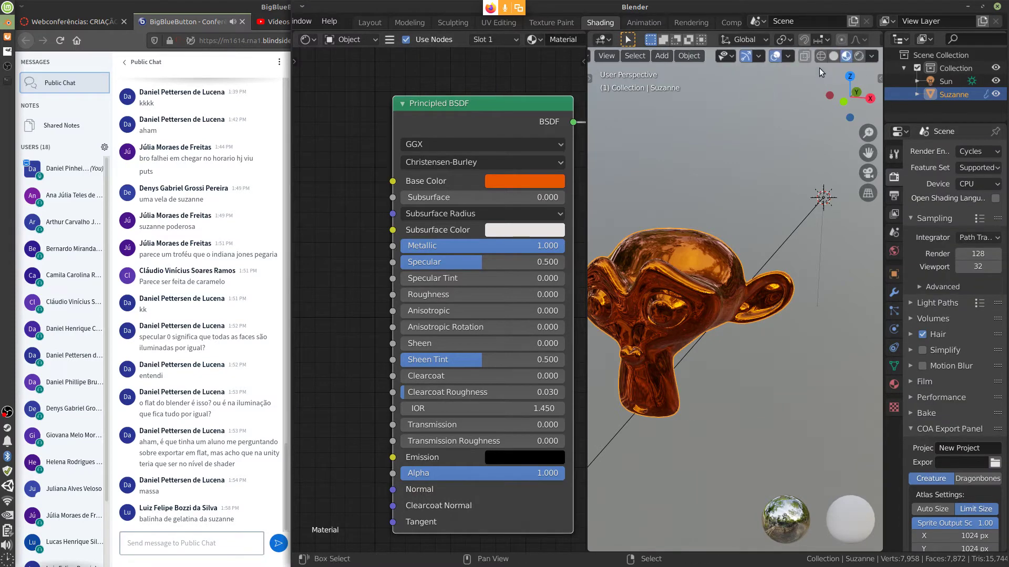
- Switch the viewport to rendered shading and lower the Specular value of Suzanne's material to about 0.075
click(859, 57)
middle_drag(804, 223, 776, 267)
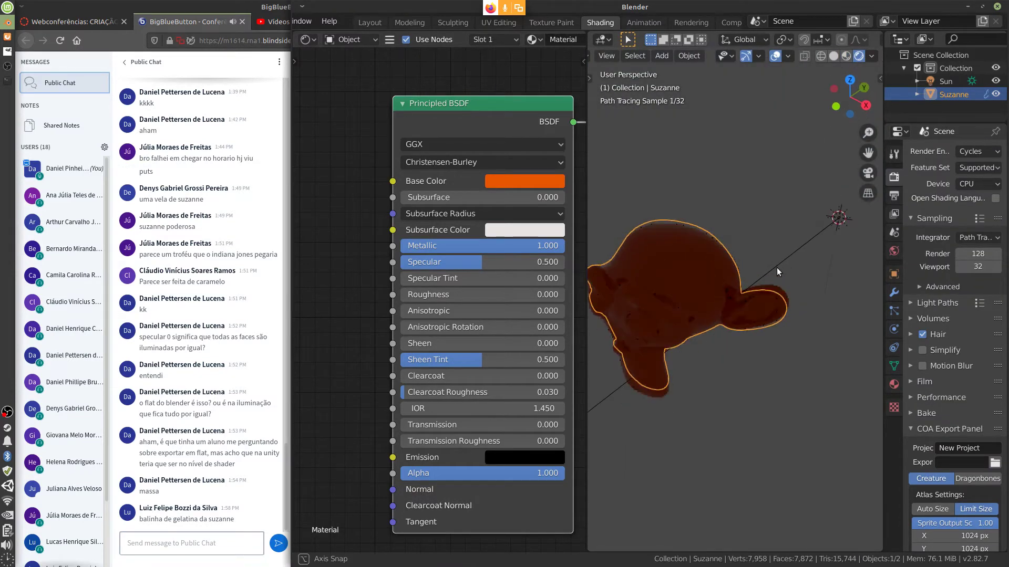
drag(473, 264, 405, 265)
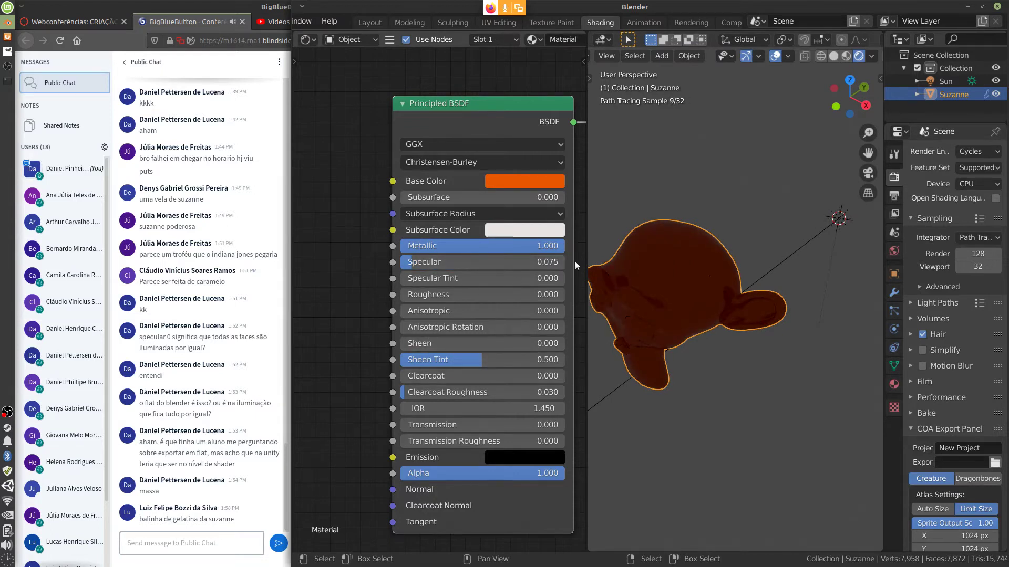
- Move the Sun light toward the front side of Suzanne's head
click(839, 218)
middle_drag(821, 258, 768, 348)
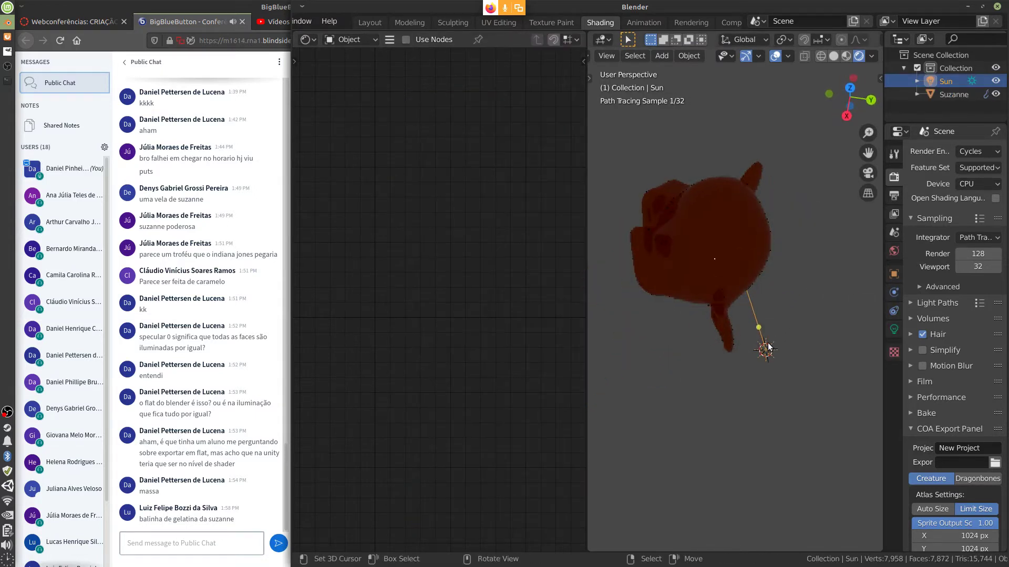
key(g)
click(689, 376)
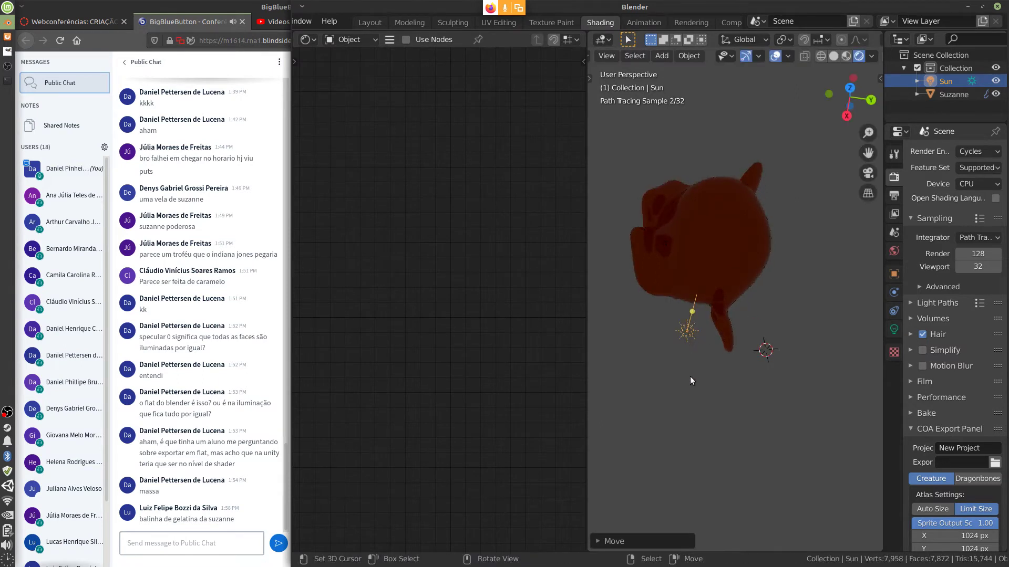
middle_drag(689, 376, 797, 344)
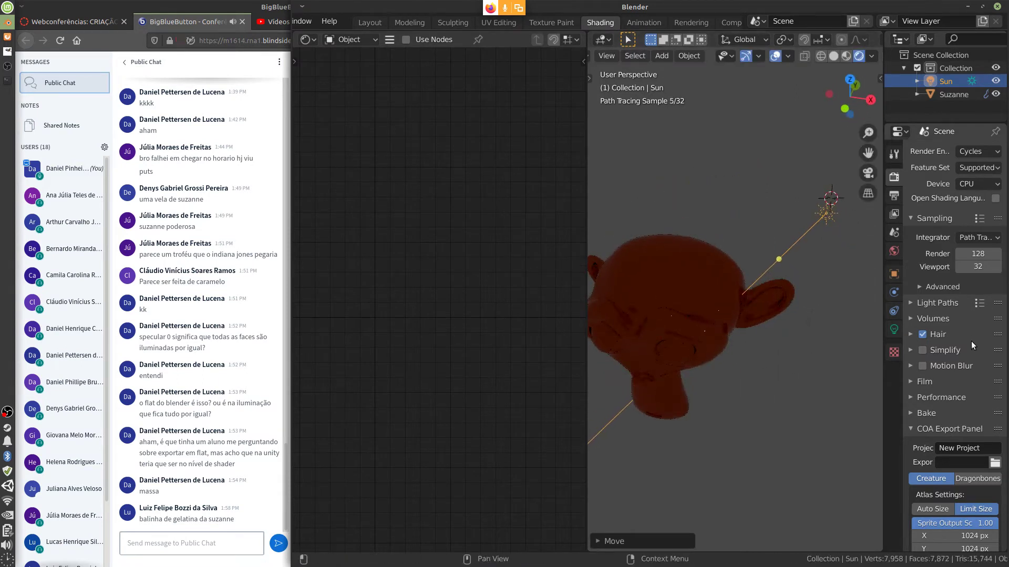
- Raise the Sun light's strength to 100 and further to 1000, checking the effect on Suzanne
click(893, 329)
click(969, 237)
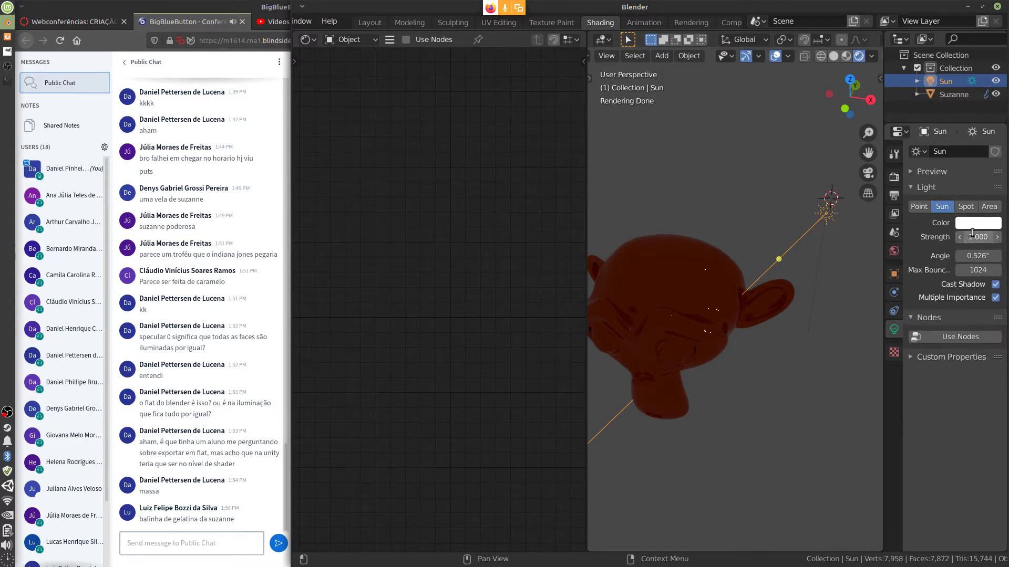
text(10)
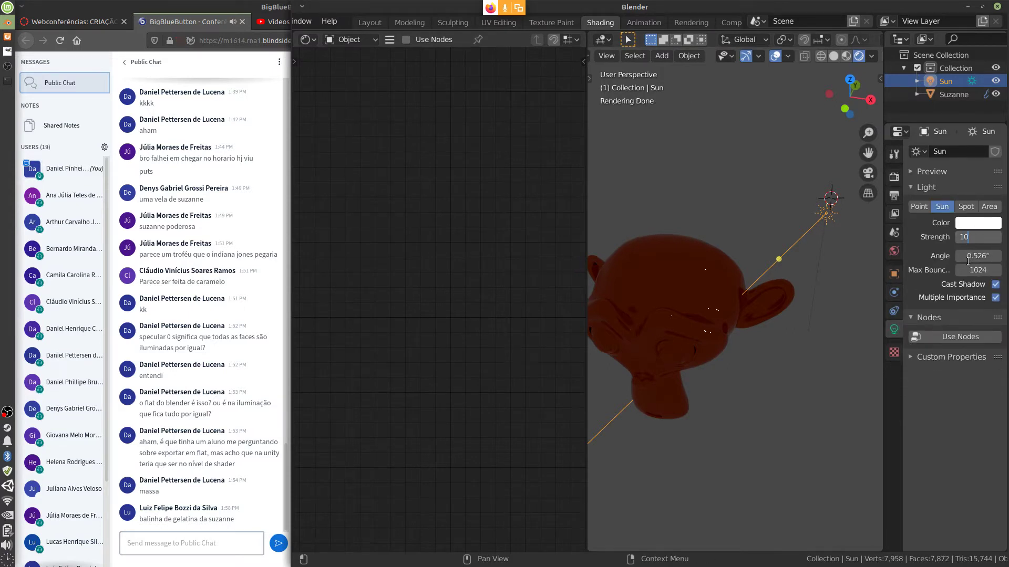
text(0)
key(Return)
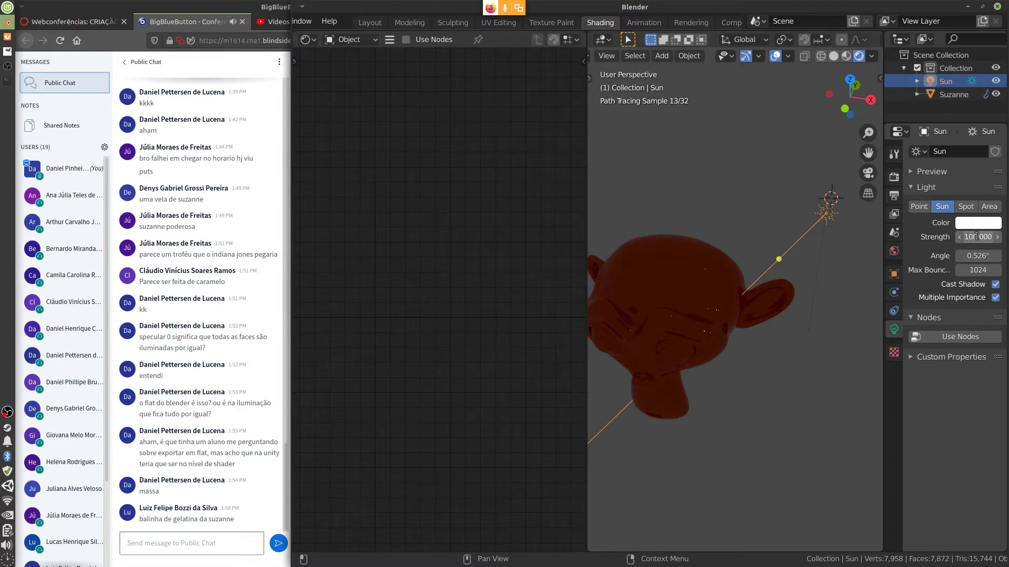
click(975, 237)
text(1)
key(Return)
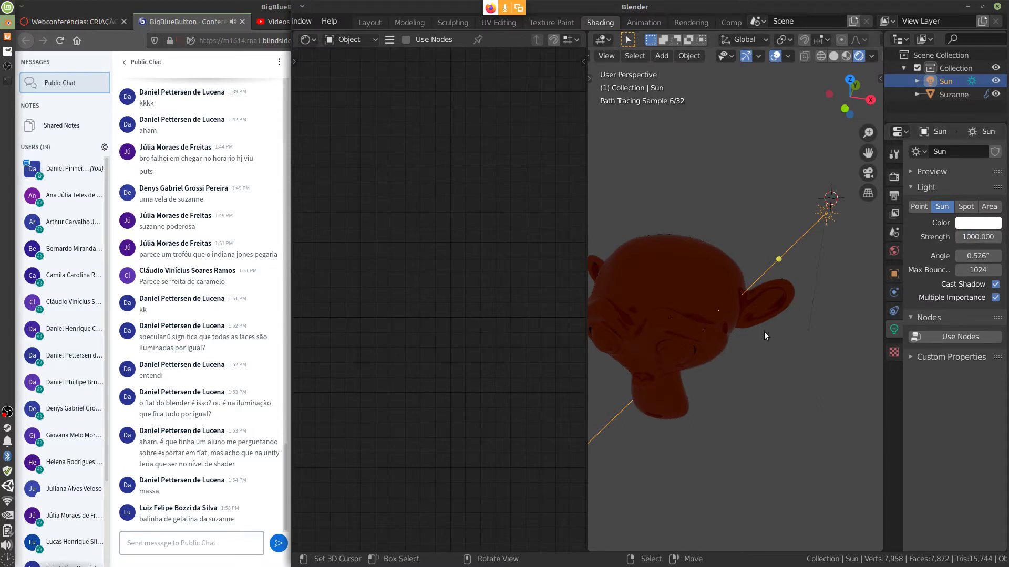
alt+drag(758, 355, 765, 247)
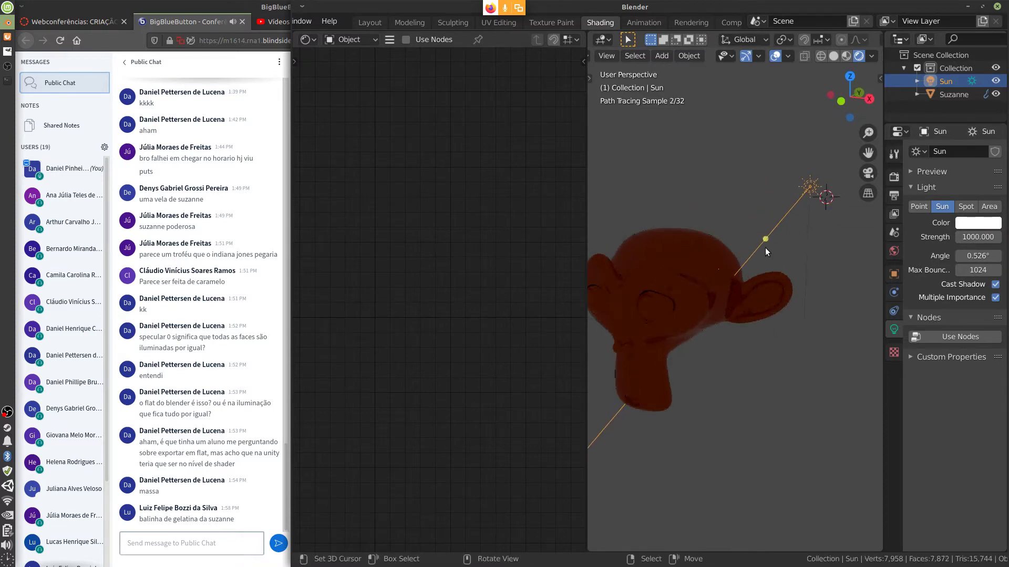
- Set Suzanne's material Specular to about 0.024 and its Roughness to about 0.160
click(717, 298)
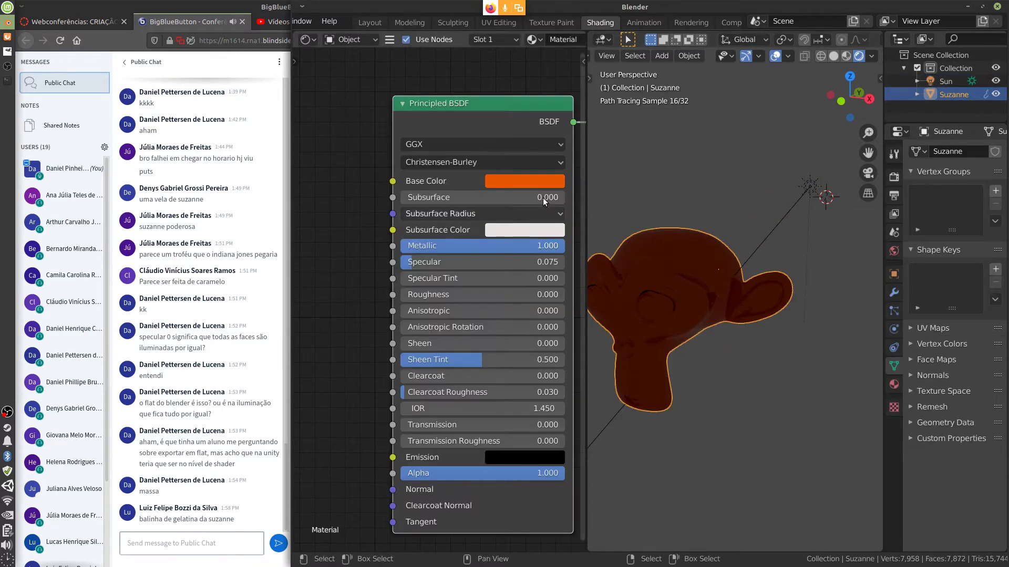
drag(408, 262, 402, 262)
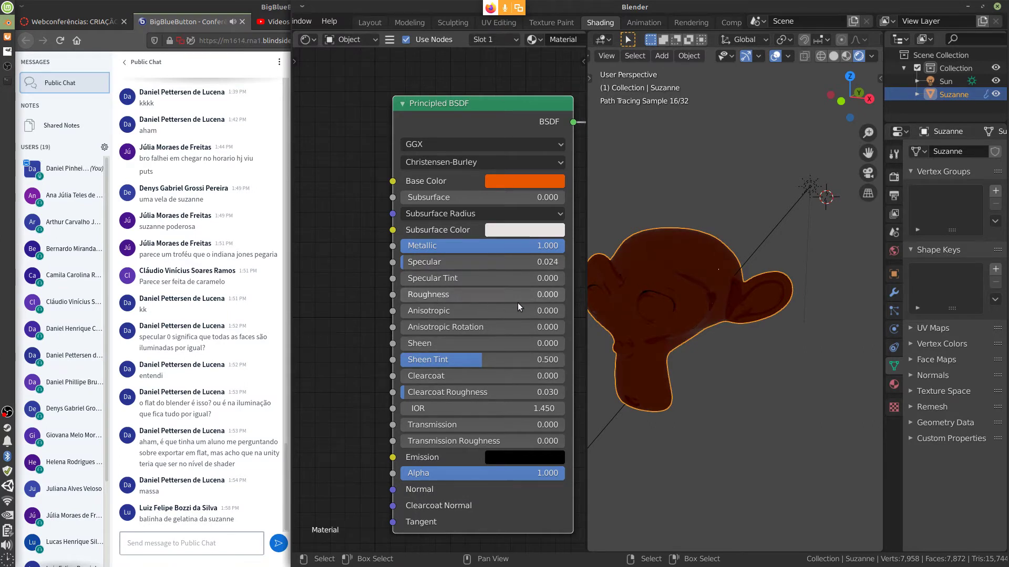
drag(456, 294, 522, 294)
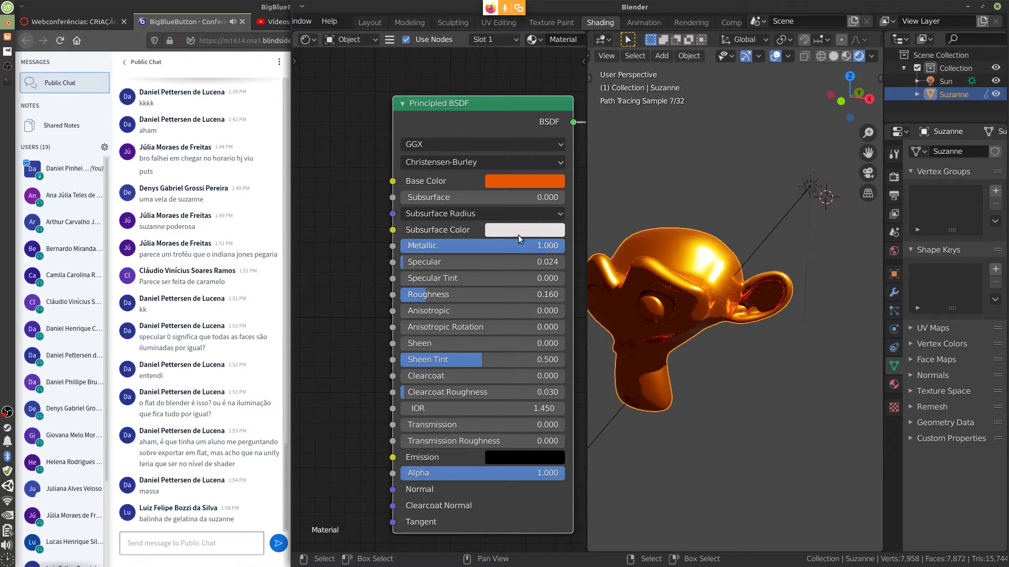
- Set the Sun light's strength to 1
click(814, 193)
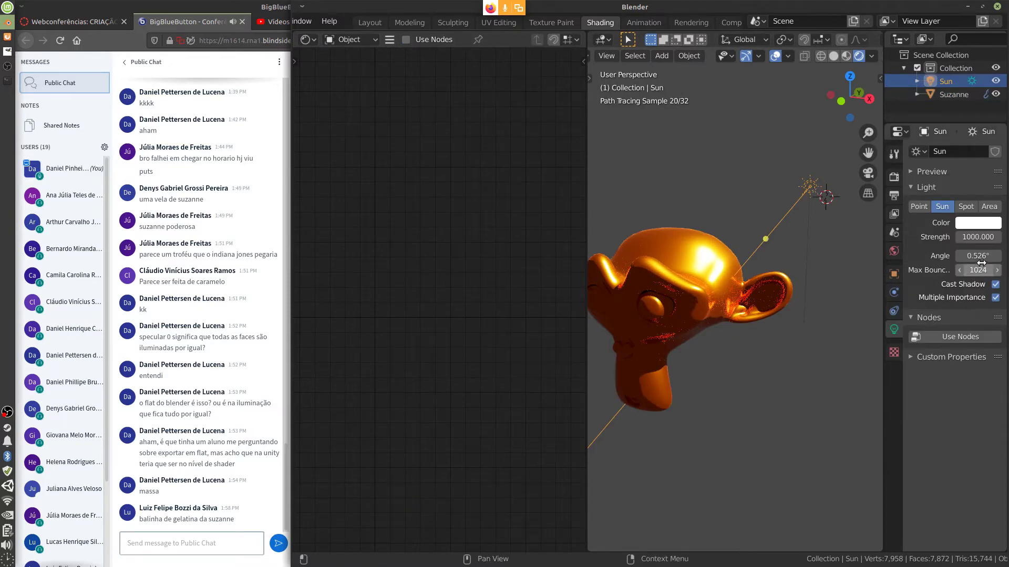
click(974, 239)
text(1)
key(Return)
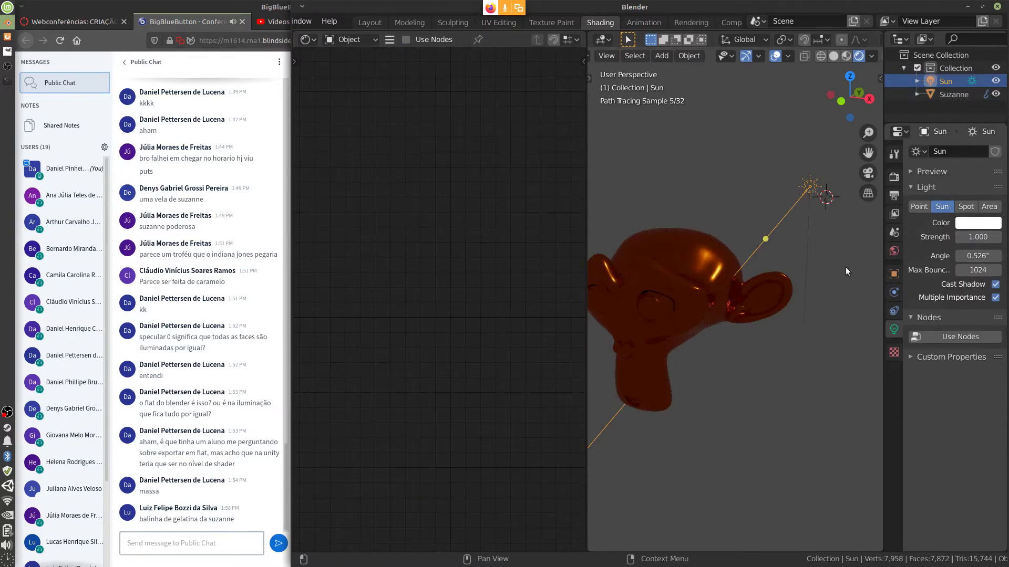
- Increase the Roughness of Suzanne's material to about 0.324
click(698, 275)
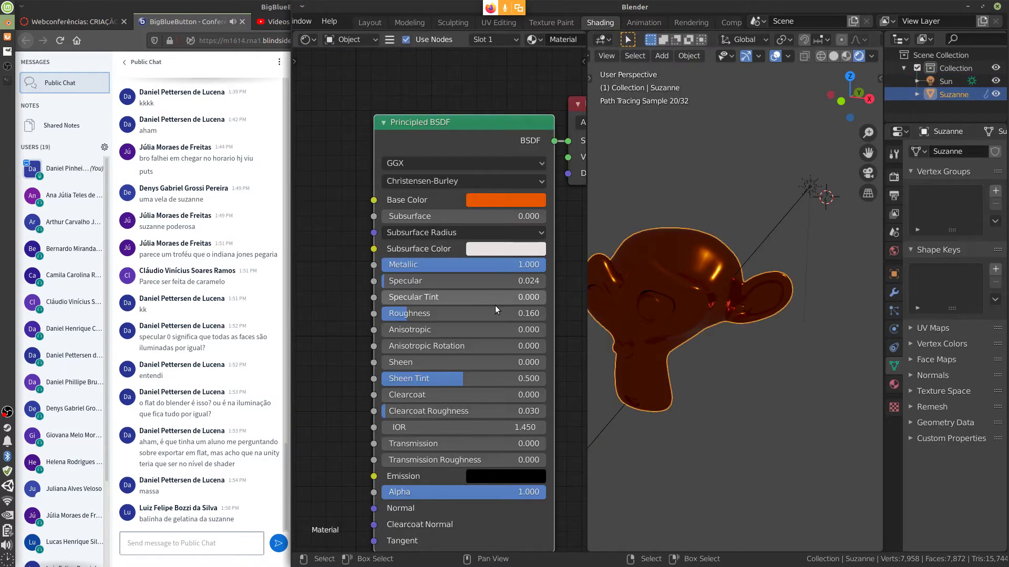
drag(408, 313, 473, 326)
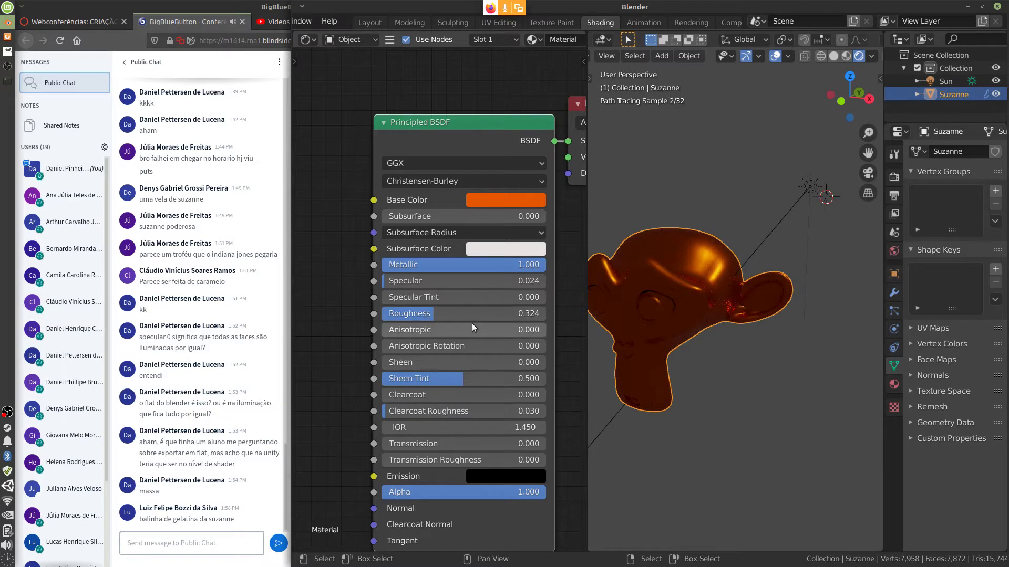
middle_drag(735, 391, 763, 398)
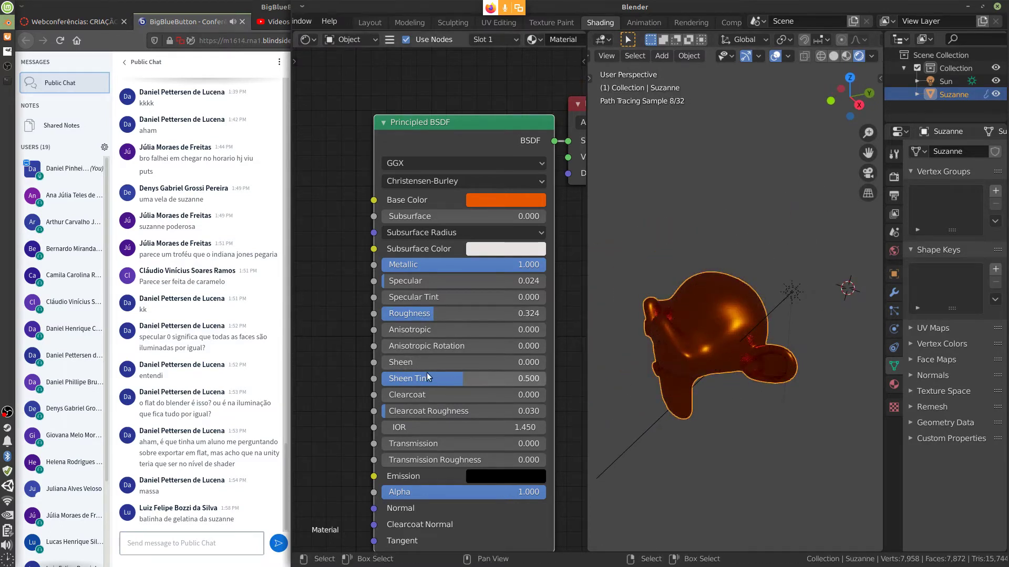
- Set the Anisotropic value of Suzanne's material to 1.000 and its Anisotropic Rotation to about 0.665, examining the highlights up close
drag(411, 329, 598, 359)
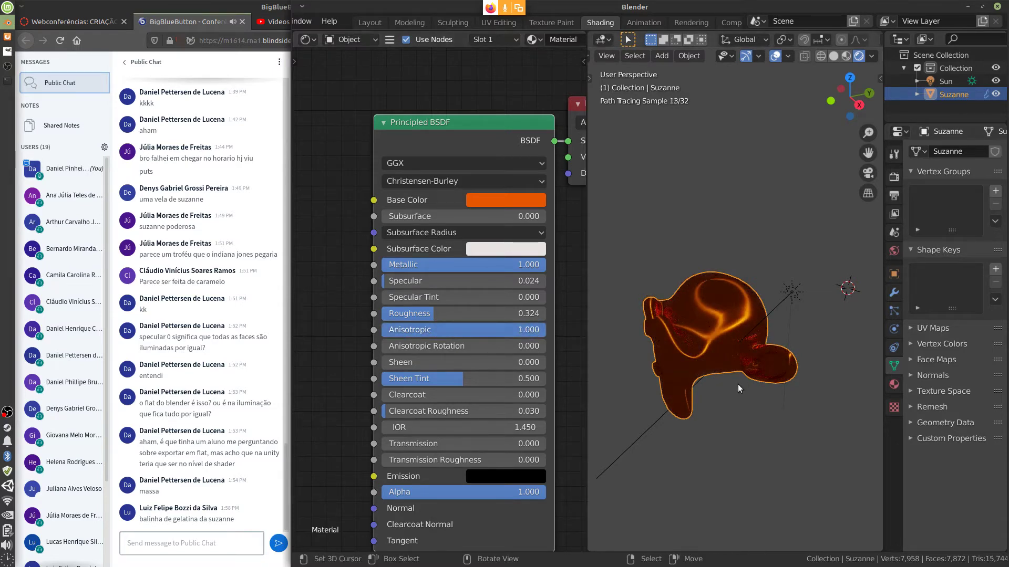
scroll(736, 389, up, 2)
scroll(733, 389, up, 2)
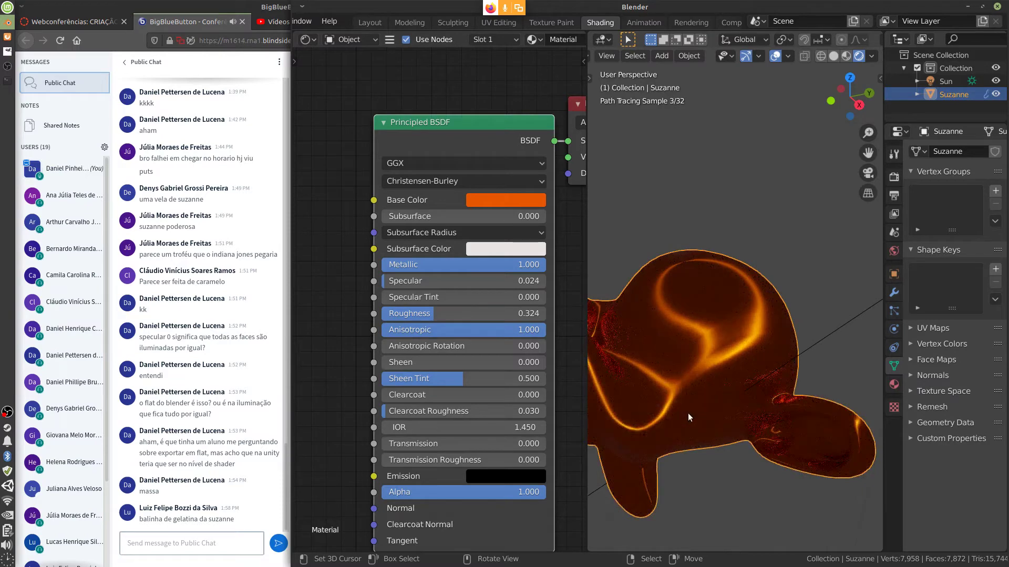
scroll(692, 414, up, 1)
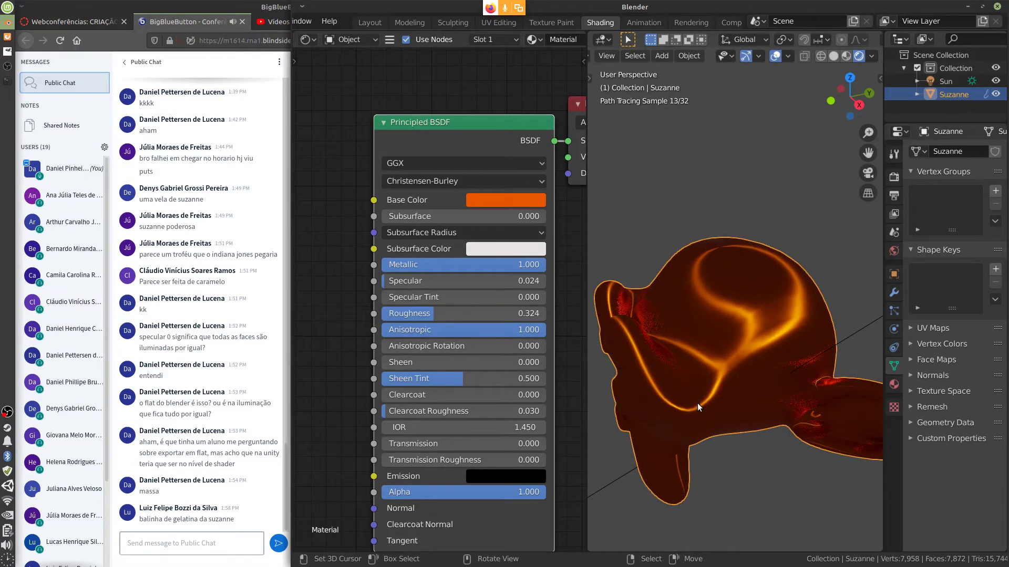
mouse_move(522, 330)
mouse_down()
mouse_move(410, 330)
mouse_move(460, 352)
mouse_move(537, 359)
mouse_move(452, 362)
mouse_move(538, 360)
mouse_up()
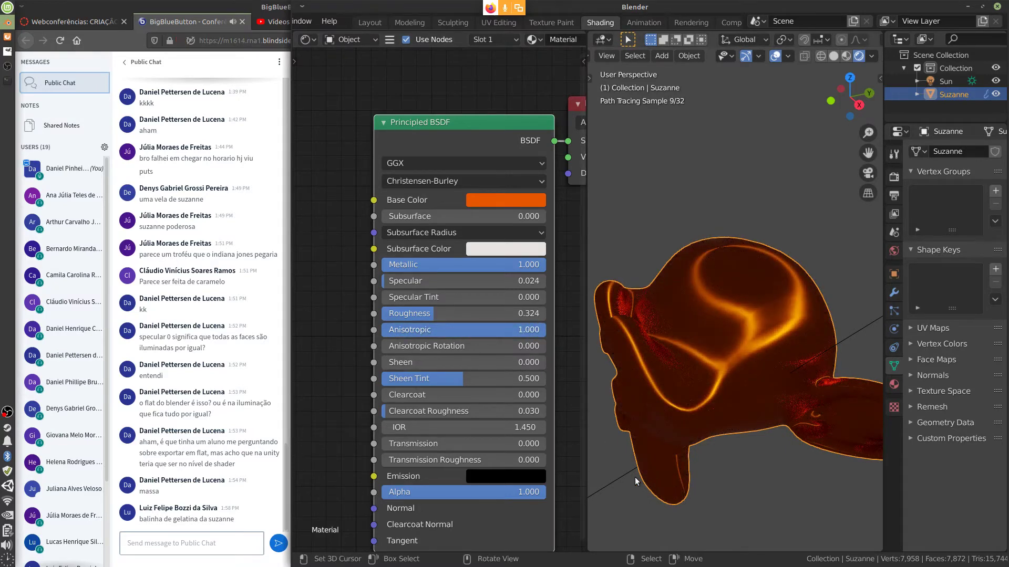
mouse_move(412, 346)
mouse_down()
mouse_move(472, 349)
mouse_move(417, 358)
mouse_move(526, 362)
mouse_move(440, 365)
mouse_move(573, 376)
mouse_move(384, 378)
mouse_move(547, 380)
mouse_up()
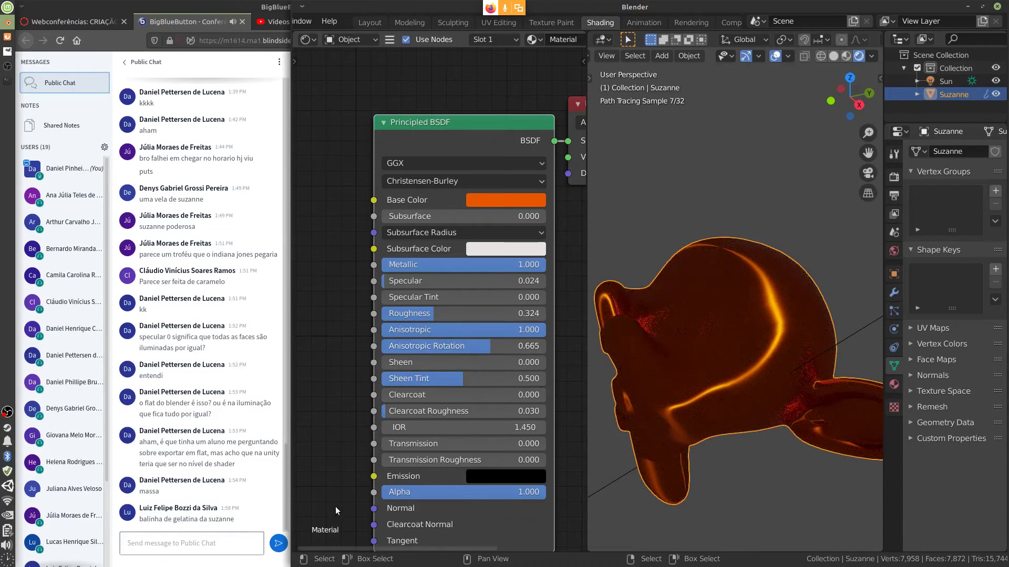
- Set the Sun light's strength to 10
click(858, 333)
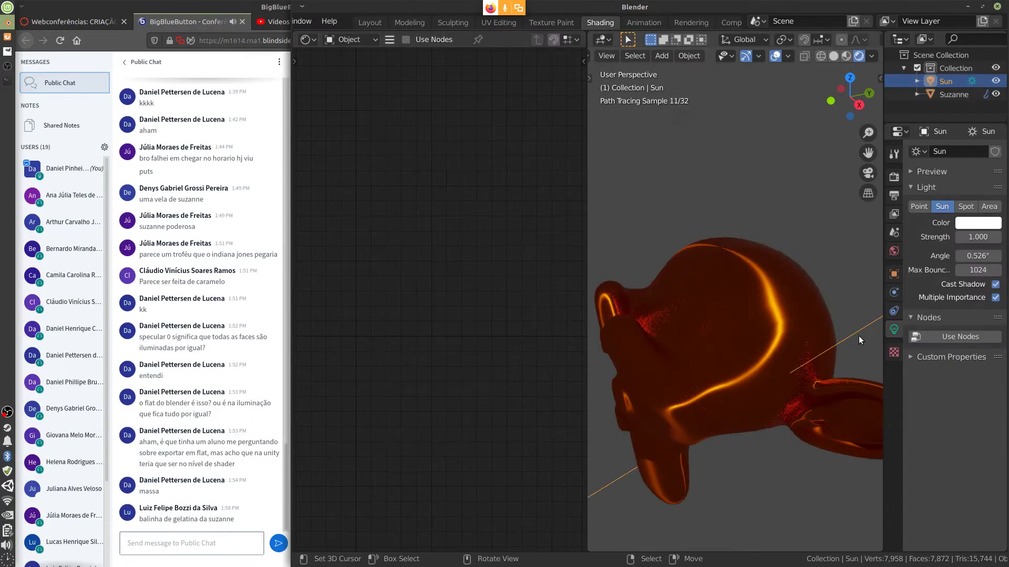
click(978, 236)
text(0)
key(Return)
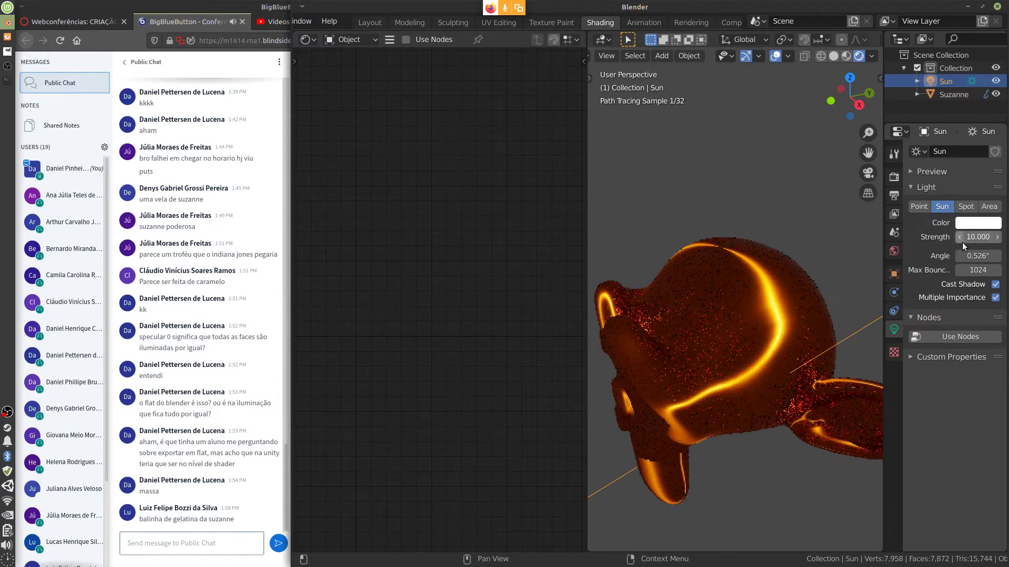
mouse_move(734, 440)
alt+mouse_down()
mouse_move(768, 429)
mouse_move(739, 411)
mouse_move(730, 430)
alt+mouse_up()
- Reselect Suzanne and change the scene's render engine to Eevee
click(749, 357)
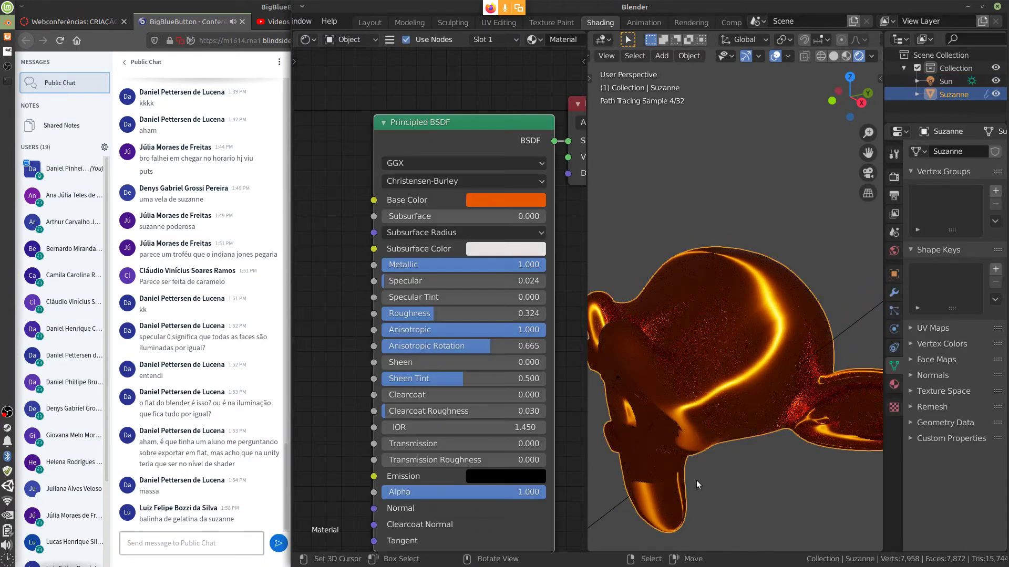
middle_drag(531, 483, 496, 458)
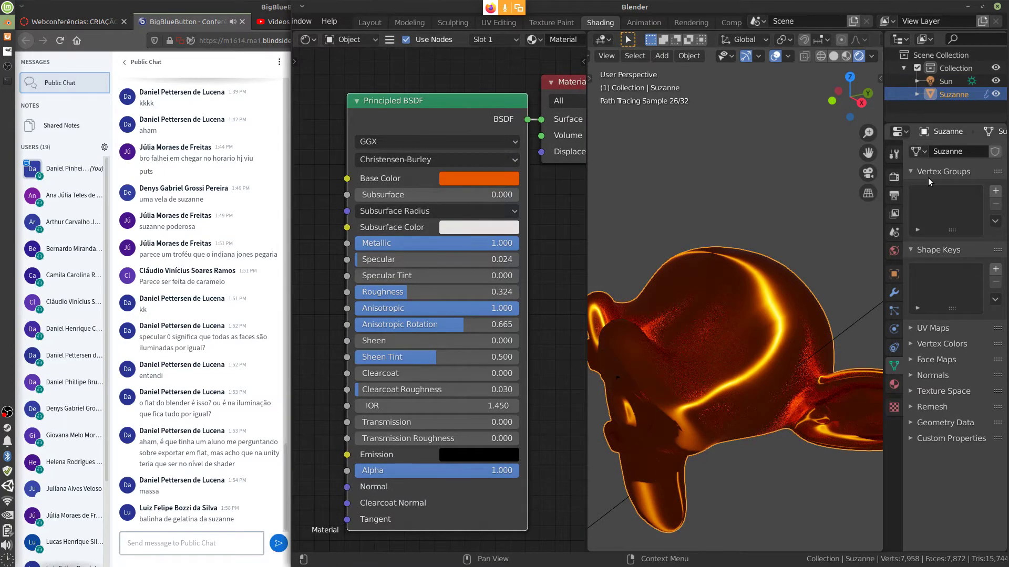
click(894, 179)
click(991, 153)
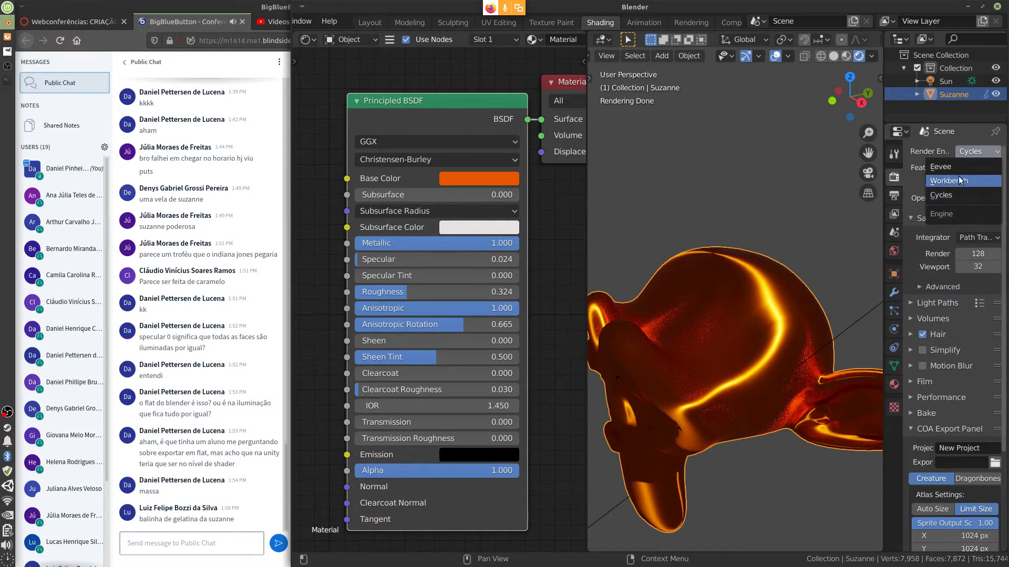
click(942, 167)
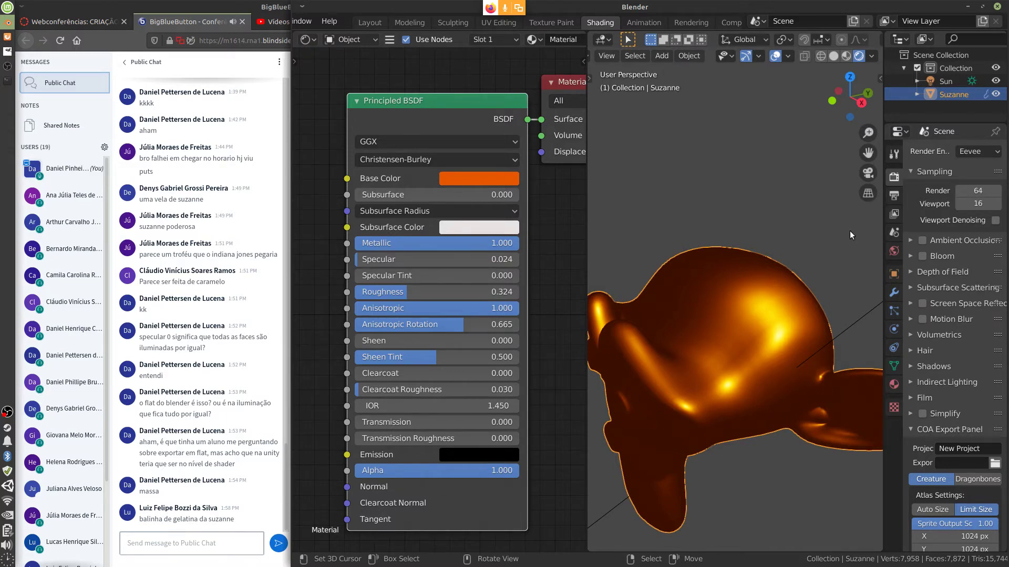
- Switch the viewport to Material Preview shading and set the material's Anisotropic and Anisotropic Rotation values to 0
key(z)
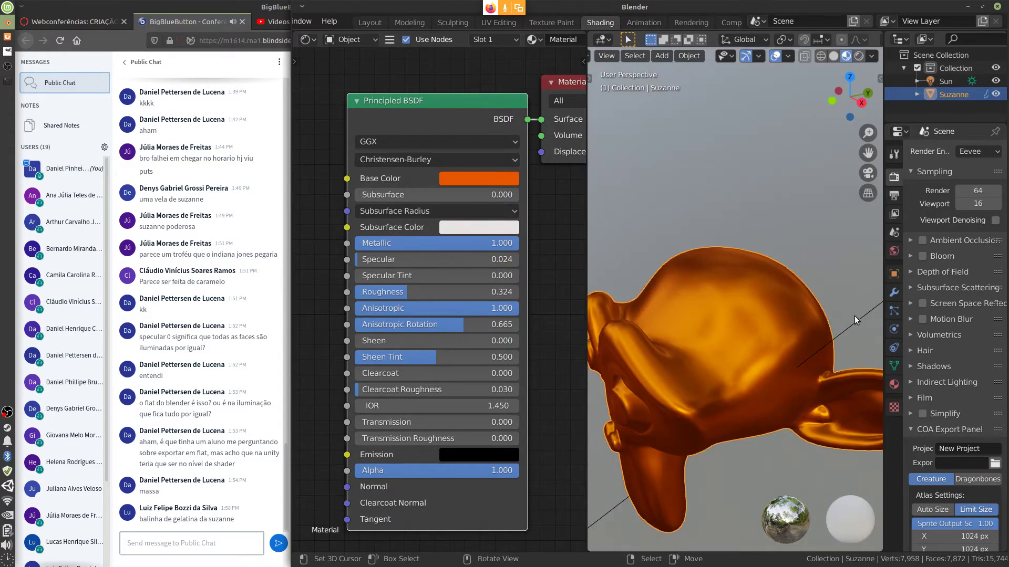
drag(420, 308, 312, 335)
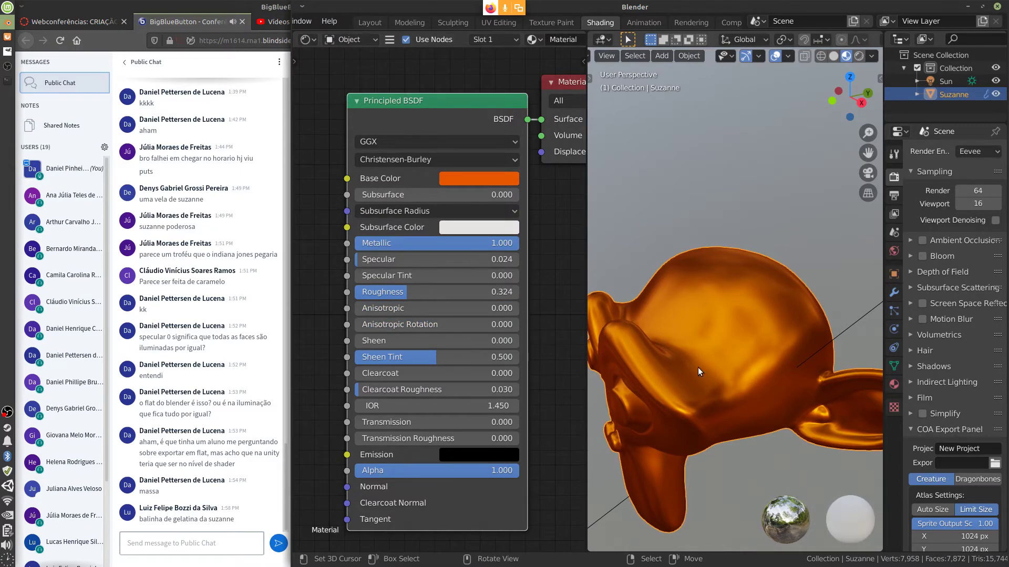
- Set Suzanne's material Metallic to 0, Specular to about 0.169 and Roughness to about 0.480
scroll(736, 392, down, 2)
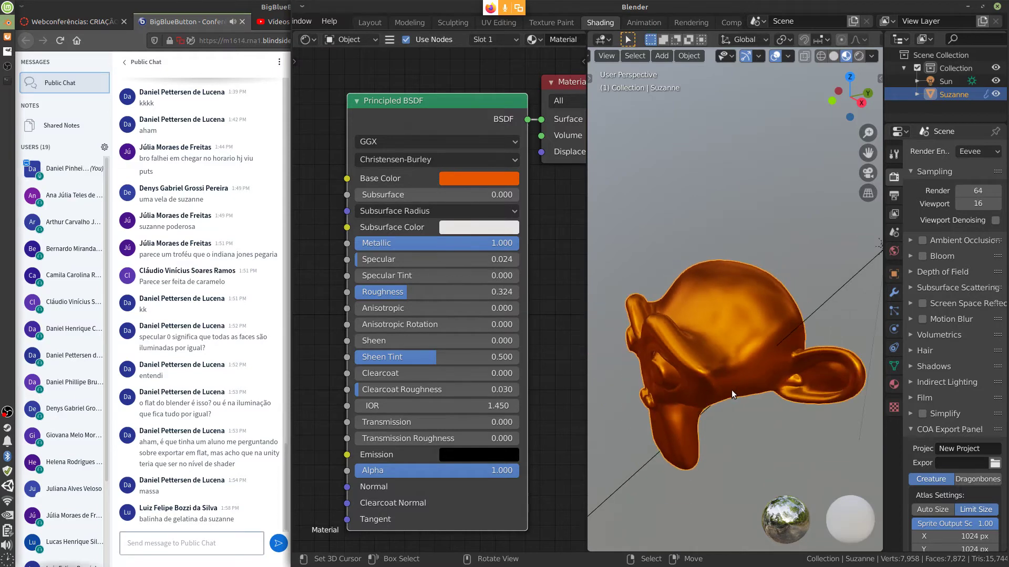
middle_drag(731, 390, 770, 379)
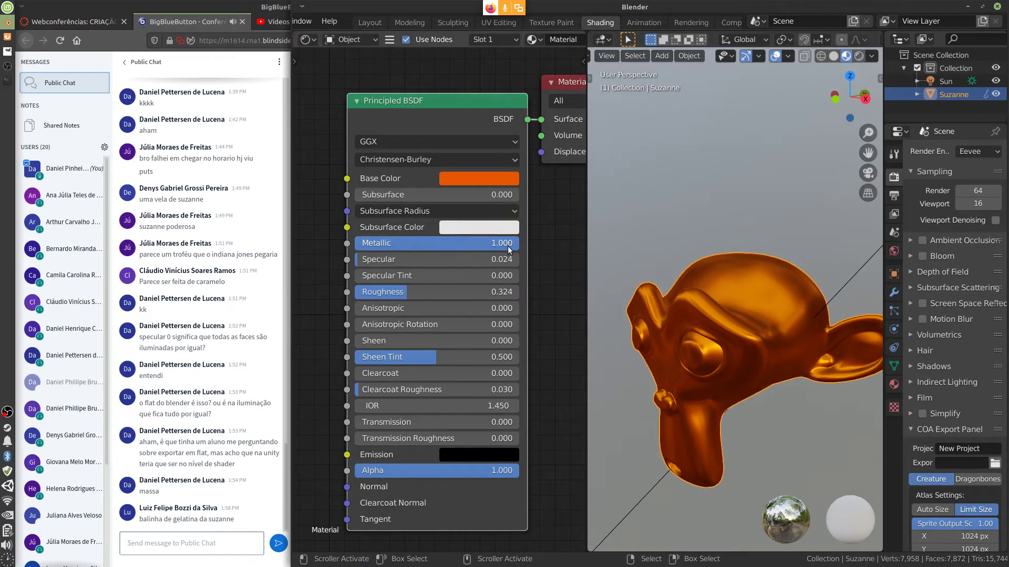
drag(507, 246, 300, 269)
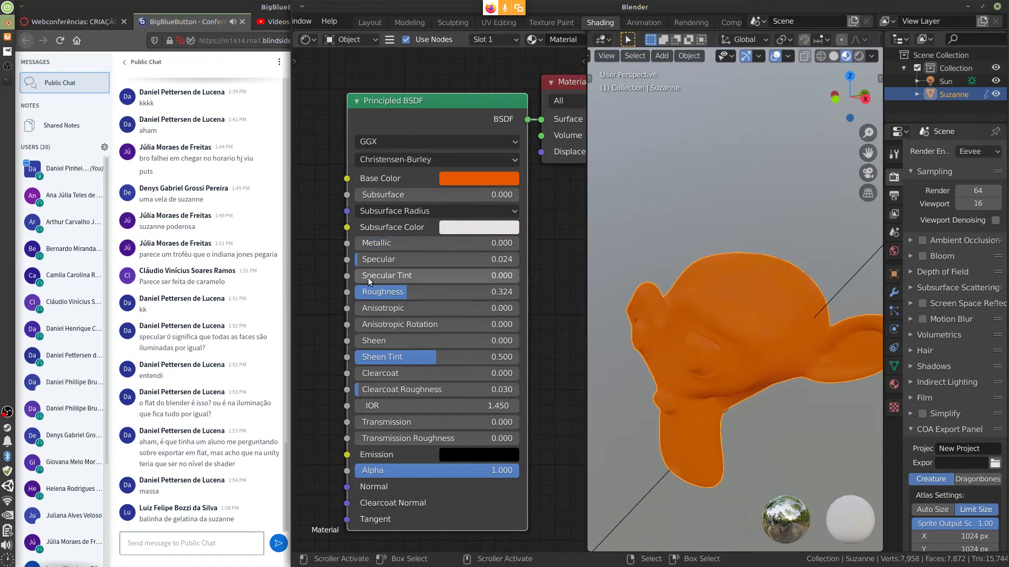
mouse_move(364, 260)
mouse_down()
mouse_move(422, 266)
mouse_move(398, 269)
mouse_move(494, 296)
mouse_move(431, 298)
mouse_up()
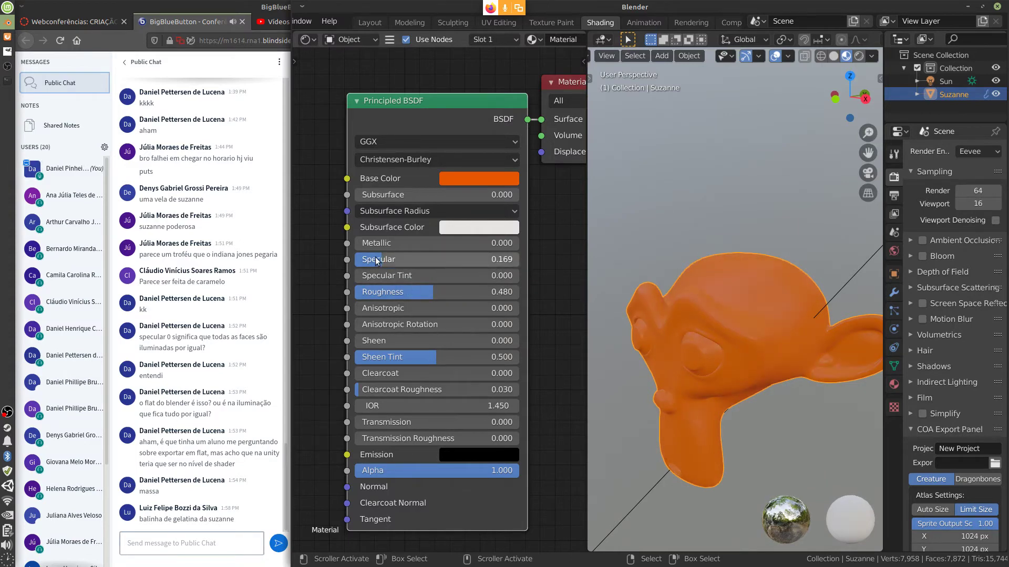
- Set the Suzanne material's Specular to about 0.325 and try a Sheen of about 0.960
drag(375, 260, 411, 265)
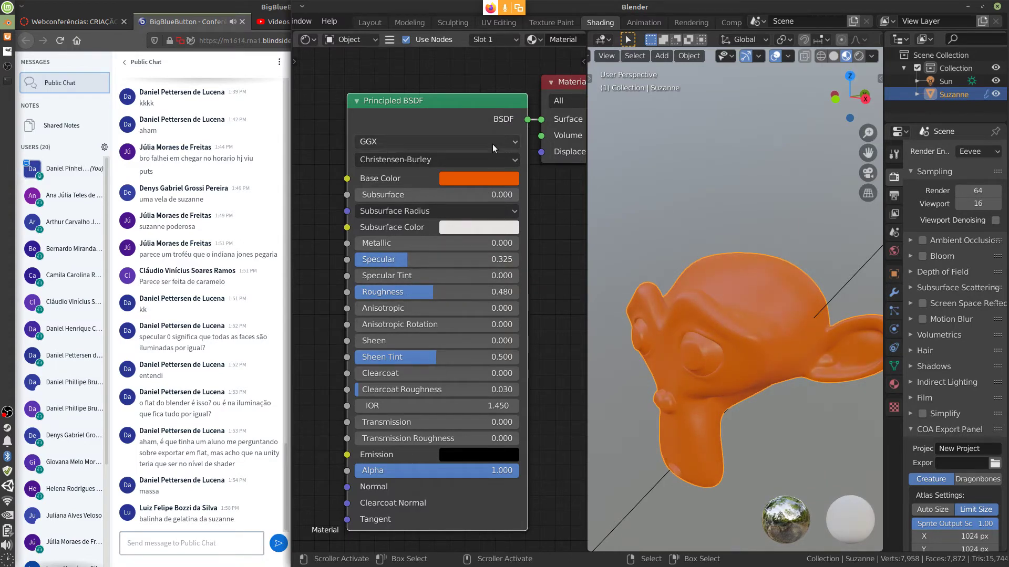
drag(377, 343, 547, 348)
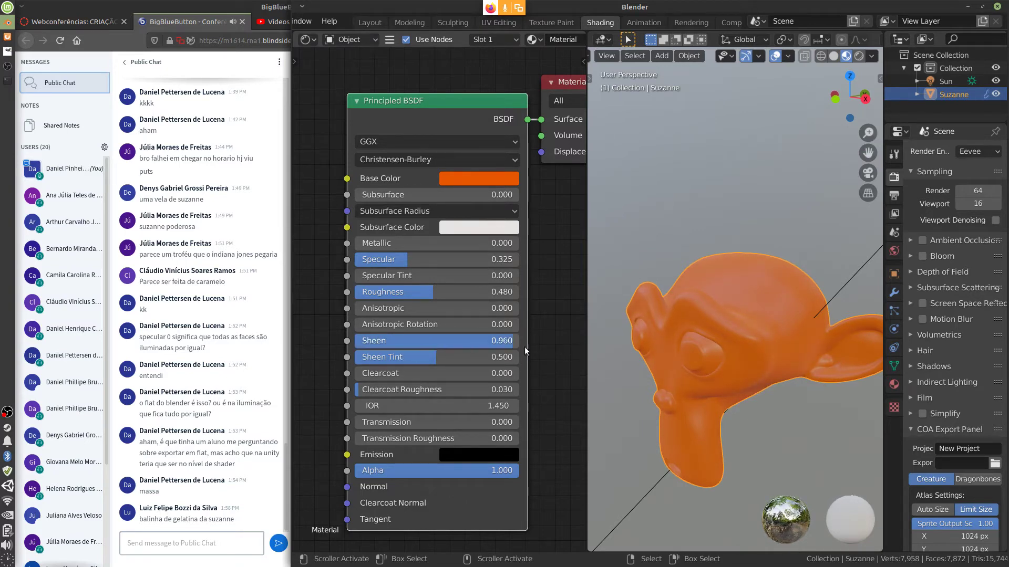
scroll(762, 314, up, 2)
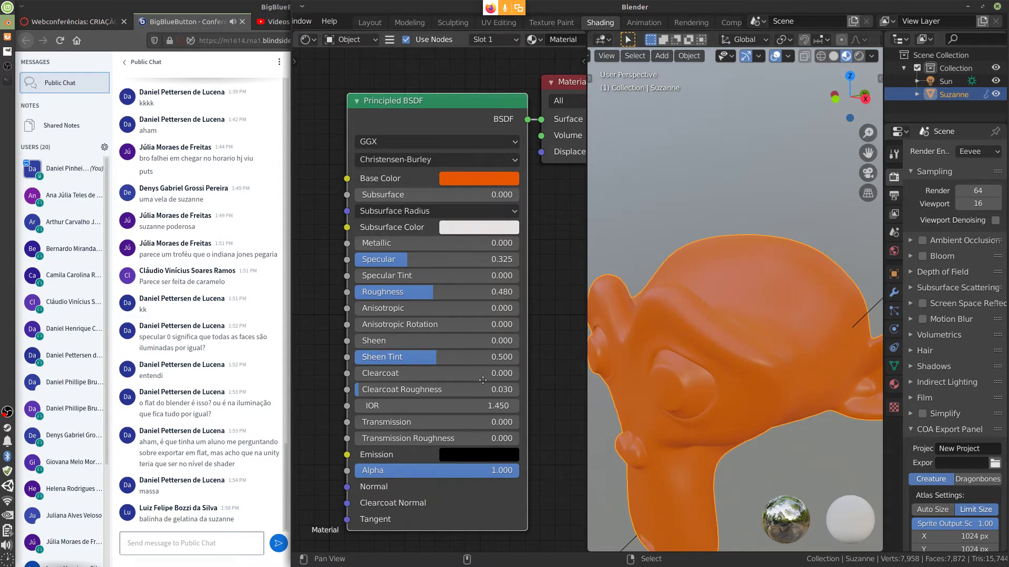
- Draw an on-screen bracket beside the Sheen and Sheen Tint inputs and write "Veludo" next to it
middle_drag(369, 357, 426, 342)
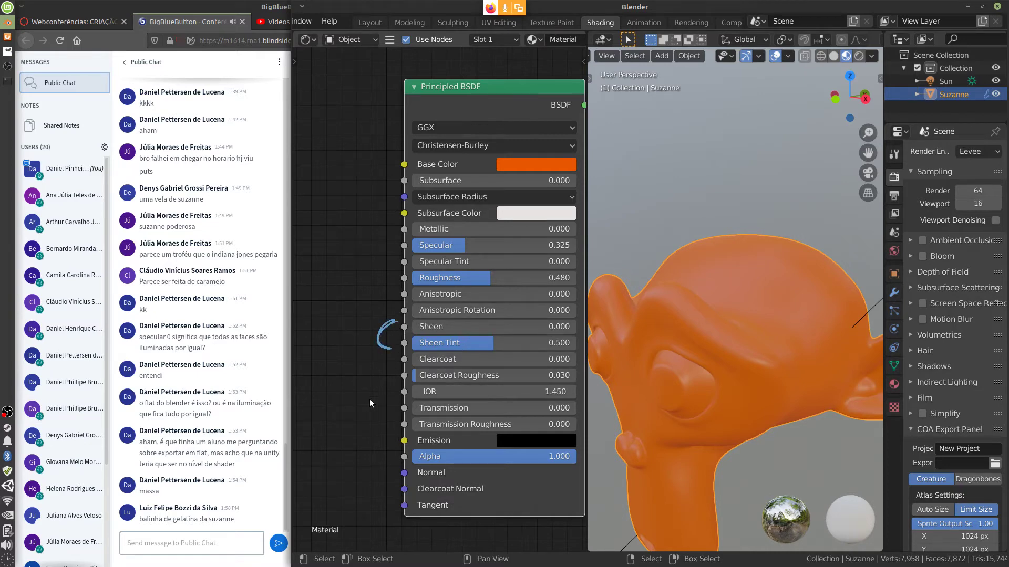
mouse_move(302, 321)
mouse_down()
mouse_move(310, 344)
mouse_move(339, 335)
mouse_move(339, 323)
mouse_move(345, 336)
mouse_move(368, 324)
mouse_up()
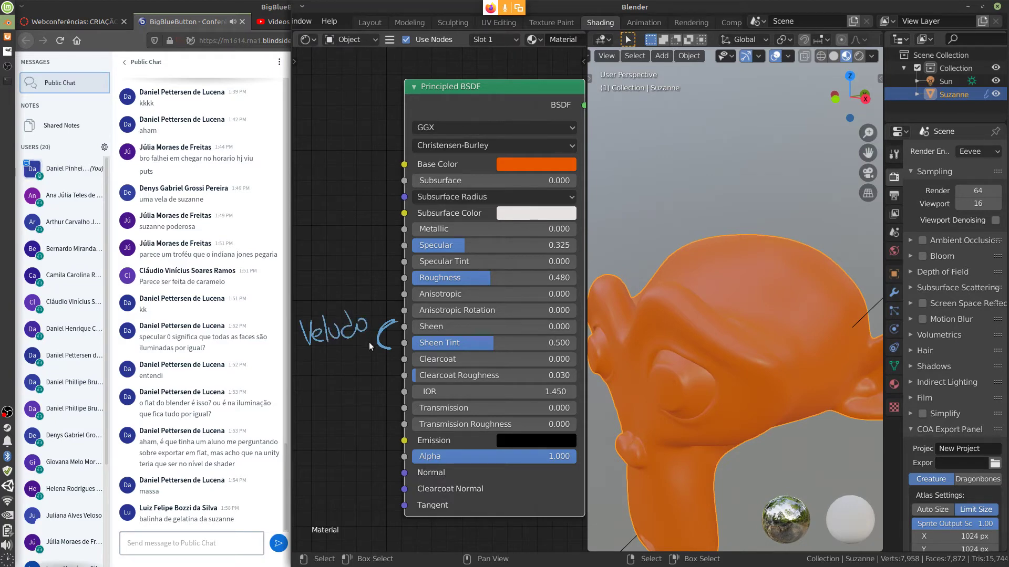
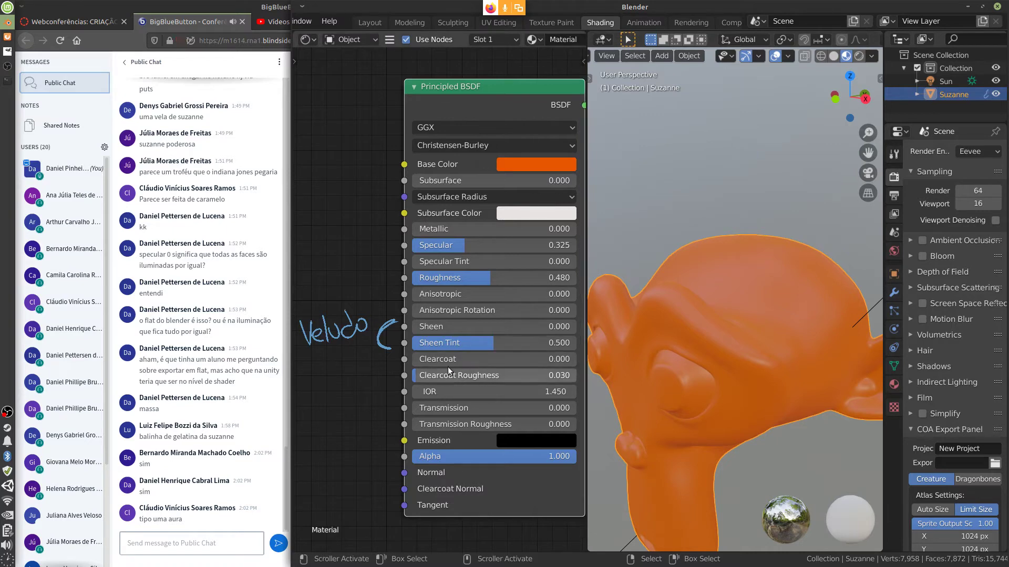
- Try different Sheen strengths on the material and return Sheen to 0, checking Suzanne's head up close
drag(434, 326, 597, 337)
drag(525, 326, 431, 345)
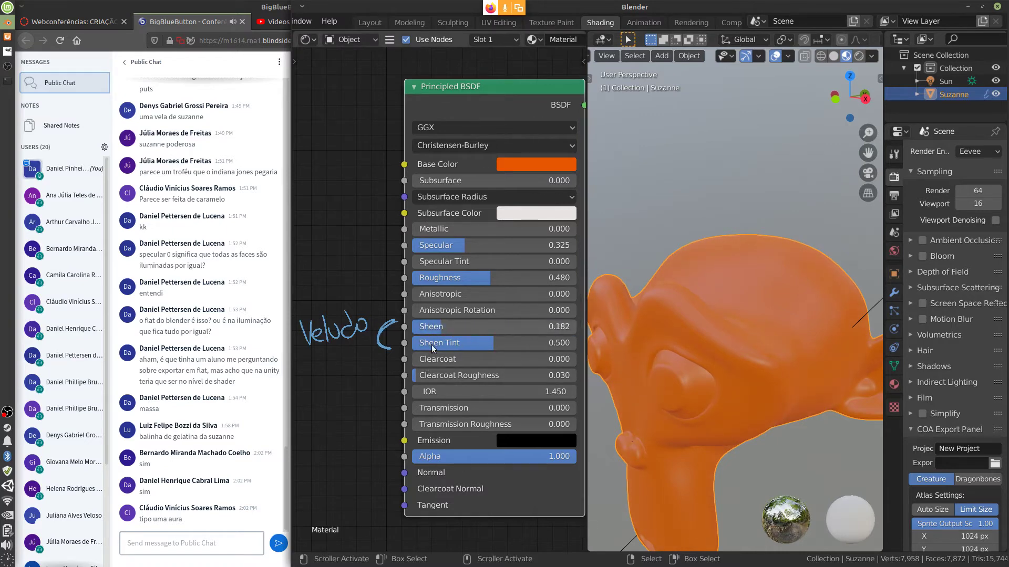
scroll(809, 226, up, 3)
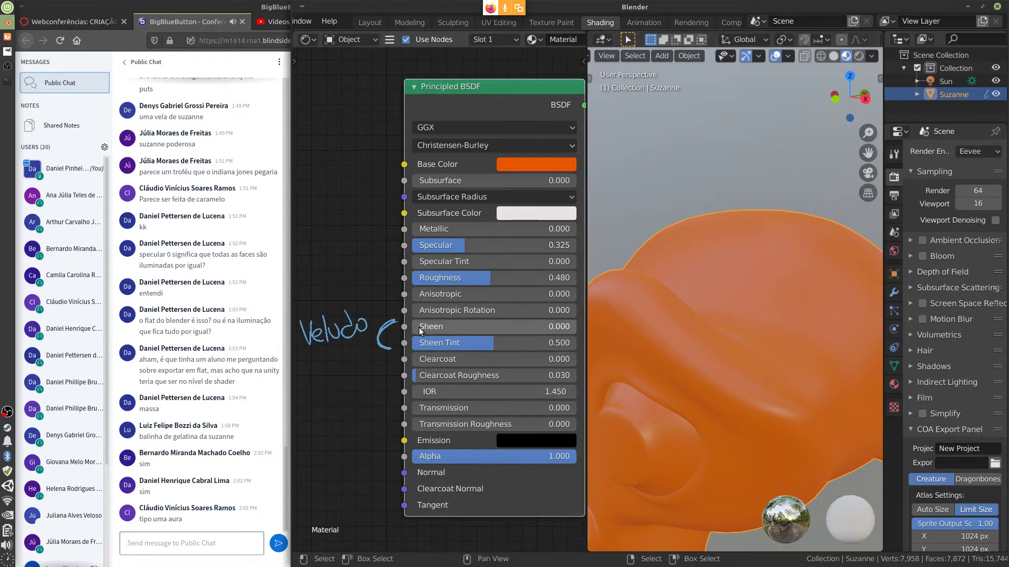
mouse_move(418, 327)
mouse_down()
mouse_move(606, 335)
mouse_move(435, 348)
mouse_move(632, 342)
mouse_move(420, 345)
mouse_move(670, 343)
mouse_move(412, 345)
mouse_up()
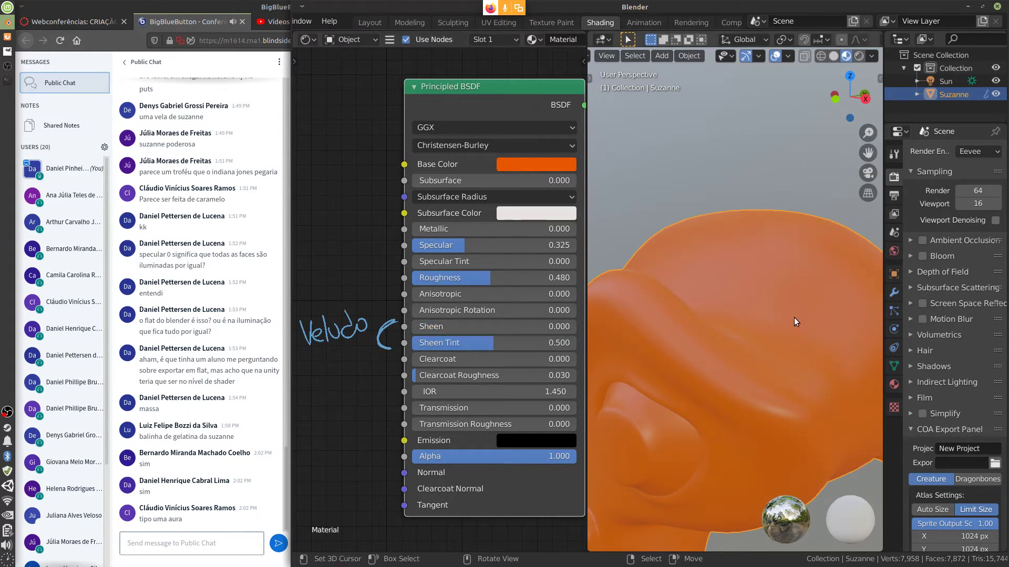
- Draw annotation arrows pointing at Suzanne's brow and at the upper edge of the head
drag(800, 314, 777, 351)
mouse_move(779, 153)
mouse_down()
mouse_move(783, 221)
mouse_move(793, 209)
mouse_up()
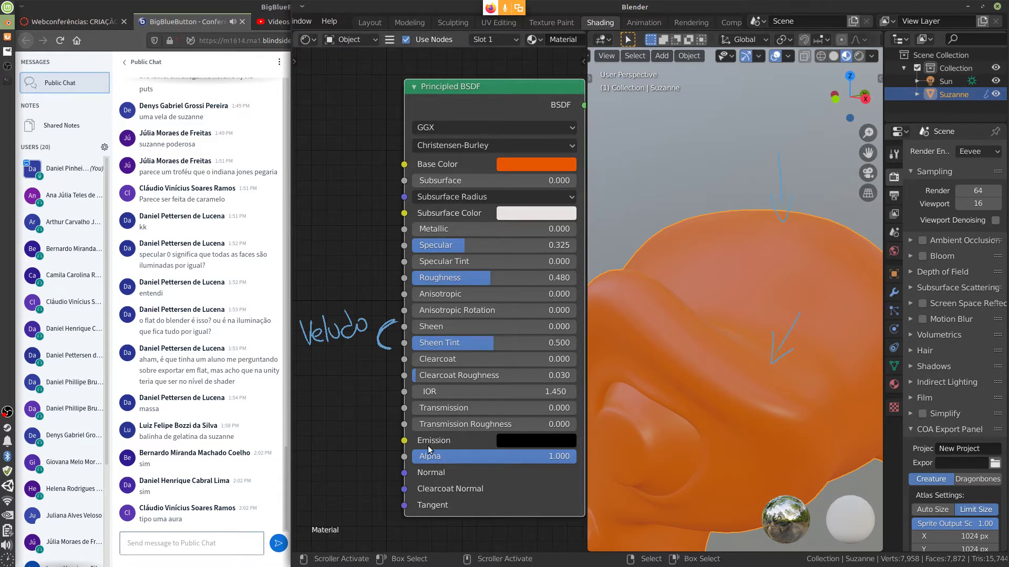
mouse_move(826, 154)
mouse_down()
mouse_move(810, 224)
mouse_move(817, 215)
mouse_up()
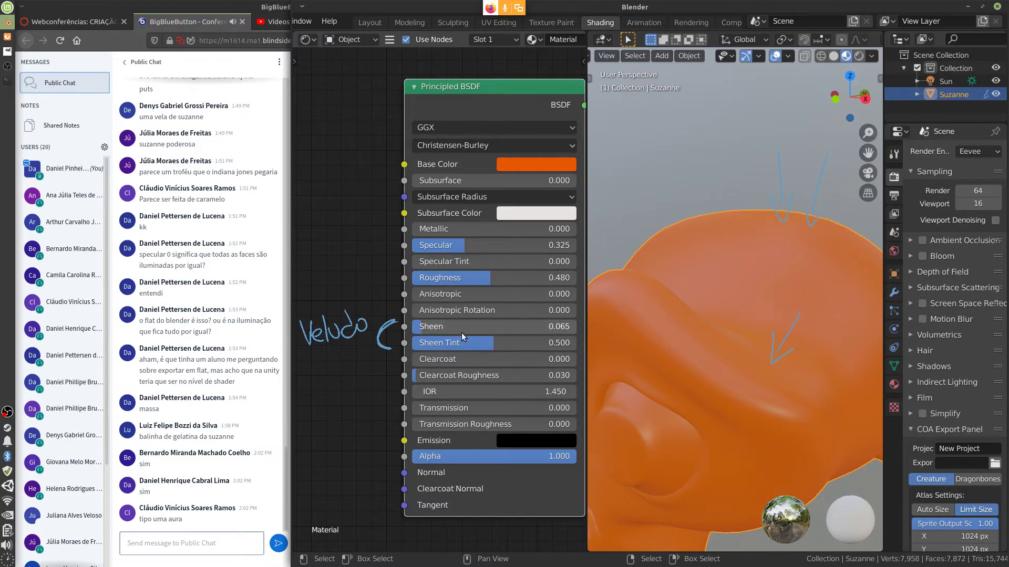
- Set both the Sheen and the Sheen Tint of Suzanne's material to 1
drag(461, 328, 638, 338)
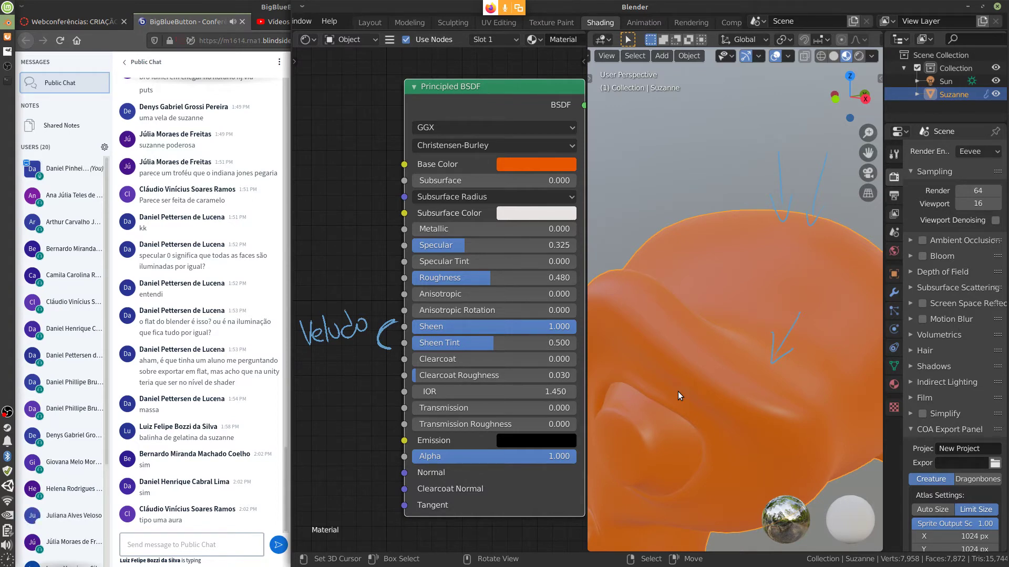
click(493, 343)
text(1)
key(Return)
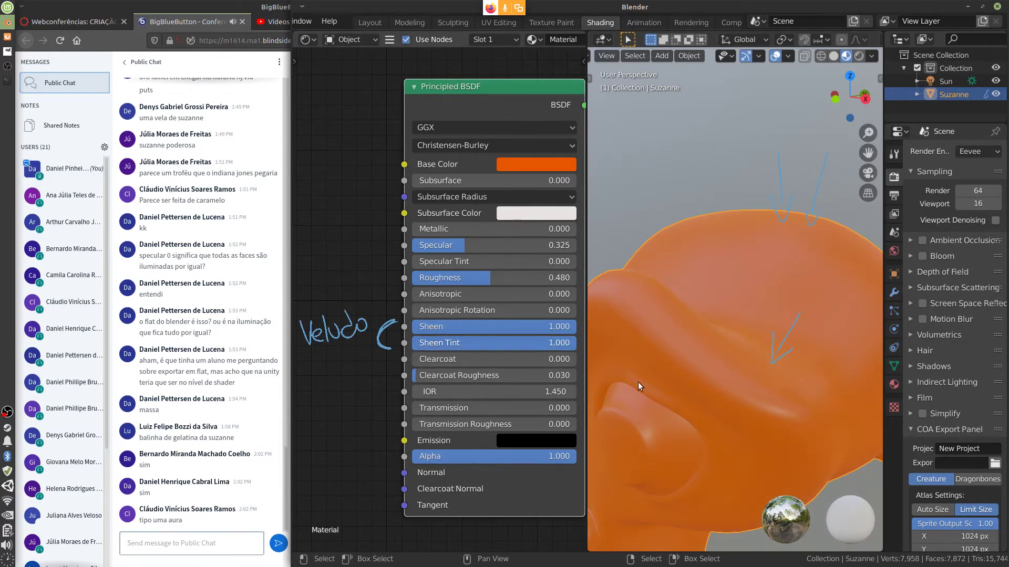
- Set the material's Sheen Tint and Sheen to 0
mouse_move(547, 343)
mouse_down()
mouse_move(462, 343)
mouse_move(562, 343)
mouse_move(452, 343)
mouse_move(550, 343)
mouse_up()
drag(467, 389, 604, 389)
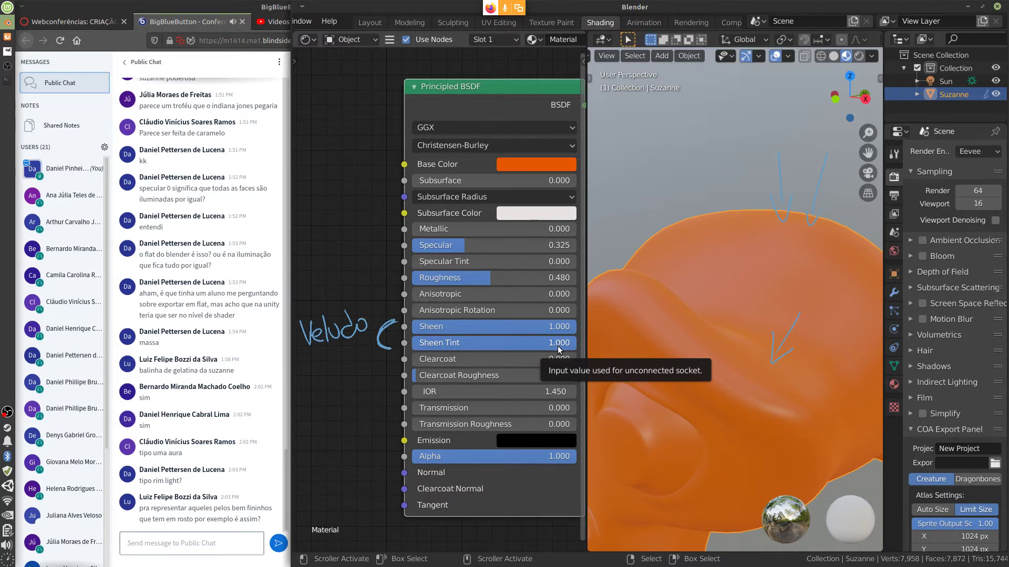
drag(569, 344, 420, 345)
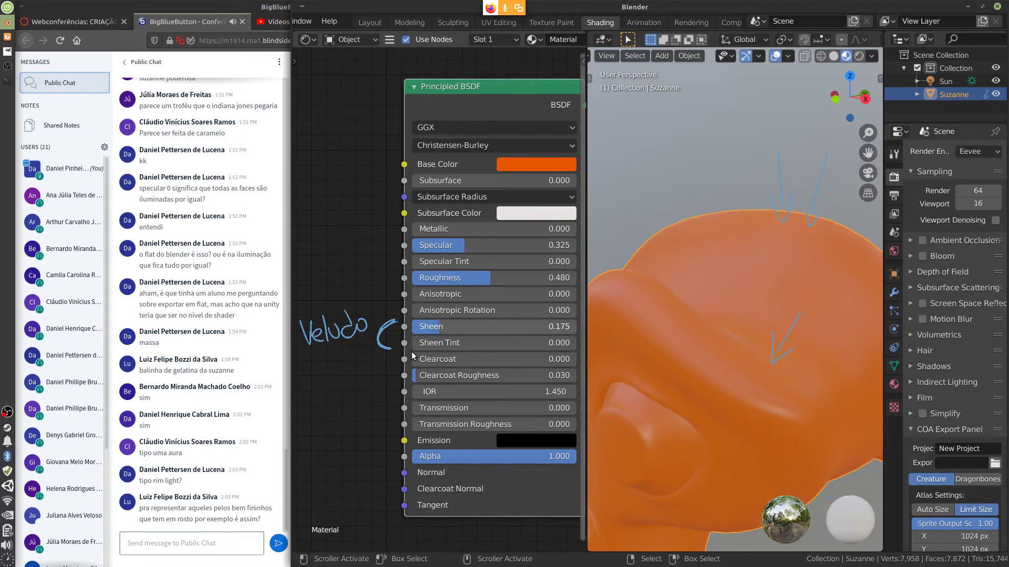
mouse_move(569, 330)
mouse_down()
mouse_move(621, 342)
mouse_move(420, 341)
mouse_move(361, 311)
mouse_move(308, 339)
mouse_up()
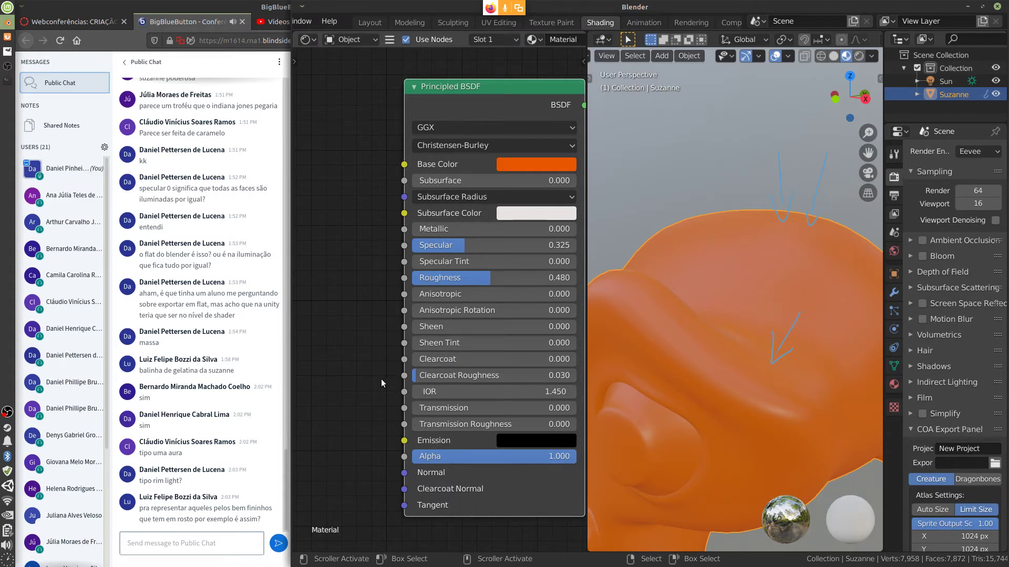
- Annotate the Clearcoat inputs with a bracket, the word "Specular" and a circled 2, and mark the Specular input with a circled 1
mouse_move(397, 357)
mouse_down()
mouse_move(383, 371)
mouse_move(395, 381)
mouse_up()
drag(313, 358, 302, 375)
mouse_move(316, 374)
mouse_down()
mouse_move(318, 358)
mouse_move(339, 369)
mouse_move(355, 353)
mouse_move(360, 368)
mouse_move(382, 356)
mouse_up()
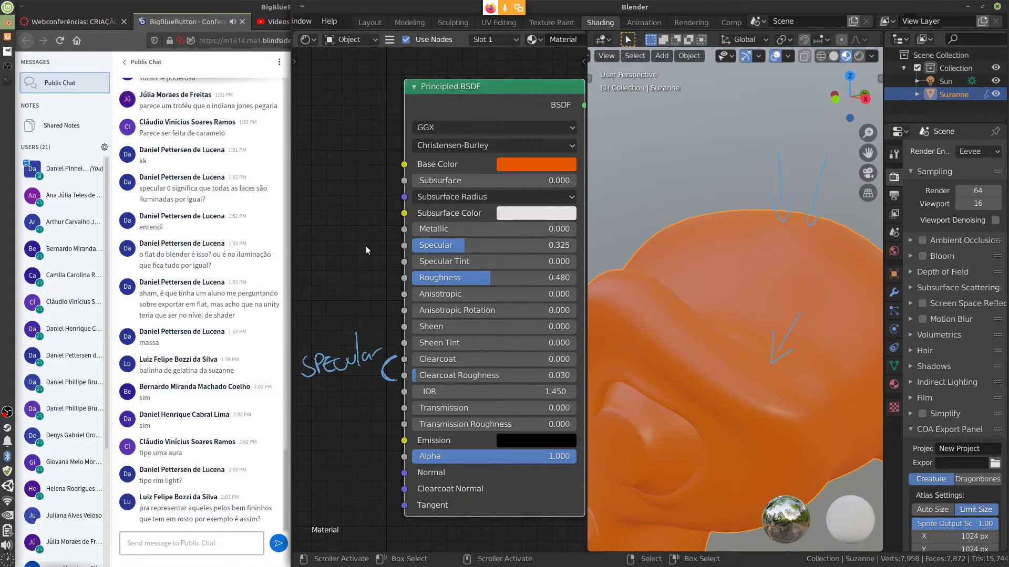
drag(338, 232, 333, 261)
mouse_move(326, 261)
mouse_down()
mouse_move(351, 259)
mouse_move(318, 269)
mouse_move(353, 247)
mouse_up()
mouse_move(321, 383)
mouse_down()
mouse_move(327, 404)
mouse_move(305, 390)
mouse_up()
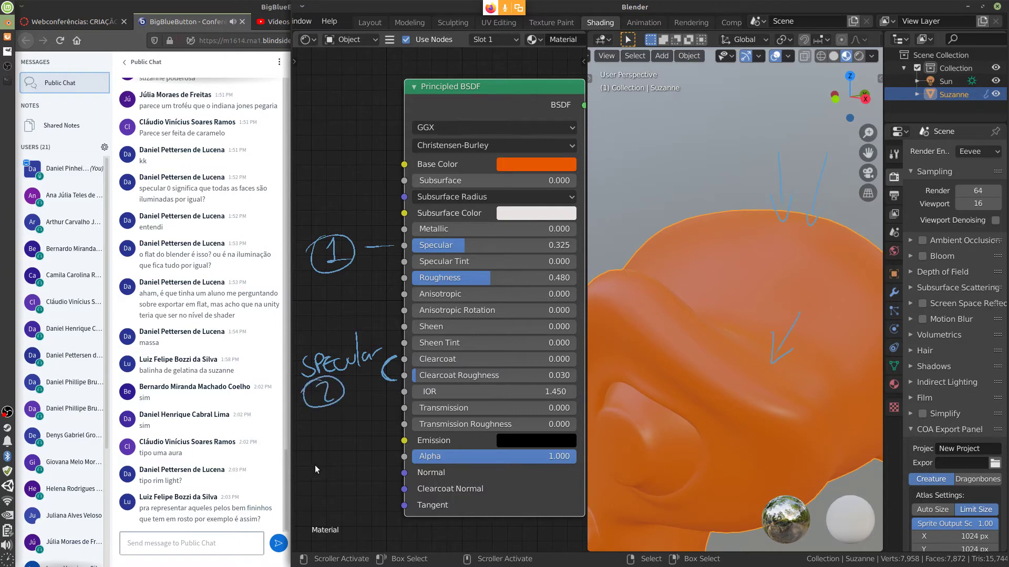
- Set the material's Clearcoat and Metallic values to 1
drag(421, 358, 520, 367)
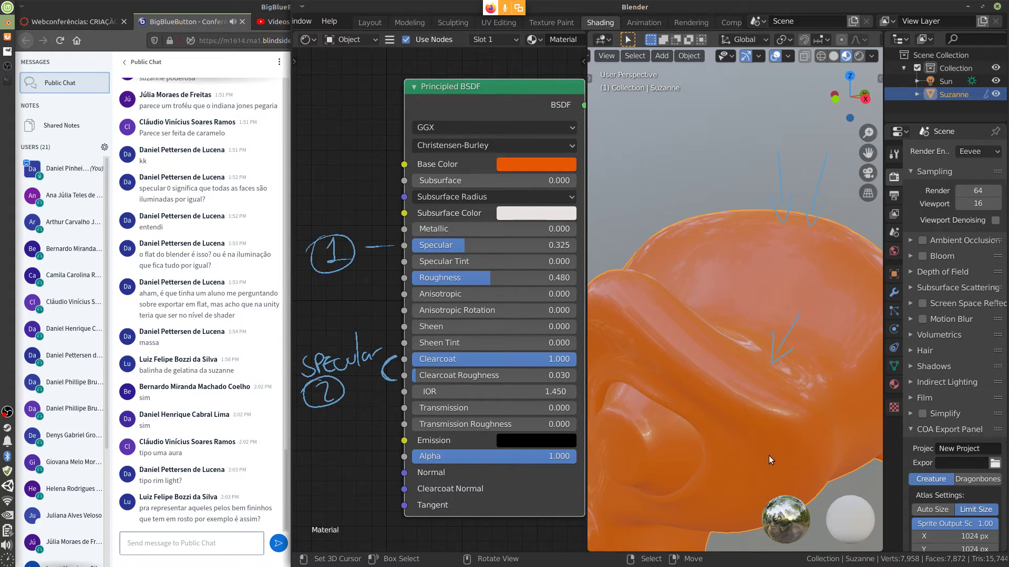
drag(569, 359, 672, 416)
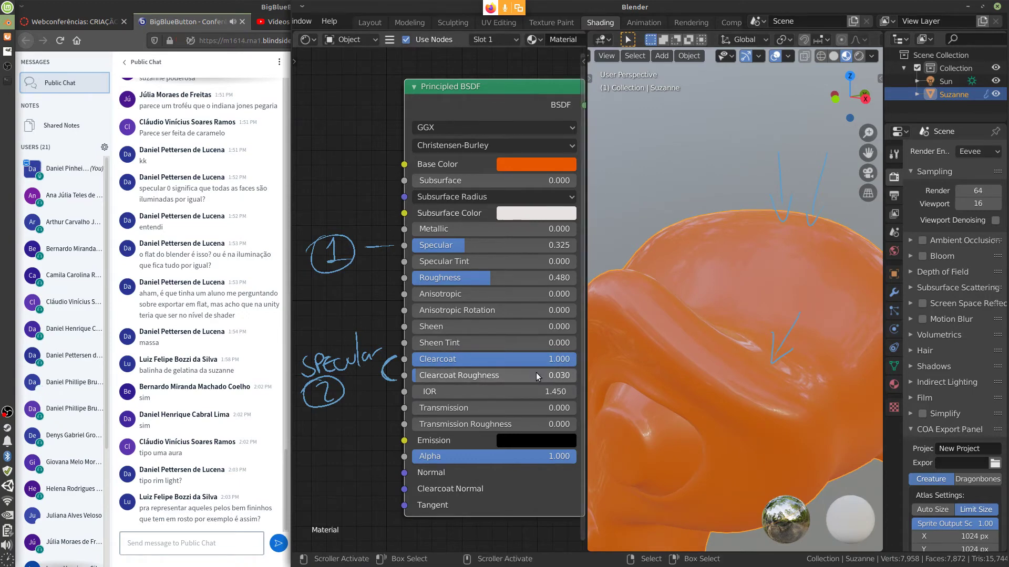
drag(557, 360, 625, 380)
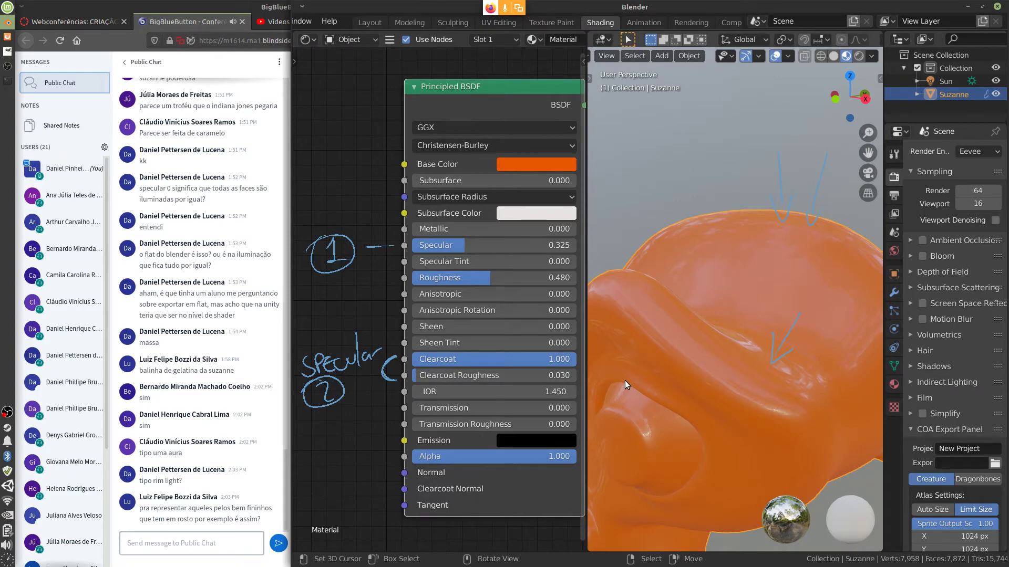
drag(428, 228, 730, 228)
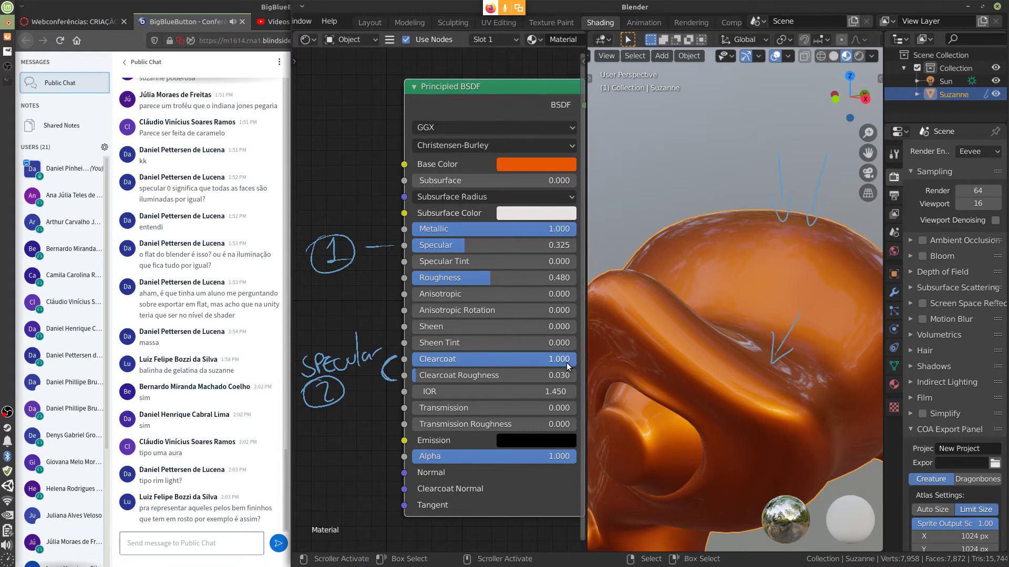
mouse_move(565, 364)
mouse_down()
mouse_move(420, 372)
mouse_move(577, 365)
mouse_up()
- Inspect the coated metal's reflections around Suzanne's head, and set Clearcoat and Clearcoat Roughness to 0
middle_drag(762, 400, 892, 414)
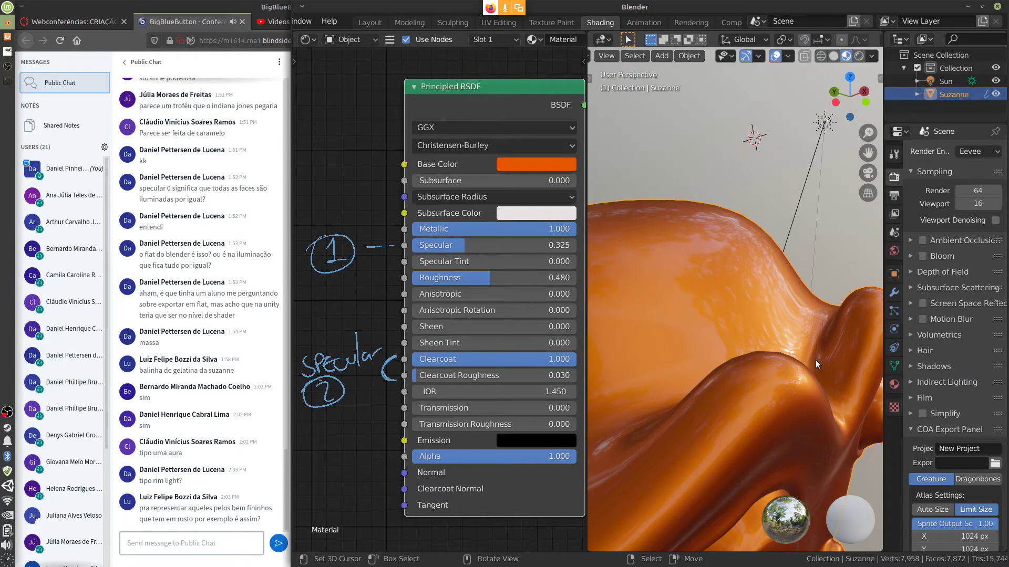
middle_drag(825, 393, 683, 380)
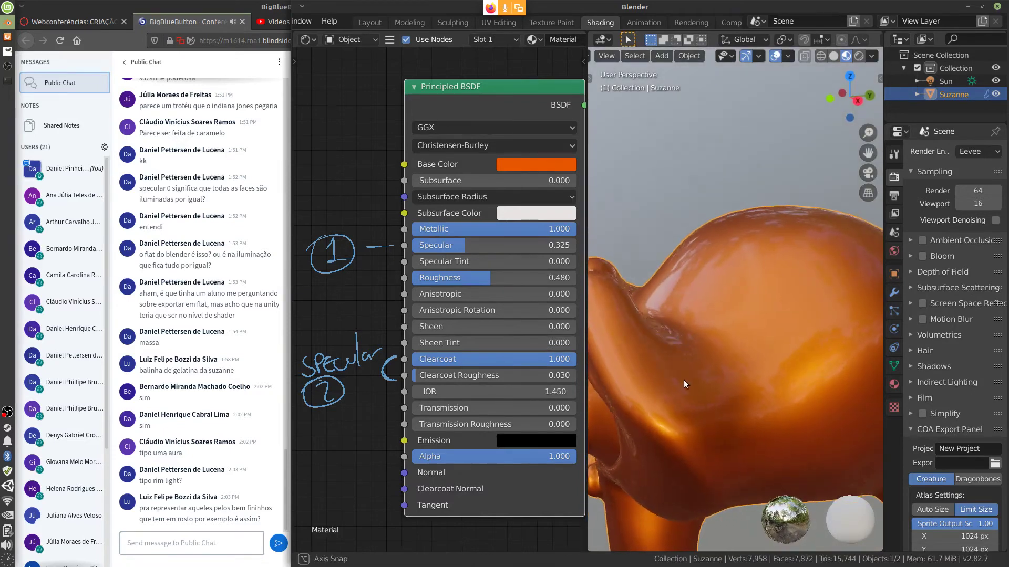
middle_drag(745, 394, 784, 342)
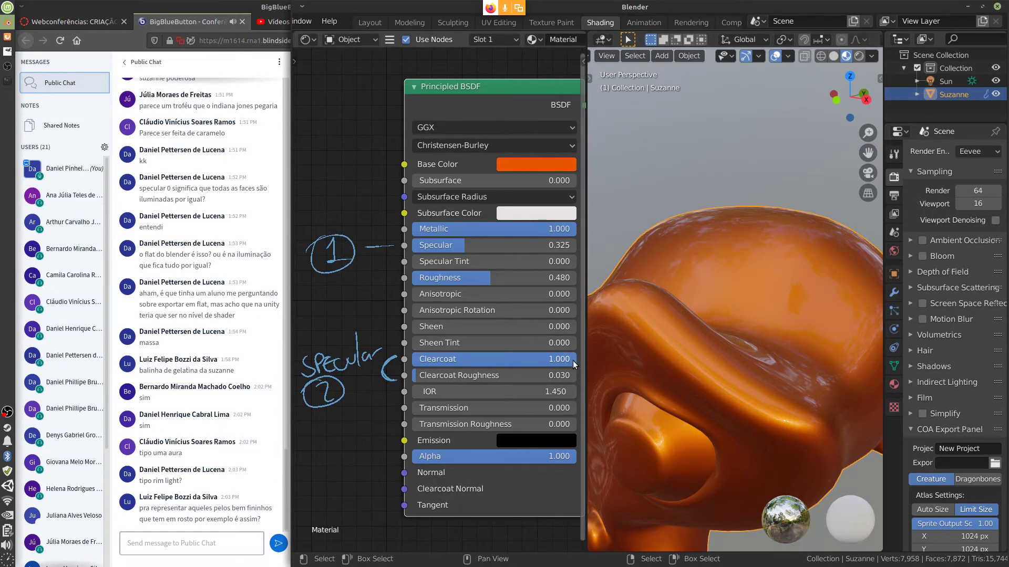
mouse_move(573, 361)
mouse_down()
mouse_move(424, 395)
mouse_move(497, 388)
mouse_move(399, 386)
mouse_move(494, 392)
mouse_move(420, 389)
mouse_up()
key(ctrl+z)
drag(563, 359, 496, 360)
key(BackSpace)
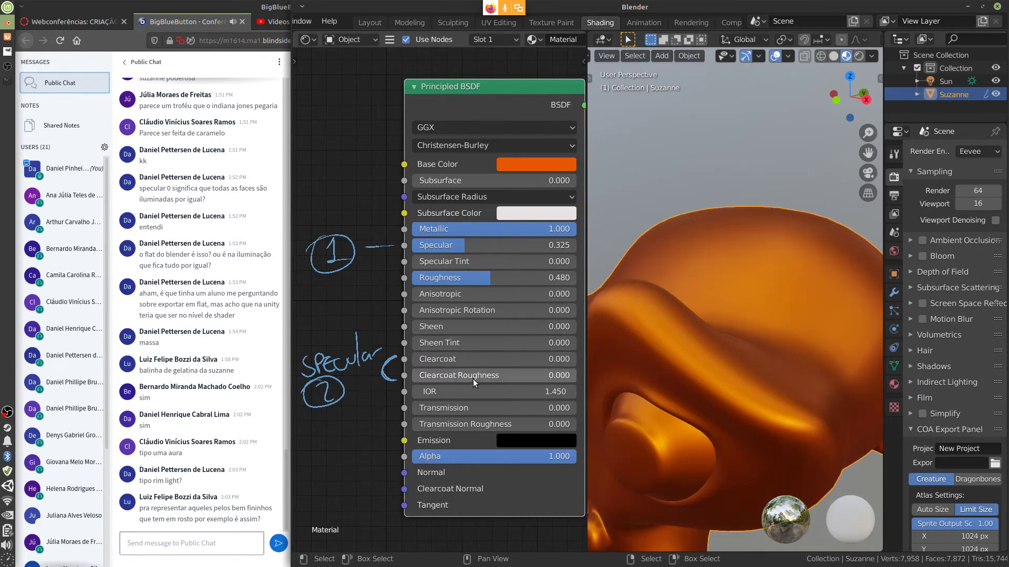
- Raise Clearcoat to 1, compare the look by undoing and redoing the change, and leave it undone
drag(466, 359, 546, 360)
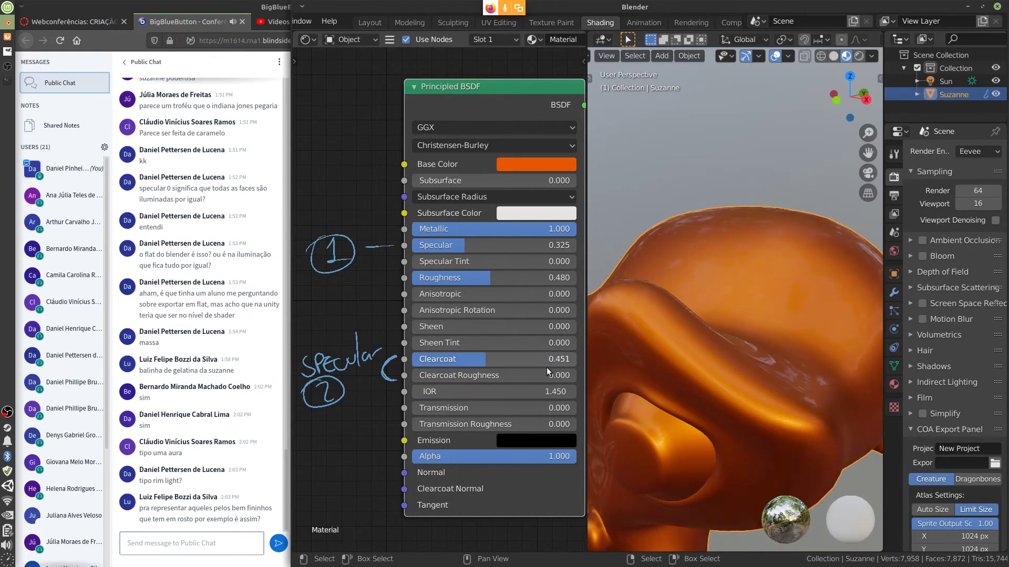
key(ctrl+z)
key(ctrl+shift+z)
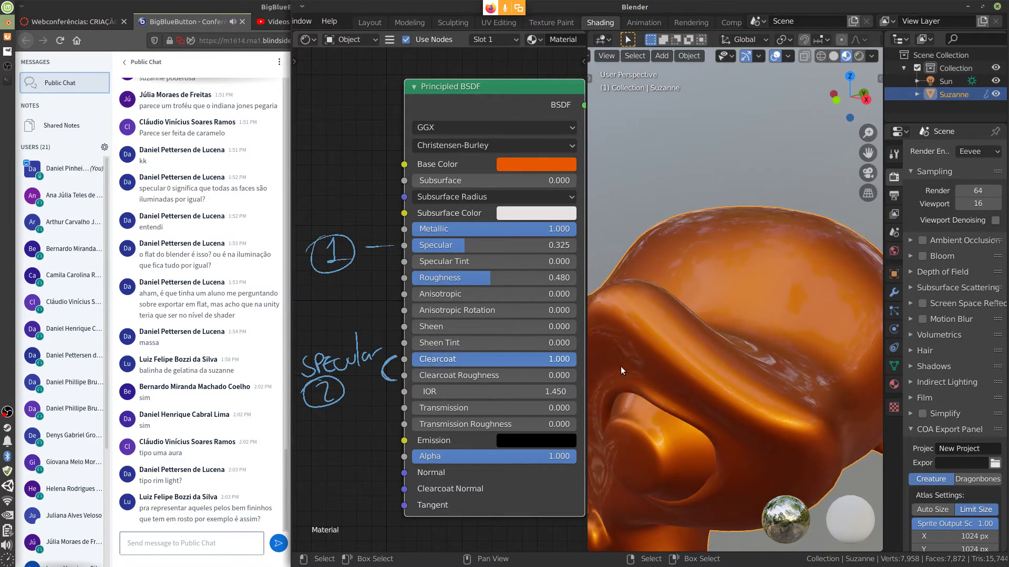
key(ctrl+z)
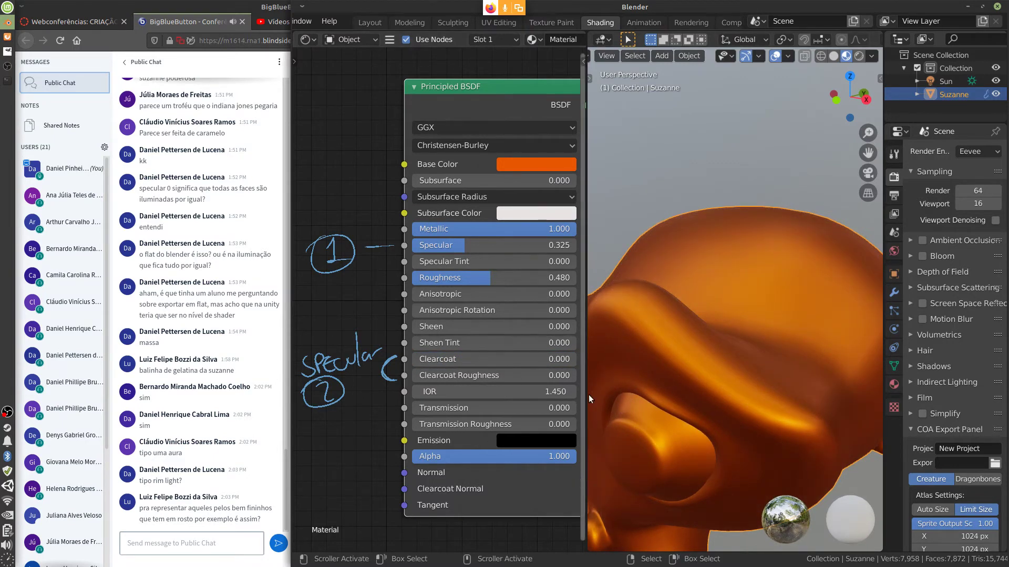
- Change the metallic material's Base Color to a near-white and check the whole Suzanne head
click(540, 163)
click(557, 238)
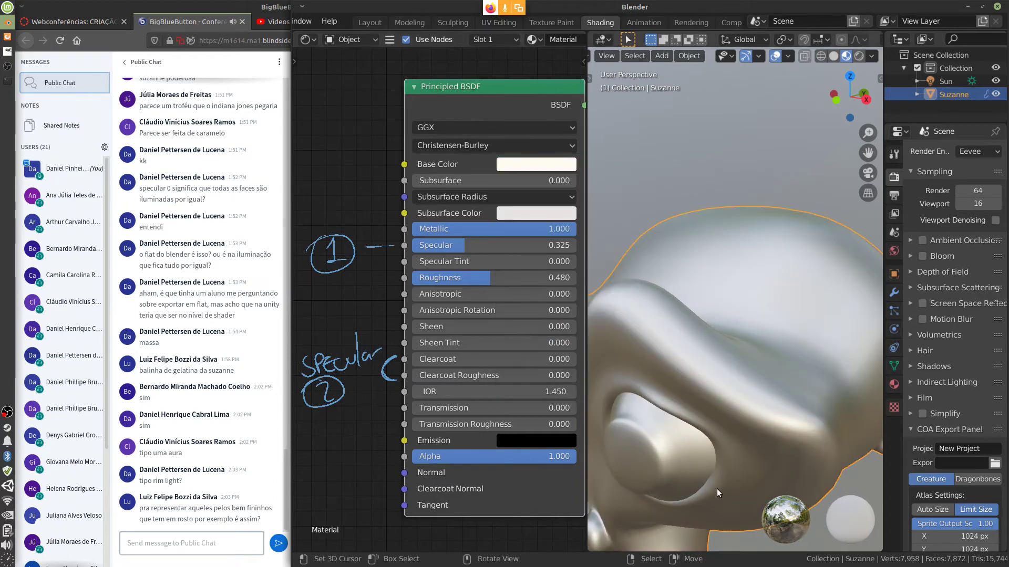
scroll(745, 395, down, 5)
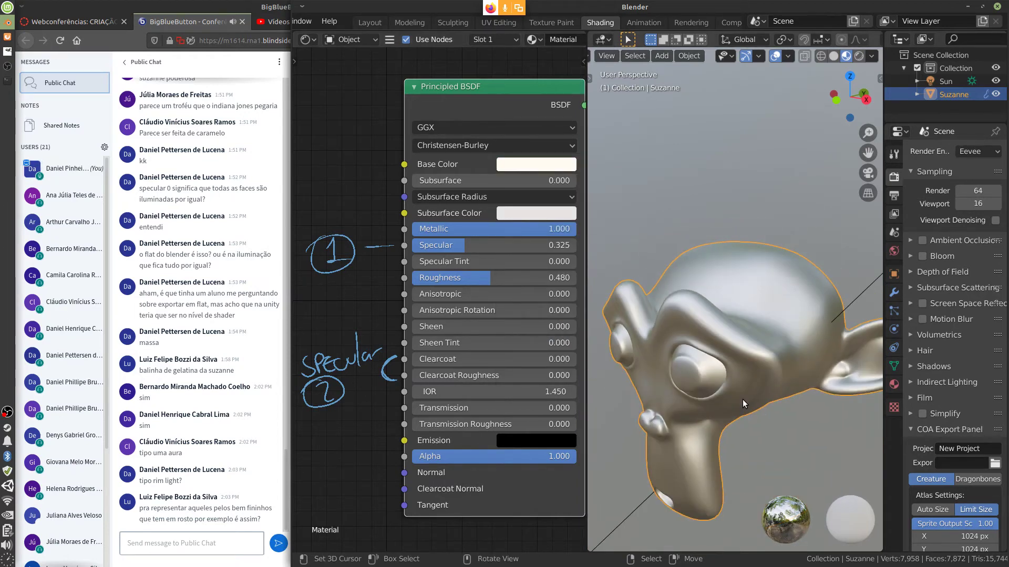
middle_drag(733, 409, 752, 361)
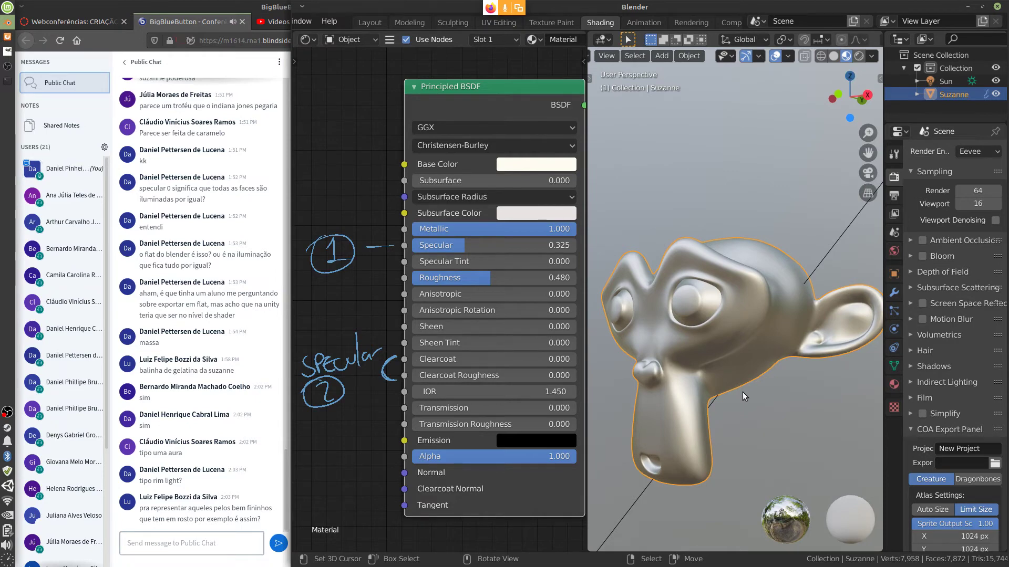
- Replace the old annotations with a bracket beside IOR, Transmission and Transmission Roughness, write "TRANSMIT", and erase that word
mouse_move(389, 357)
mouse_down()
mouse_move(373, 393)
mouse_move(338, 399)
mouse_move(347, 351)
mouse_move(324, 362)
mouse_move(336, 249)
mouse_move(335, 260)
mouse_move(389, 247)
mouse_move(359, 259)
mouse_move(314, 246)
mouse_up()
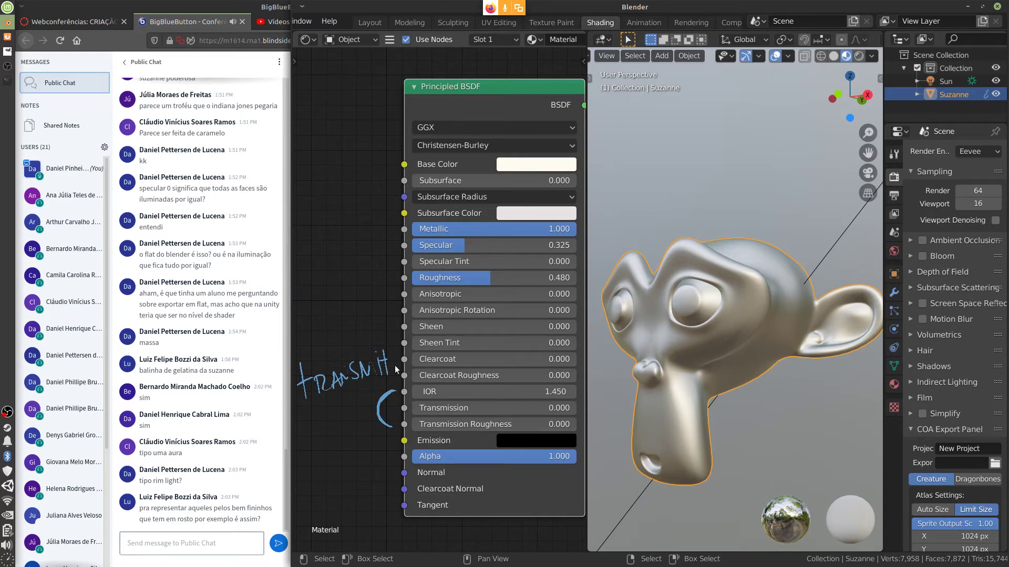
mouse_move(395, 364)
right_down()
mouse_move(364, 374)
mouse_move(357, 361)
mouse_move(309, 391)
right_up()
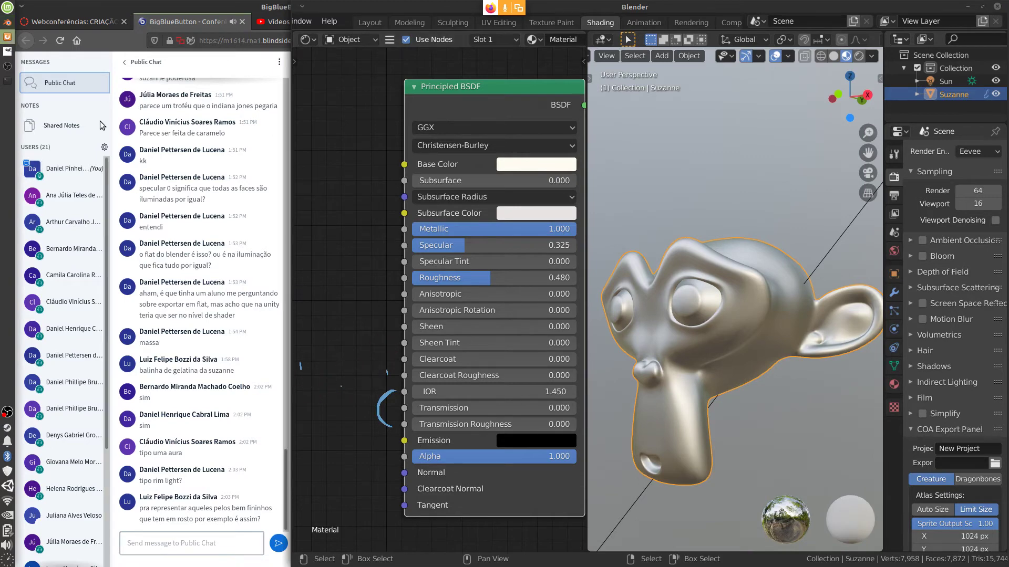
- Switch to GIMP and sketch two horizontal surface lines, a light ray arrow striking the upper one, and rays scattering between them
click(8, 51)
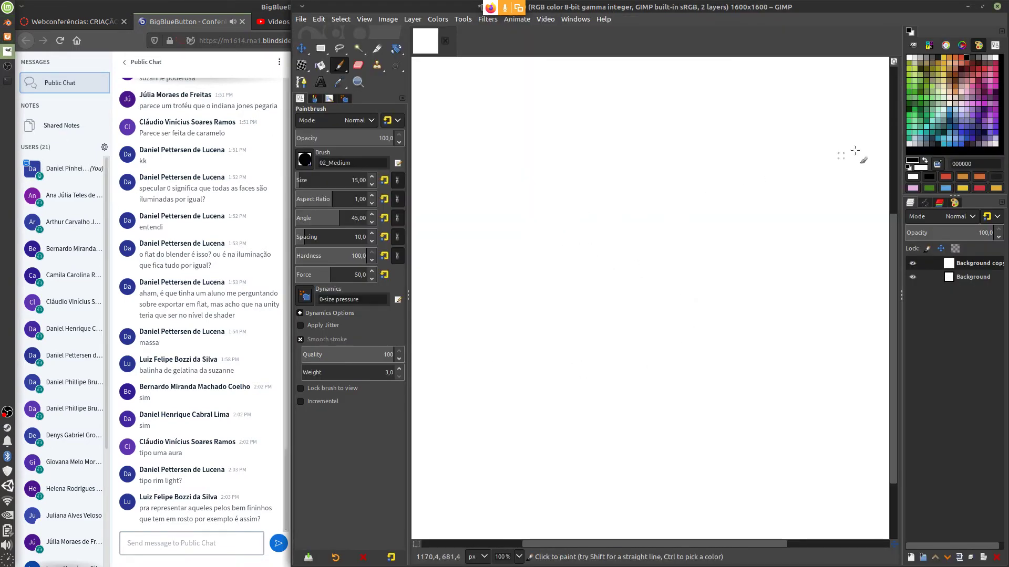
drag(453, 229, 839, 236)
drag(441, 375, 818, 384)
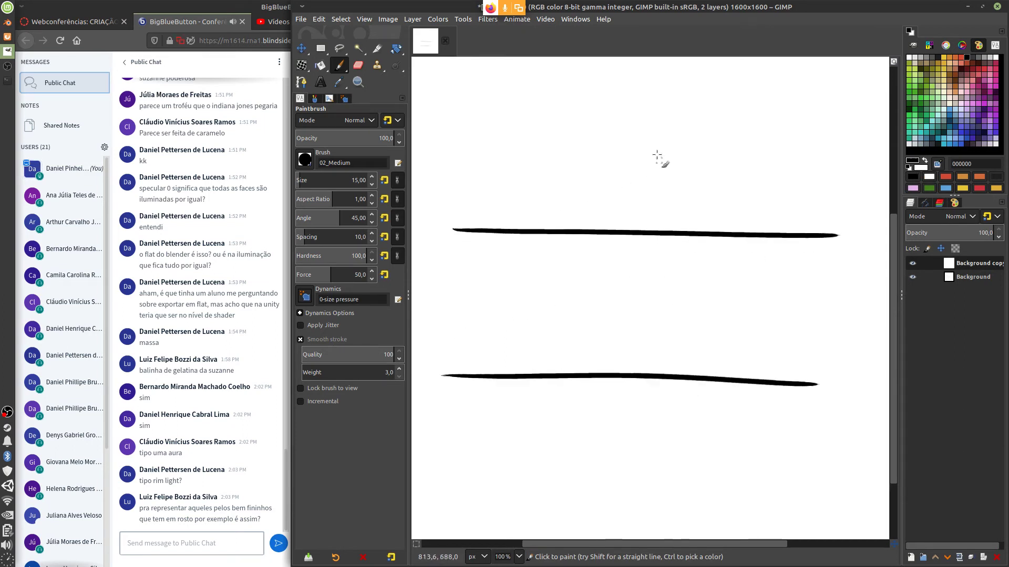
mouse_move(505, 86)
mouse_down()
mouse_move(564, 227)
mouse_move(544, 209)
mouse_move(565, 228)
mouse_up()
mouse_move(563, 195)
mouse_down()
mouse_move(567, 229)
mouse_move(493, 362)
mouse_up()
drag(561, 256, 549, 348)
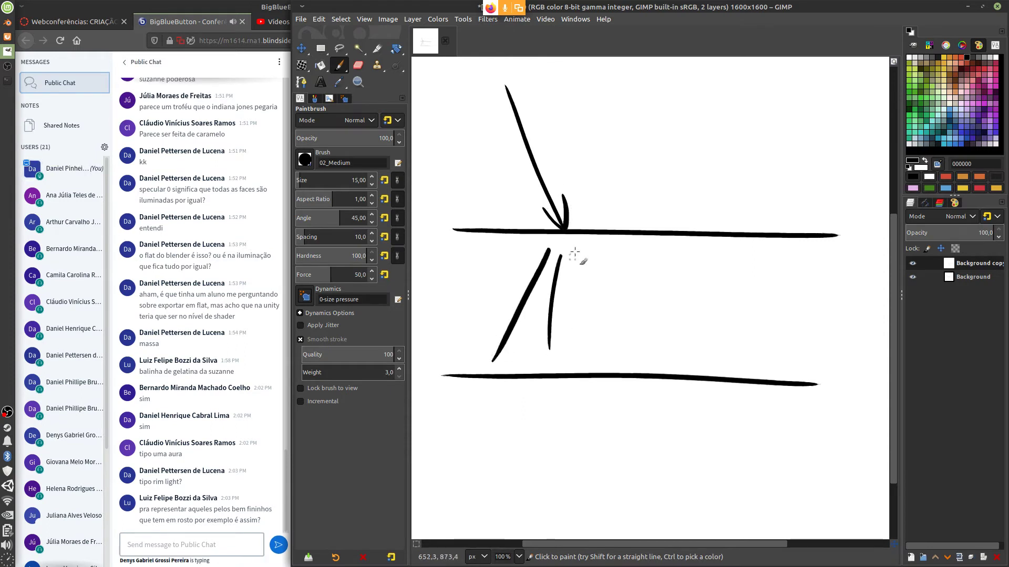
drag(581, 240, 591, 328)
mouse_move(606, 252)
mouse_down()
mouse_move(637, 322)
mouse_move(681, 331)
mouse_up()
- Draw four downward arrows leaving the lower surface line of the scattering sketch
mouse_move(501, 404)
mouse_down()
mouse_move(505, 511)
mouse_move(514, 482)
mouse_up()
drag(555, 407, 557, 518)
drag(544, 483, 571, 489)
drag(602, 420, 605, 517)
drag(588, 481, 621, 488)
drag(653, 419, 655, 520)
drag(638, 489, 669, 493)
- Label the scattering sketch with a circled "SSS", and clear the whole canvas
mouse_move(656, 94)
mouse_down()
mouse_move(659, 116)
mouse_move(629, 126)
mouse_move(663, 126)
mouse_up()
drag(707, 95, 689, 127)
mouse_move(683, 70)
mouse_down()
mouse_move(675, 166)
mouse_move(617, 88)
mouse_up()
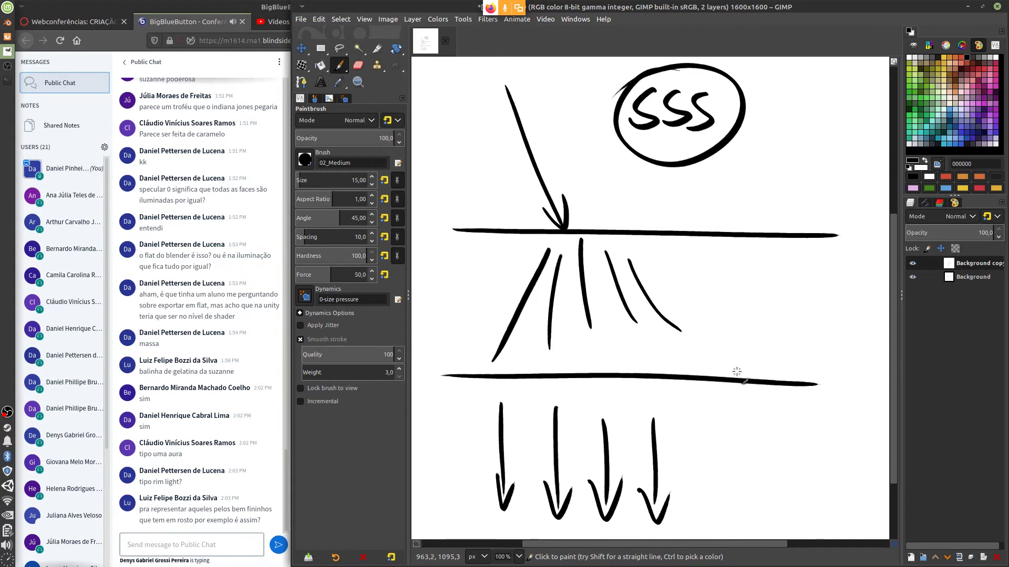
key(ctrl+z)
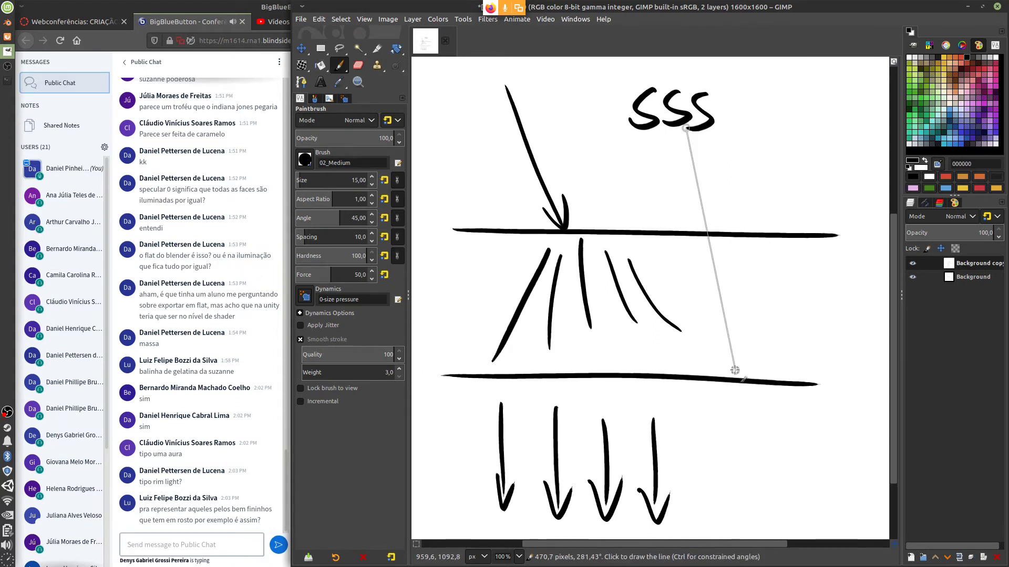
key(Delete)
- Sketch two new surface lines with a single ray bending through them to an arrowhead, and label it "TRANSMISSÃO"
drag(450, 186, 843, 175)
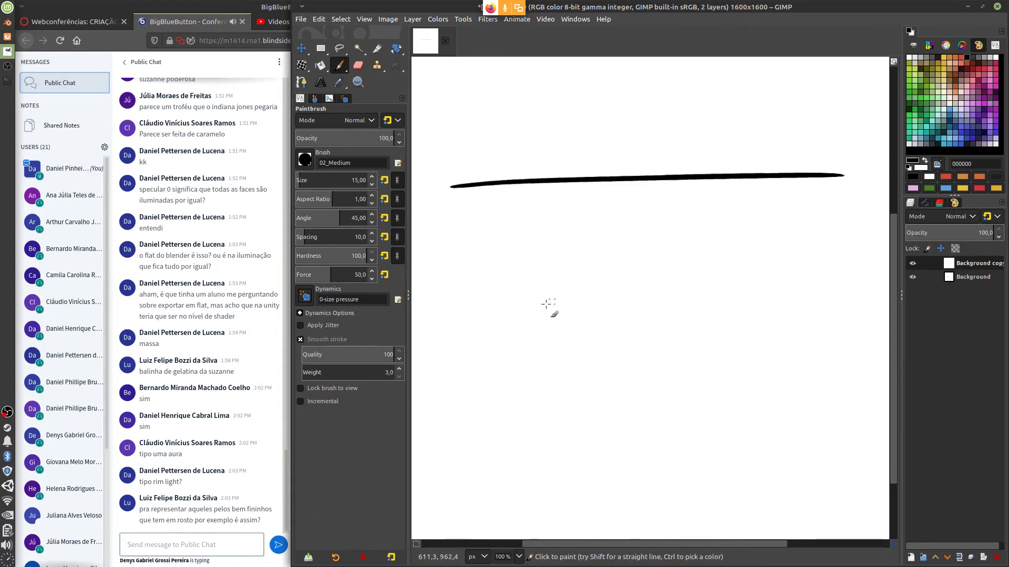
drag(447, 335, 835, 327)
mouse_move(495, 75)
mouse_down()
mouse_move(586, 178)
mouse_move(608, 304)
mouse_up()
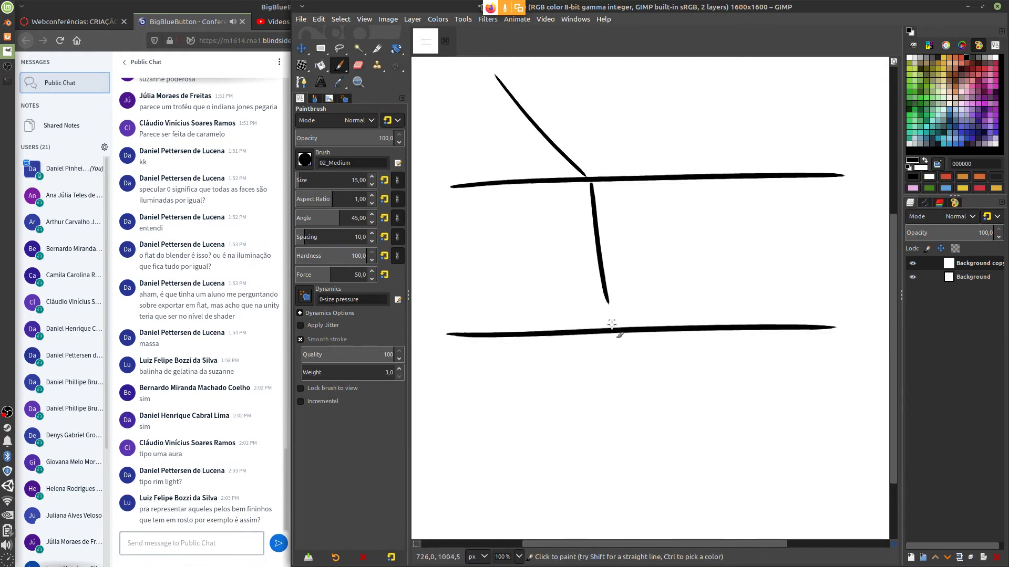
mouse_move(612, 339)
mouse_down()
mouse_move(704, 447)
mouse_move(704, 467)
mouse_up()
drag(671, 435, 704, 465)
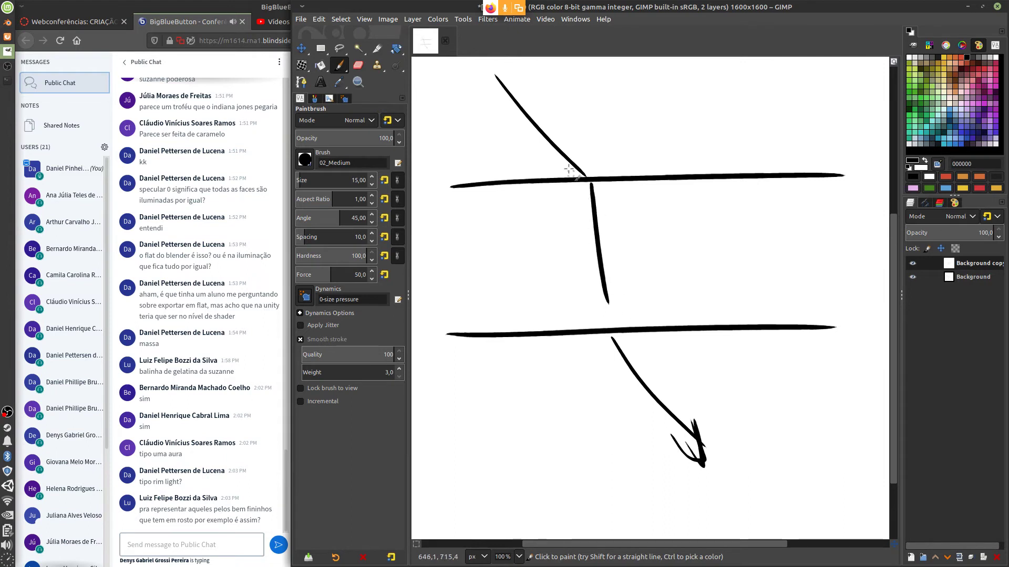
mouse_move(655, 231)
mouse_down()
mouse_move(652, 260)
mouse_move(679, 238)
mouse_move(699, 259)
mouse_move(731, 239)
mouse_move(750, 262)
mouse_move(779, 256)
mouse_move(789, 267)
mouse_move(817, 255)
mouse_move(836, 266)
mouse_move(841, 236)
mouse_move(853, 260)
mouse_up()
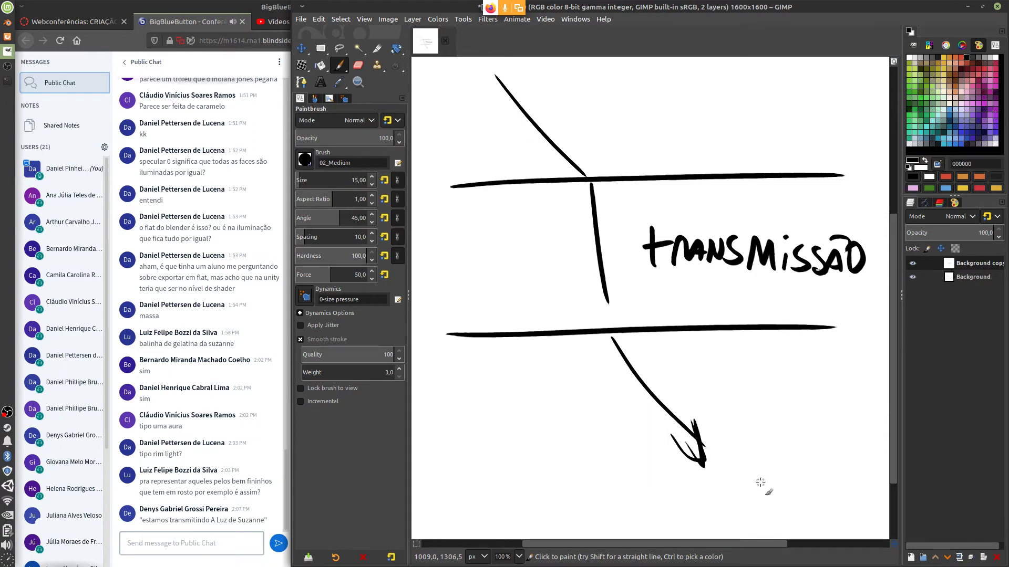
mouse_move(667, 112)
mouse_down()
mouse_move(669, 143)
mouse_move(705, 140)
mouse_move(709, 152)
mouse_up()
mouse_move(710, 116)
mouse_down()
mouse_move(710, 147)
mouse_move(719, 132)
mouse_move(734, 146)
mouse_up()
mouse_move(728, 149)
mouse_down()
mouse_move(740, 116)
mouse_move(747, 148)
mouse_up()
drag(733, 138, 745, 137)
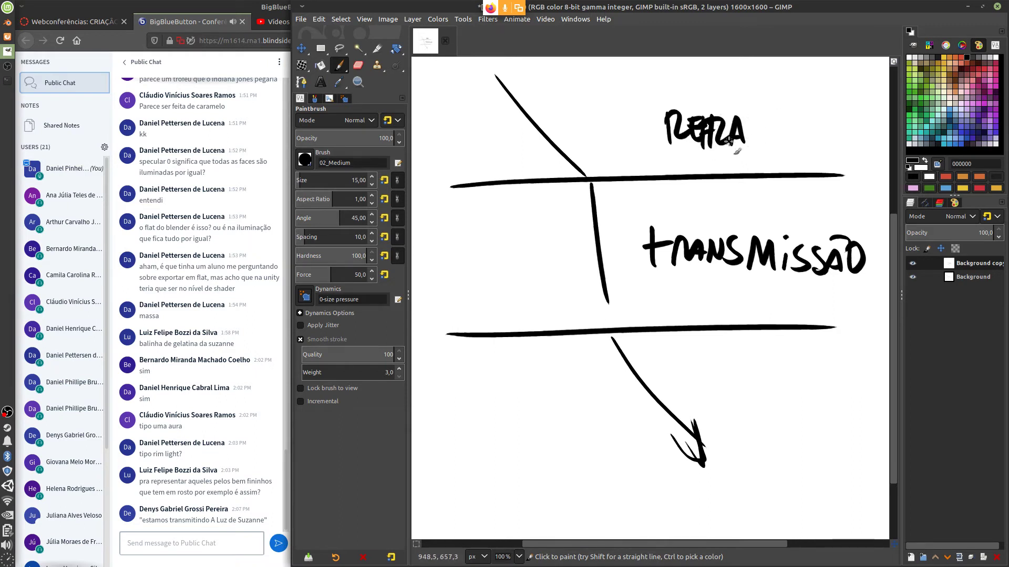
key(shift+c)
mouse_move(760, 130)
mouse_down()
mouse_move(703, 146)
mouse_move(726, 135)
mouse_up()
click(751, 141)
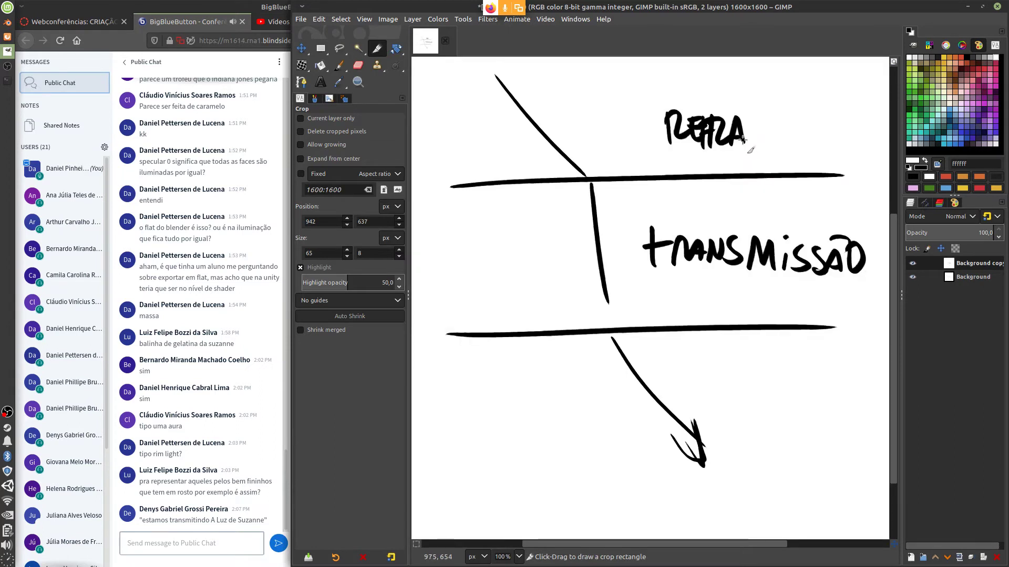
key(x)
key(p)
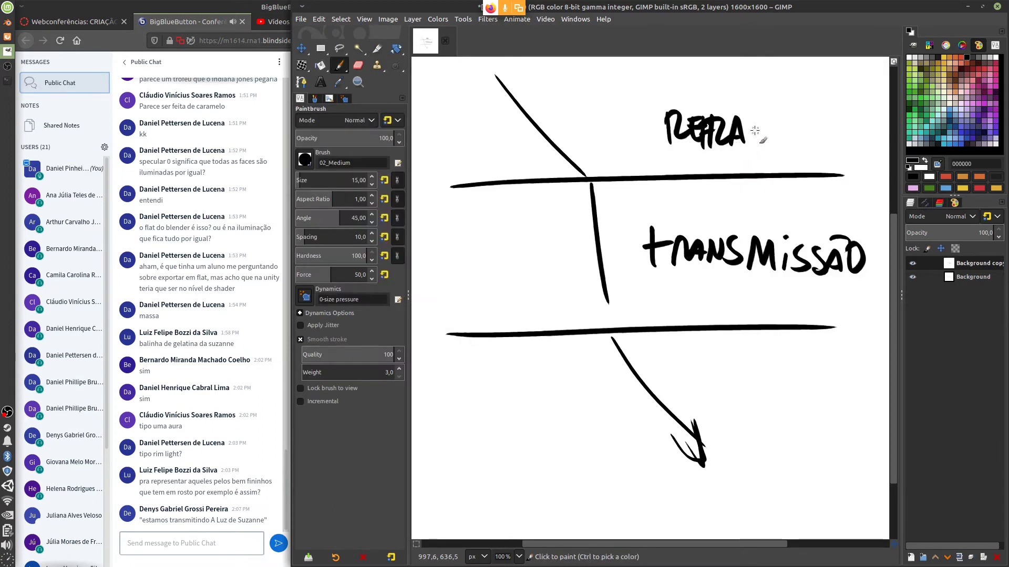
mouse_move(752, 132)
mouse_down()
mouse_move(707, 155)
mouse_move(757, 124)
mouse_move(683, 134)
mouse_move(672, 118)
mouse_move(779, 118)
mouse_up()
key(x)
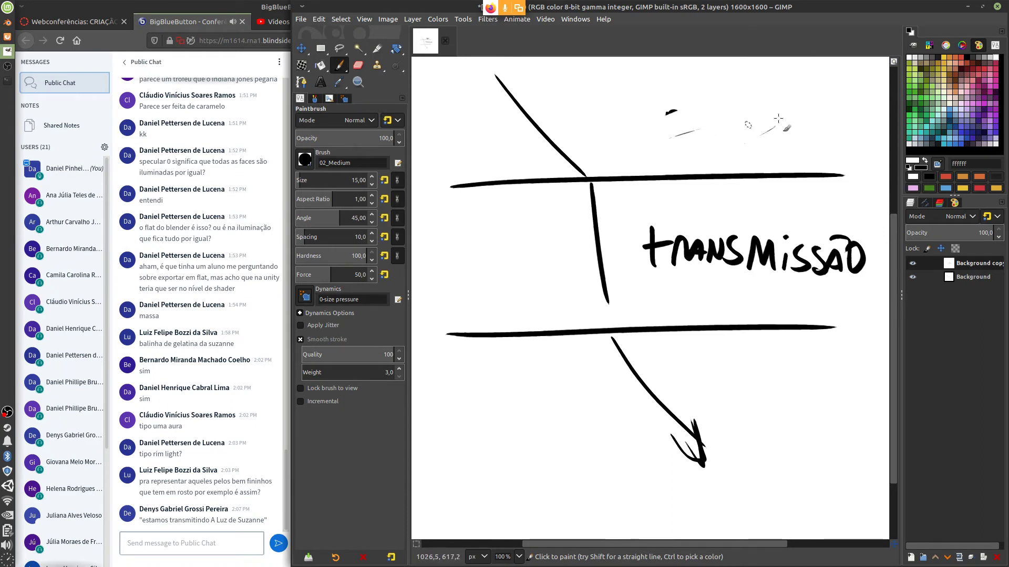
mouse_move(683, 133)
mouse_down()
mouse_move(697, 97)
mouse_move(648, 139)
mouse_up()
key(x)
- Handwrite "REFRAÇÃO" in black above the upper surface line of the transmission sketch
mouse_move(643, 102)
mouse_down()
mouse_move(672, 129)
mouse_move(672, 109)
mouse_move(695, 108)
mouse_move(692, 138)
mouse_up()
mouse_move(692, 107)
mouse_down()
mouse_move(711, 105)
mouse_move(710, 120)
mouse_up()
mouse_move(719, 108)
mouse_down()
mouse_move(718, 131)
mouse_move(765, 124)
mouse_up()
mouse_move(744, 130)
mouse_down()
mouse_move(767, 120)
mouse_move(765, 143)
mouse_up()
mouse_move(786, 136)
mouse_down()
mouse_move(803, 135)
mouse_move(814, 110)
mouse_up()
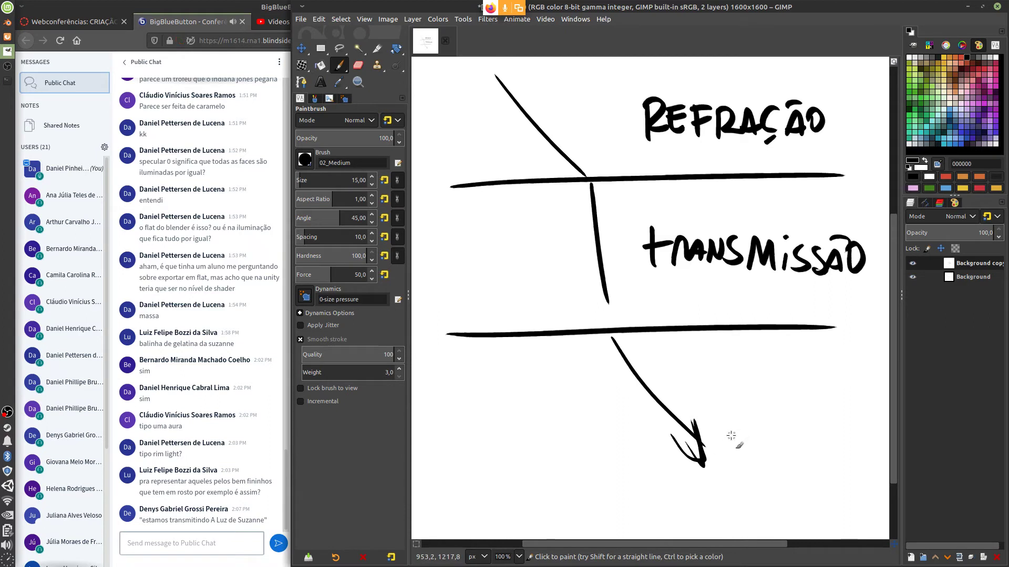
- Handwrite "I.O.R." below the lower surface line, beside the outgoing arrow
drag(735, 379, 736, 411)
click(753, 407)
drag(776, 374, 836, 404)
click(796, 404)
click(845, 402)
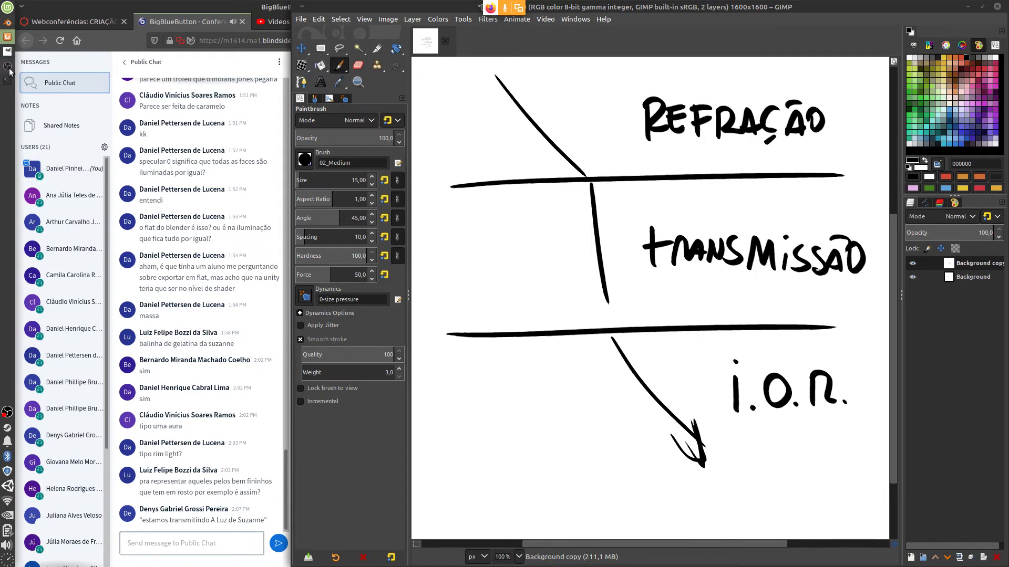
- Switch to Blender, try the material's IOR at 0, and set both IOR and Transmission to 1
click(8, 23)
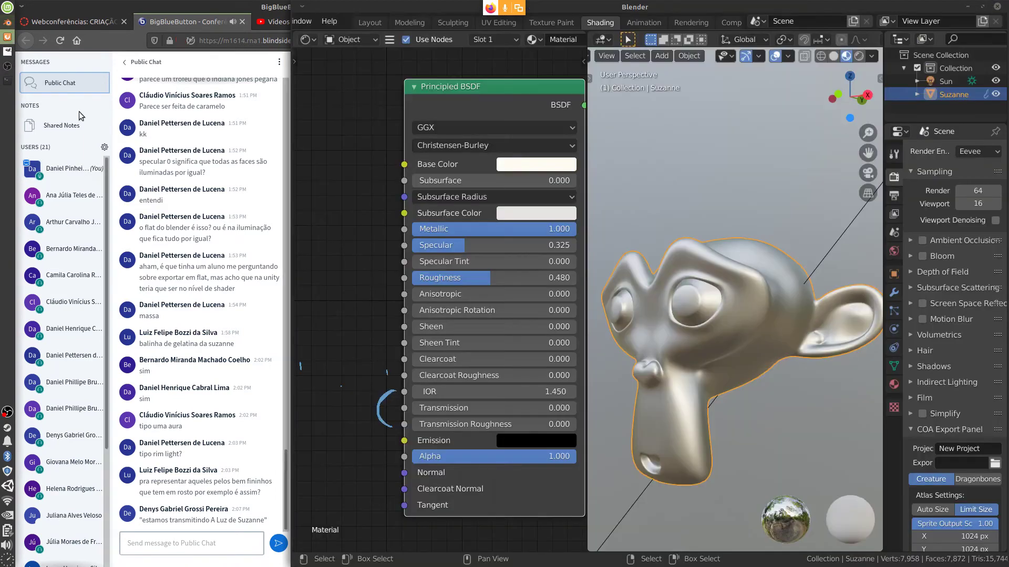
click(483, 393)
text(0)
key(Return)
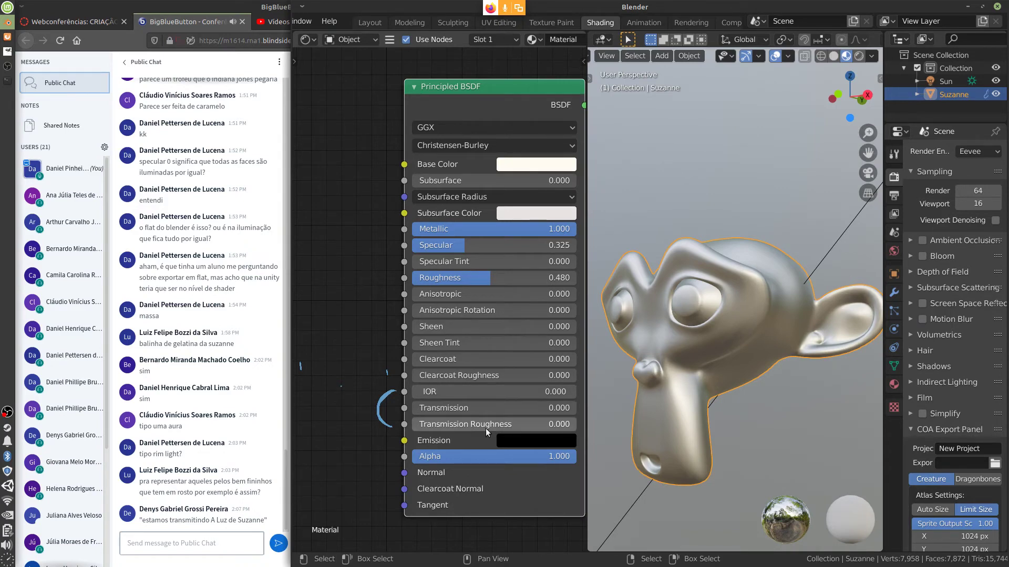
click(496, 396)
text(1)
key(Return)
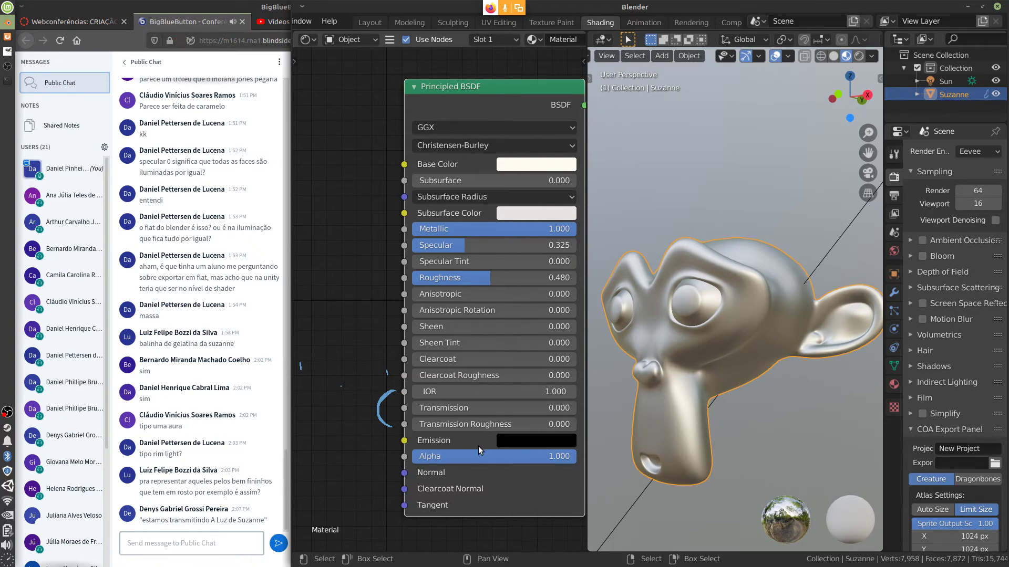
key(ctrl+v)
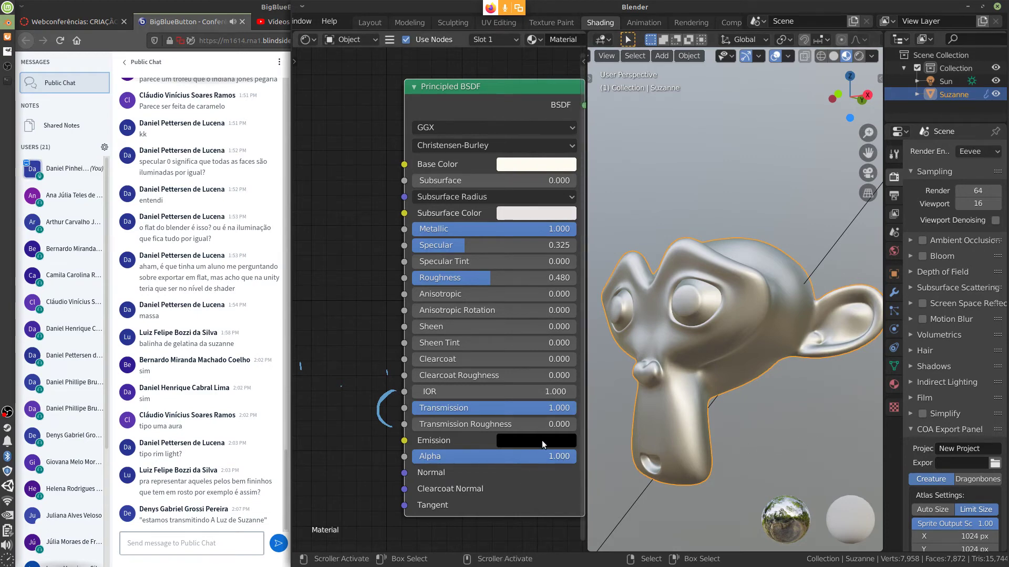
- Test Alpha at 0 and return it to 1, and lower Metallic to 0 to examine the transmissive Suzanne
key(BackSpace)
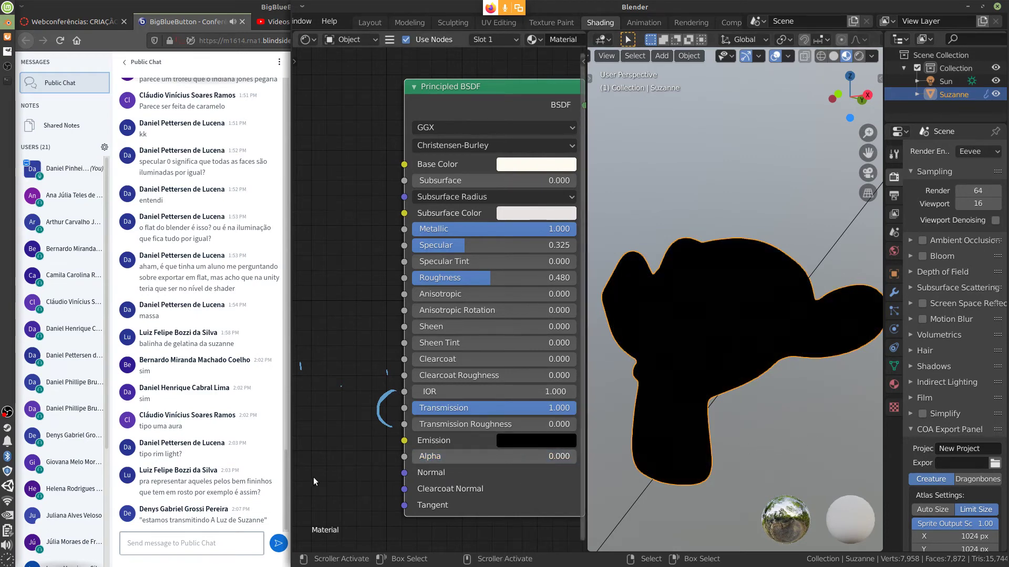
drag(421, 457, 613, 460)
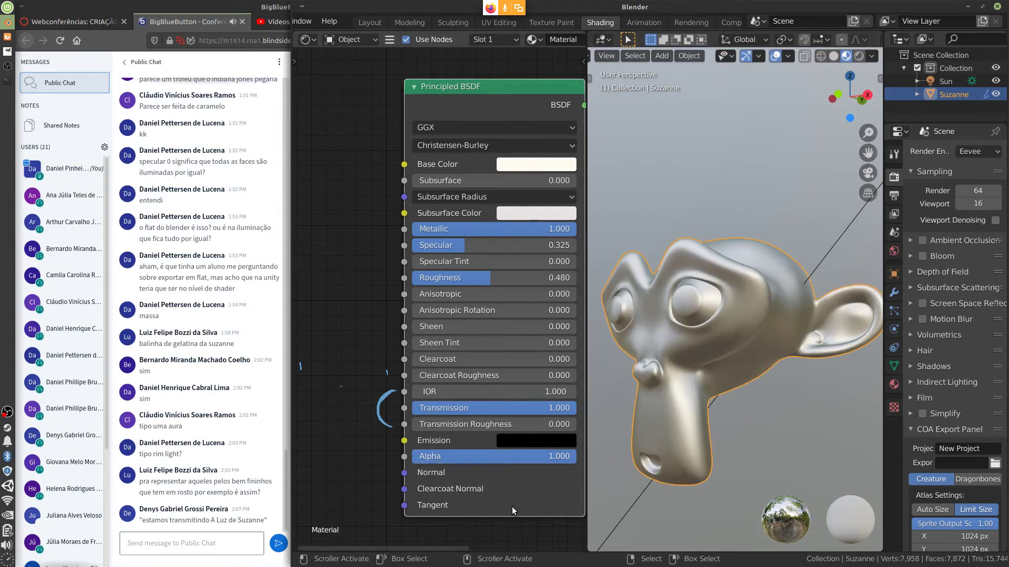
drag(575, 230, 308, 275)
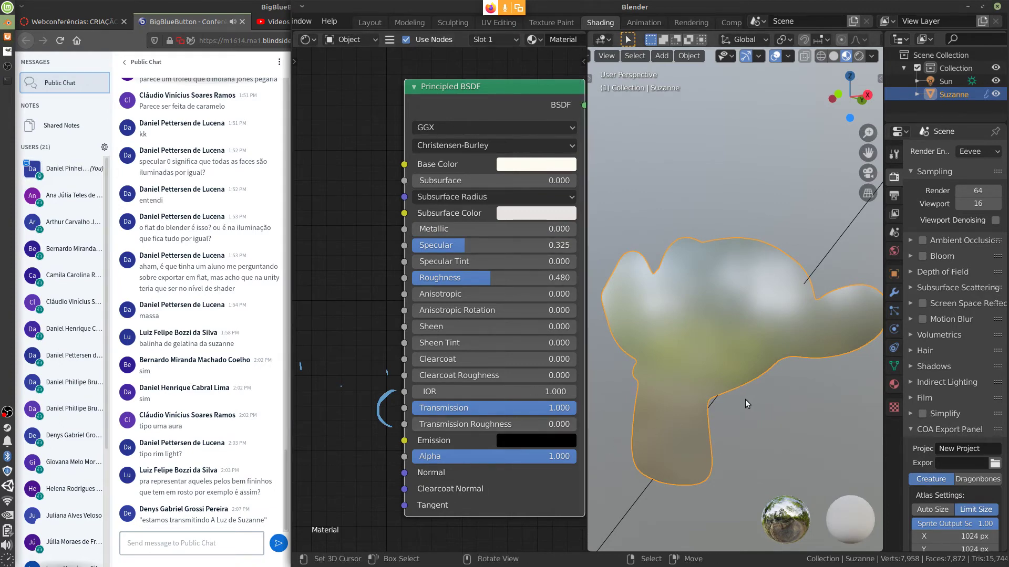
middle_drag(734, 401, 766, 370)
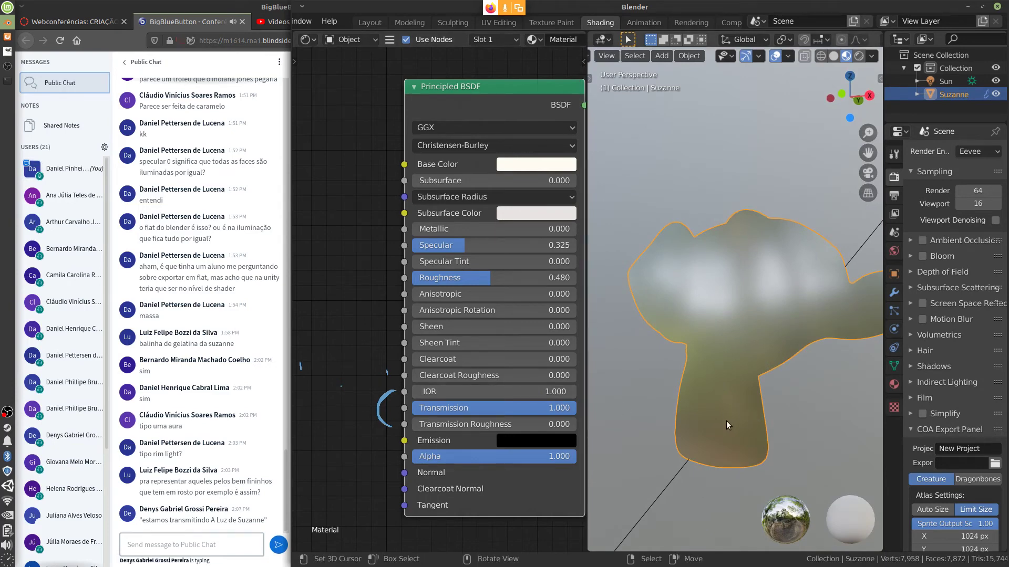
middle_drag(726, 421, 626, 387)
- Compare Suzanne's look at IOR 0, return IOR to 1, and examine the transmissive head from several angles
click(500, 395)
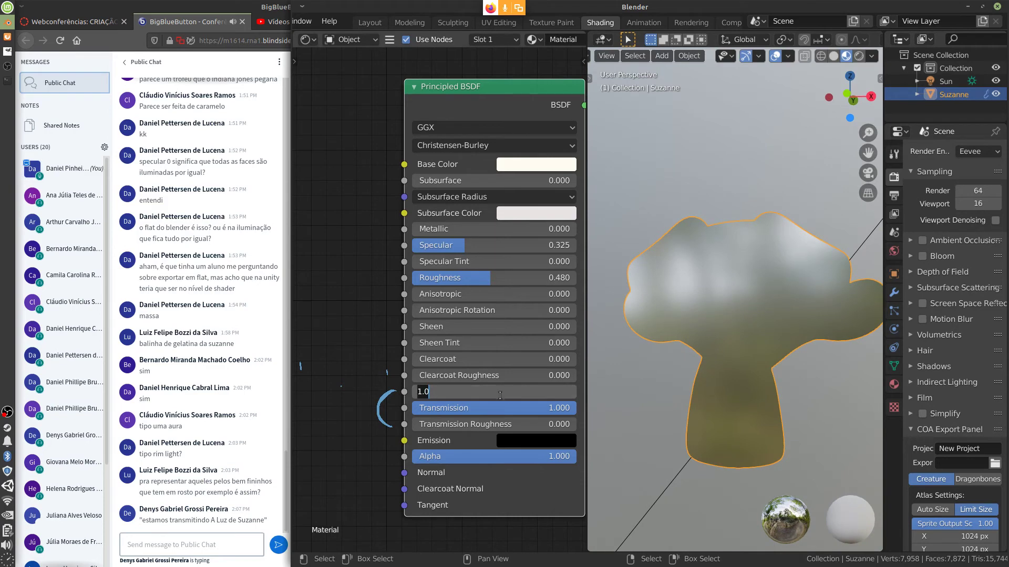
text(0)
key(Return)
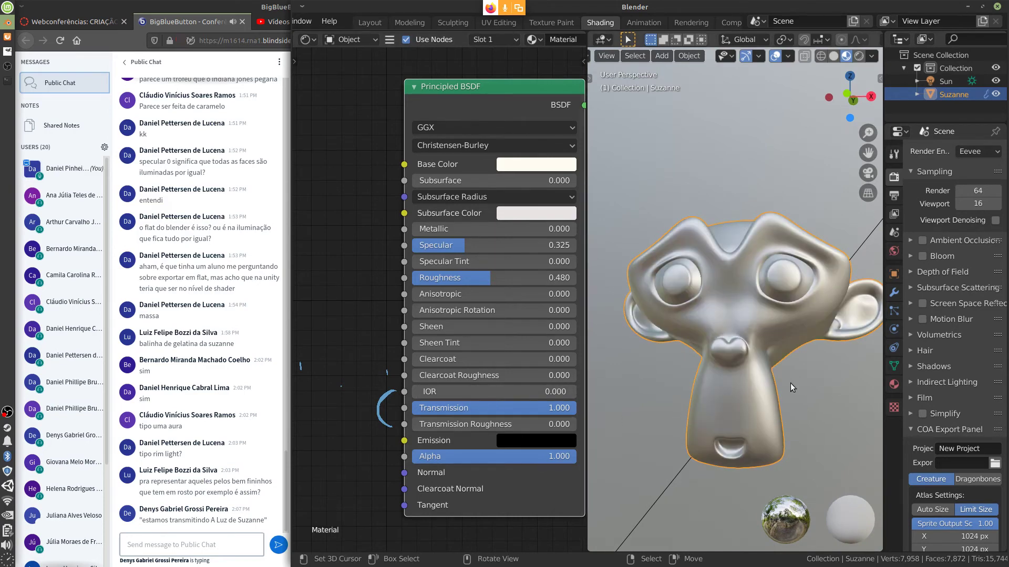
mouse_move(780, 383)
middle_down()
mouse_move(710, 390)
mouse_move(794, 391)
mouse_move(787, 390)
middle_up()
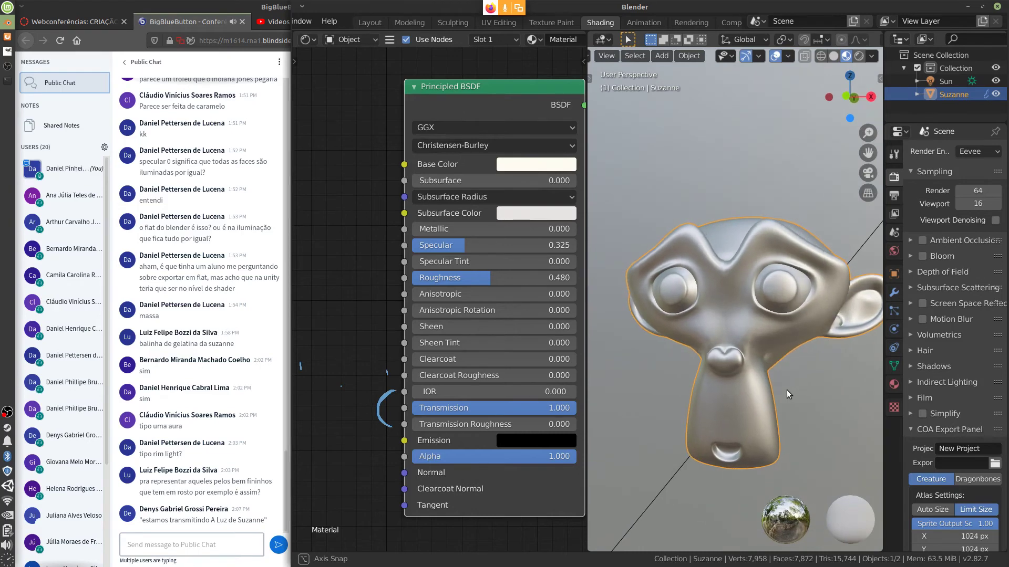
click(525, 394)
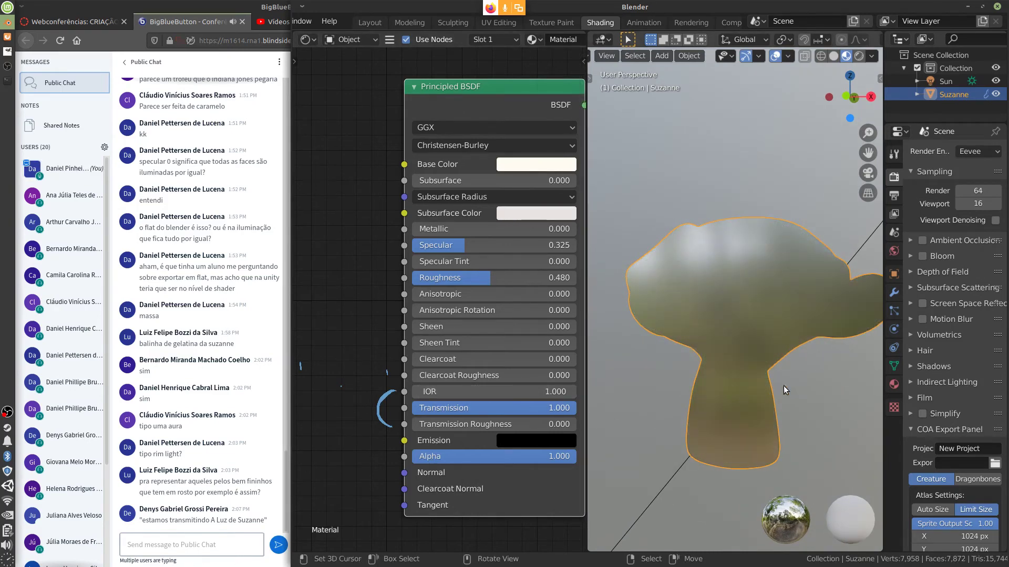
middle_drag(780, 386, 750, 387)
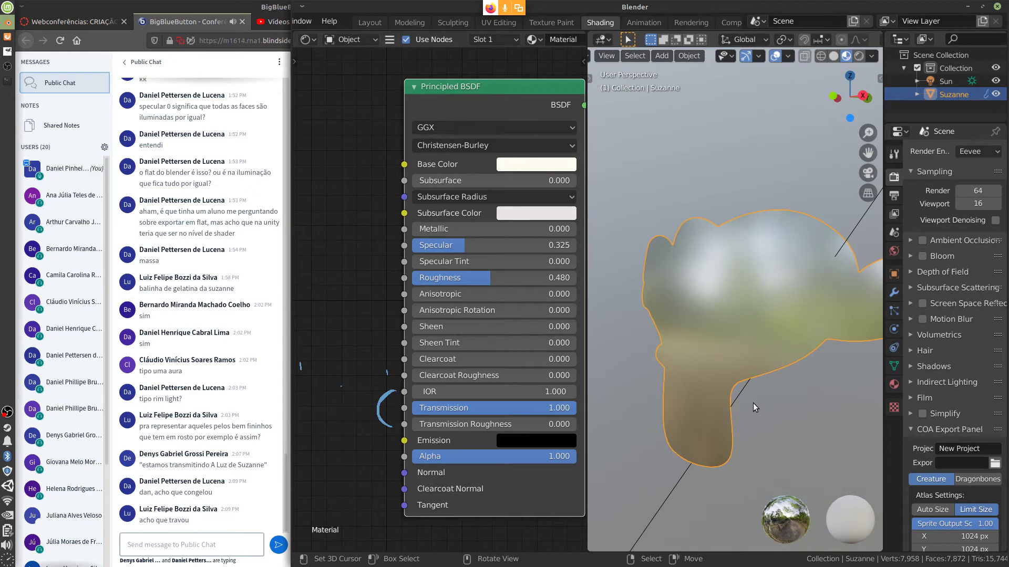
mouse_move(760, 392)
middle_down()
mouse_move(765, 398)
mouse_move(748, 399)
middle_up()
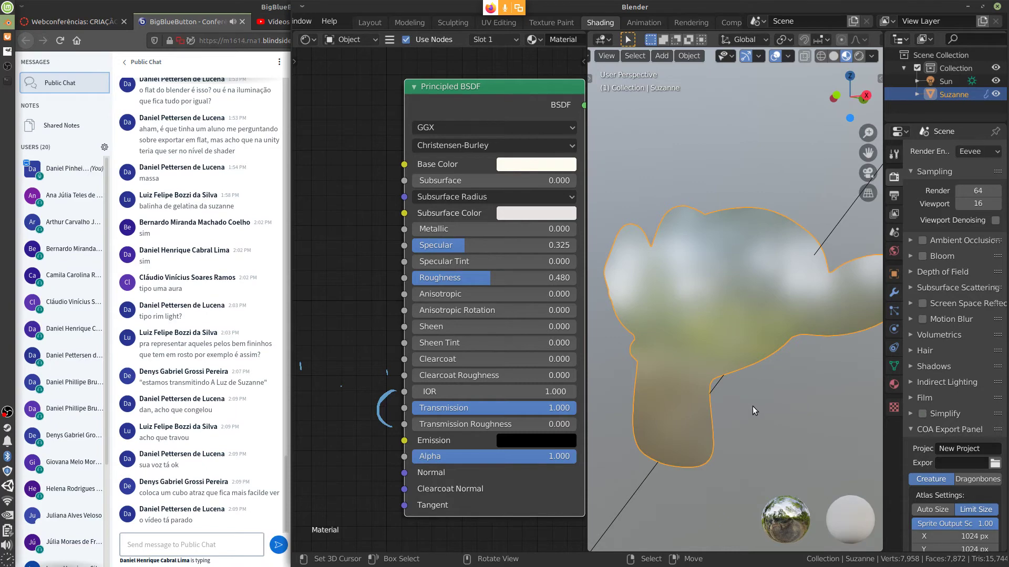
mouse_move(746, 392)
middle_down()
mouse_move(773, 388)
mouse_move(740, 390)
middle_up()
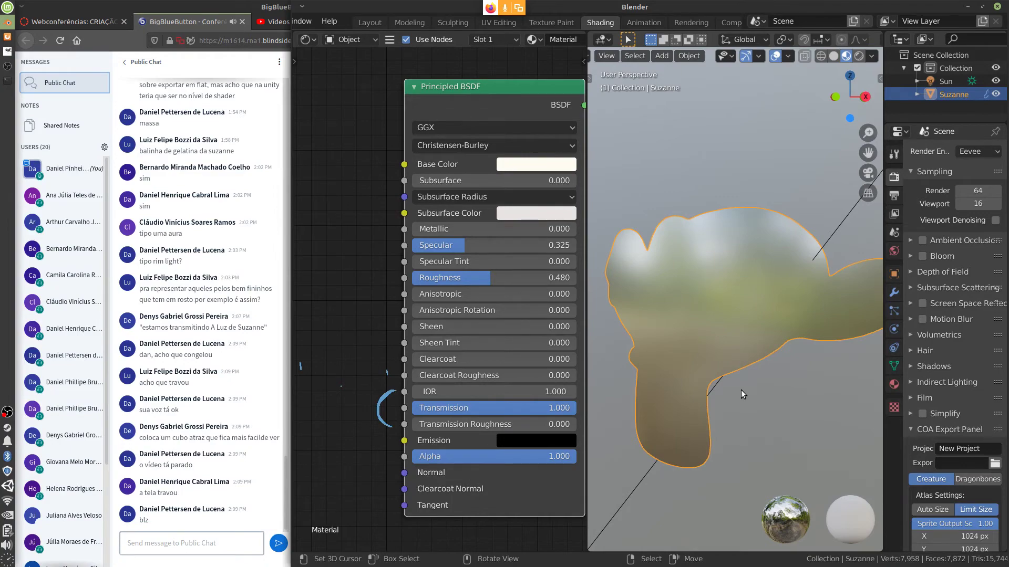
- Move the Blender window aside, switch to the BigBlueButton conference in Firefox, and pause and resume the session recording
drag(753, 7, 966, 42)
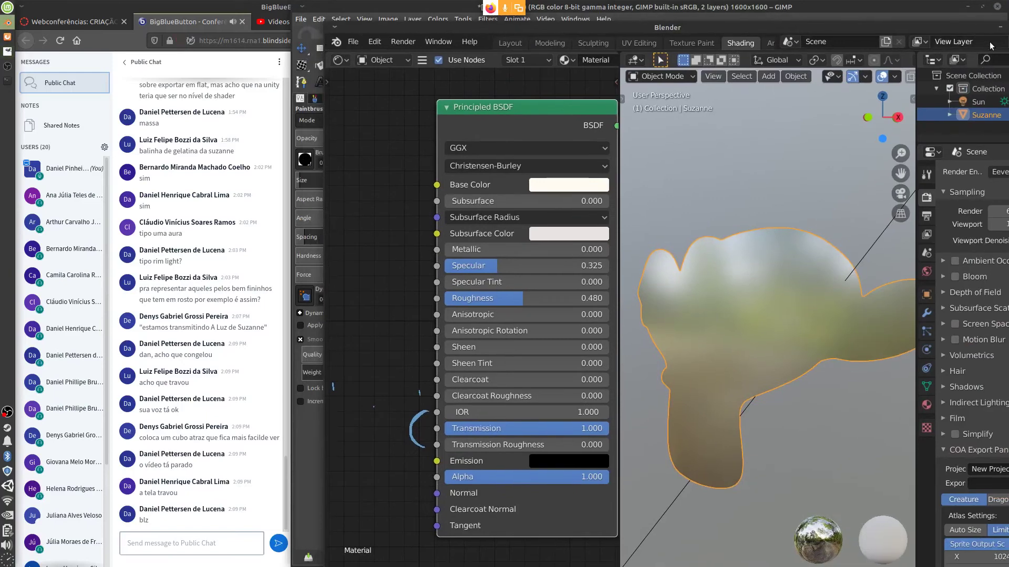
key(alt+Tab)
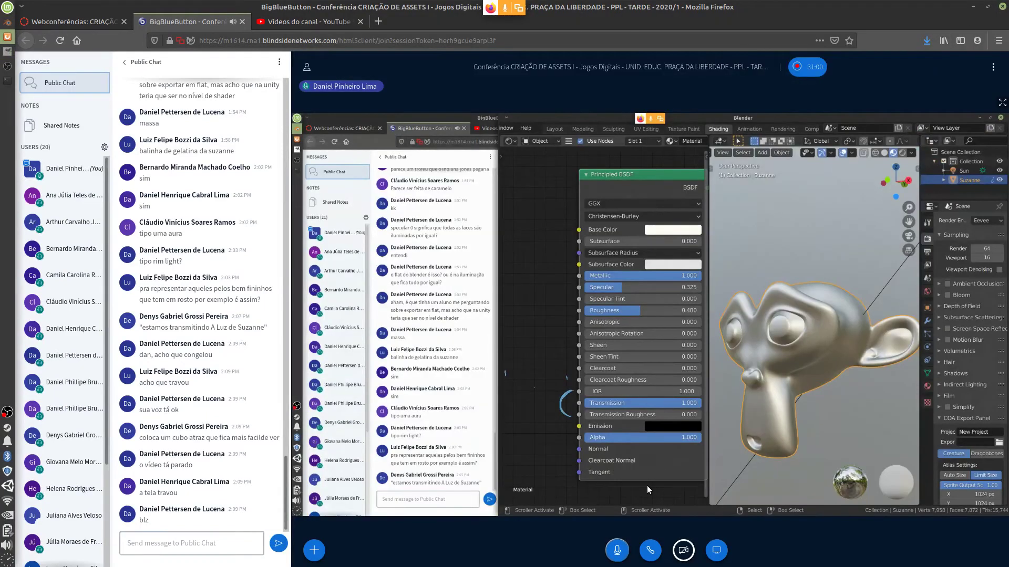
click(817, 70)
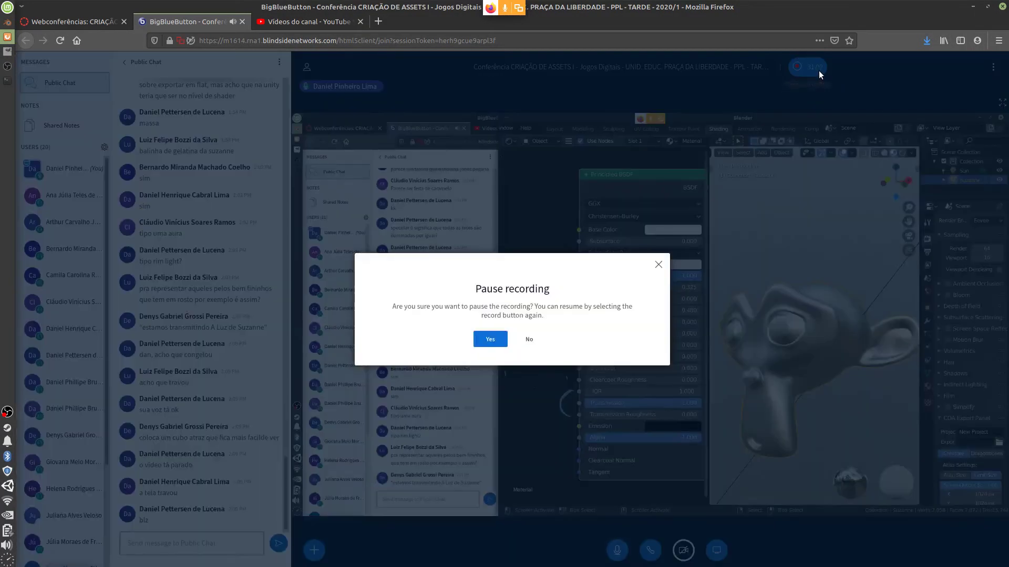
click(488, 340)
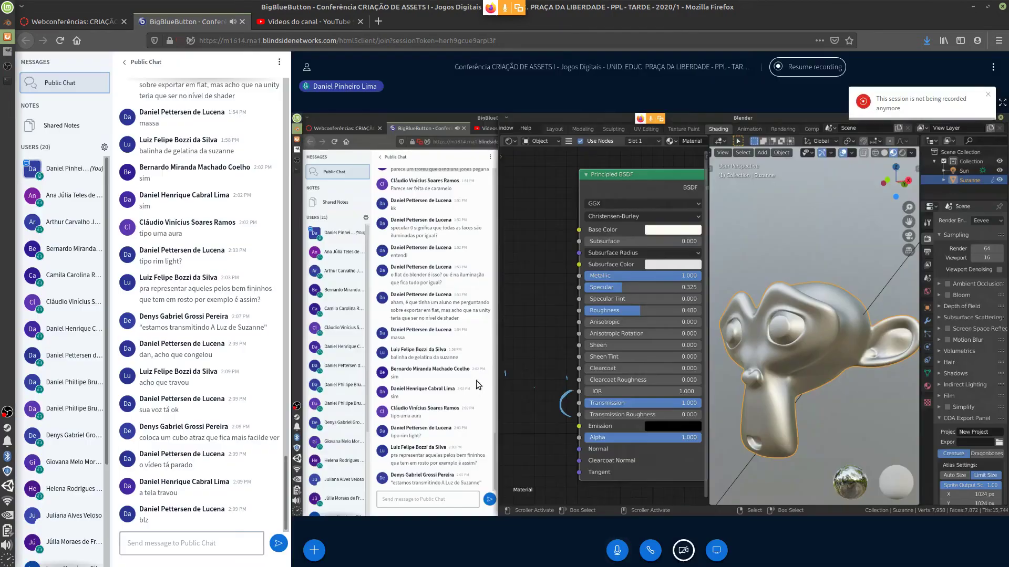
click(829, 68)
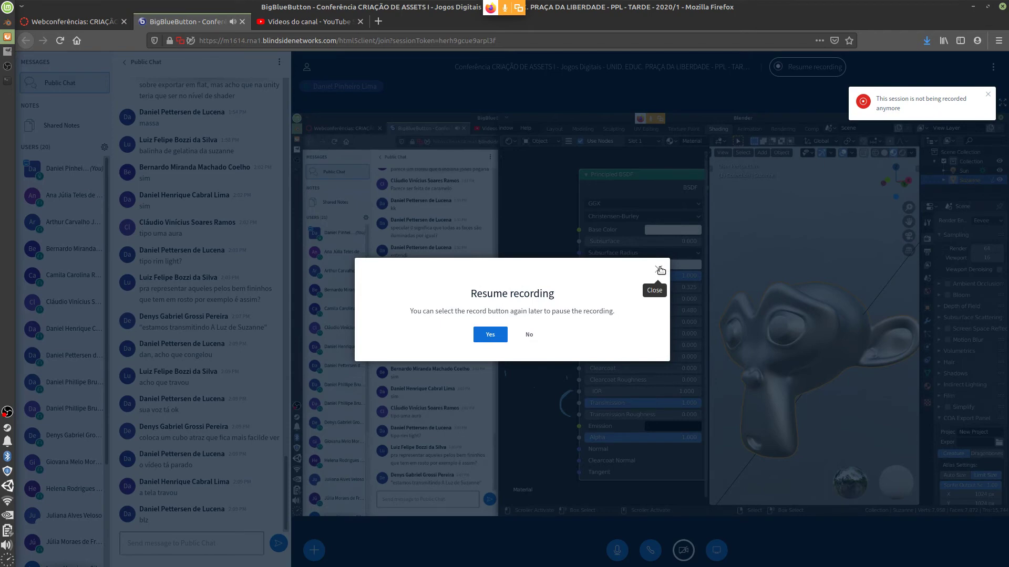
click(490, 336)
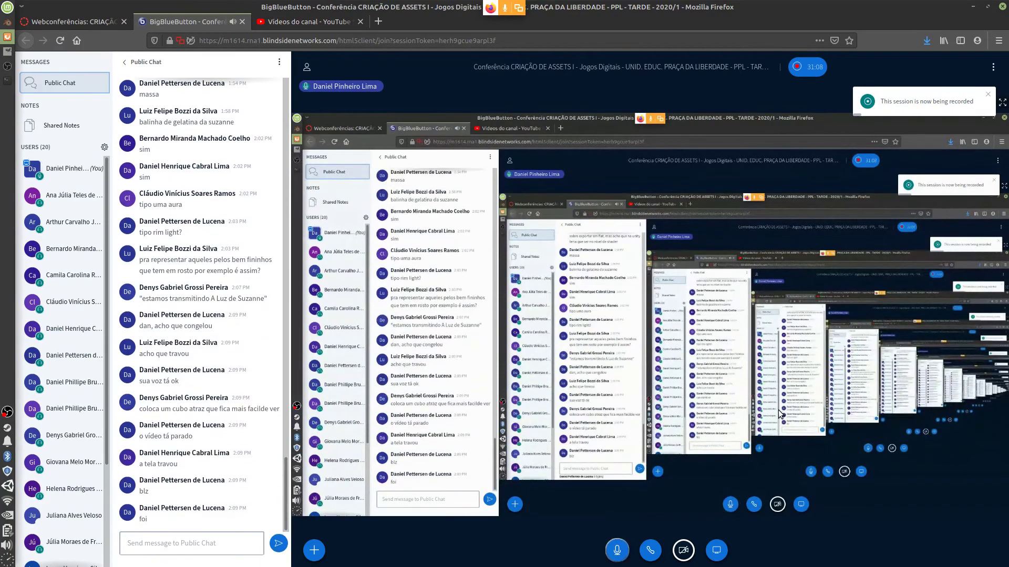
- Switch back to Blender, view the transmissive Suzanne from the front, and set the material's IOR to 0
click(8, 37)
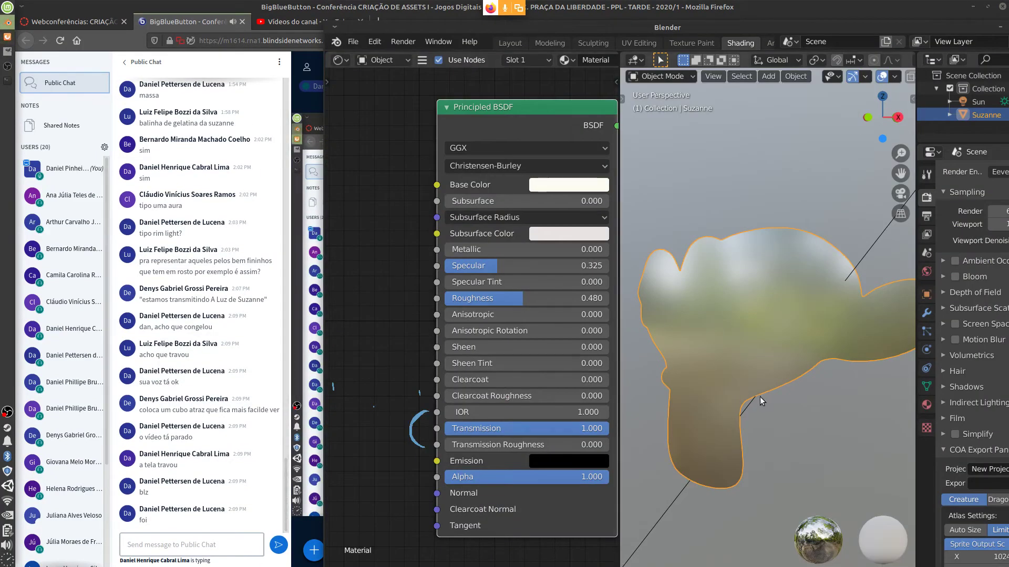
middle_drag(761, 377, 811, 370)
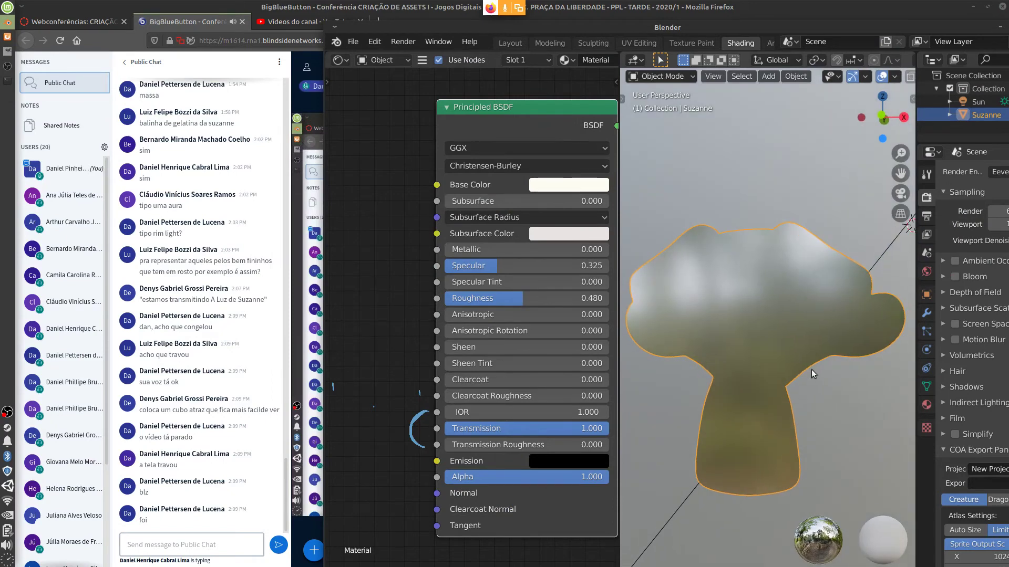
middle_drag(793, 412, 643, 411)
click(535, 410)
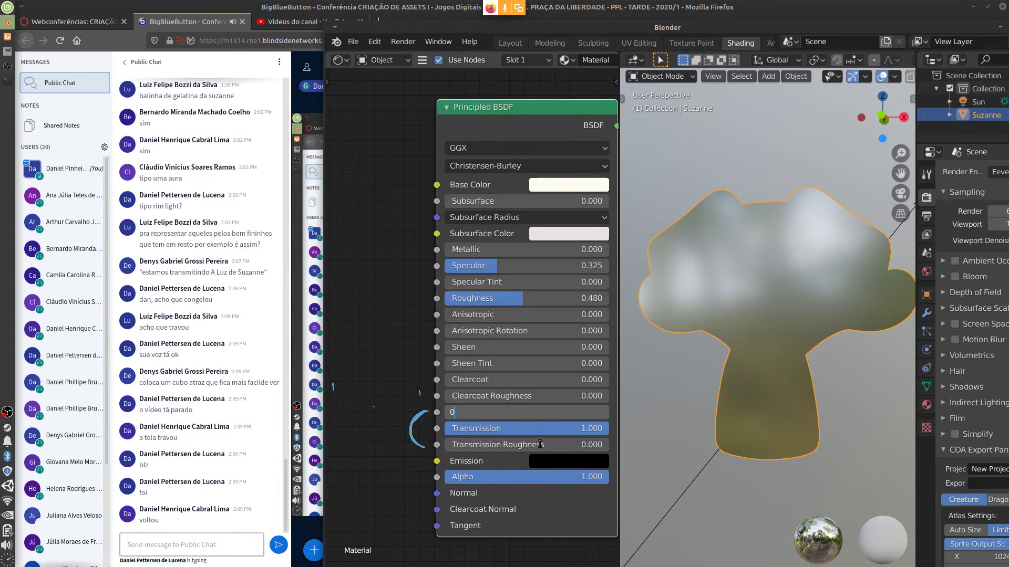
key(Return)
- Test Transmission at 0, return it to 1, and examine Suzanne from a three-quarter angle
drag(546, 430, 368, 460)
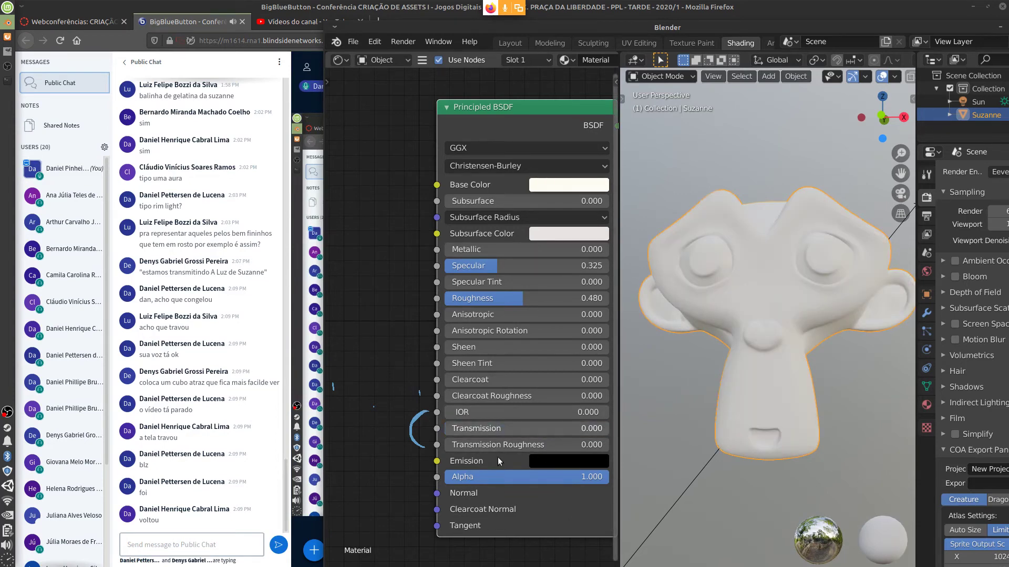
drag(497, 457, 837, 439)
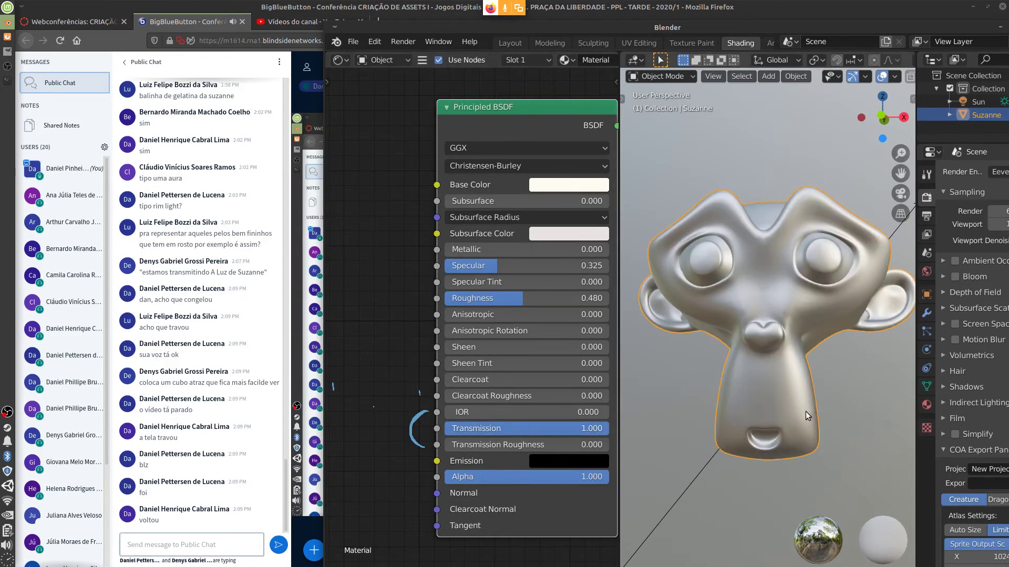
middle_drag(806, 411, 773, 418)
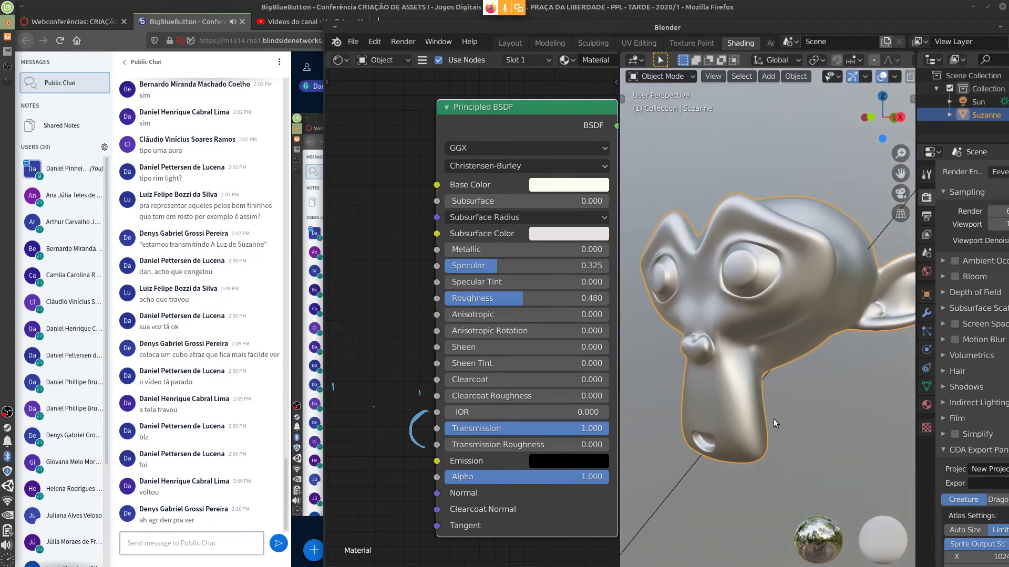
- Set the IOR to 1 and examine how Suzanne's surface looks from different angles
click(527, 416)
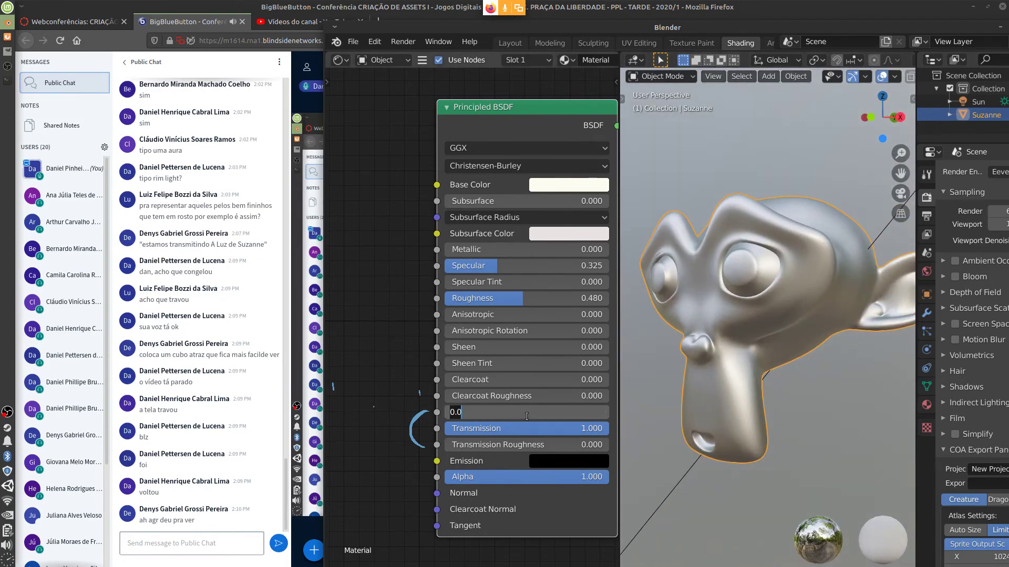
key(Return)
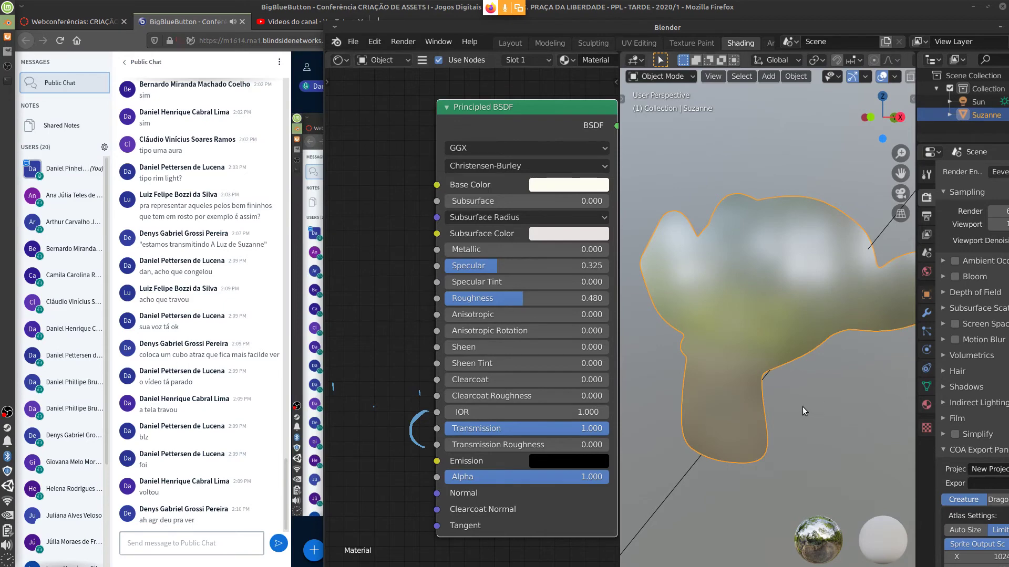
middle_drag(803, 407, 804, 313)
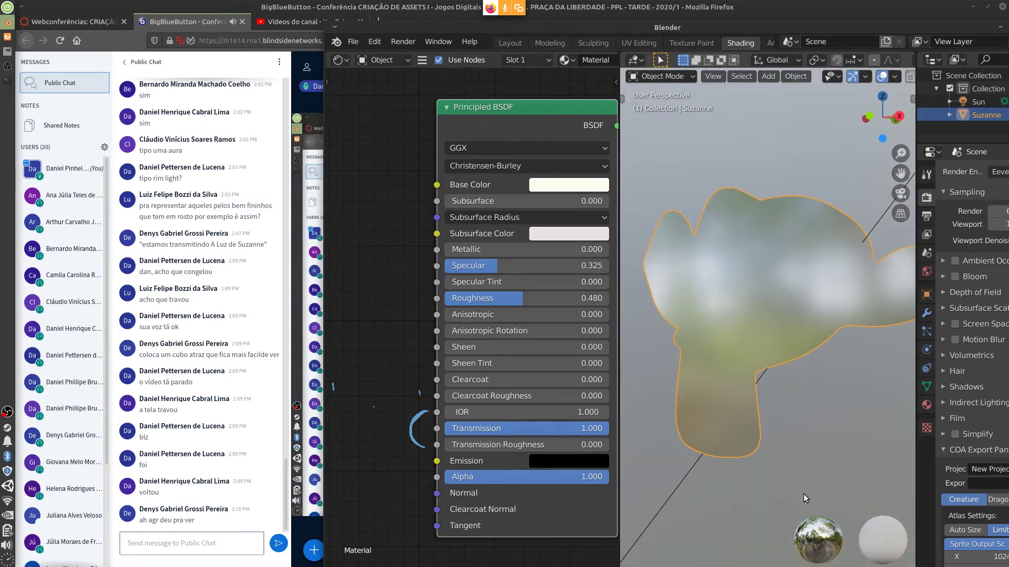
middle_drag(777, 364, 793, 394)
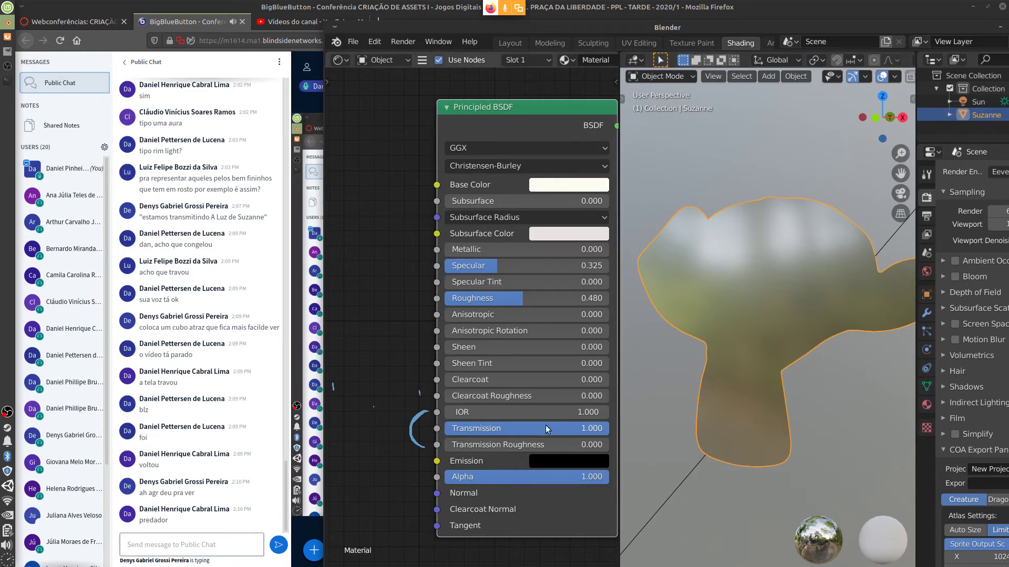
- Set the IOR to 1.45 and examine the refraction on Suzanne from the side and front
click(554, 413)
text(1)
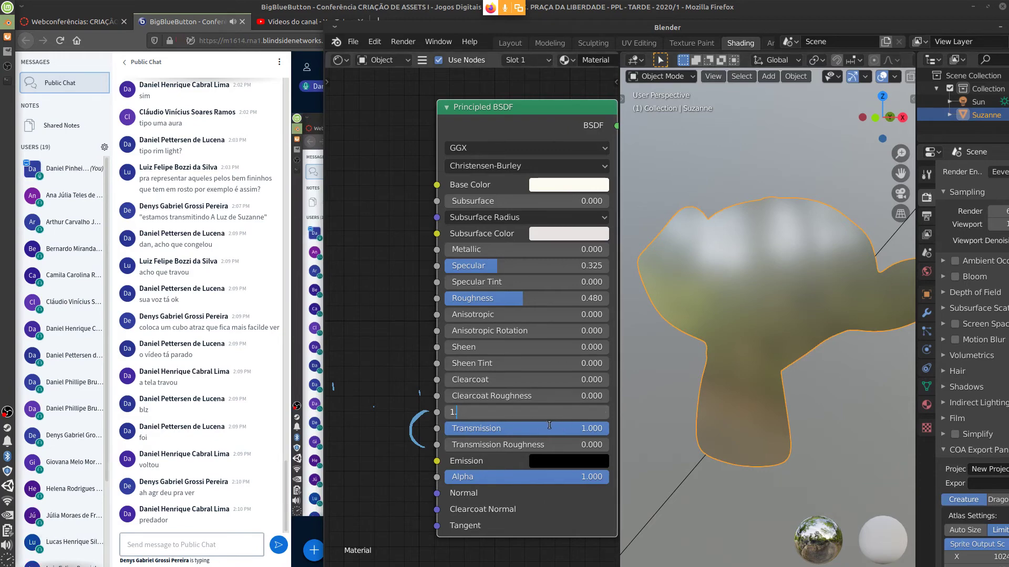
text(.45)
key(Return)
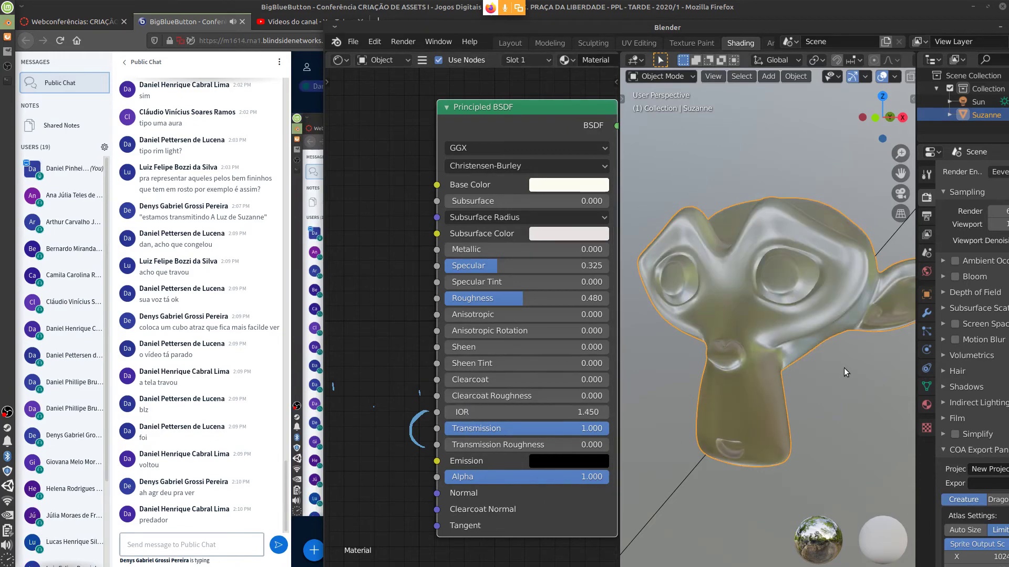
mouse_move(824, 383)
middle_down()
mouse_move(789, 370)
mouse_move(746, 373)
mouse_move(755, 399)
mouse_move(806, 411)
mouse_move(846, 402)
mouse_move(860, 368)
mouse_move(836, 354)
mouse_move(784, 389)
mouse_move(754, 382)
mouse_move(807, 386)
middle_up()
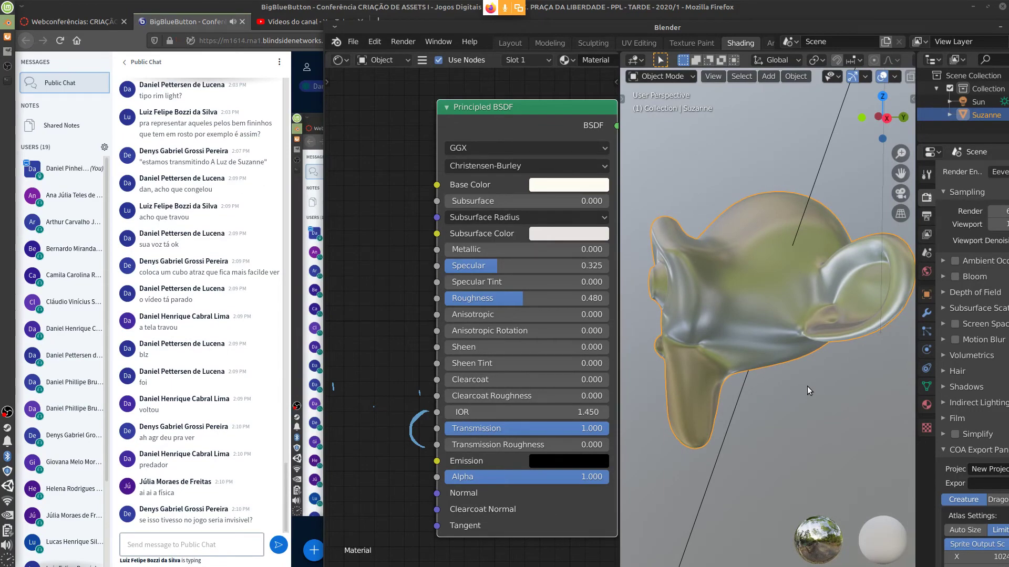
middle_drag(736, 431, 775, 433)
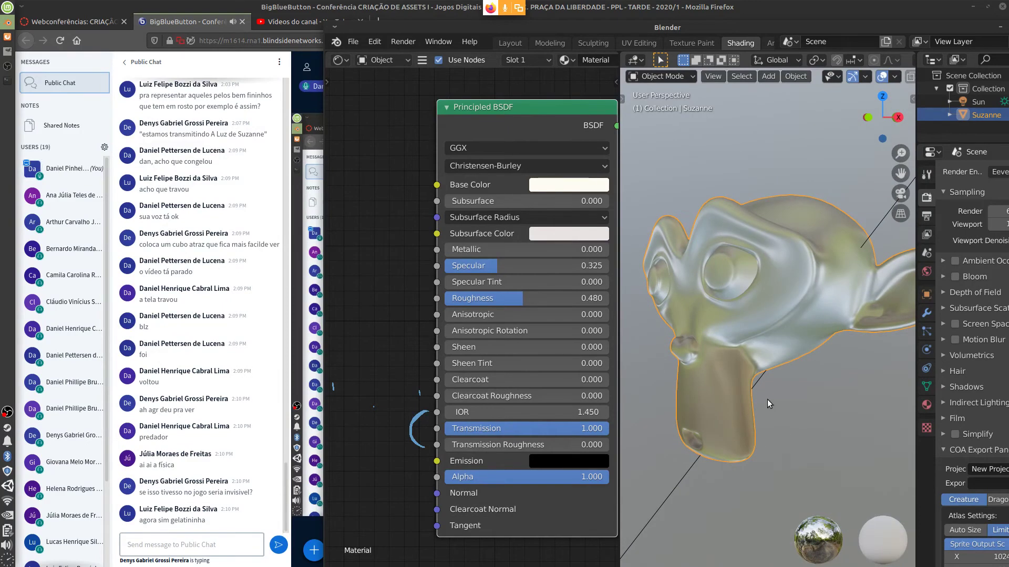
middle_drag(767, 399, 745, 399)
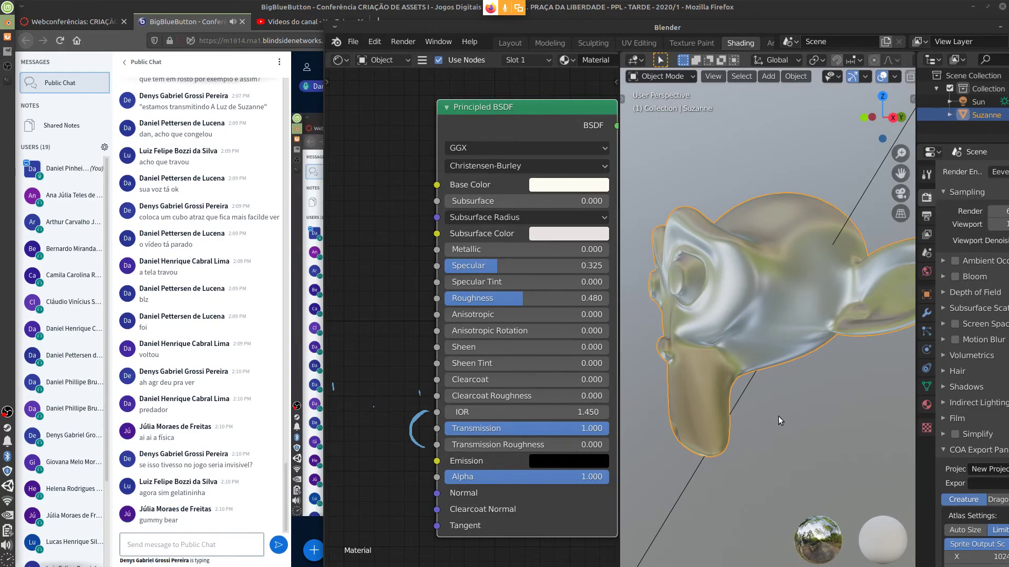
- Add a cube mesh and move it about 4 m to the far side of Suzanne's head as a background object
key(shift+a)
mouse_move(781, 415)
mouse_move(767, 269)
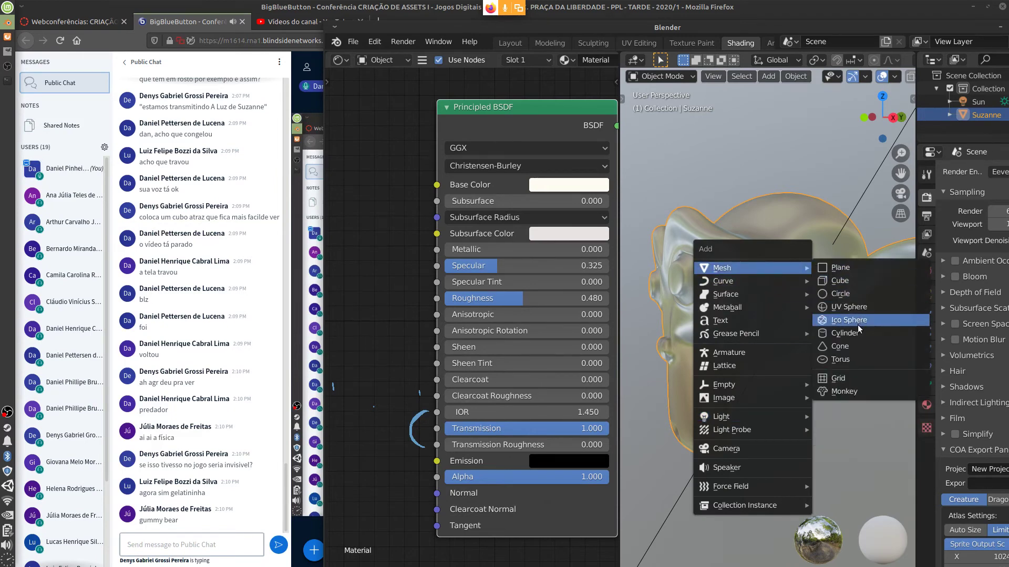
click(850, 281)
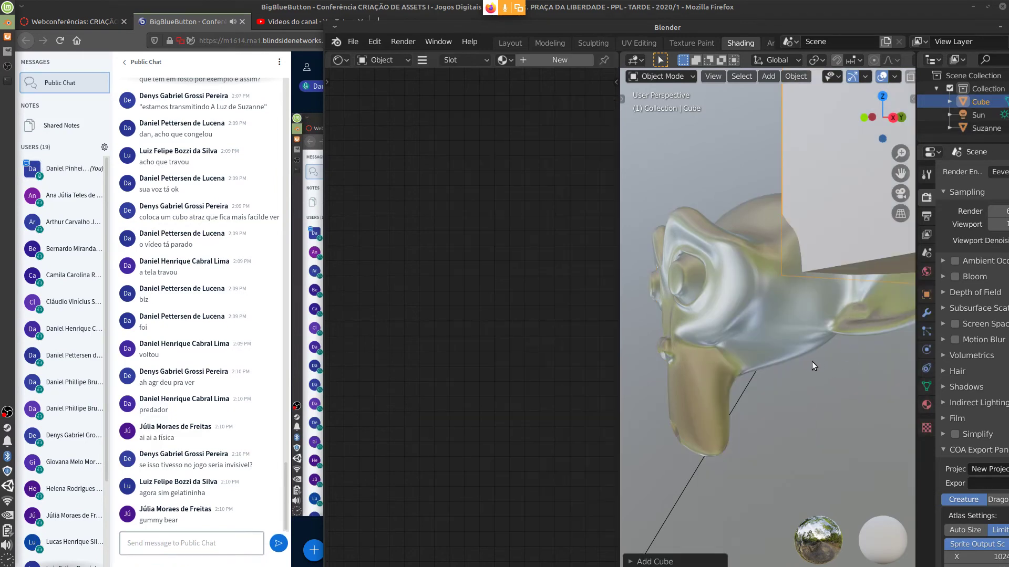
scroll(808, 368, down, 2)
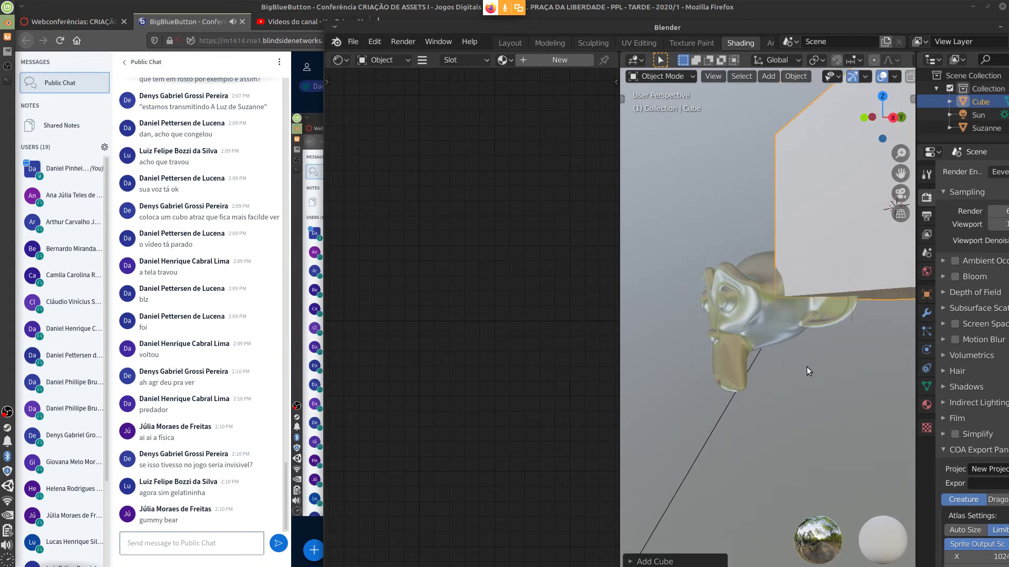
middle_drag(790, 341, 827, 457)
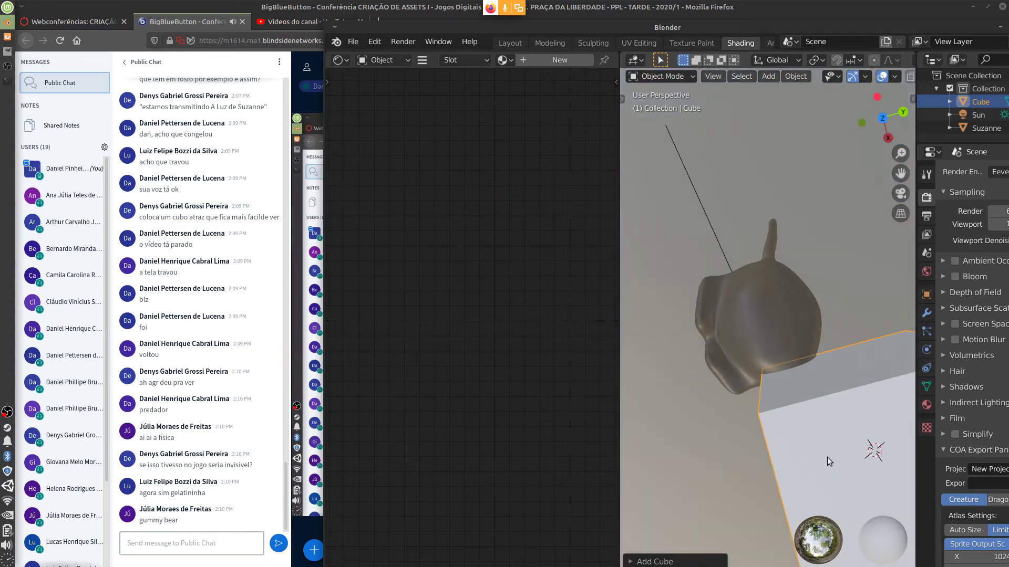
key(g)
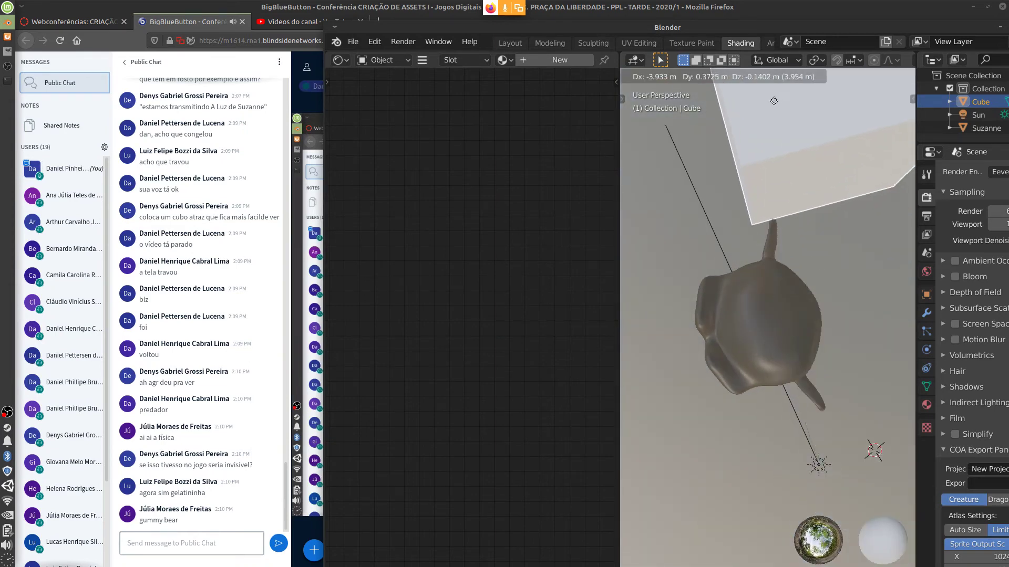
click(754, 103)
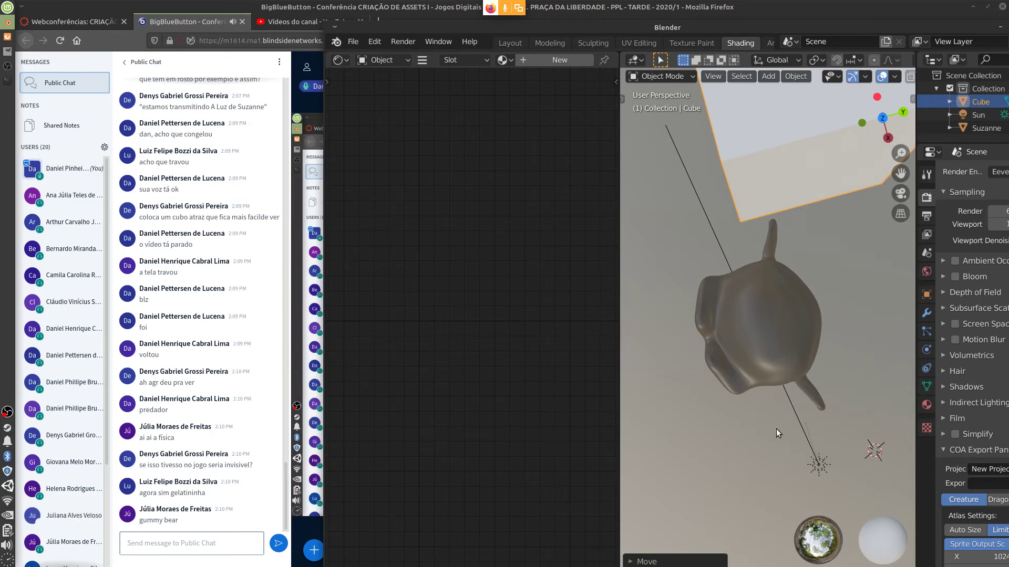
middle_drag(776, 429, 793, 338)
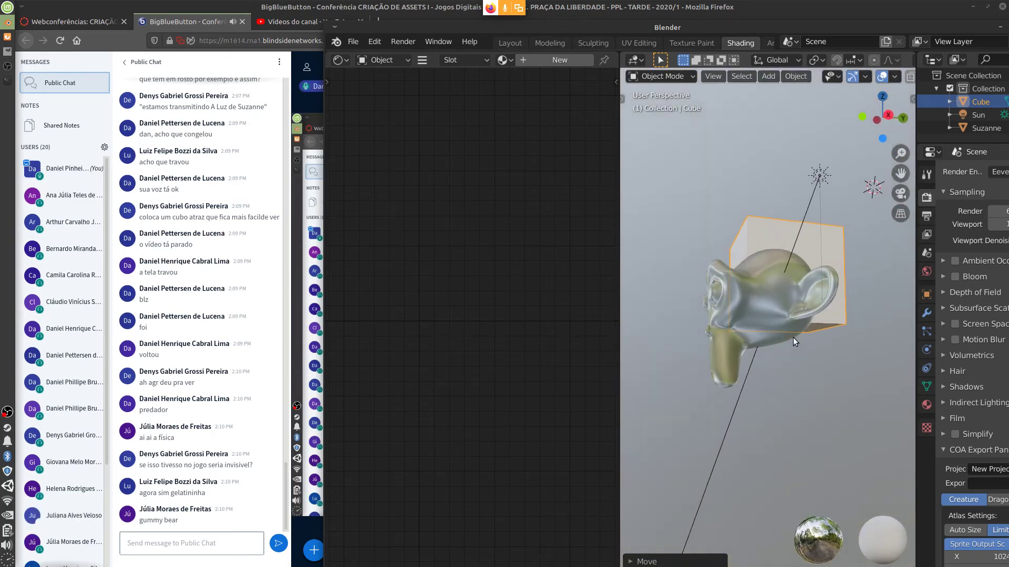
- Select Suzanne, examine the transmissive head against the cube with Alpha at 1, and widen the Blender window
click(739, 337)
scroll(765, 368, up, 2)
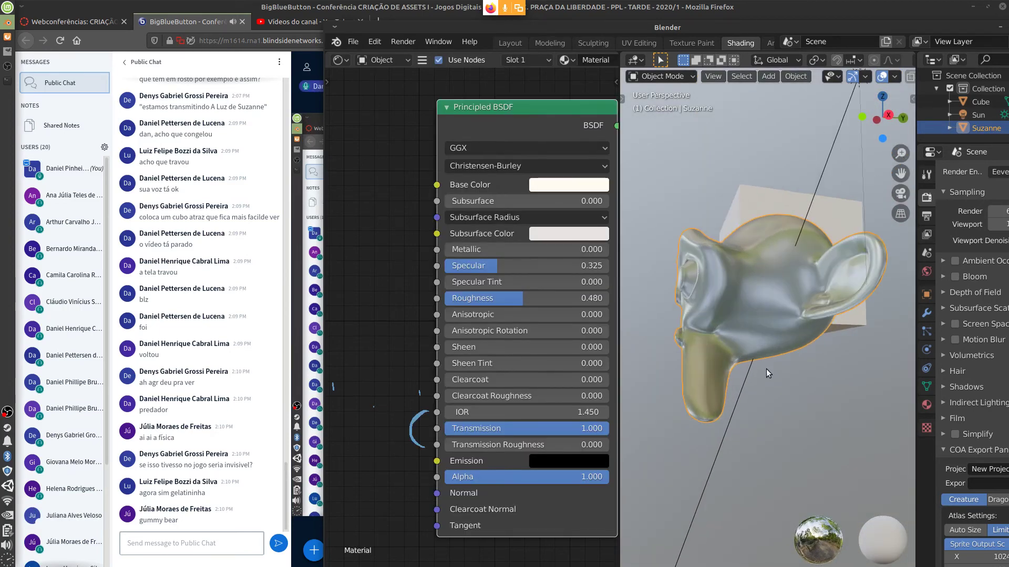
middle_drag(765, 373, 789, 379)
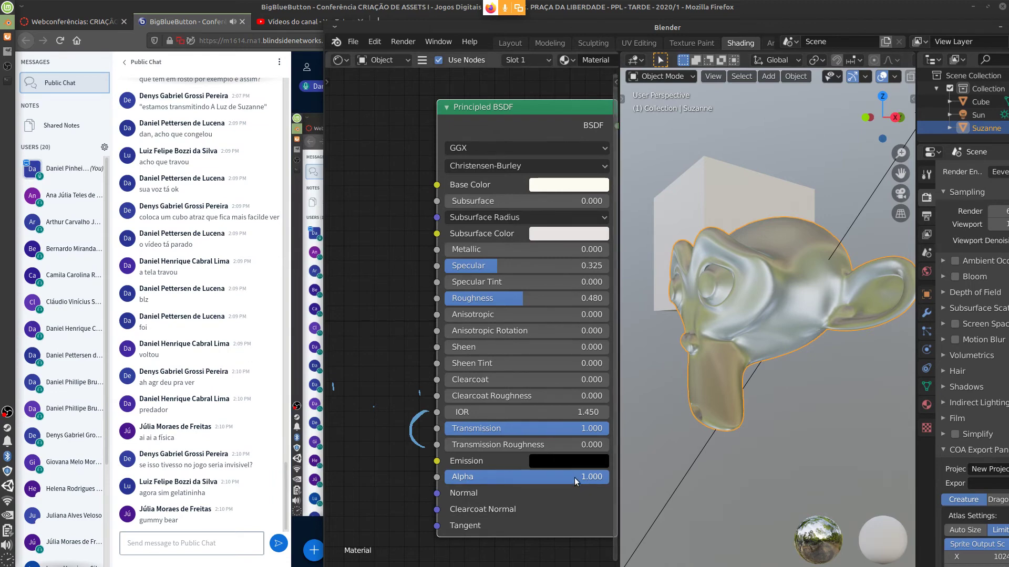
drag(584, 478, 662, 485)
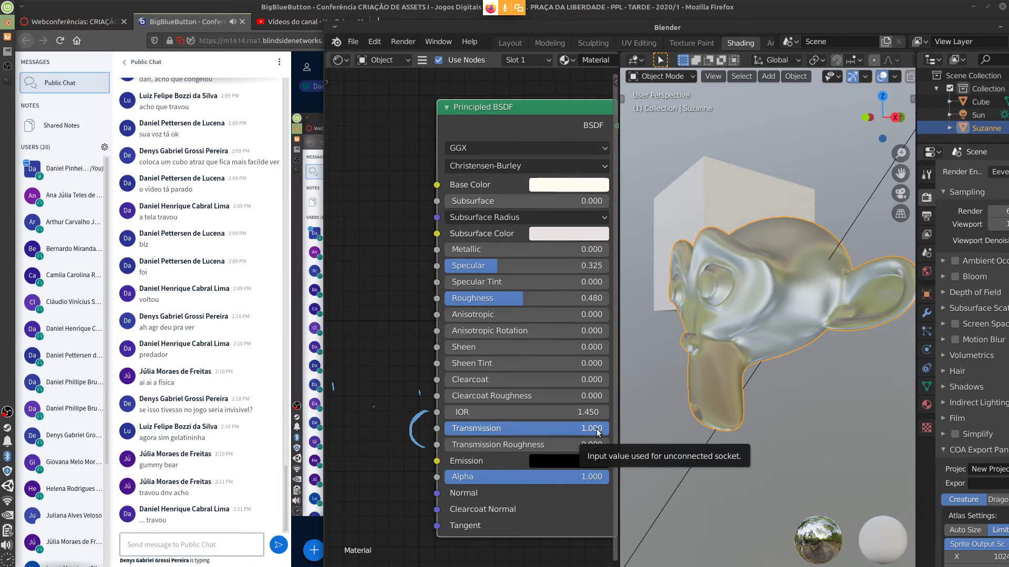
drag(326, 432, 296, 431)
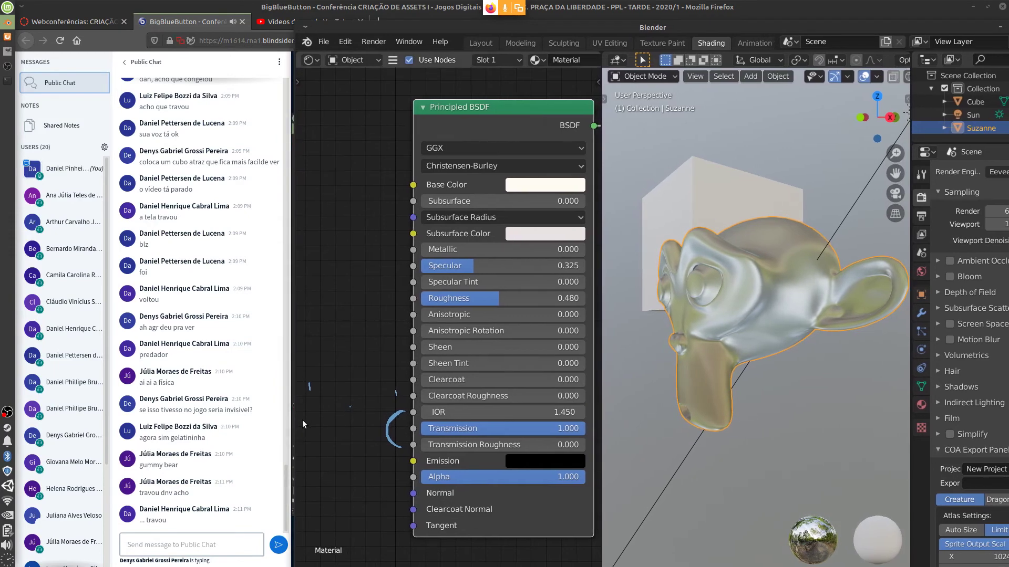
- Switch to GIMP, try a steeper second light ray crossing both surface lines beside the first, and undo its strokes
click(7, 52)
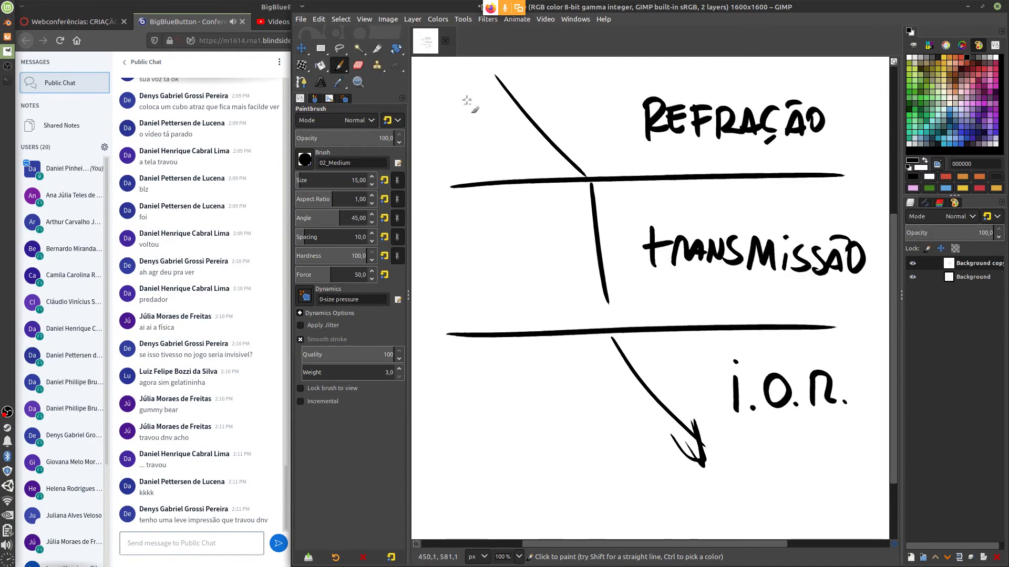
mouse_move(467, 90)
mouse_down()
mouse_move(493, 178)
mouse_move(515, 365)
mouse_move(514, 504)
mouse_up()
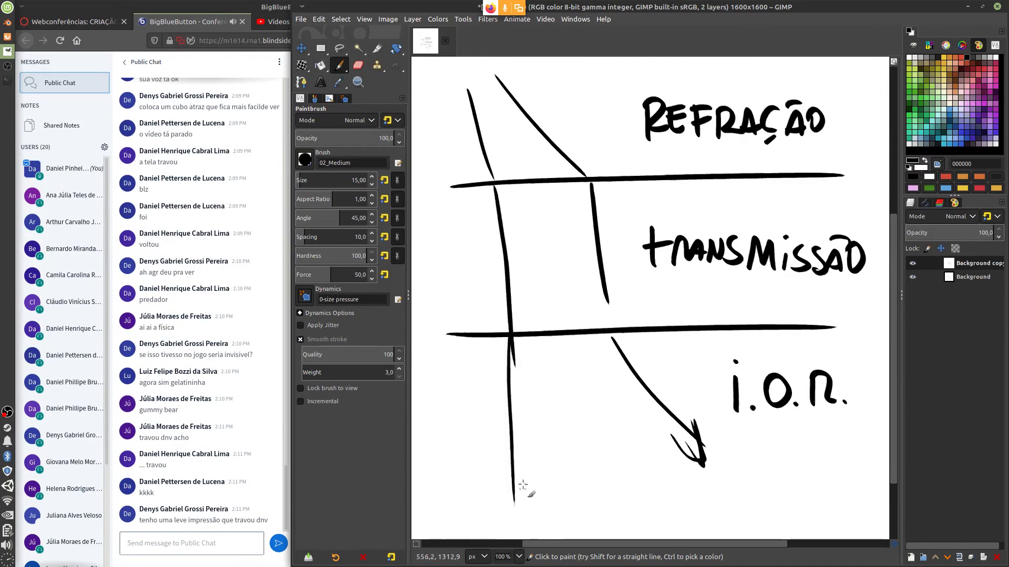
key(ctrl+z)
key(ctrl+z)
key(ctrl+z)
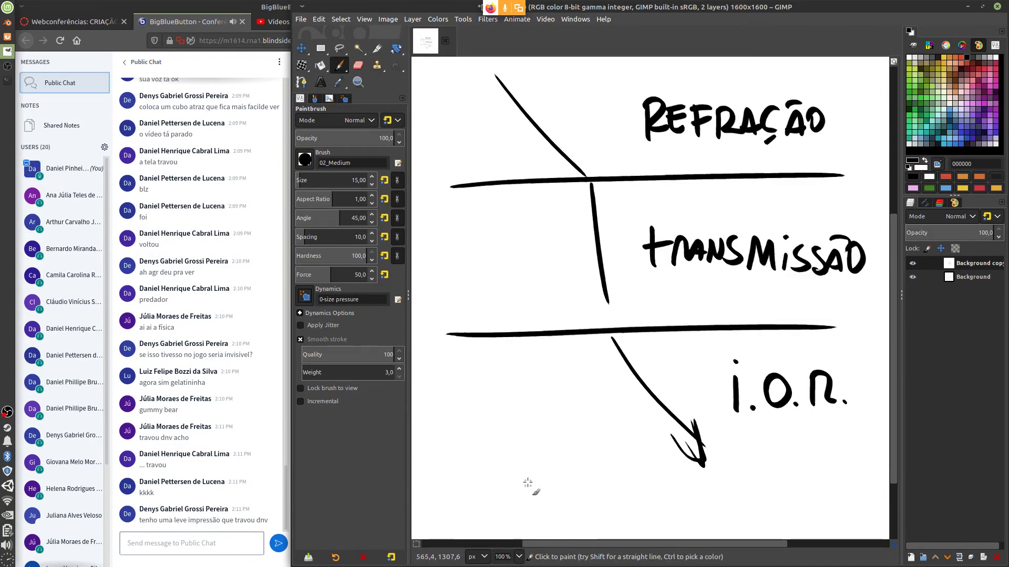
- View Suzanne in Blender, return to GIMP and add an arrowhead where the first light ray meets the upper surface line
click(969, 6)
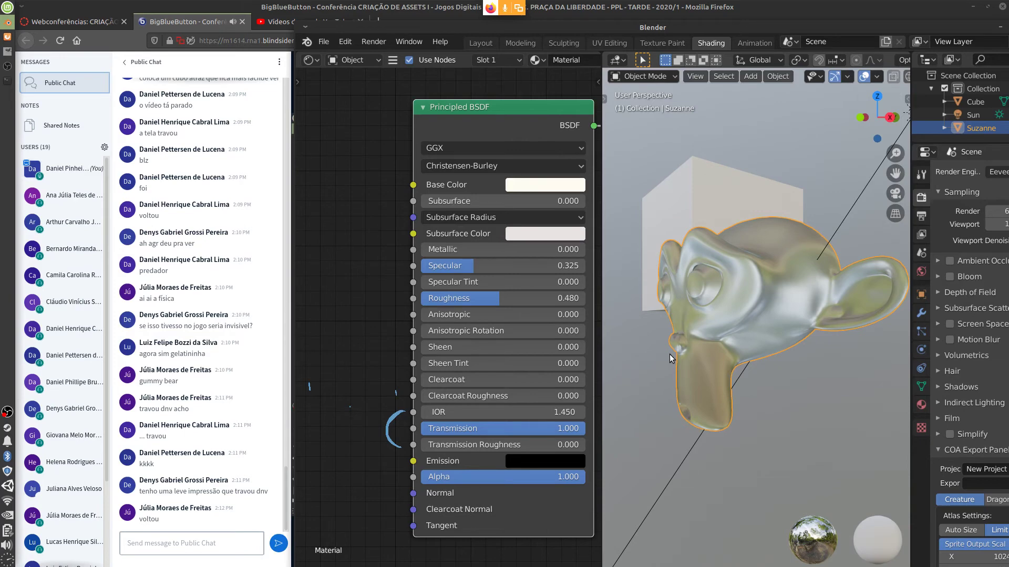
key(alt+Tab)
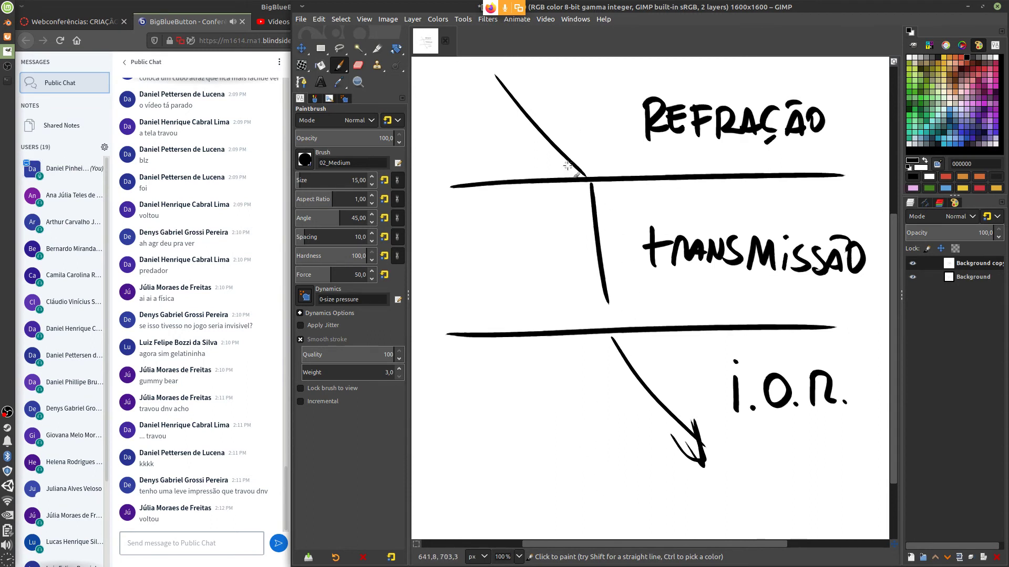
drag(562, 160, 584, 178)
drag(578, 142, 583, 177)
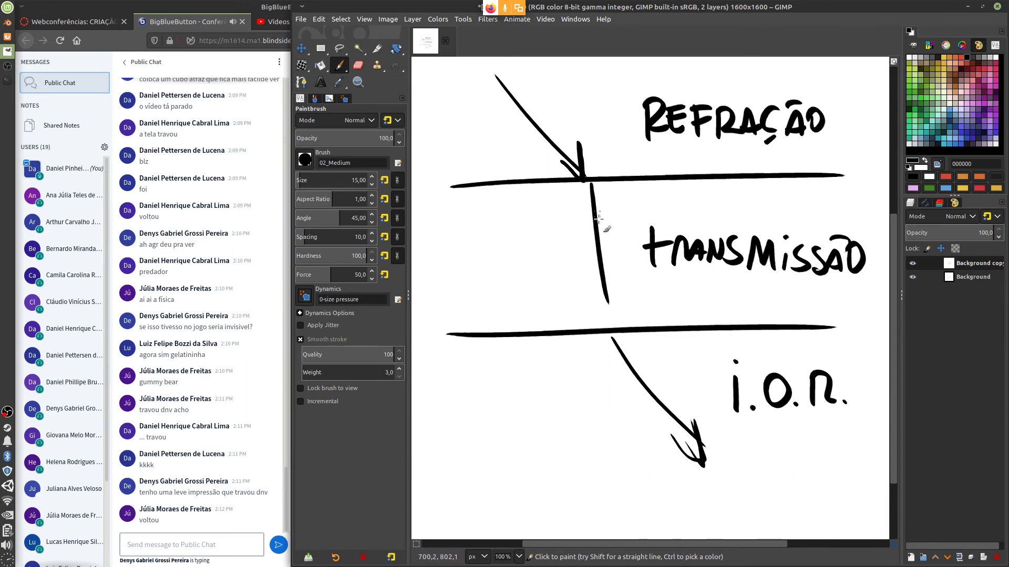
- Draw a second light ray through both surface lines beside the first, with an arrowhead on each segment, and label it 1.00
drag(438, 96, 475, 159)
mouse_move(465, 162)
mouse_down()
mouse_move(489, 193)
mouse_move(486, 184)
mouse_move(557, 346)
mouse_up()
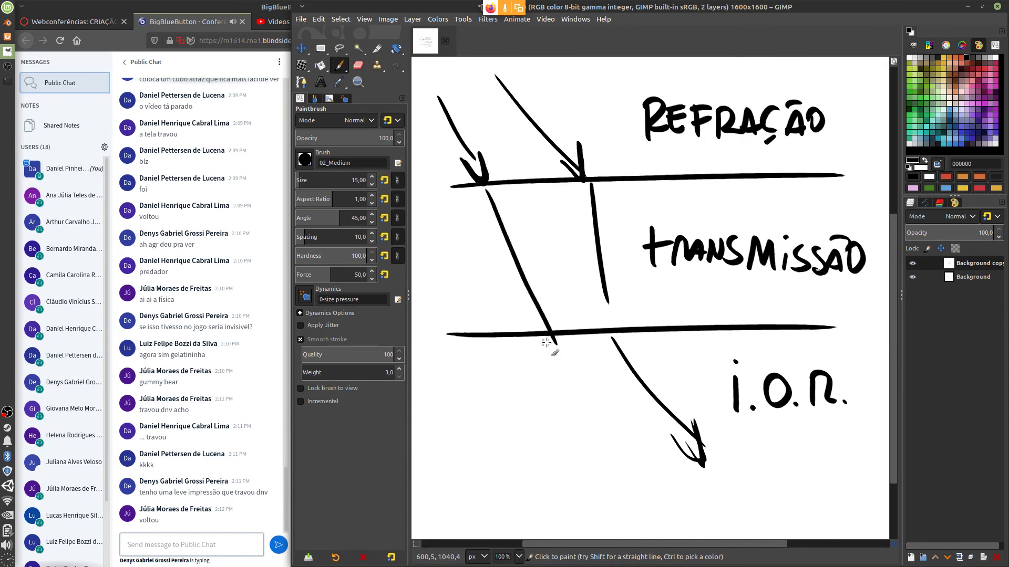
drag(527, 307, 552, 331)
drag(556, 339, 634, 485)
drag(627, 455, 633, 485)
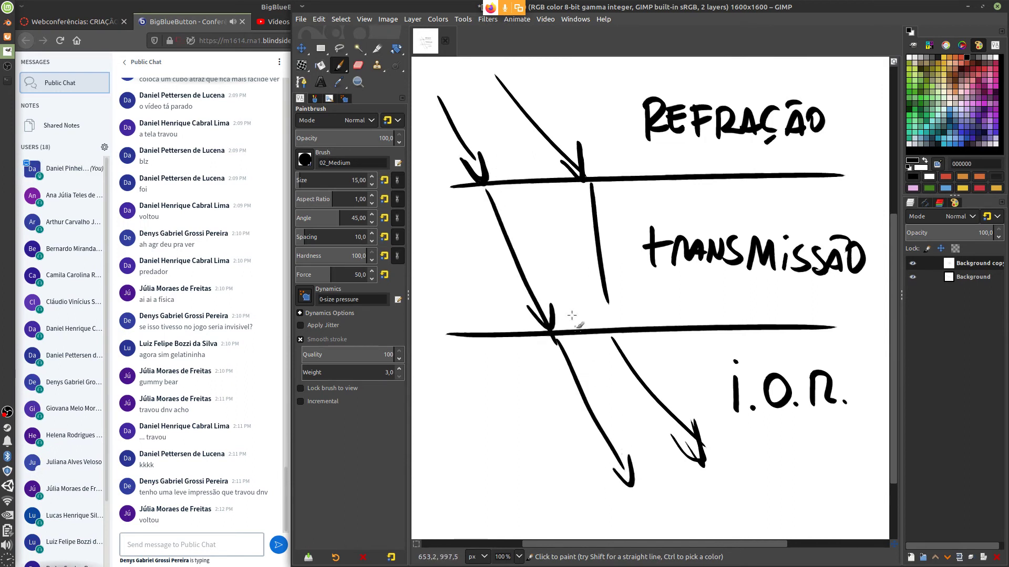
mouse_move(518, 207)
mouse_down()
mouse_move(530, 225)
mouse_move(555, 228)
mouse_up()
click(529, 227)
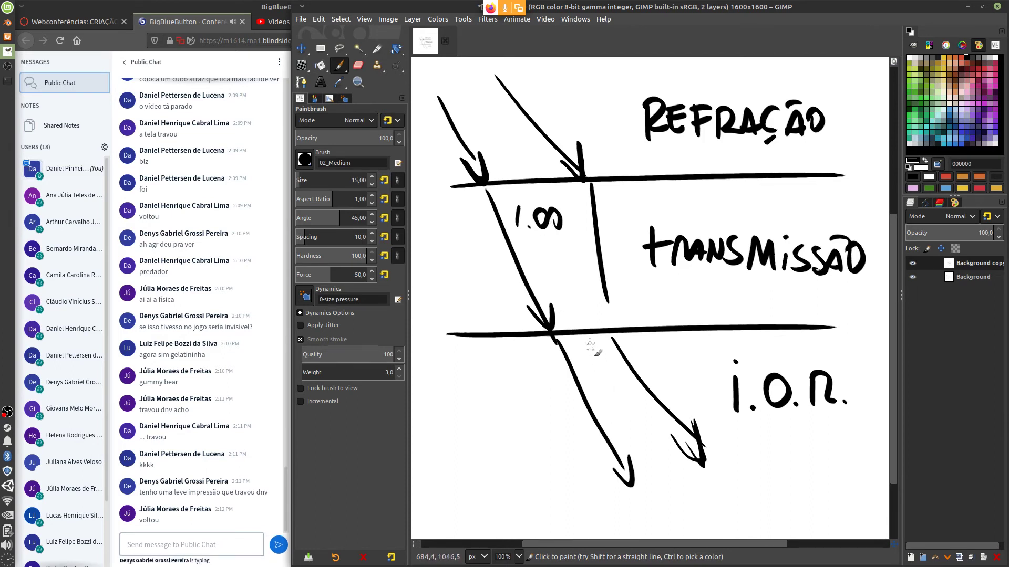
- Sketch alternative bends from the second ray's entry point, one along the upper line and one slanting backward, and mark the ray's angle
mouse_move(482, 188)
mouse_down()
mouse_move(578, 184)
mouse_move(582, 193)
mouse_up()
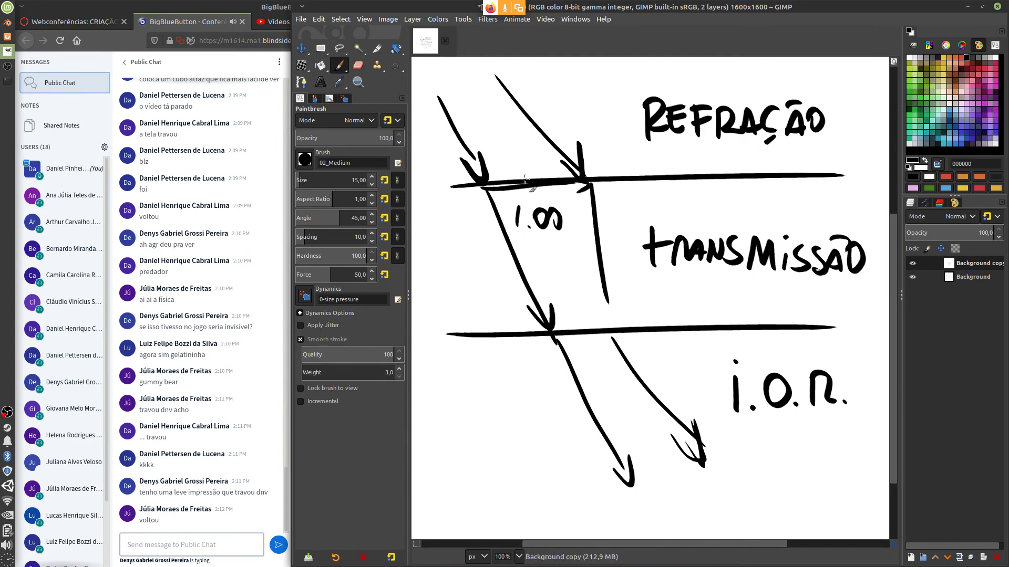
drag(482, 187, 465, 289)
mouse_move(479, 228)
mouse_down()
mouse_move(449, 333)
mouse_move(489, 420)
mouse_move(482, 399)
mouse_up()
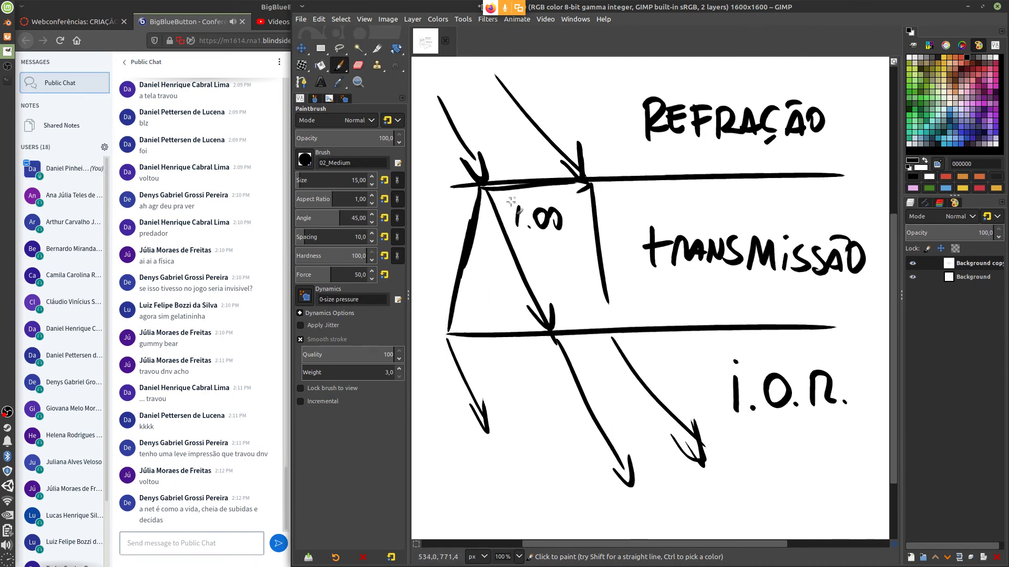
drag(497, 207, 506, 187)
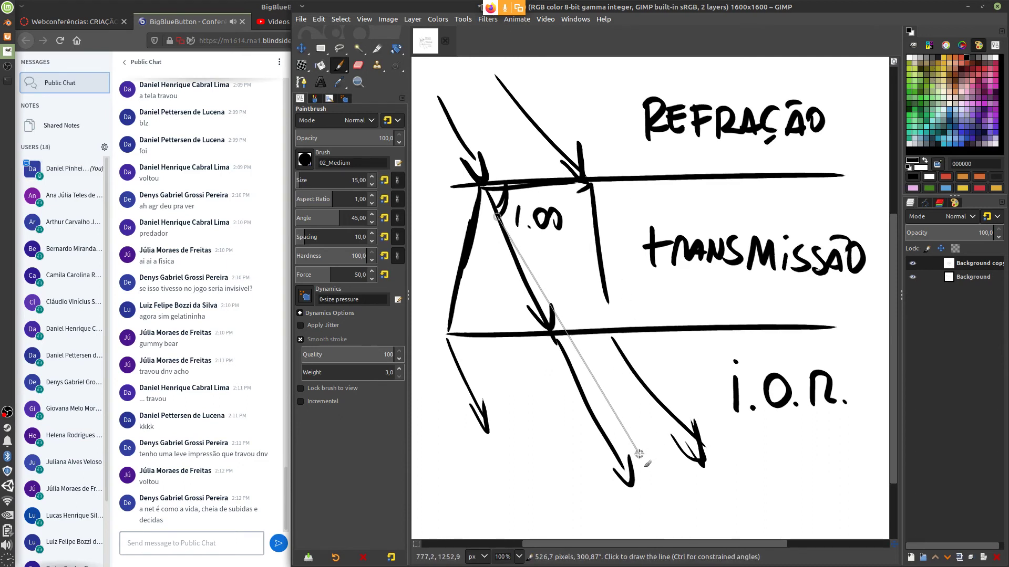
- Clear the whole refraction sketch from the canvas and switch to Blender
key(Delete)
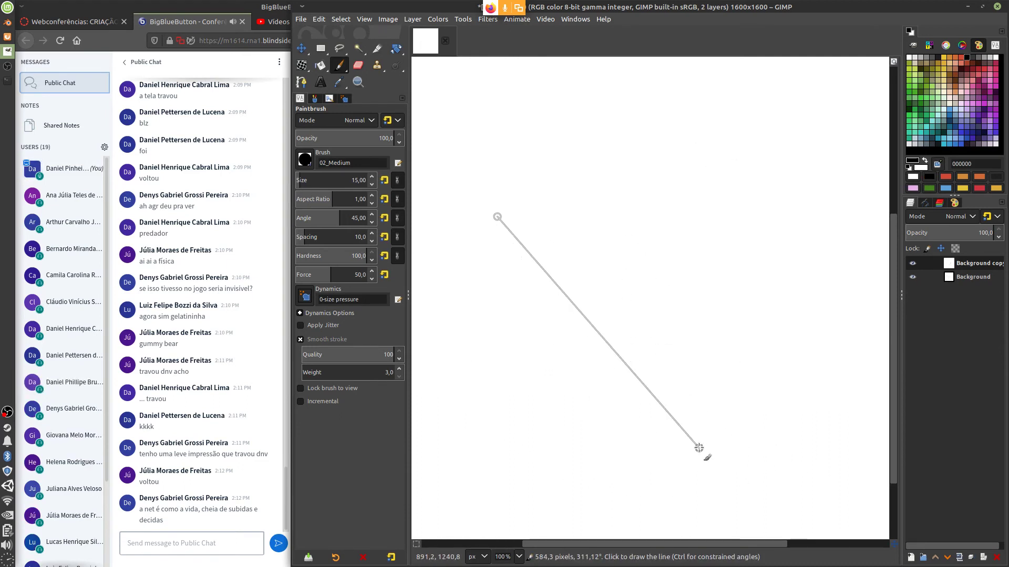
click(7, 30)
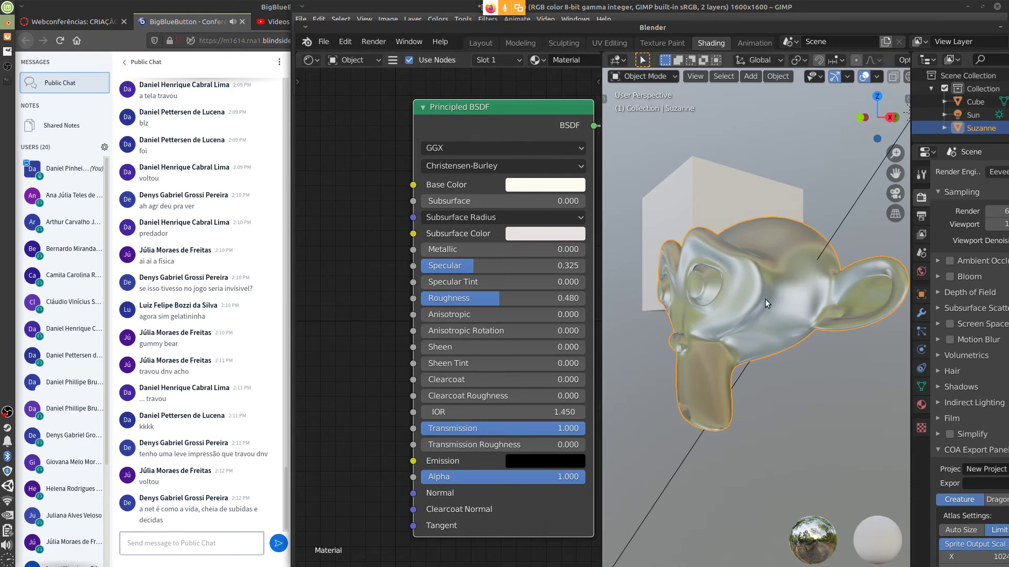
- Set Suzanne's Transmission to 0 and show the viewport in Rendered shading
drag(530, 429, 462, 428)
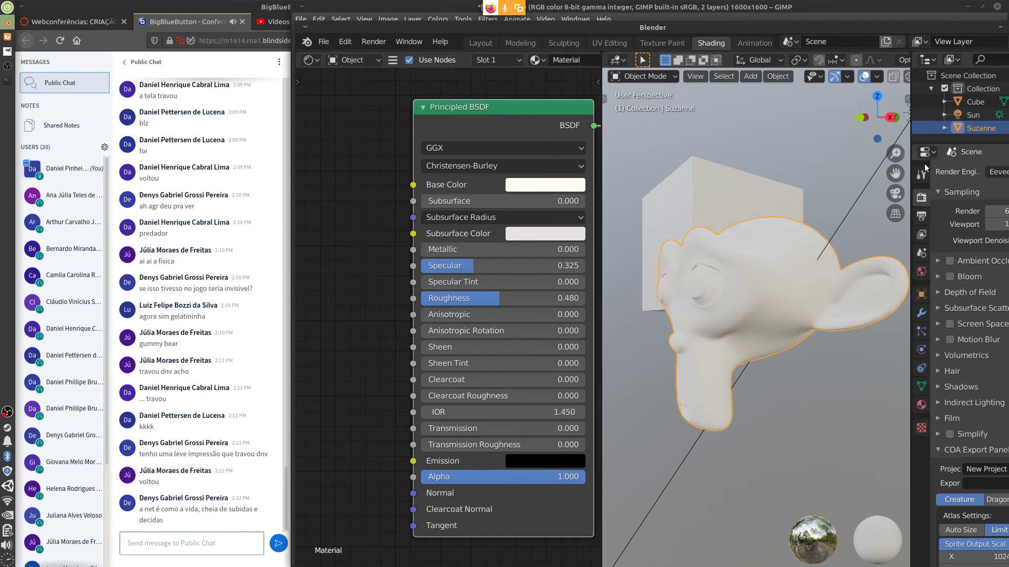
scroll(878, 79, down, 3)
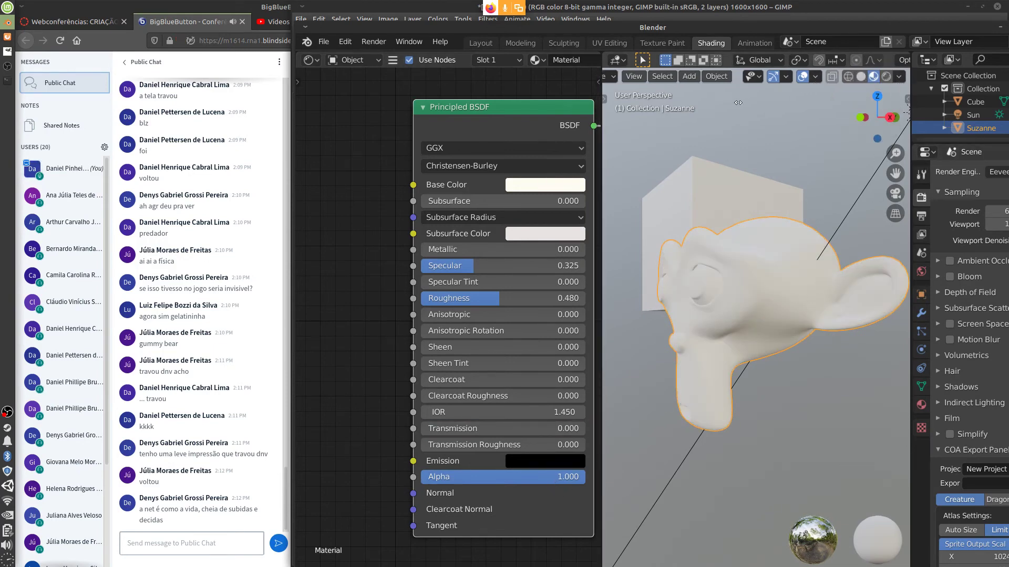
click(886, 77)
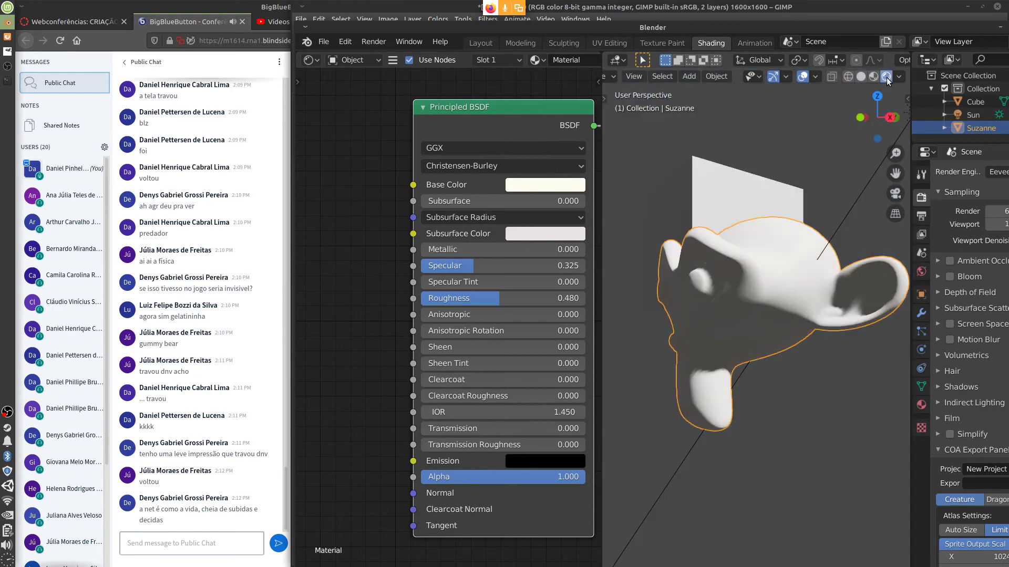
- Select the cube behind Suzanne's head and hide it from the viewport
click(762, 188)
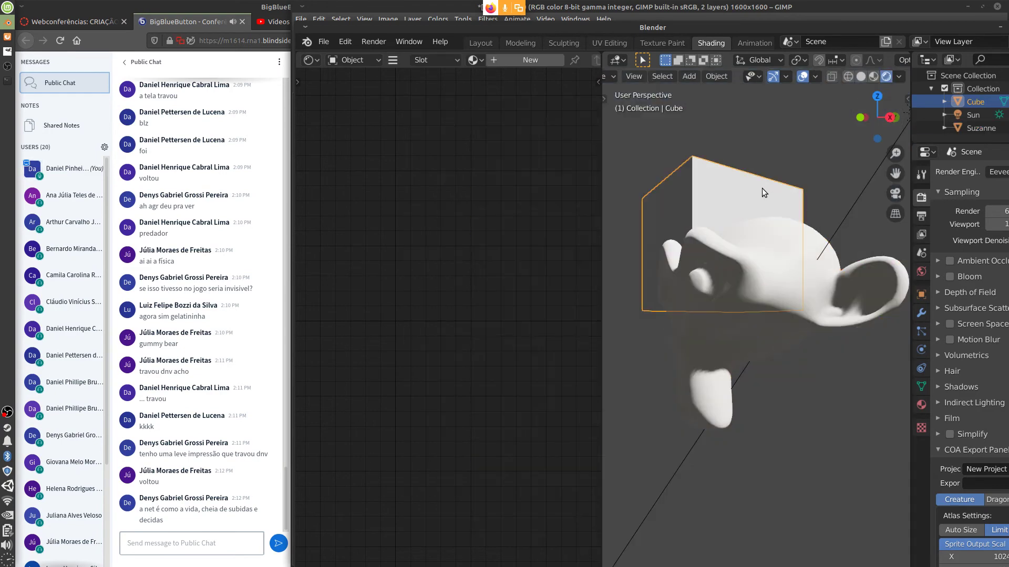
click(818, 307)
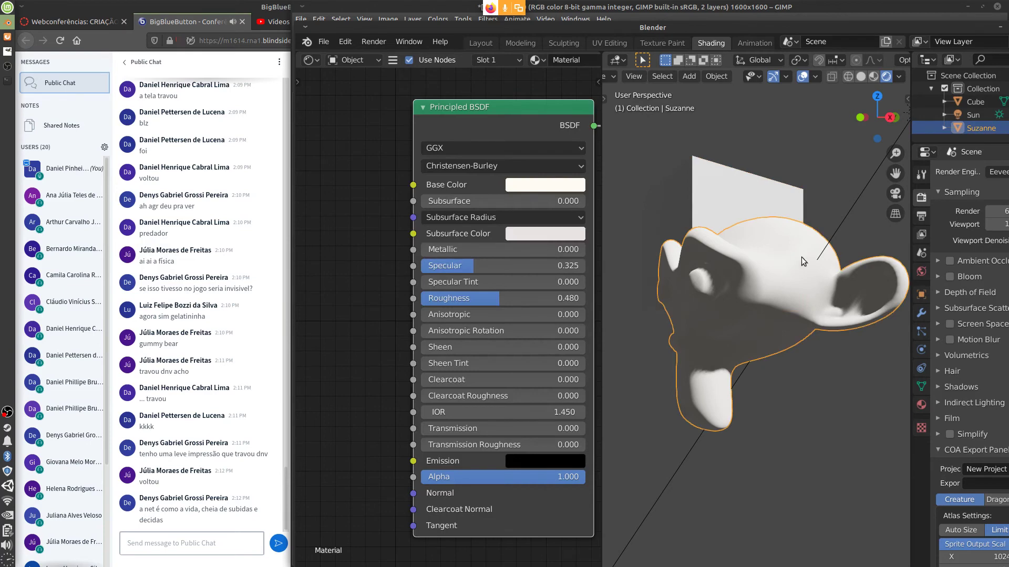
click(751, 199)
key(h)
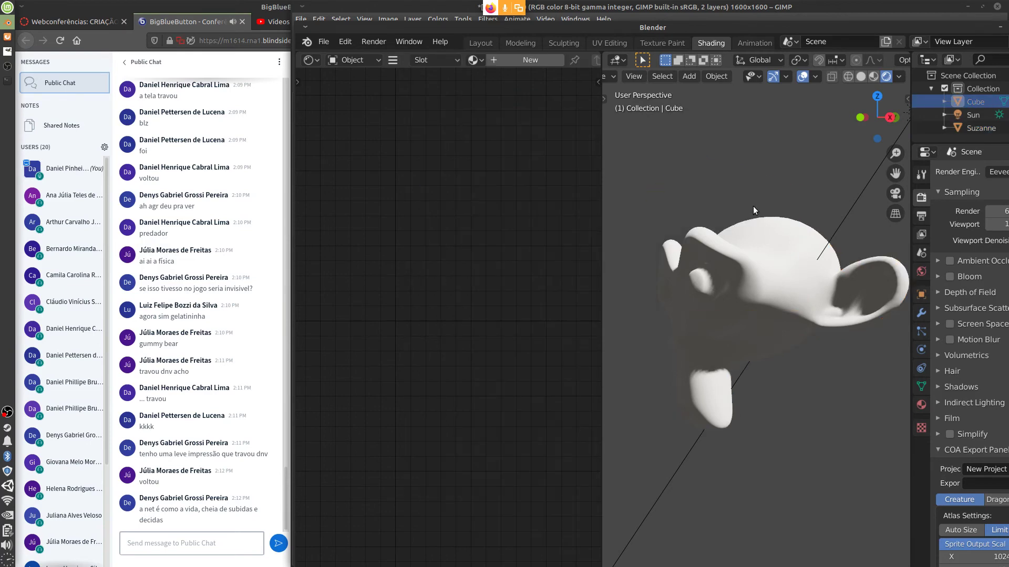
- Select Suzanne and darken the material's Base Color to a mid grey
click(768, 270)
click(544, 185)
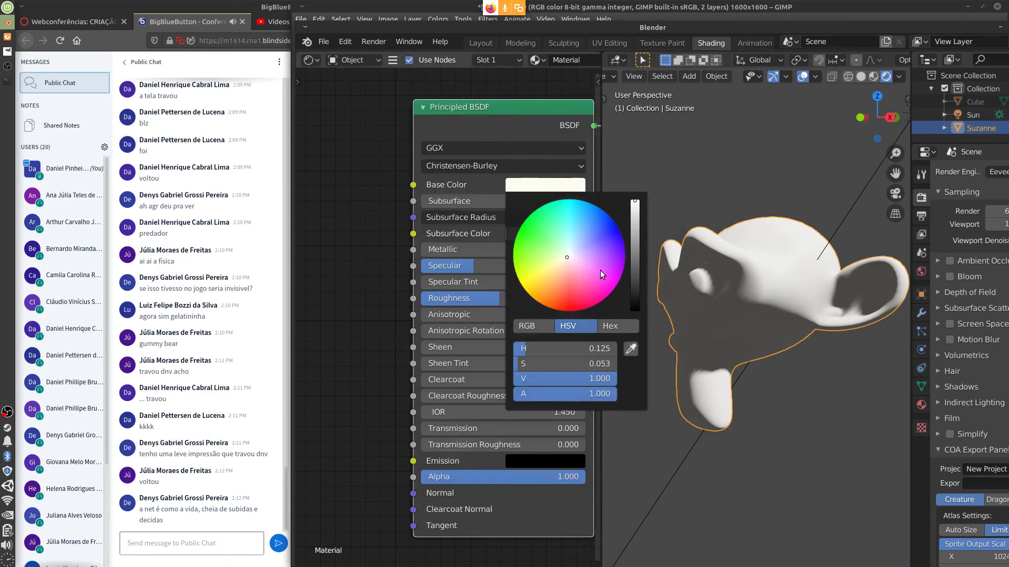
drag(635, 220, 636, 247)
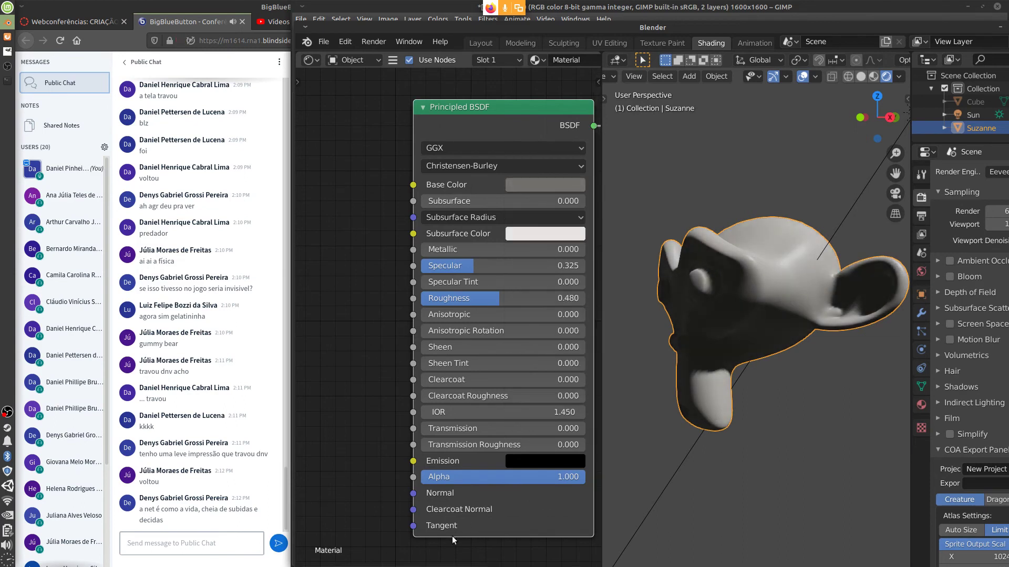
- Set the Emission color to red with hue 0.021, saturation 1 and value 1, and make the Base Color black
click(520, 463)
drag(635, 350, 619, 218)
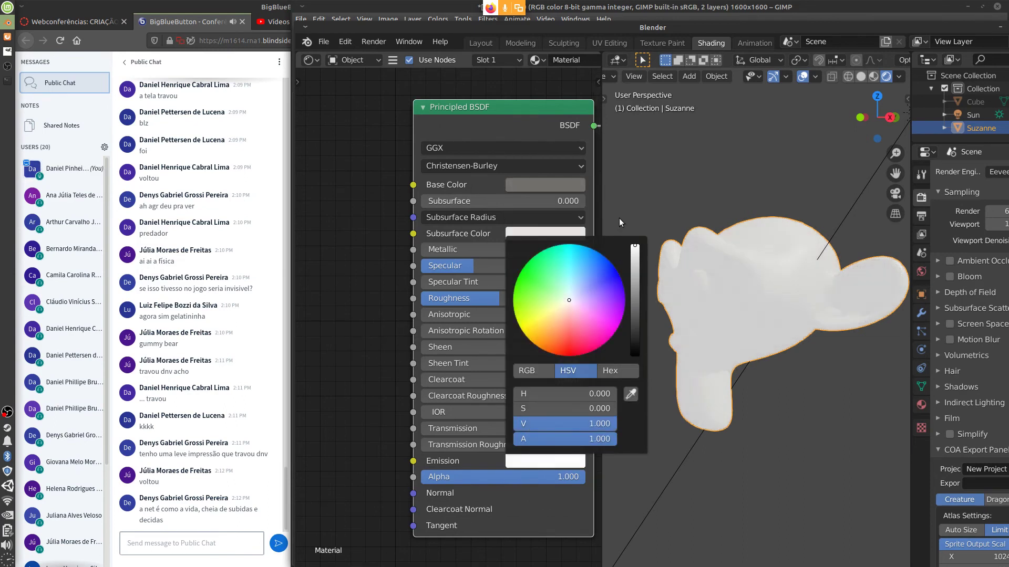
click(563, 334)
mouse_move(556, 355)
mouse_down()
mouse_move(547, 375)
mouse_move(557, 374)
mouse_up()
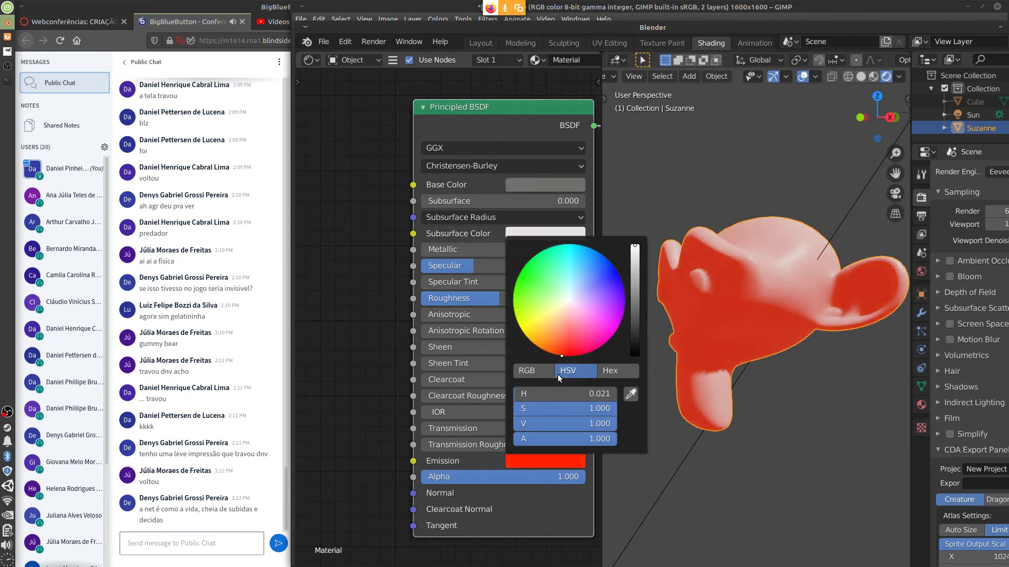
click(554, 188)
drag(629, 238, 616, 369)
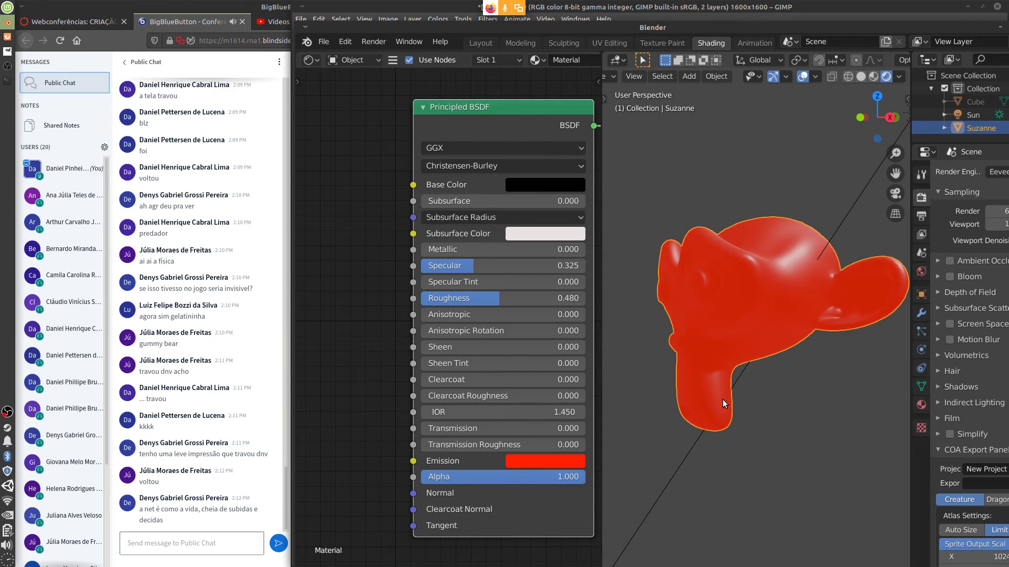
- Switch to GIMP and handwrite the word "EMIT" near the top of the blank canvas
click(8, 51)
mouse_move(469, 140)
mouse_down()
mouse_move(479, 179)
mouse_move(465, 161)
mouse_move(489, 158)
mouse_up()
drag(467, 141, 492, 140)
mouse_move(497, 185)
mouse_down()
mouse_move(514, 175)
mouse_move(541, 183)
mouse_up()
mouse_move(549, 153)
mouse_down()
mouse_move(547, 180)
mouse_move(568, 179)
mouse_move(589, 153)
mouse_up()
click(549, 138)
- Draw a wide rectangle below the word with a thick arrow pointing up and out of its upper edge
mouse_move(483, 351)
mouse_down()
mouse_move(488, 405)
mouse_move(698, 335)
mouse_up()
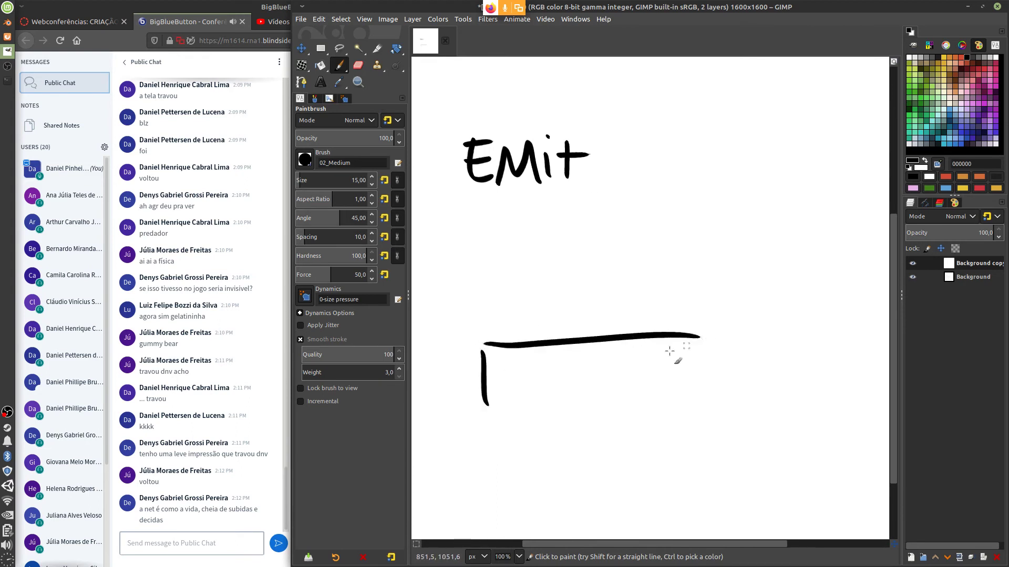
drag(469, 419, 740, 403)
drag(710, 339, 716, 418)
mouse_move(633, 338)
mouse_down()
mouse_move(658, 263)
mouse_move(663, 299)
mouse_move(657, 294)
mouse_move(642, 342)
mouse_up()
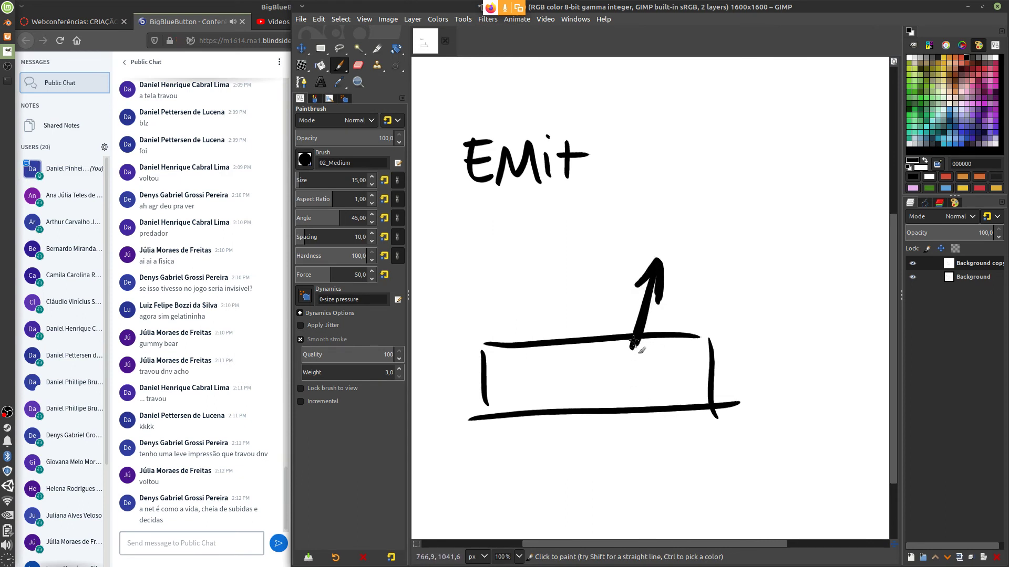
mouse_move(636, 288)
mouse_down()
mouse_move(654, 299)
mouse_move(638, 288)
mouse_move(655, 282)
mouse_move(656, 314)
mouse_up()
- Switch to Blender, add a plane mesh beneath Suzanne and scale it up into a large floor
click(7, 22)
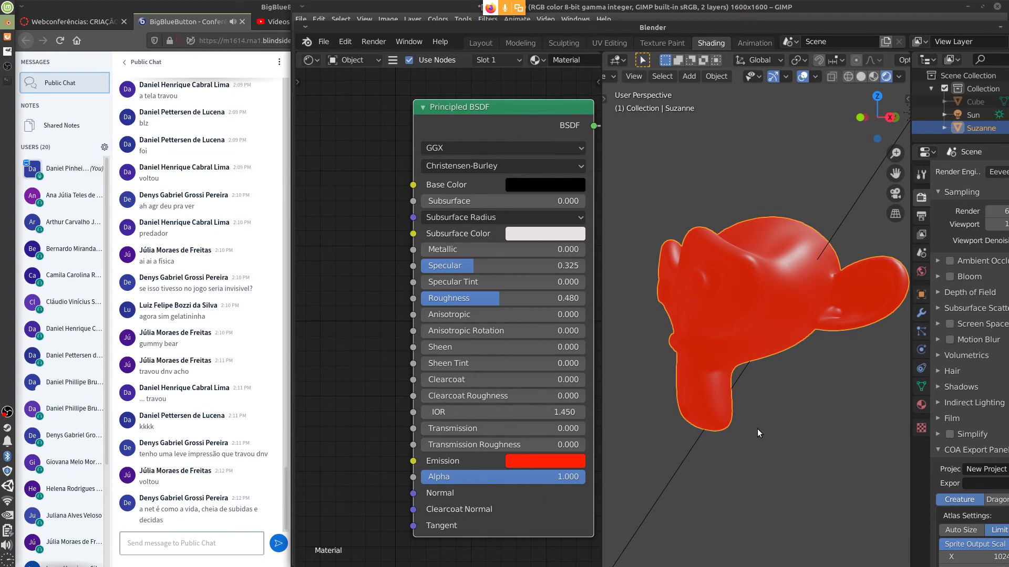
scroll(752, 396, down, 3)
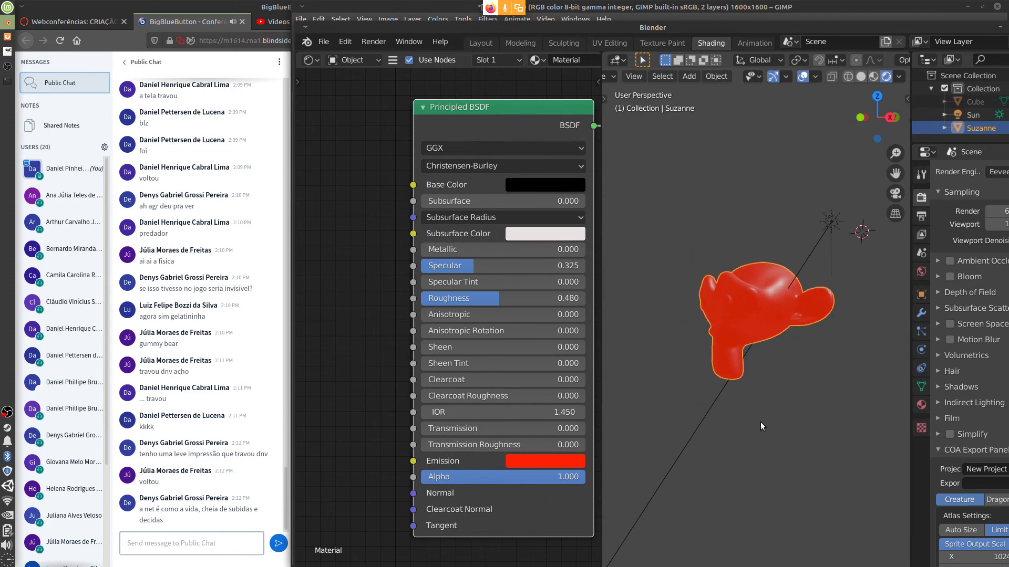
key(shift+a)
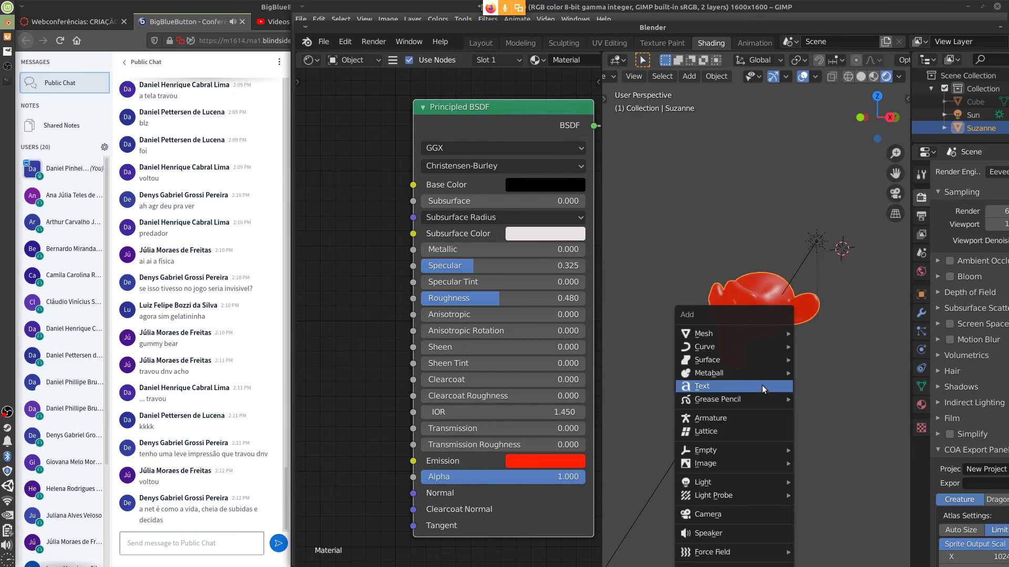
mouse_move(741, 334)
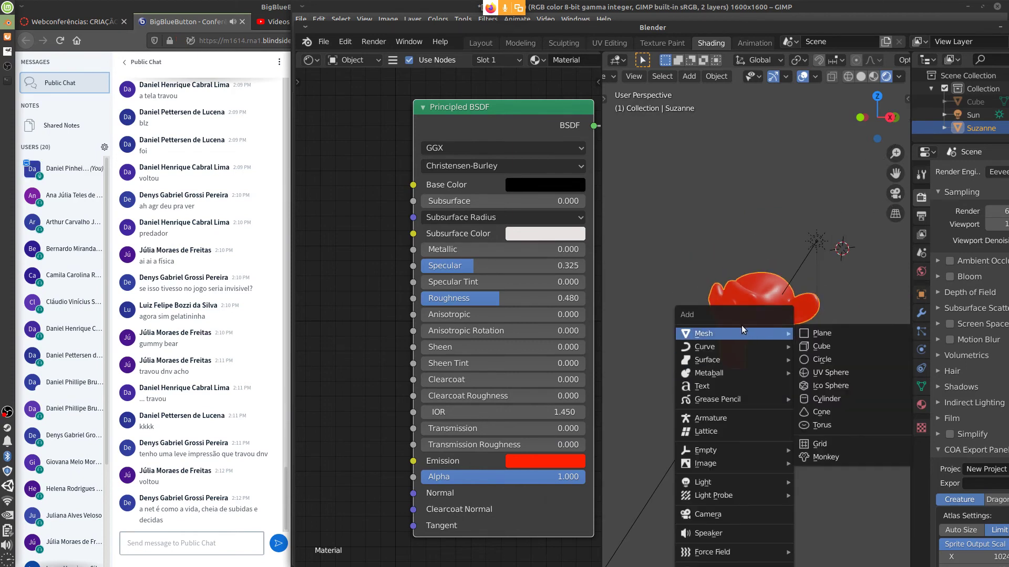
click(845, 333)
key(g)
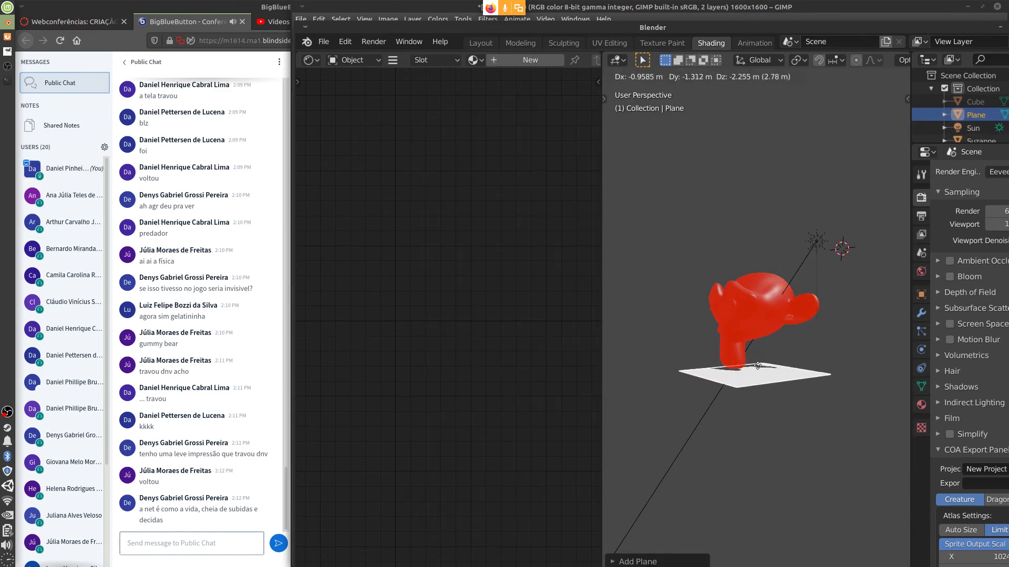
click(750, 373)
key(s)
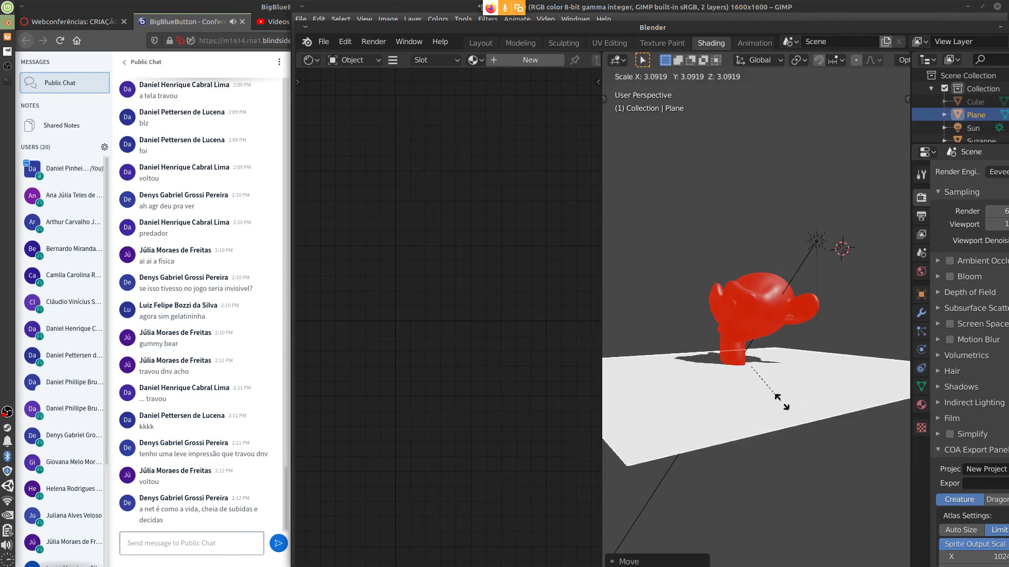
click(811, 435)
- Delete the Sun light above Suzanne
click(813, 241)
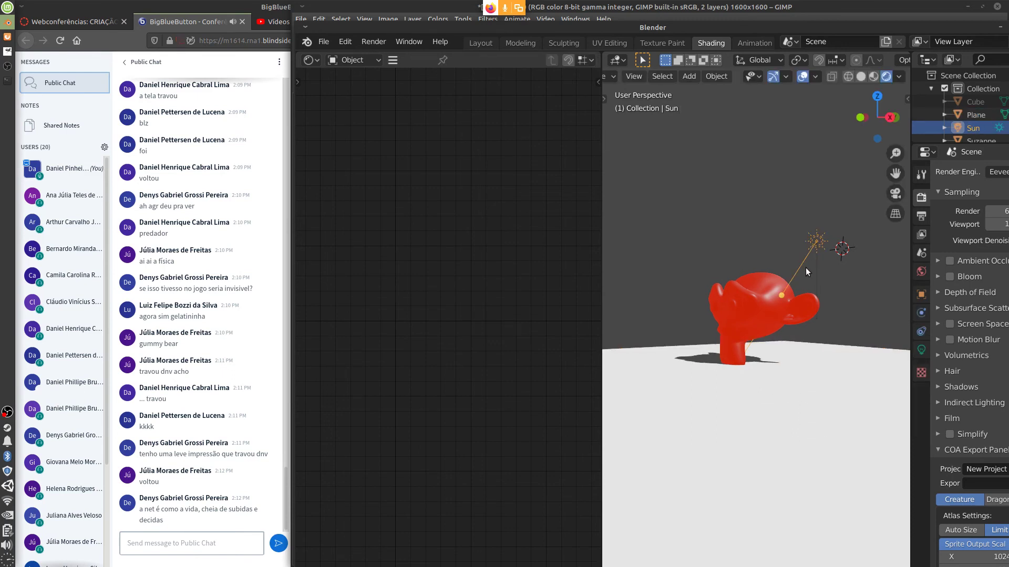
key(x)
click(801, 270)
- Select Suzanne and examine from several angles whether the red emission lights the floor plane
click(771, 305)
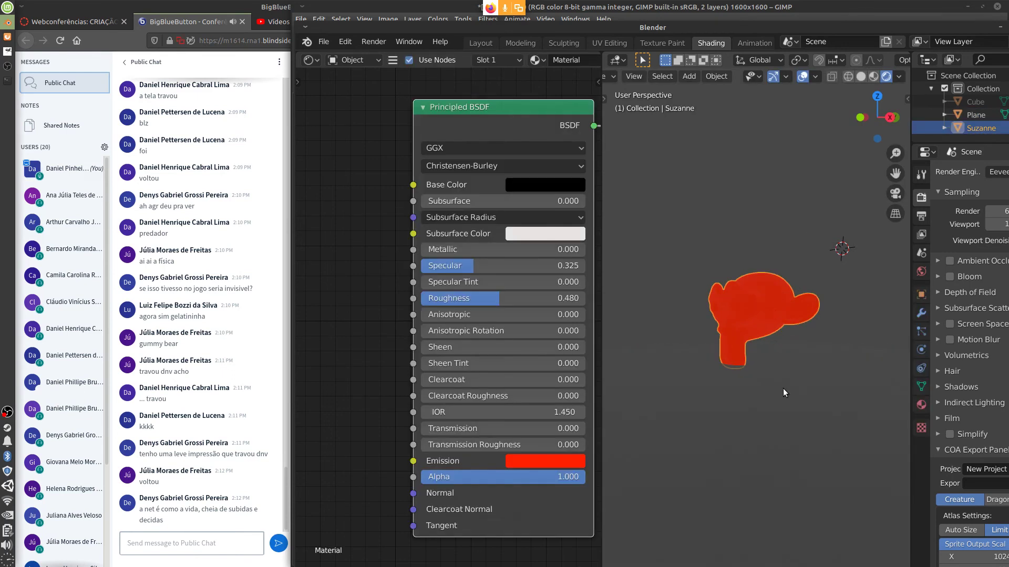
middle_drag(783, 388, 771, 435)
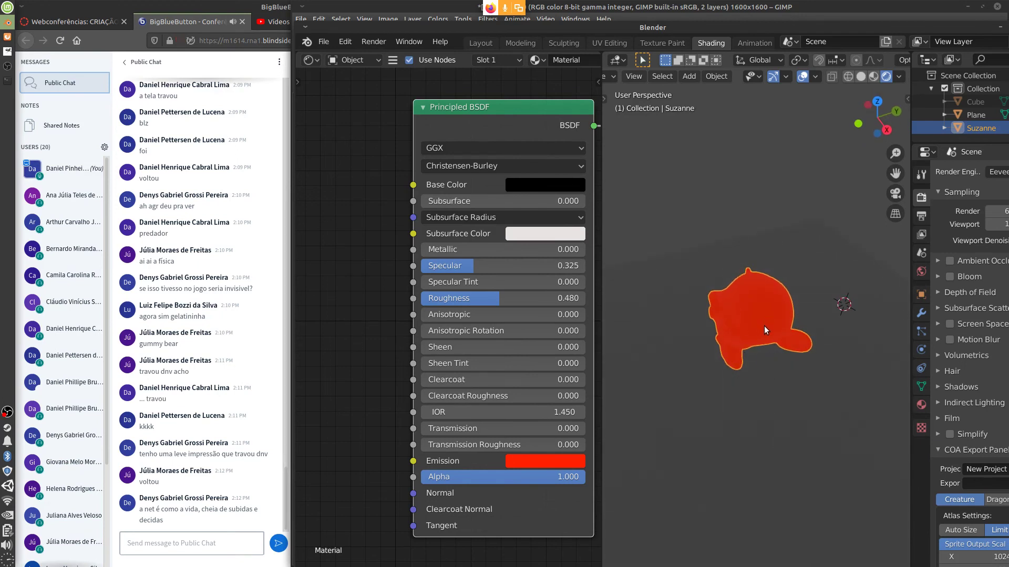
middle_drag(764, 326, 765, 285)
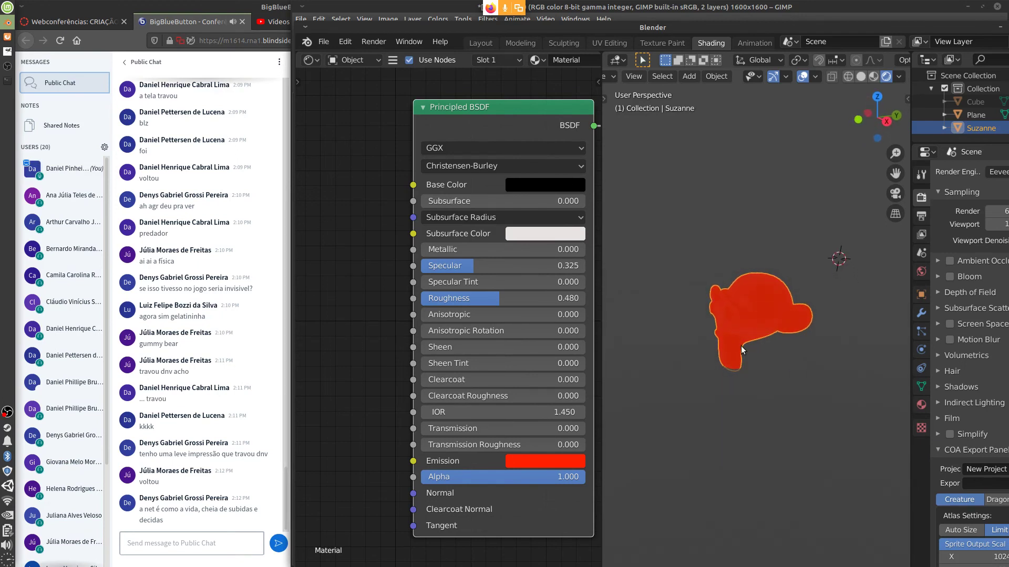
mouse_move(752, 336)
middle_down()
mouse_move(745, 320)
mouse_move(748, 342)
middle_up()
- Switch the render engine to Cycles, examine the red glow Suzanne casts on the floor plane, and return to Eevee
click(996, 172)
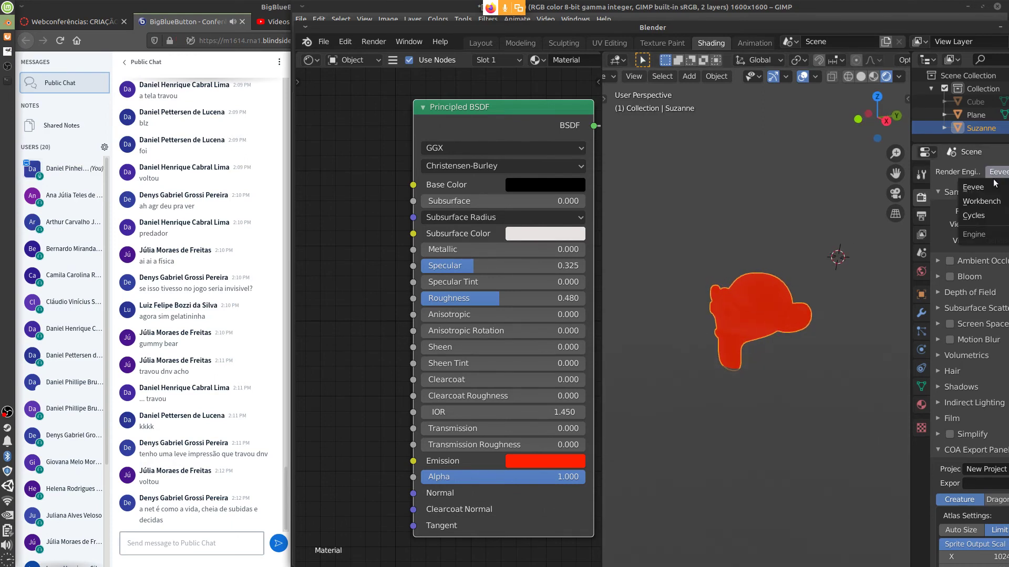
click(976, 215)
middle_drag(766, 397, 768, 420)
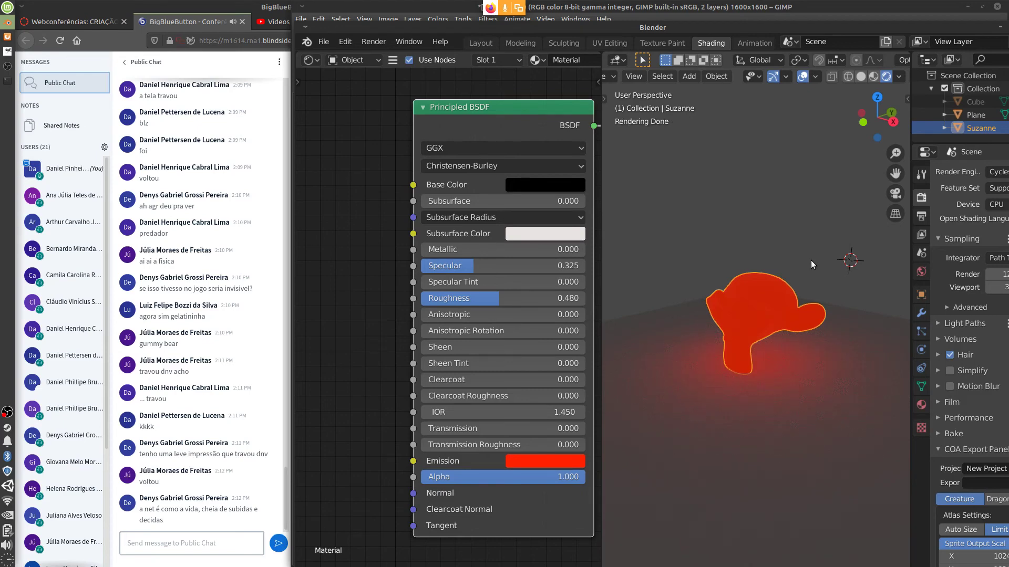
click(995, 172)
click(978, 189)
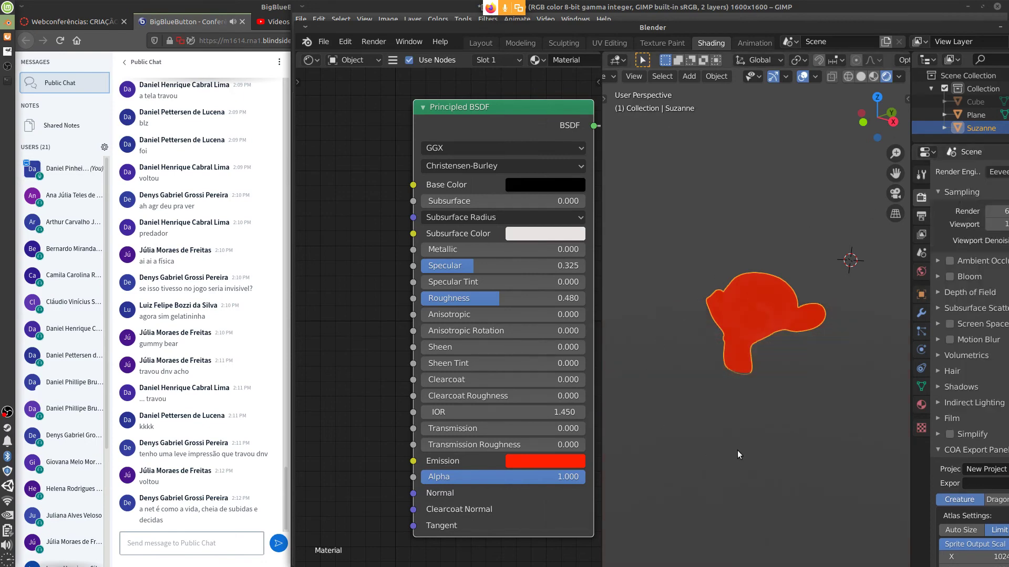
- Delete the floor plane beneath Suzanne
click(771, 414)
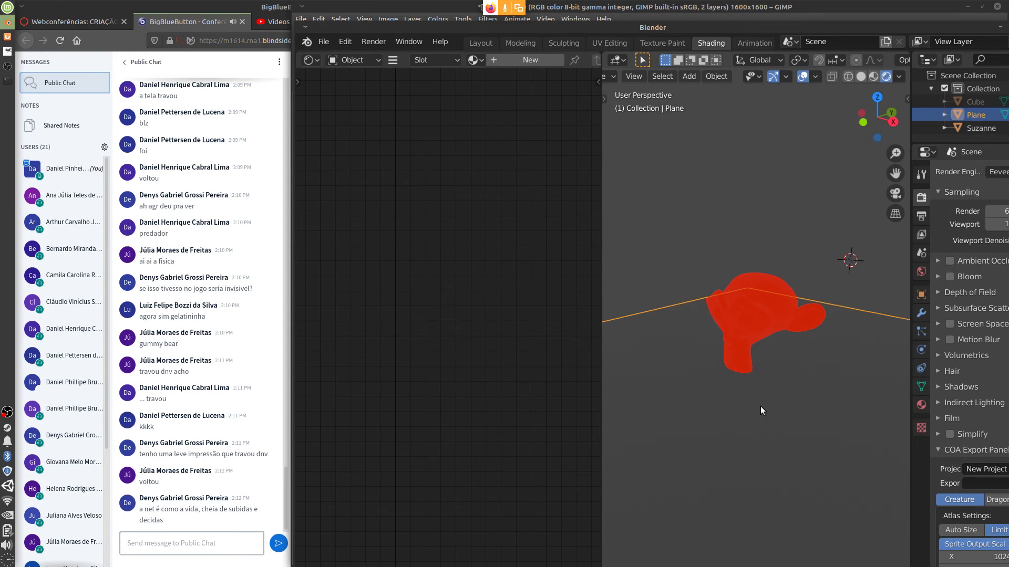
click(757, 333)
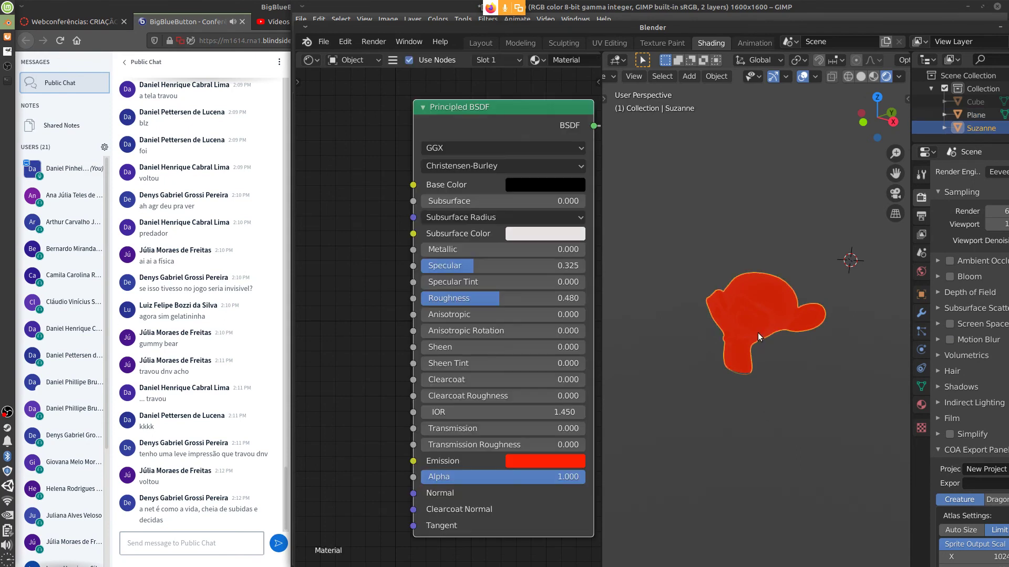
click(758, 443)
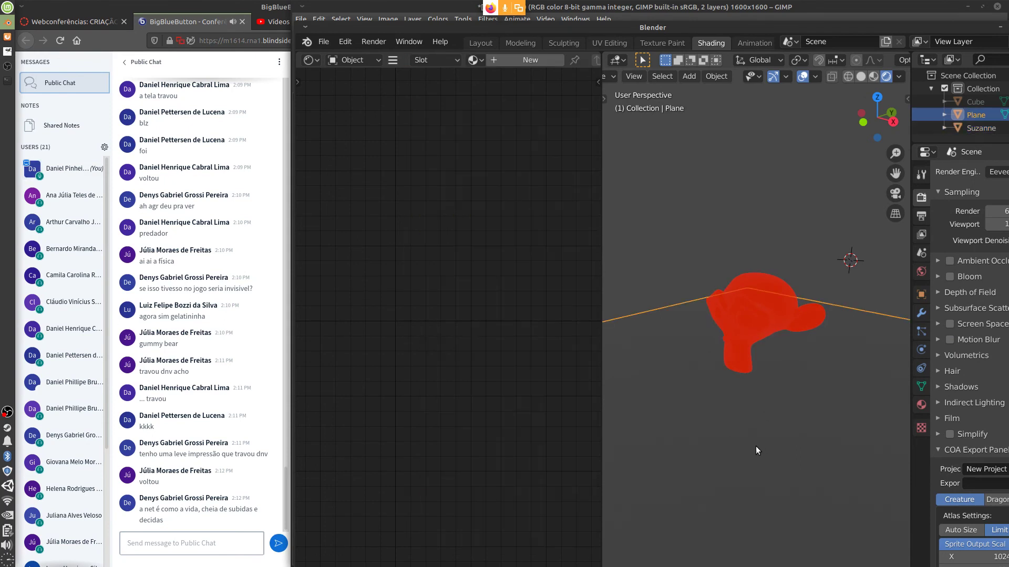
key(x)
click(757, 446)
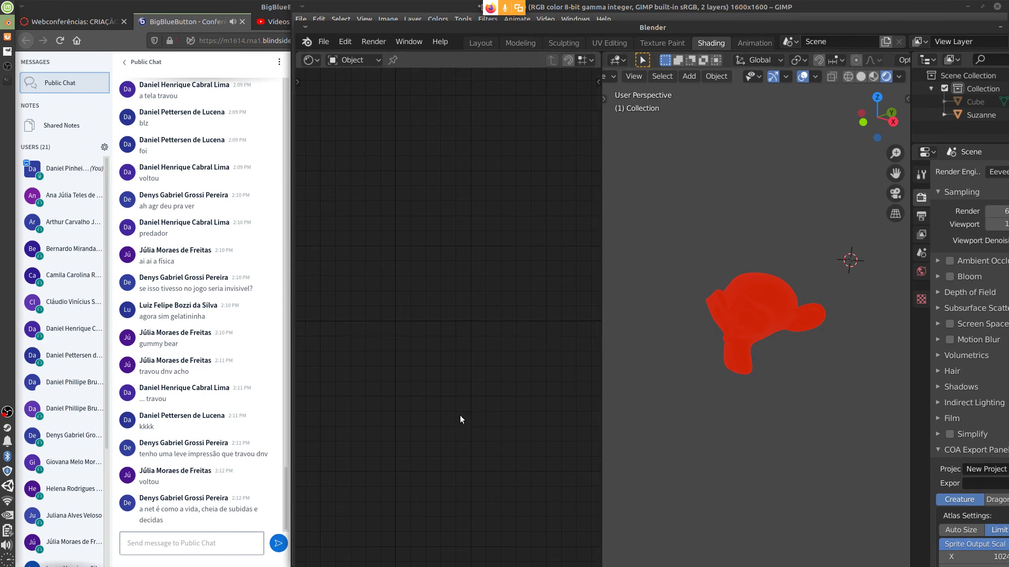
- Select Suzanne, set the viewport to Material Preview shading and lower the Principled BSDF Alpha to 0
click(773, 333)
middle_drag(546, 509, 488, 503)
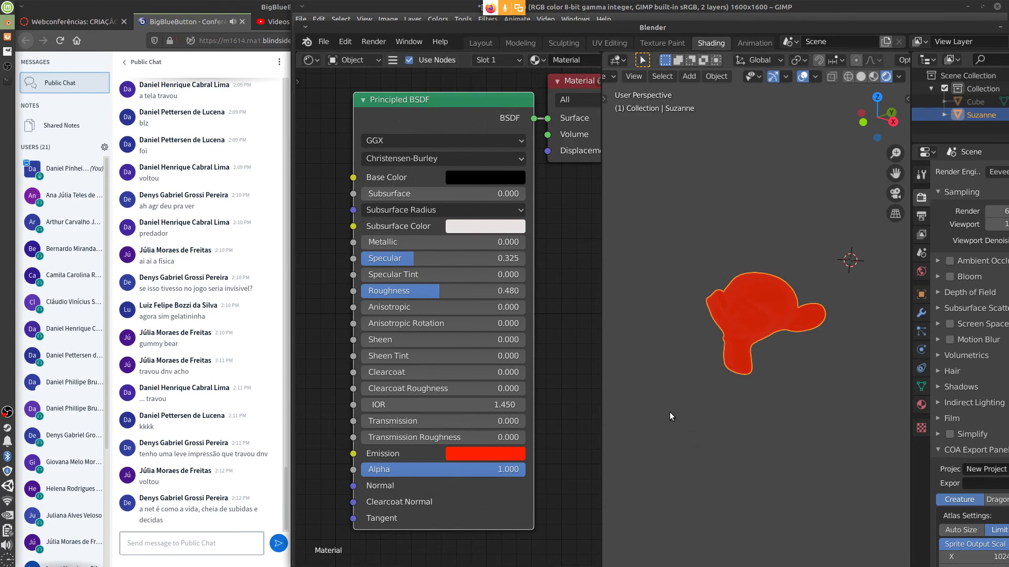
scroll(500, 453, down, 1)
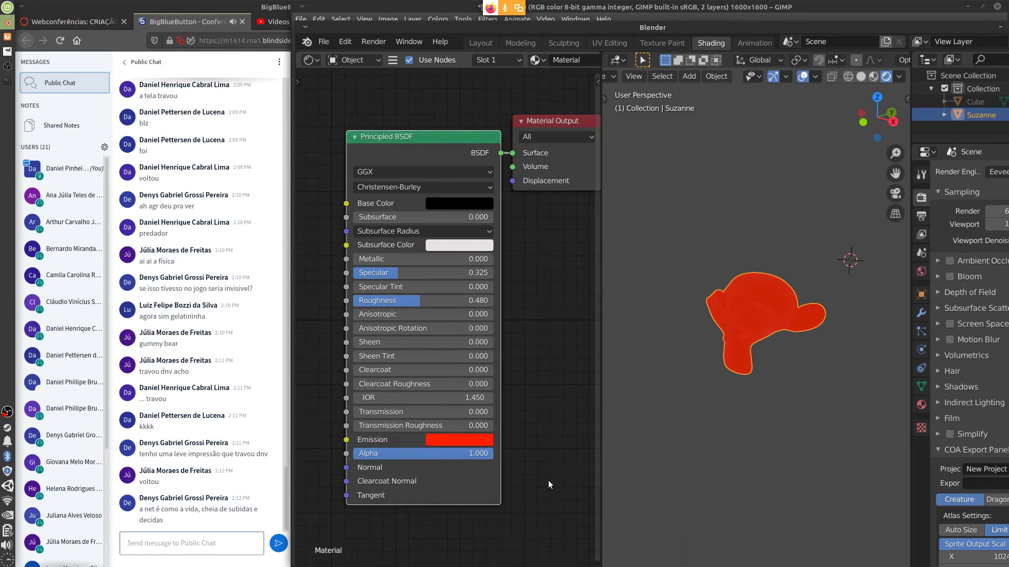
middle_drag(548, 480, 531, 468)
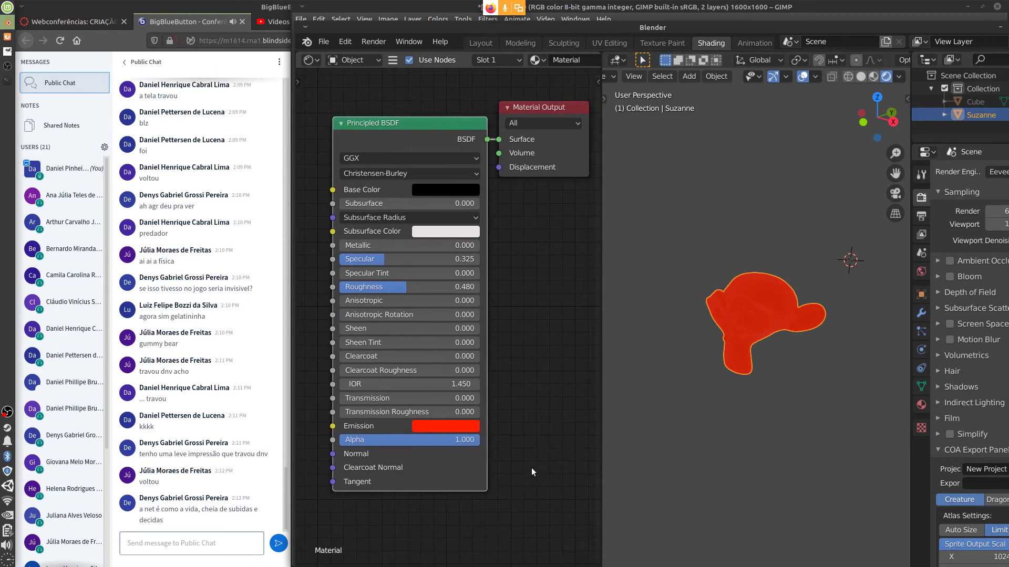
click(873, 77)
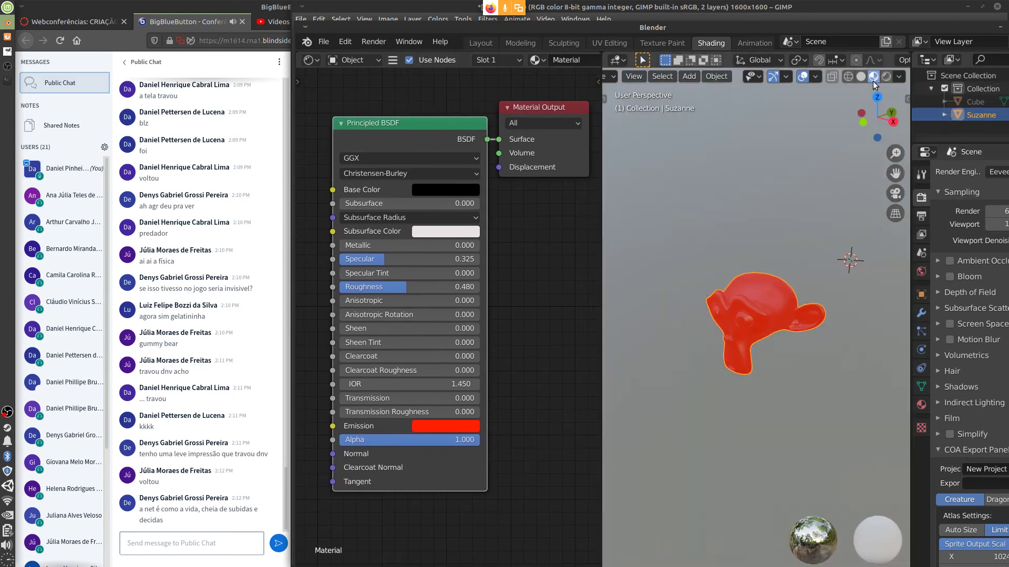
drag(468, 440, 305, 450)
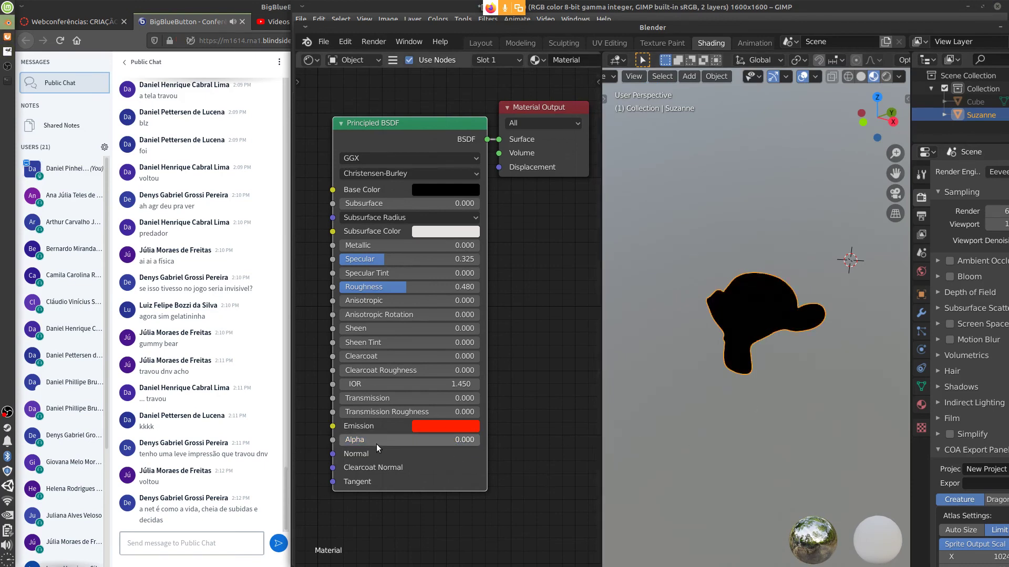
drag(376, 444, 318, 449)
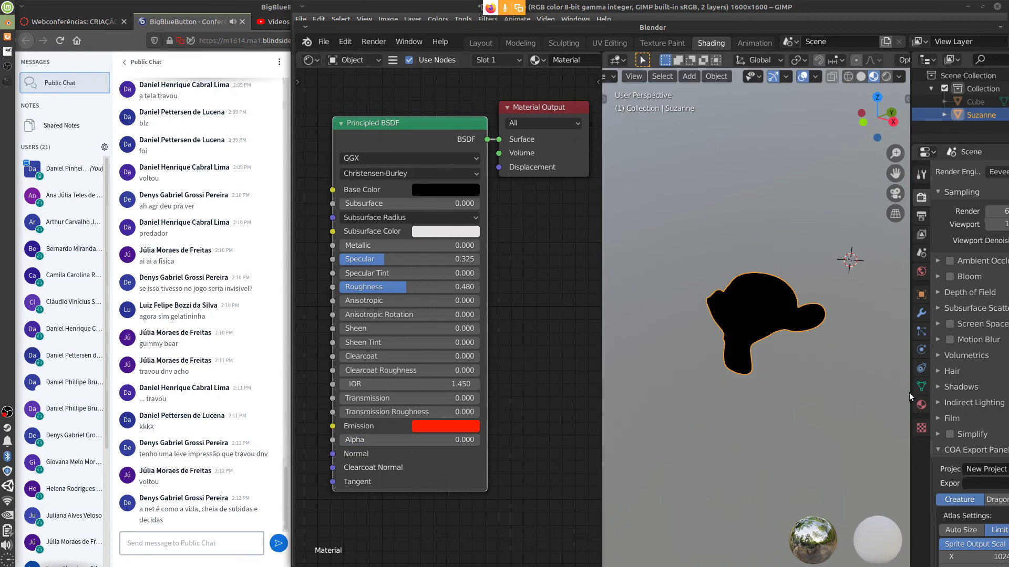
- Widen the properties area and show Suzanne's material properties in it
drag(910, 393, 815, 400)
click(825, 404)
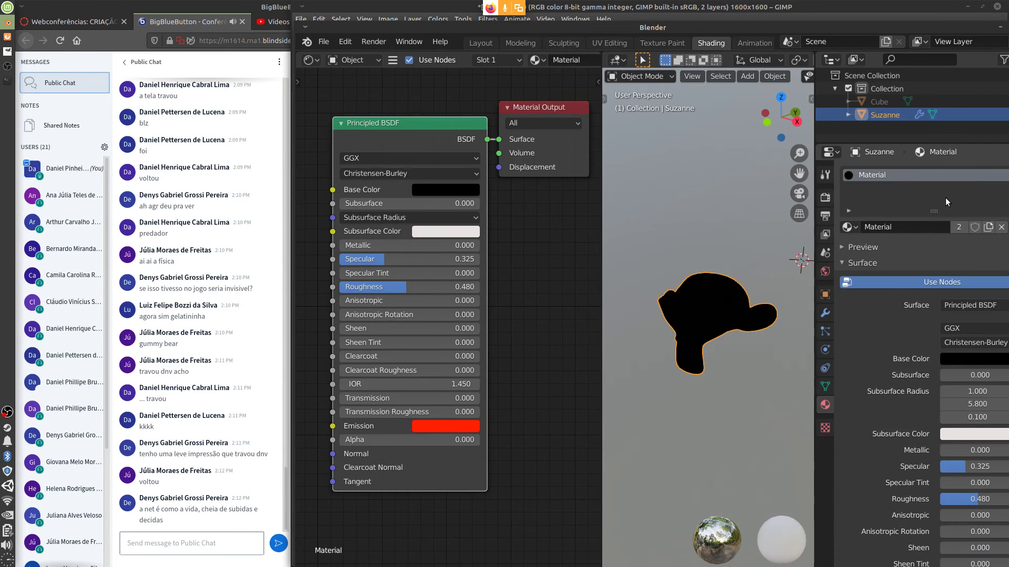
- Minimize the GIMP window and reposition the Blender window so the material properties fit fully on screen
drag(902, 16, 873, 31)
click(968, 21)
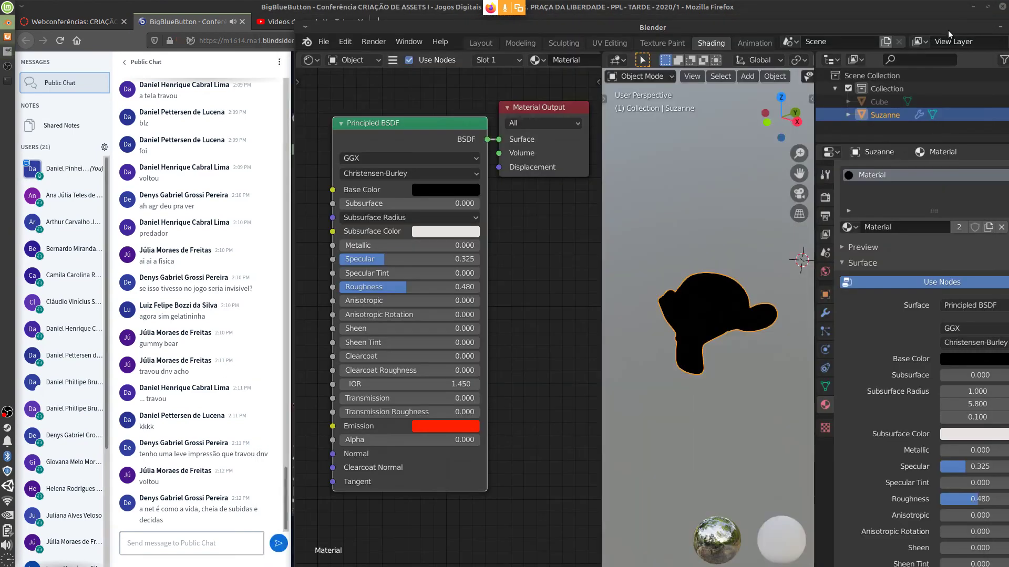
drag(837, 25, 817, 30)
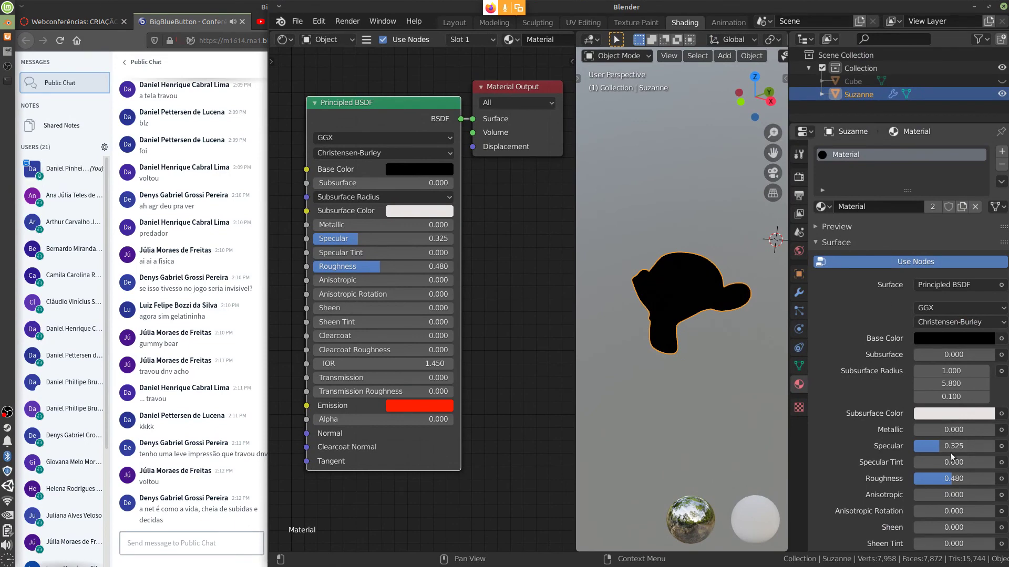
drag(813, 4, 807, 6)
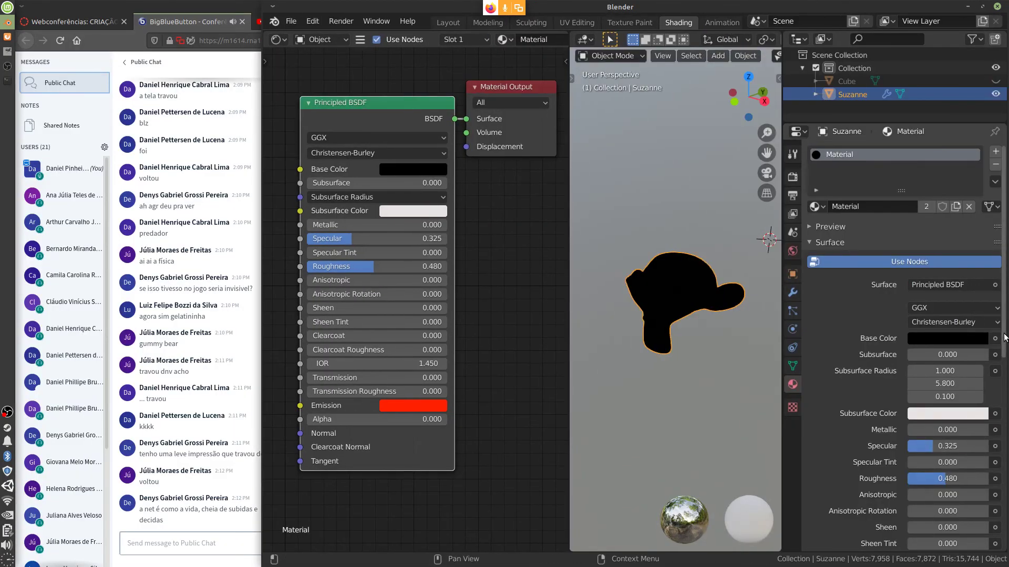
- Change the Emission color of Suzanne's material from red to a very pale pinkish white
scroll(987, 442, down, 10)
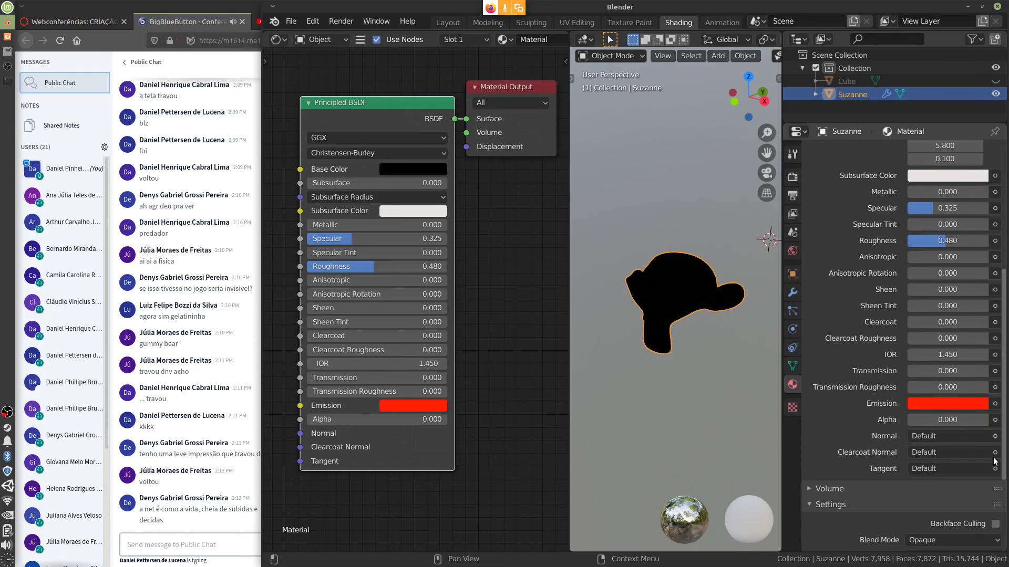
scroll(994, 470, down, 1)
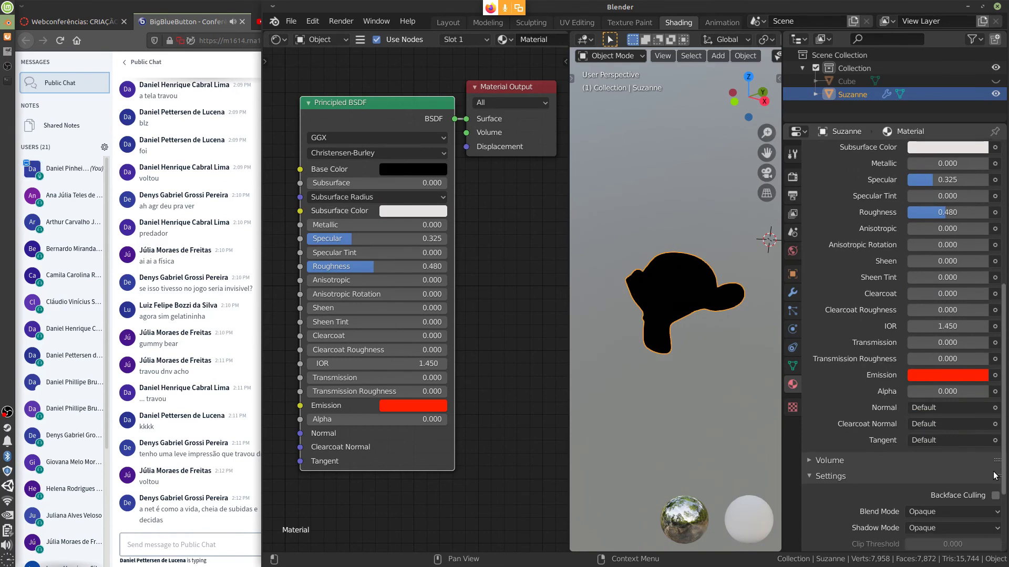
scroll(994, 470, down, 1)
scroll(997, 467, up, 2)
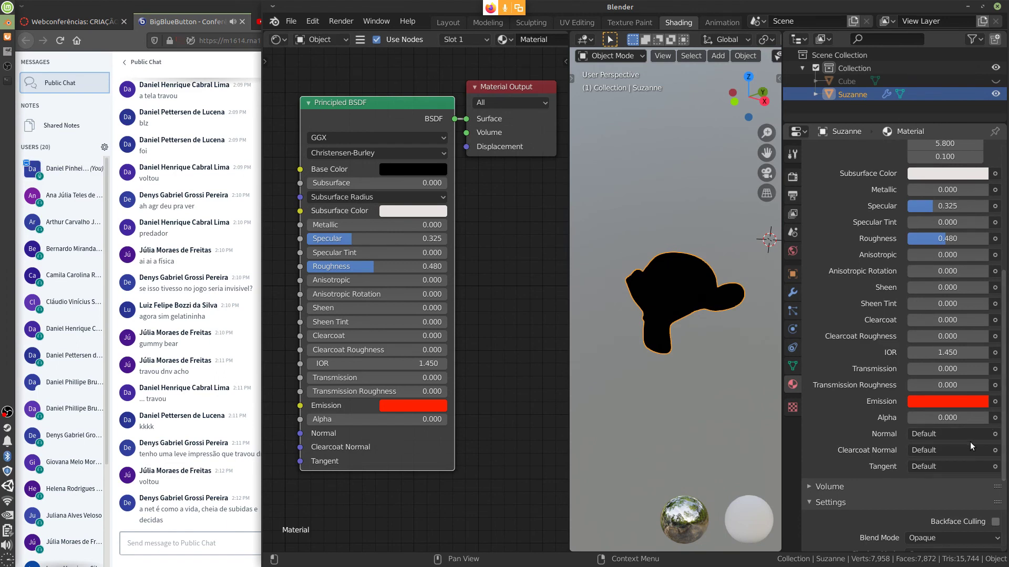
click(950, 402)
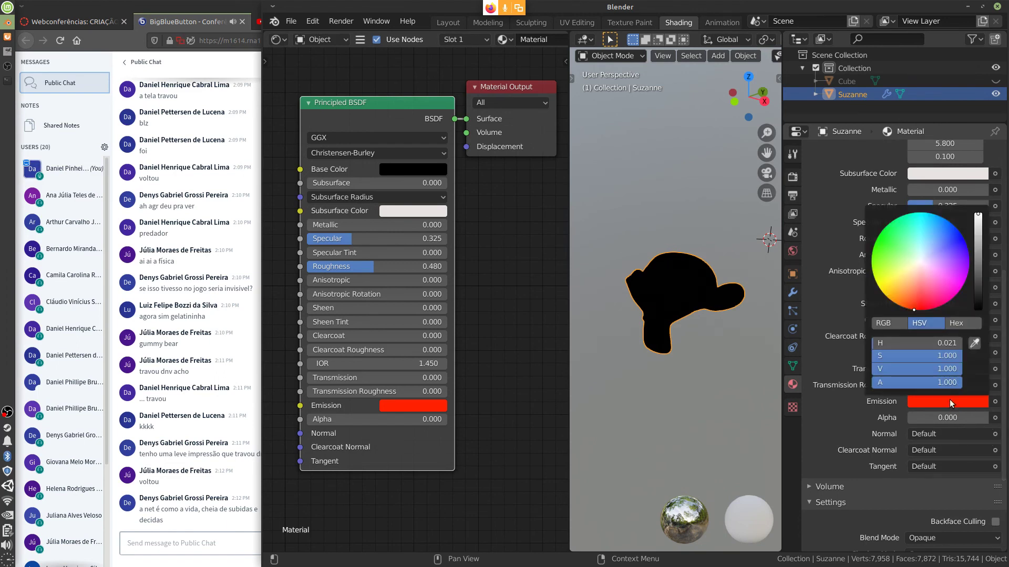
drag(919, 269, 923, 261)
click(979, 218)
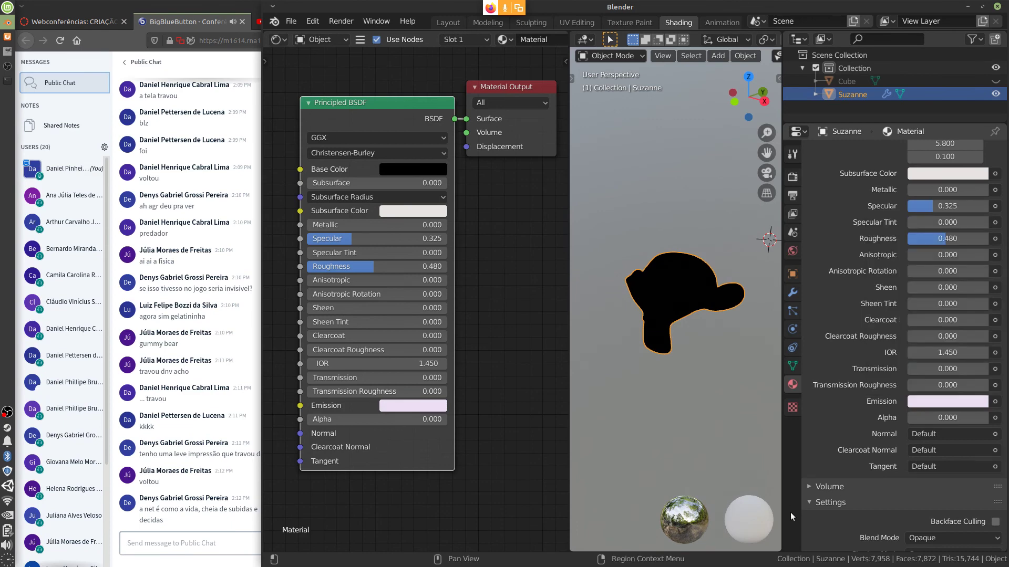
- Set the Blend Mode in the material's settings to Alpha Blend
scroll(1004, 400, down, 5)
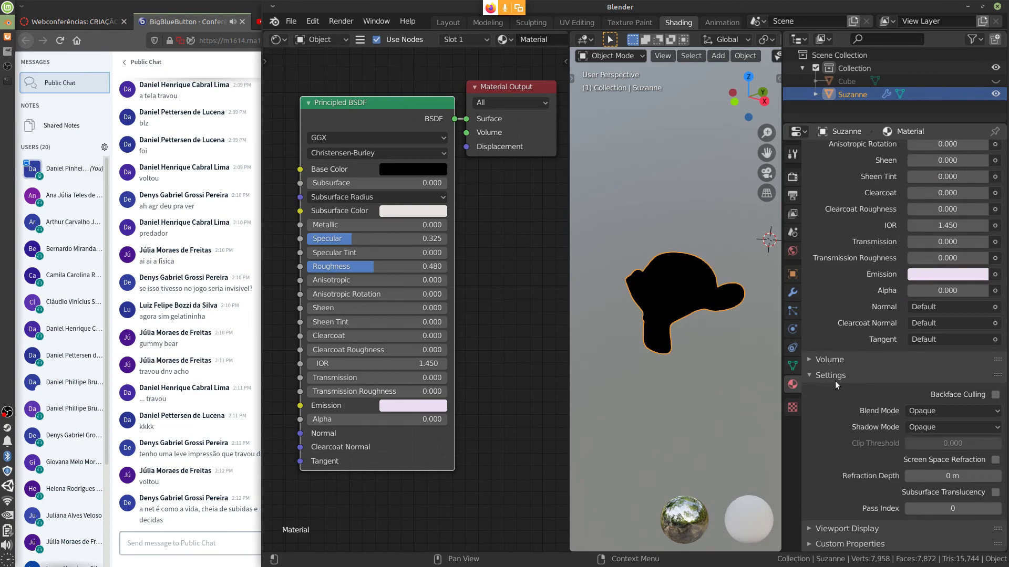
click(951, 411)
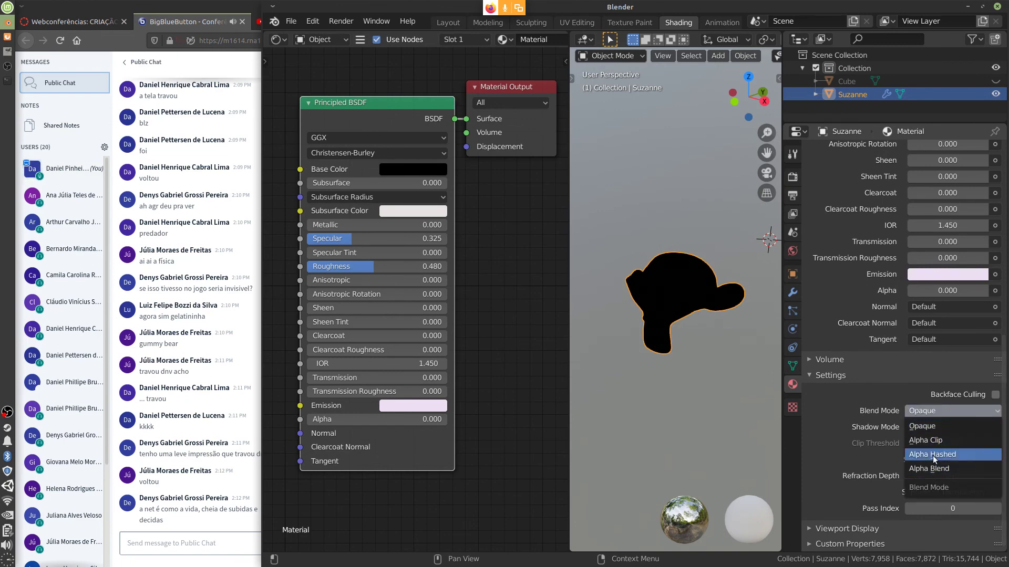
click(933, 469)
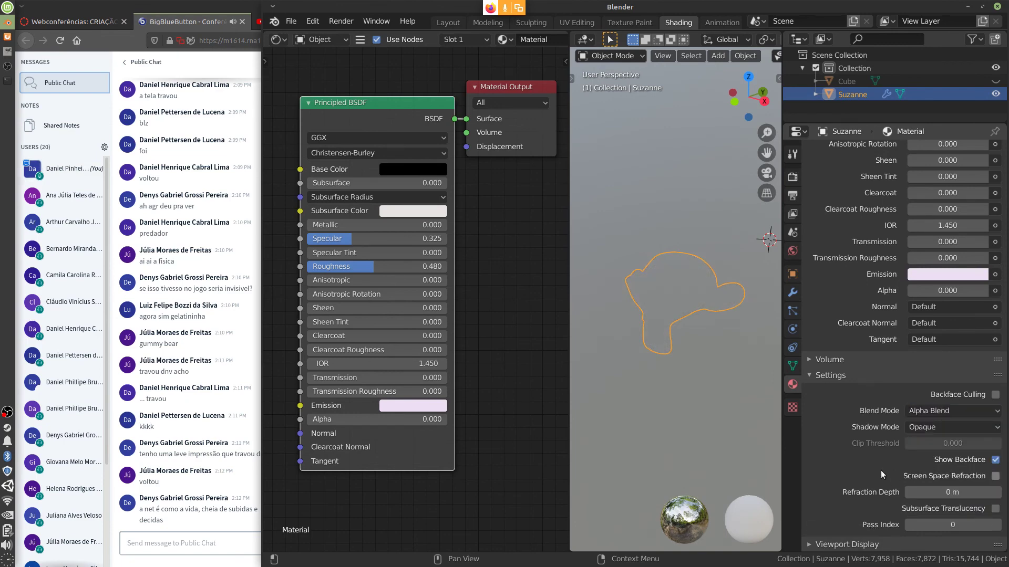
- Unhide the Cube, view it through Suzanne and raise the material's Alpha to 0.247
click(996, 81)
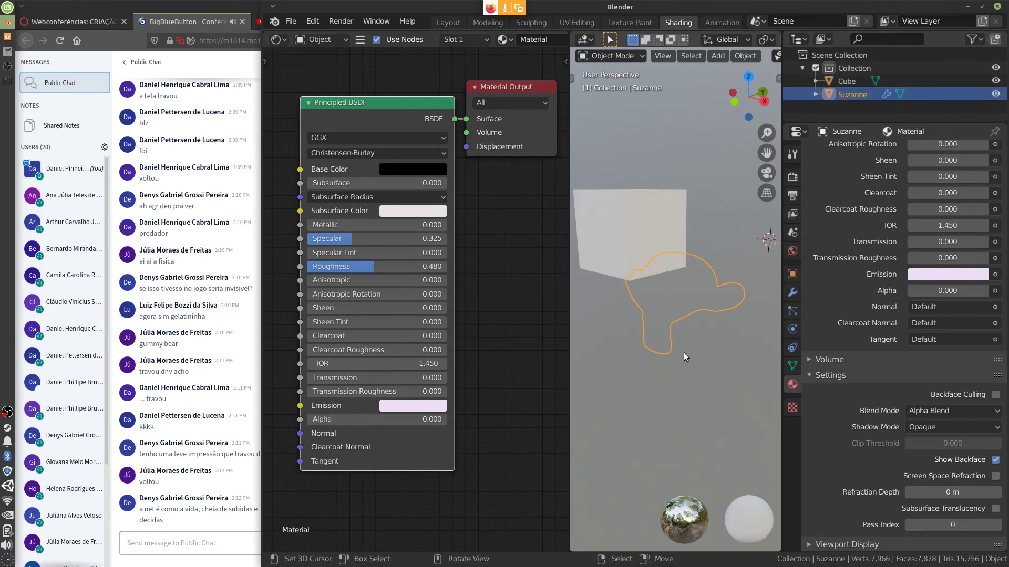
middle_drag(704, 377, 676, 339)
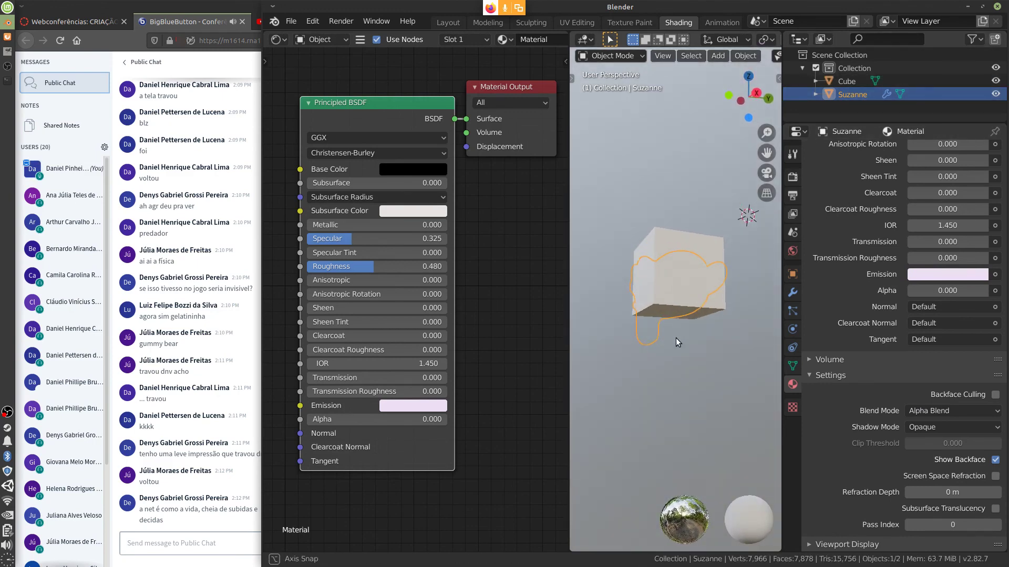
drag(307, 420, 355, 428)
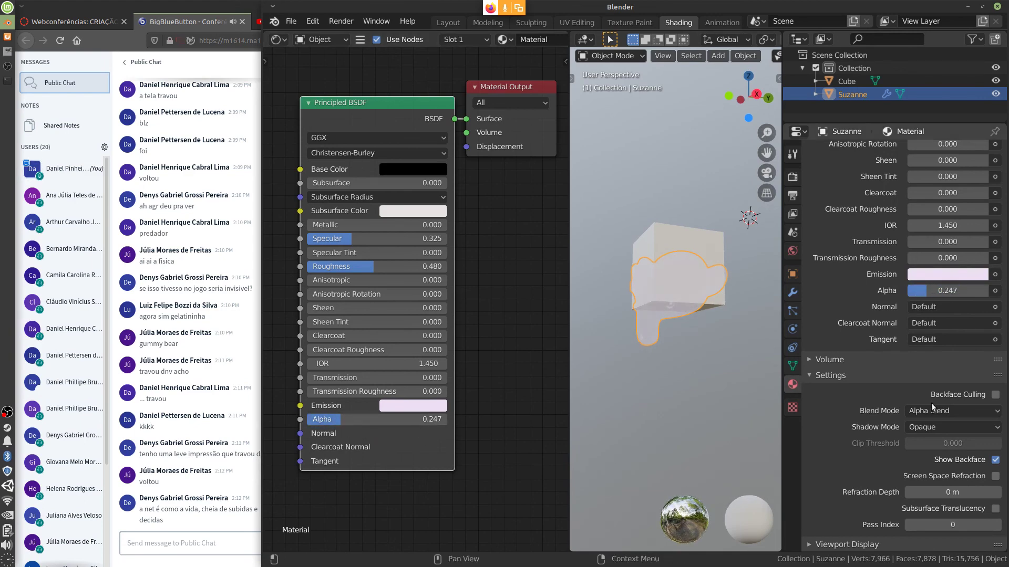
- Set the material's Blend Mode to Alpha Hashed and inspect Suzanne's grainy transparency up close
click(950, 411)
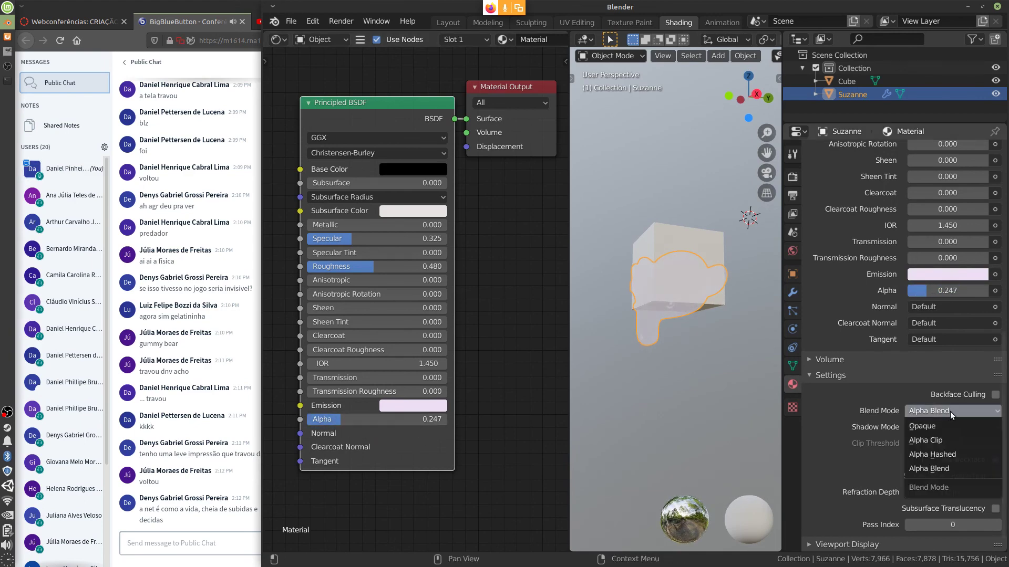
click(934, 455)
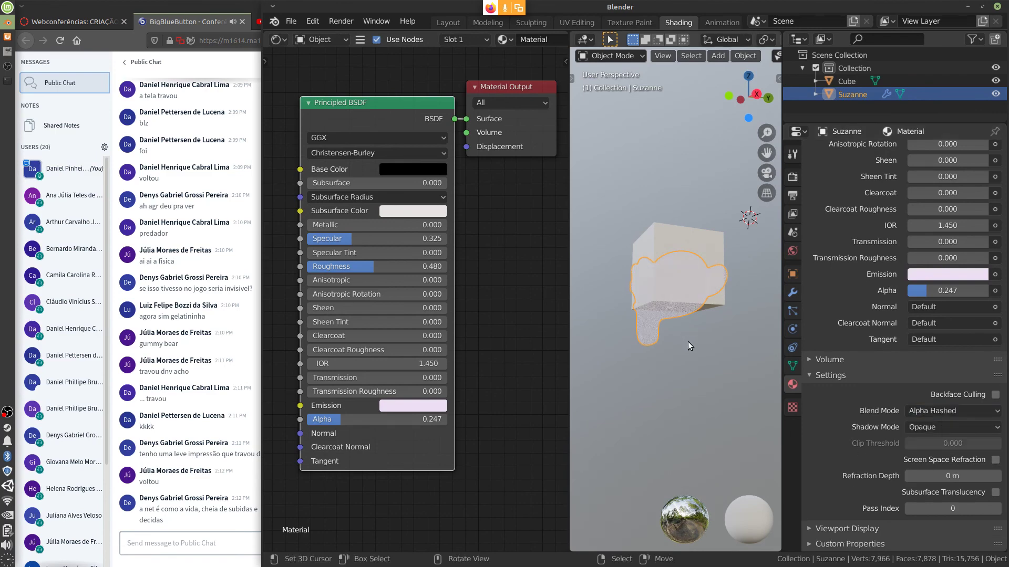
scroll(693, 352, up, 2)
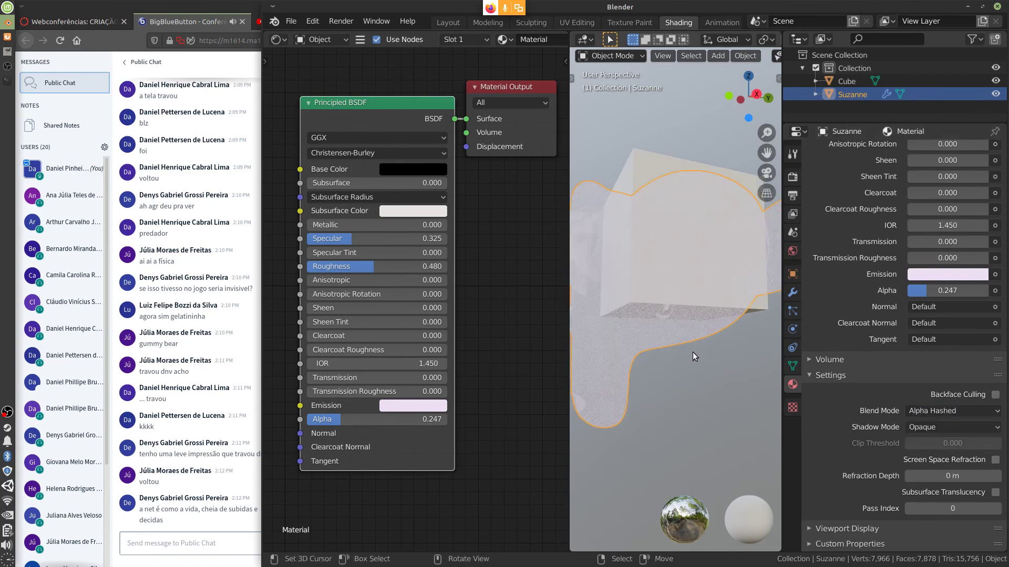
- Try Alpha Clip as the material's Shadow Mode and set it to None instead
click(948, 427)
click(935, 471)
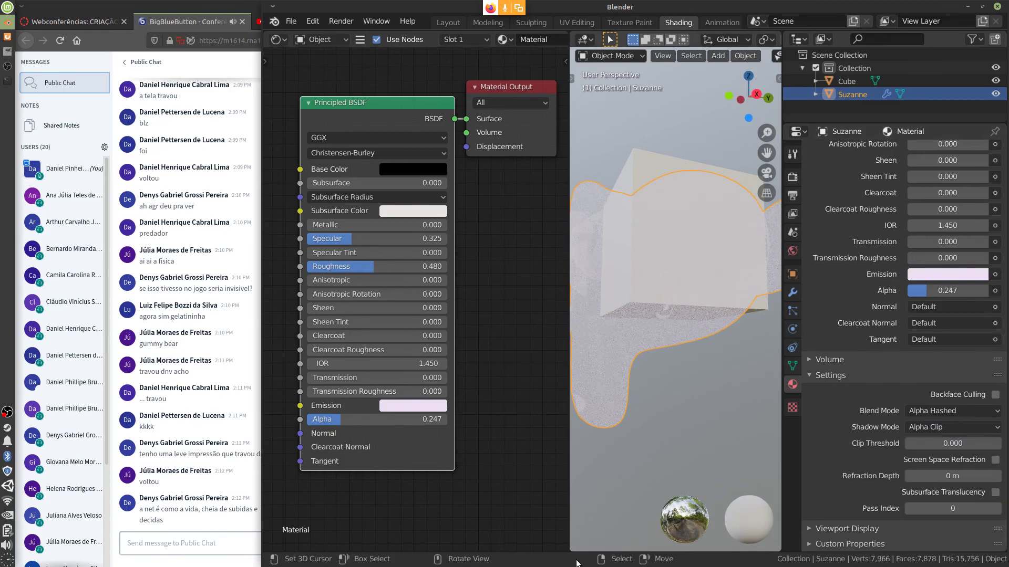
click(944, 426)
click(947, 426)
click(947, 425)
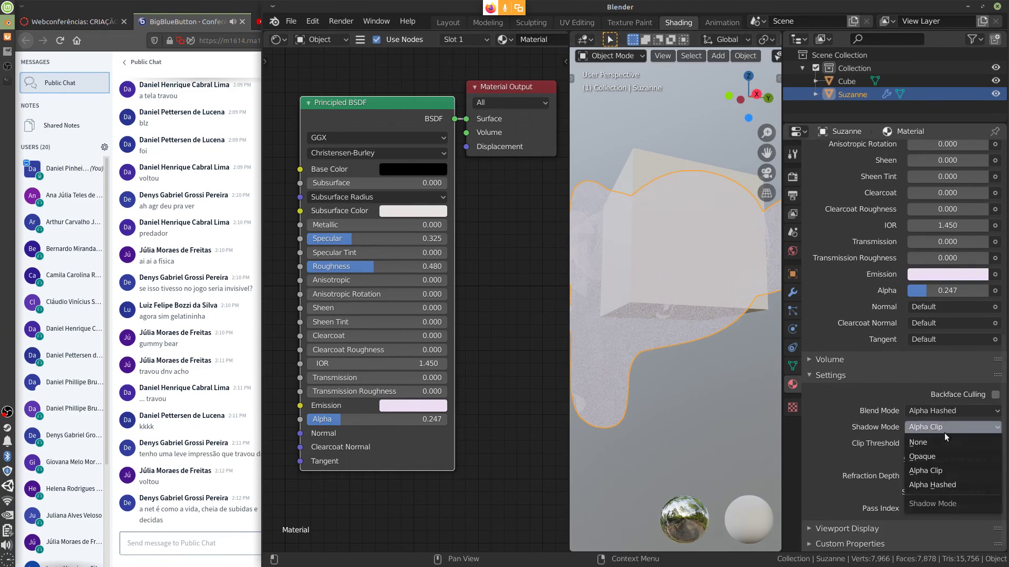
click(944, 433)
- Set the material's Blend Mode to Alpha Clip and lower its Alpha to 0
click(944, 415)
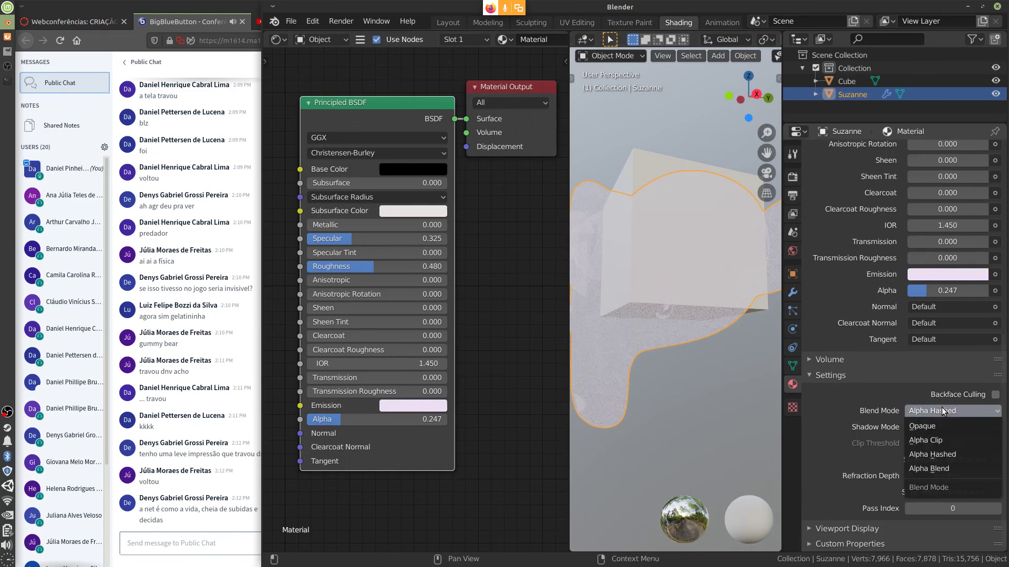
click(934, 440)
drag(332, 418, 285, 428)
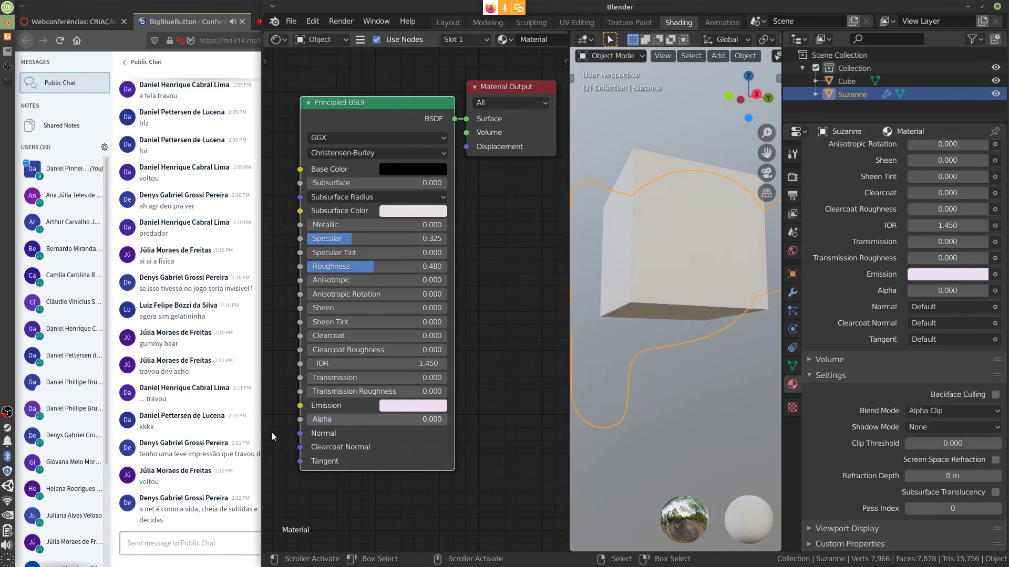
- Raise the material's Alpha to 1.000 and compare Suzanne with the fully transparent state by repeatedly undoing and redoing the change
drag(273, 433, 650, 438)
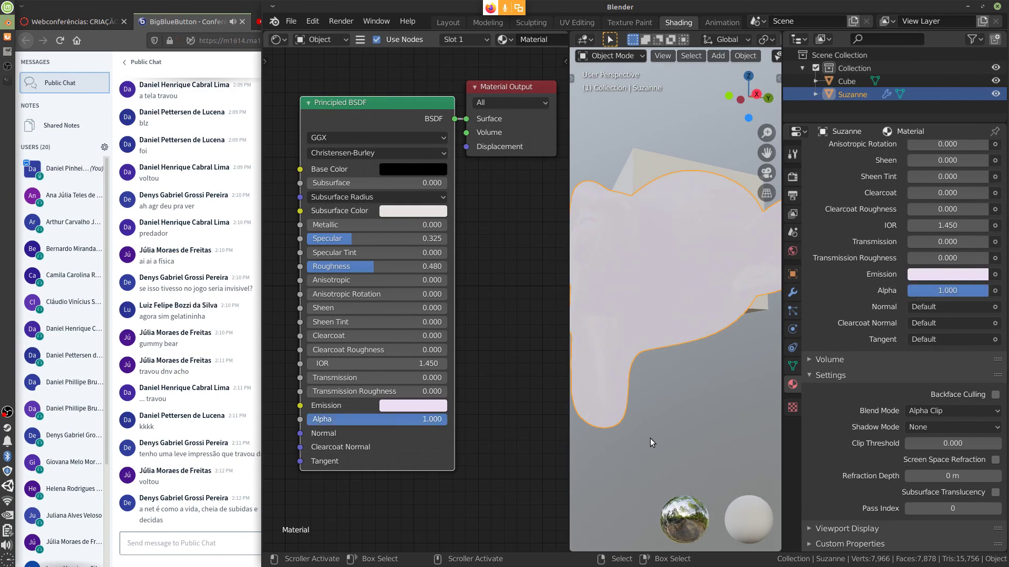
key(ctrl+z)
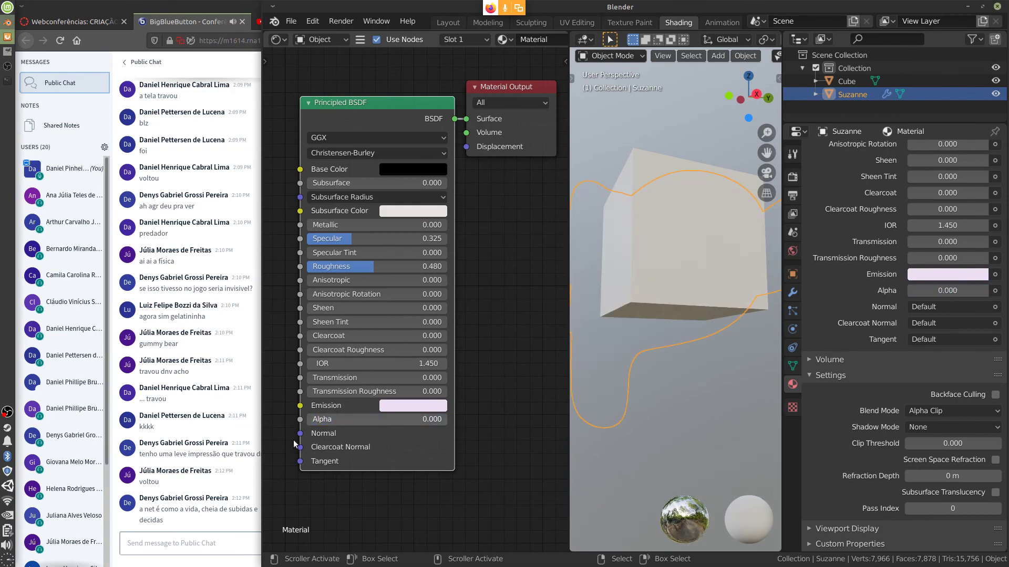
key(ctrl+shift+z)
key(ctrl+z)
key(ctrl+shift+z)
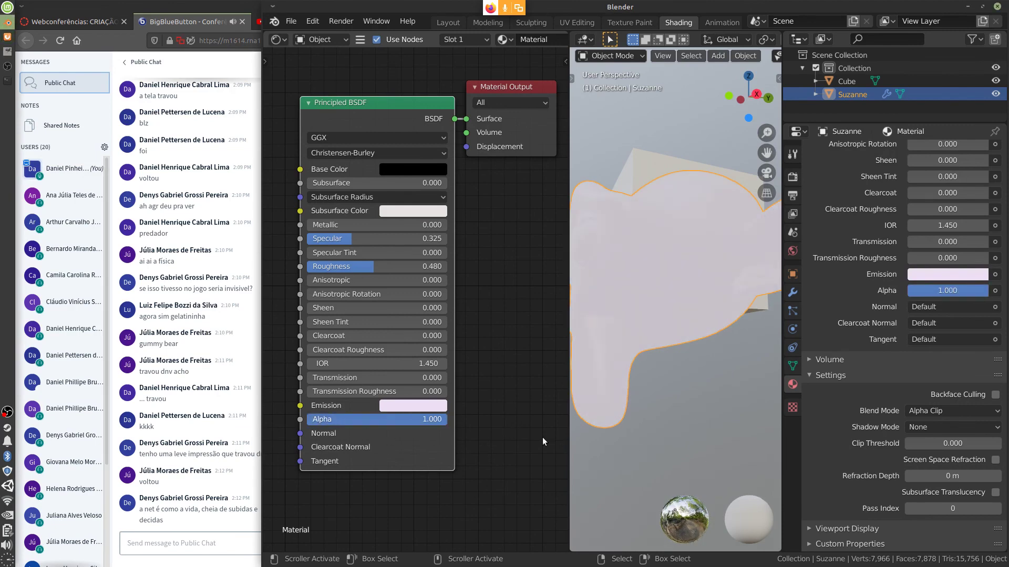
key(ctrl+z)
key(ctrl+shift+z)
- Set the material's Blend Mode to Alpha Hashed and try Alpha at 0.116 and 0.287
click(944, 410)
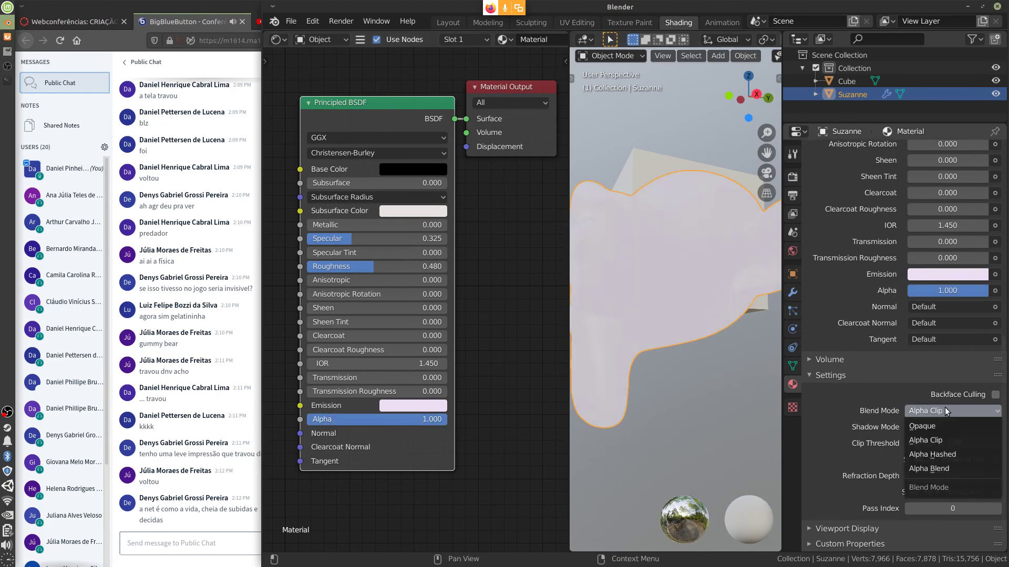
click(931, 455)
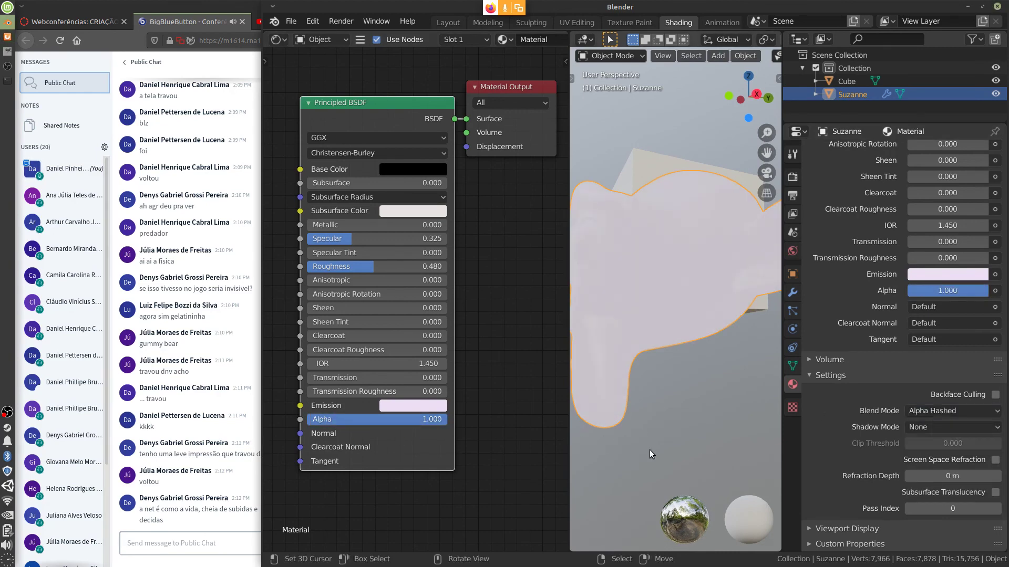
drag(437, 421, 317, 423)
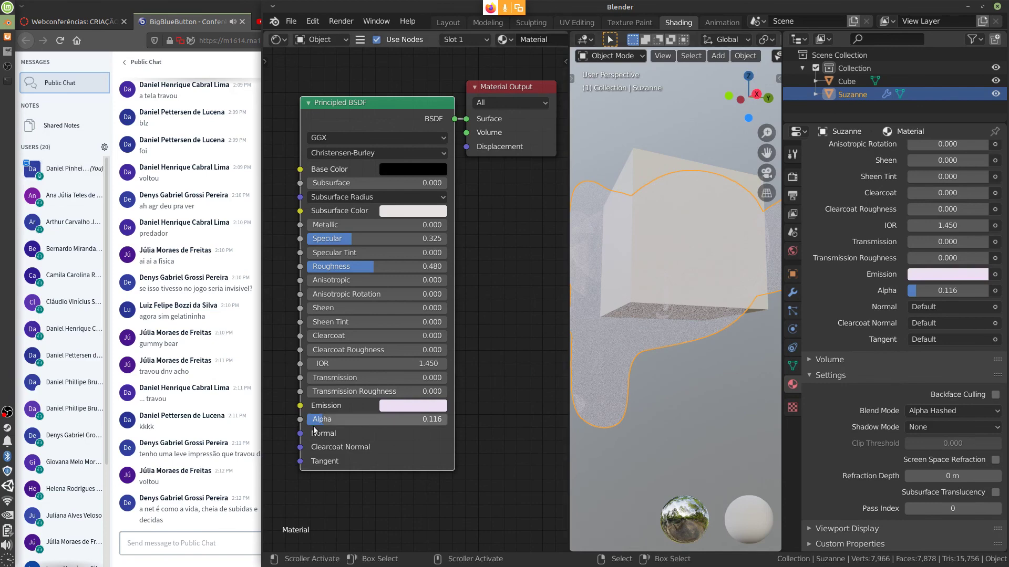
drag(322, 422, 354, 430)
- Set the material's Blend Mode to Alpha Blend, try Alpha at 0.229 and raise it to 1.000
click(946, 410)
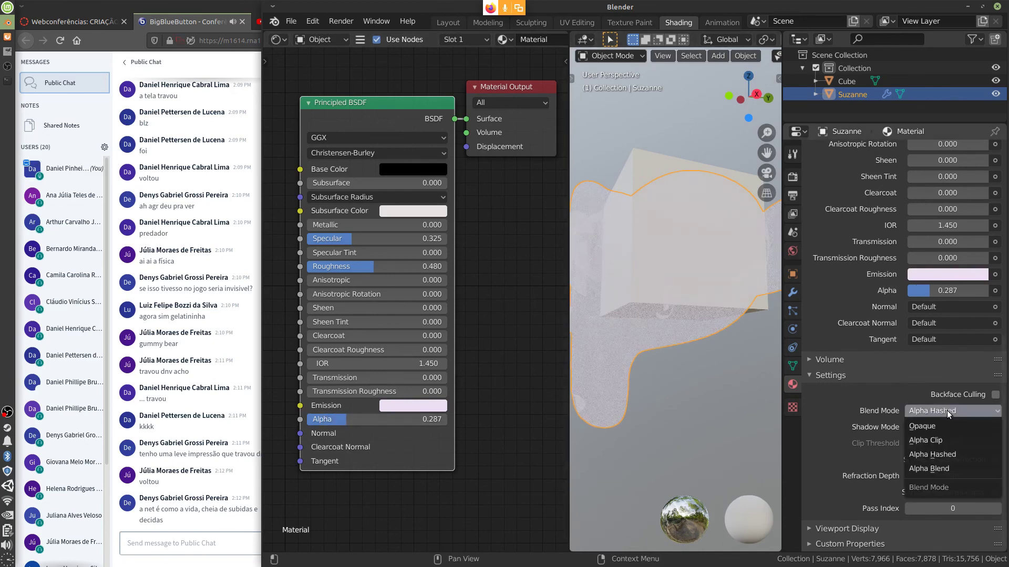
click(930, 469)
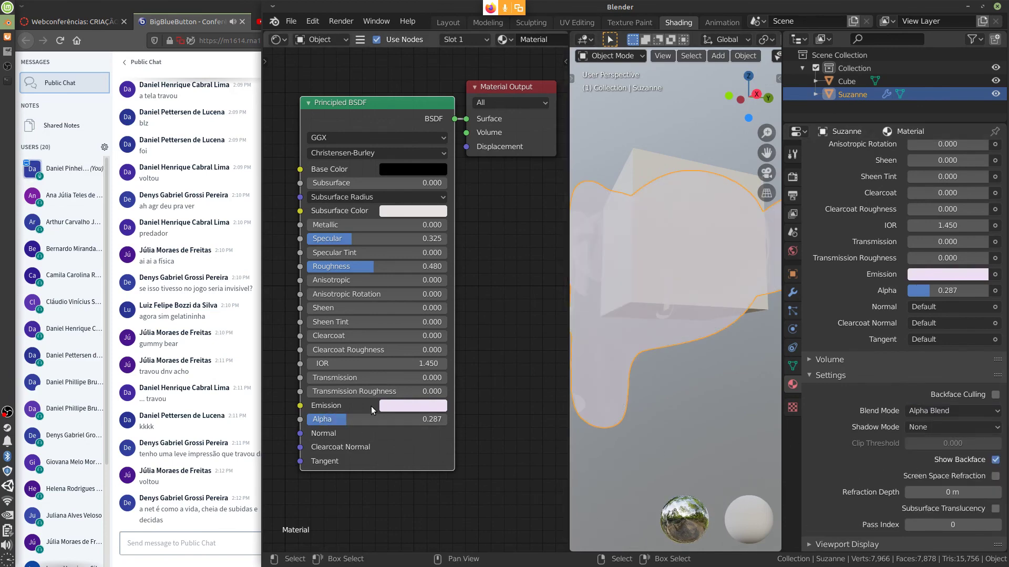
drag(319, 421, 323, 423)
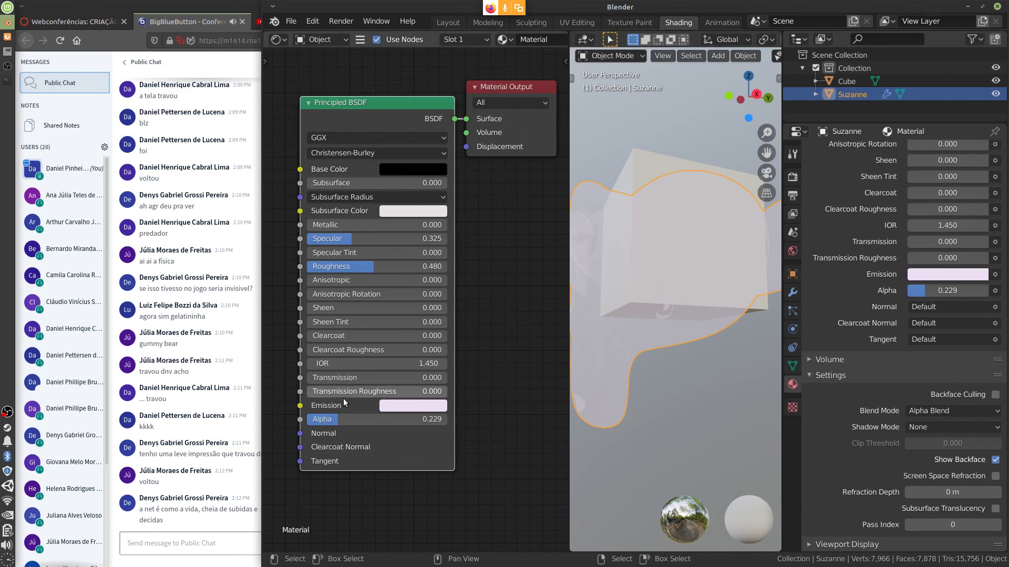
drag(332, 421, 471, 406)
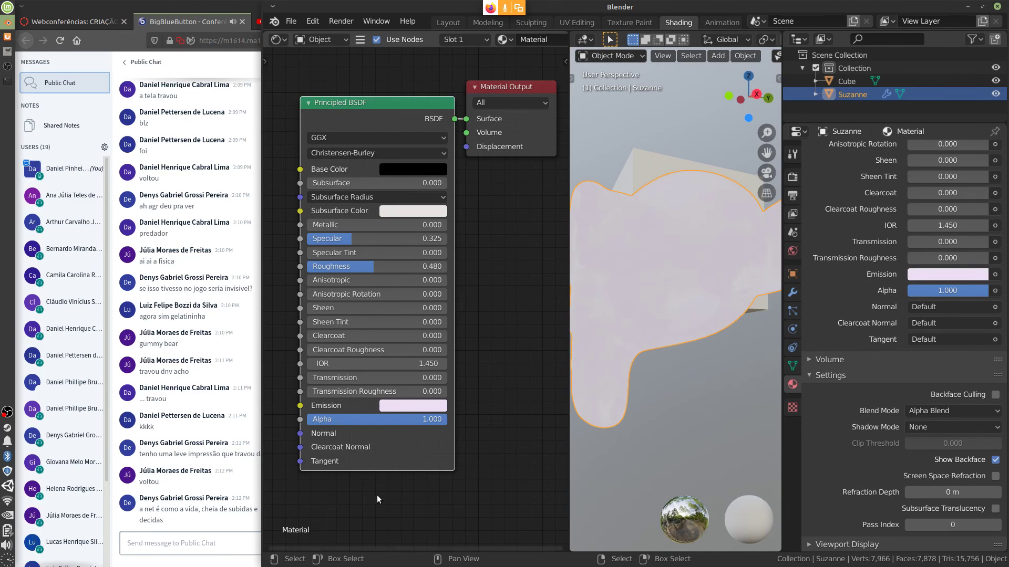
- Examine the Principled BSDF's Normal and Clearcoat Normal inputs and the Input and Texture nodes available to add
middle_drag(383, 511, 409, 466)
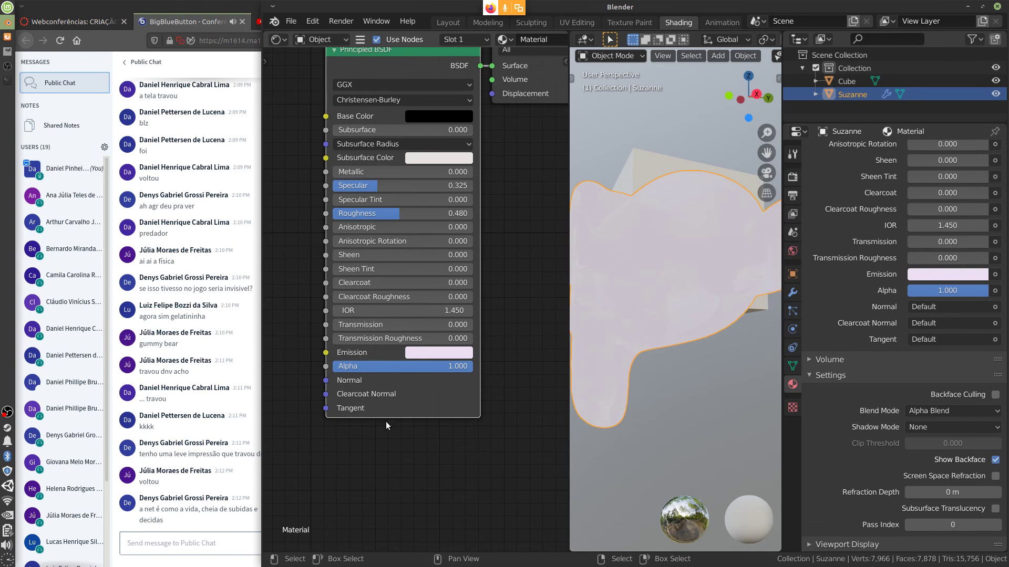
drag(325, 394, 293, 391)
middle_drag(341, 417, 407, 413)
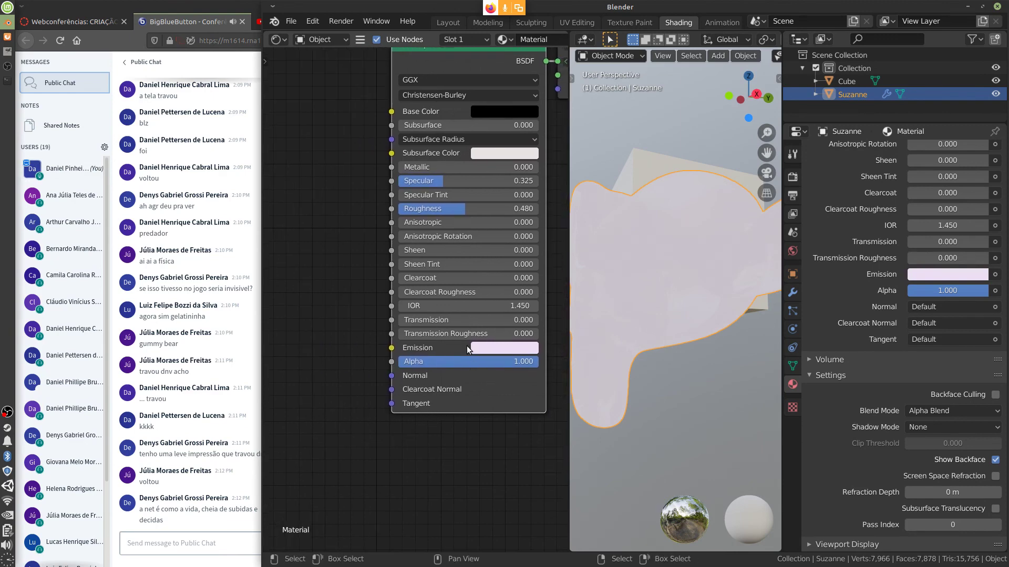
drag(391, 376, 315, 382)
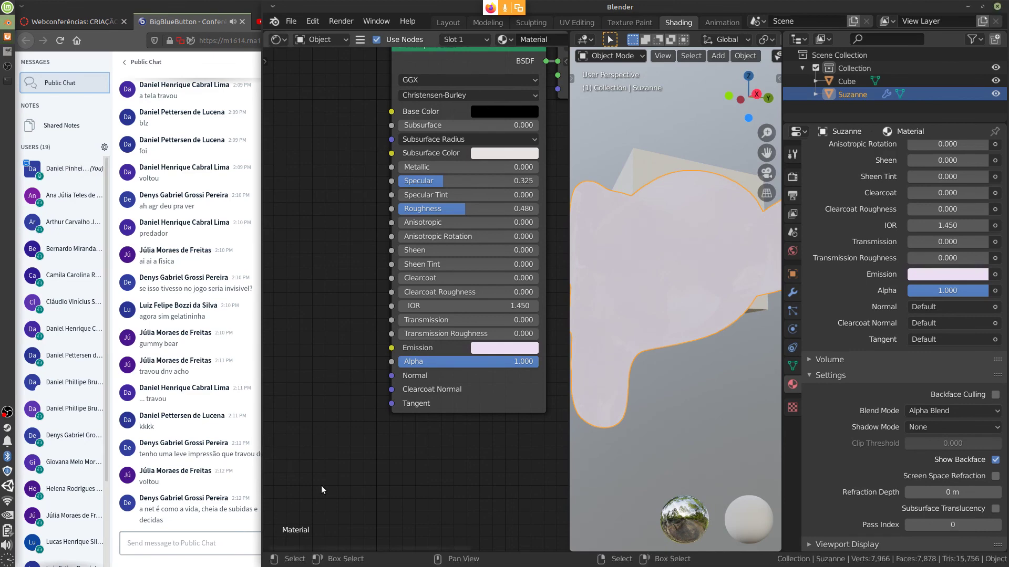
key(shift+a)
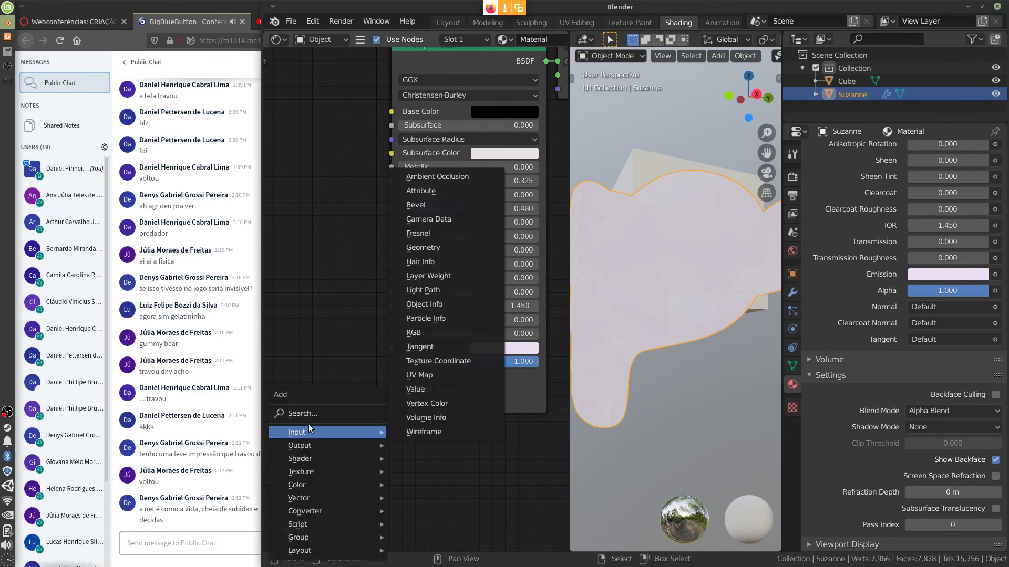
mouse_move(386, 476)
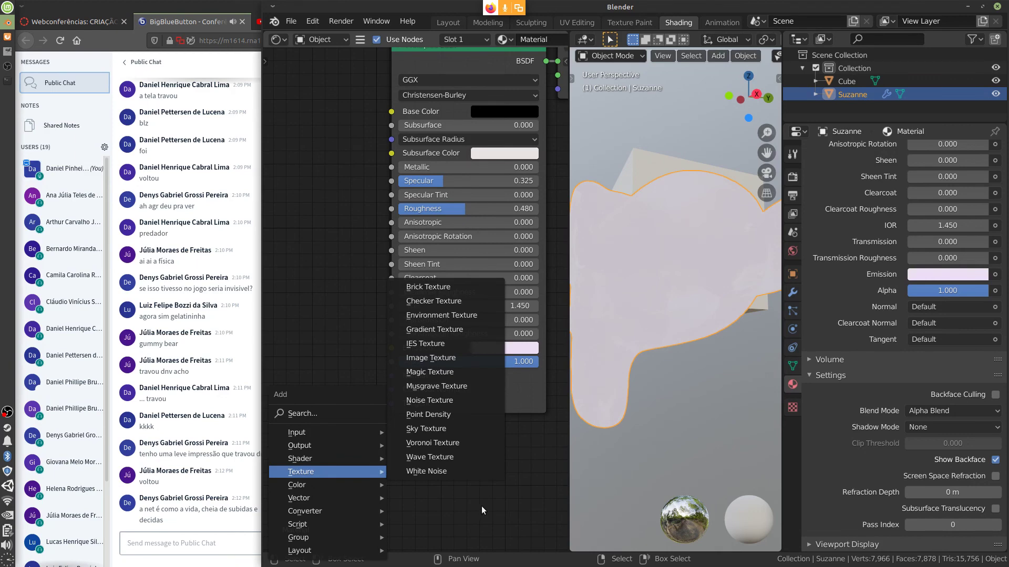
mouse_move(379, 459)
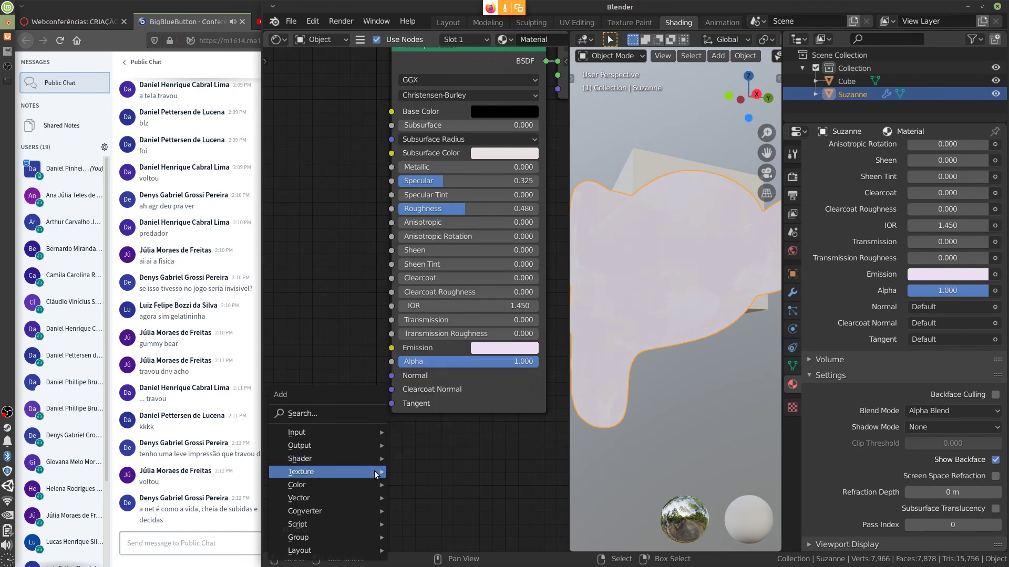
mouse_move(342, 432)
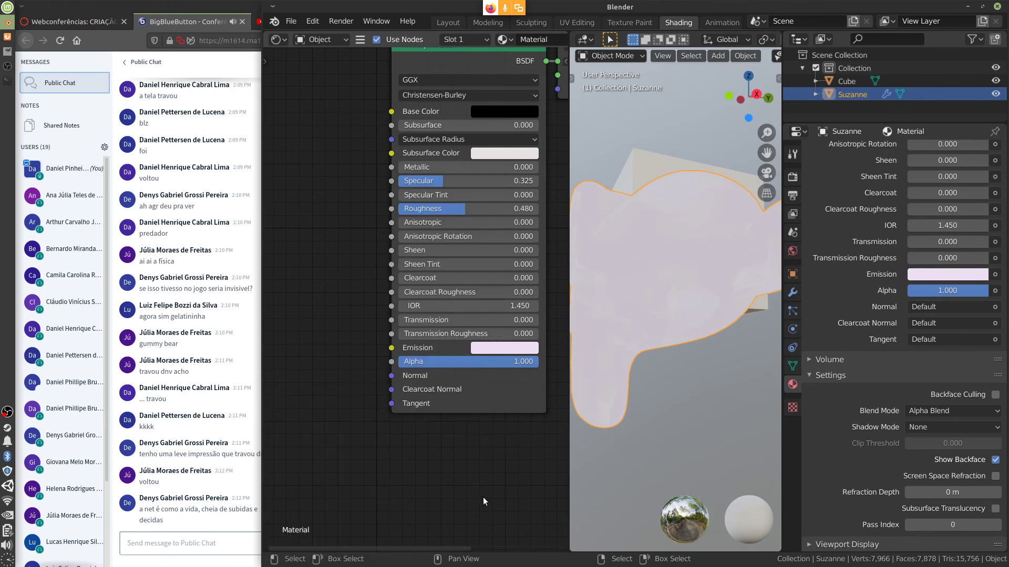
- Move the Principled BSDF and Material Output nodes slightly up and to the left in the shader graph
middle_drag(423, 409, 475, 399)
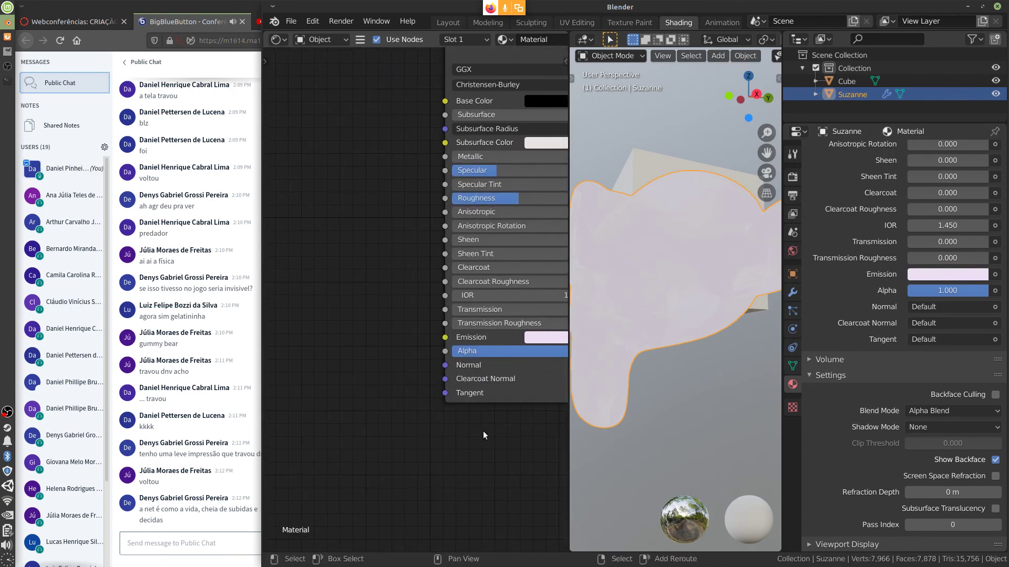
key(Home)
scroll(499, 437, down, 1)
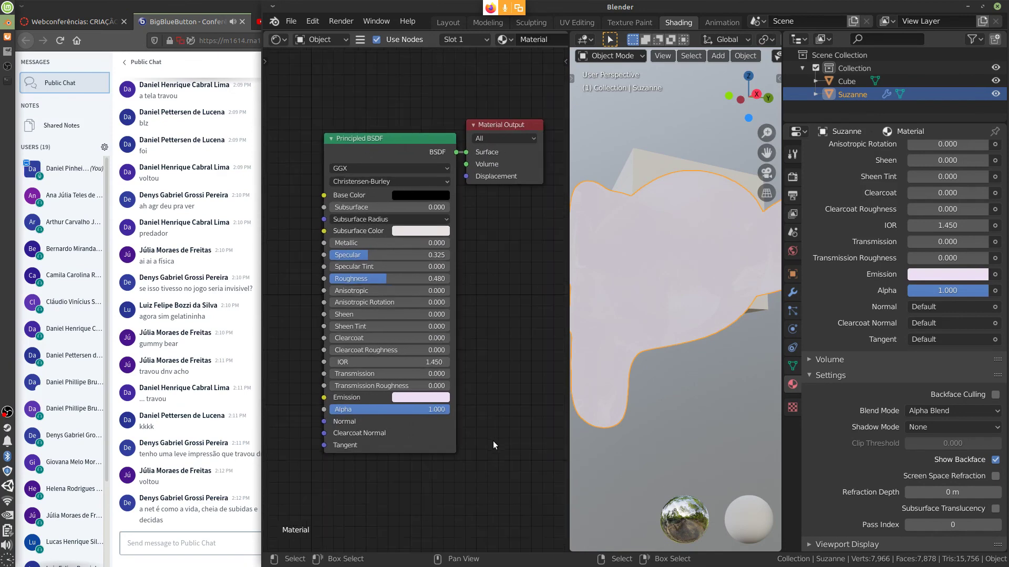
middle_drag(454, 465, 469, 457)
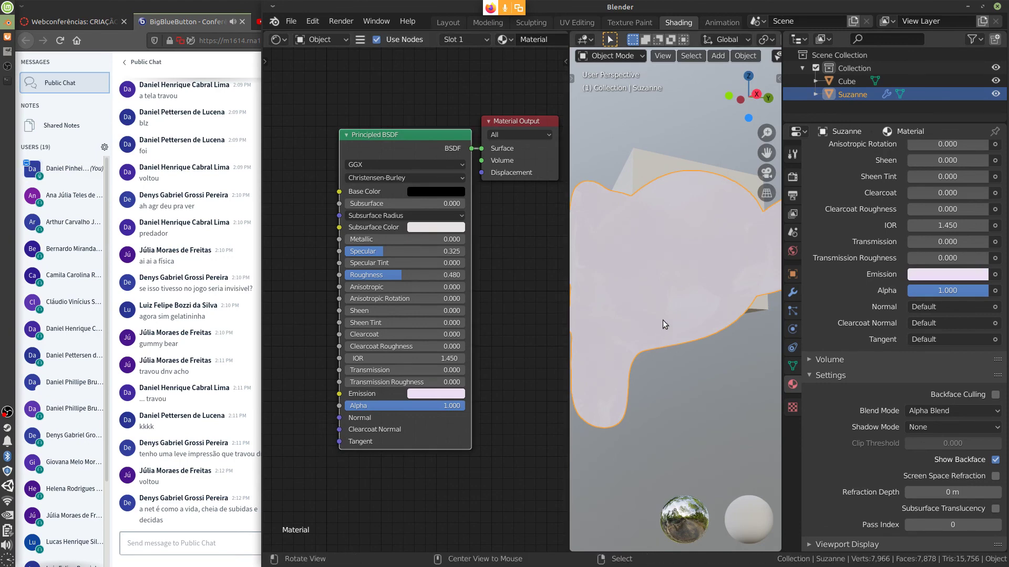
middle_drag(663, 324, 709, 325)
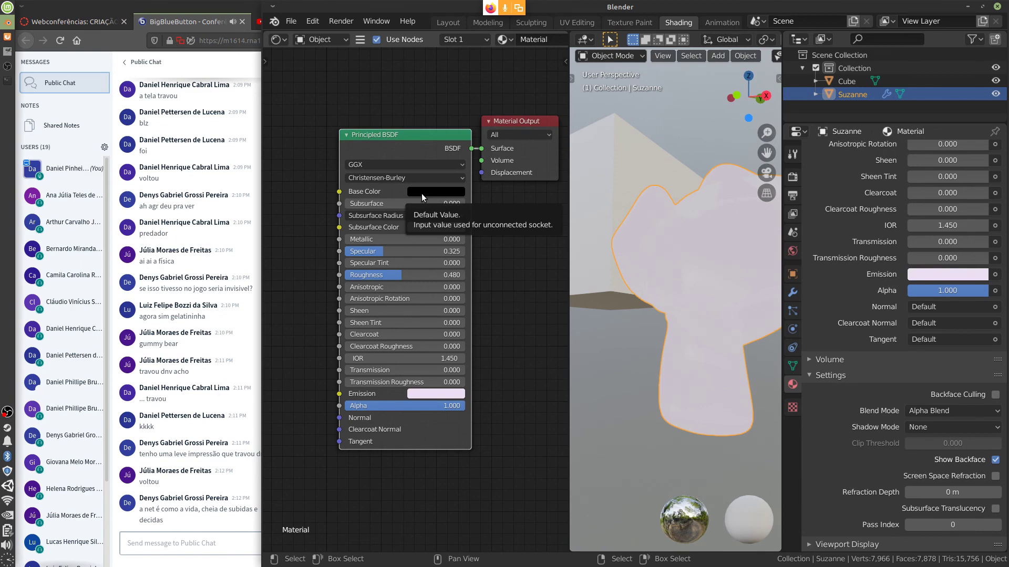
drag(405, 134, 393, 110)
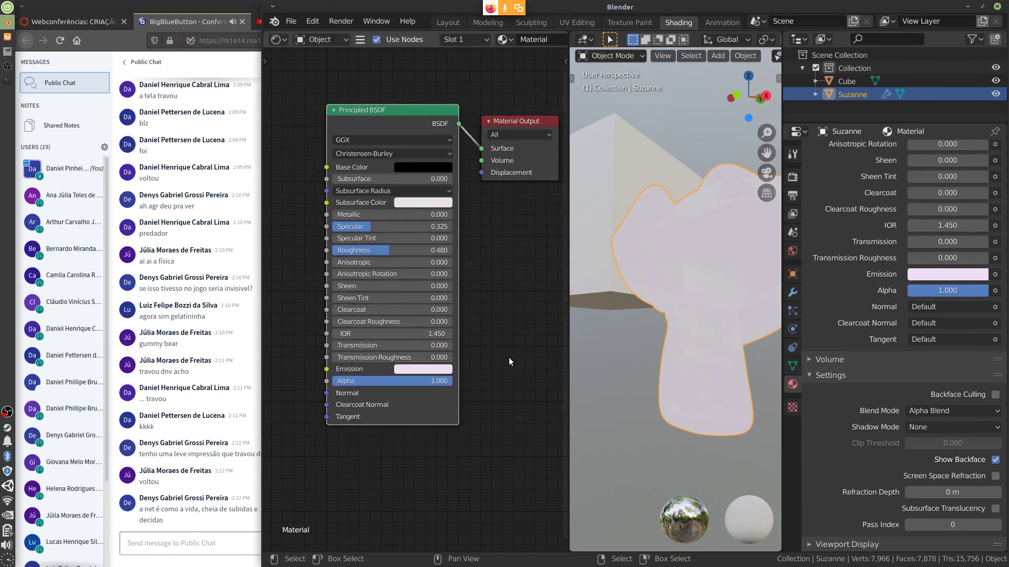
drag(514, 122, 502, 100)
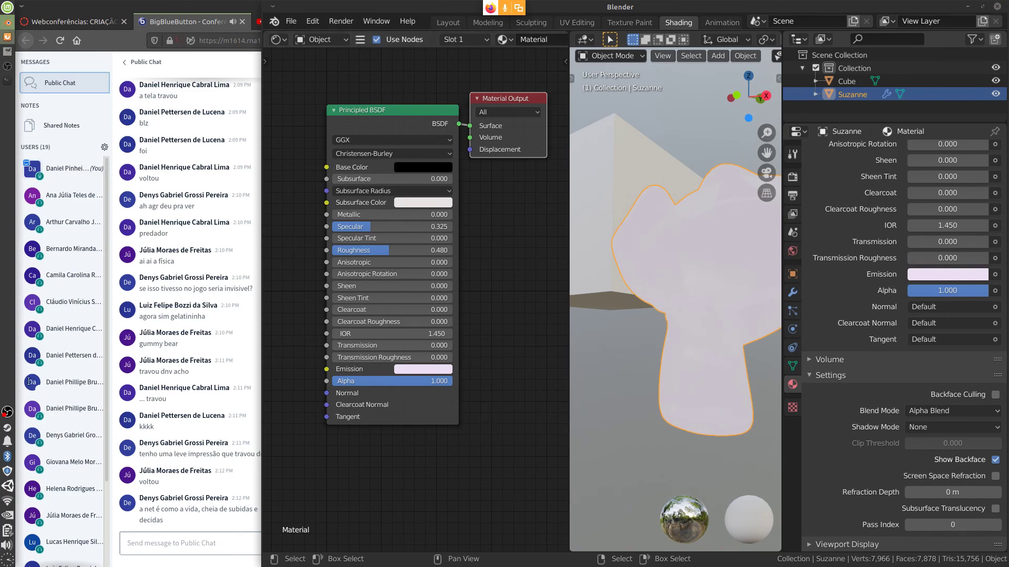
right_click(7, 412)
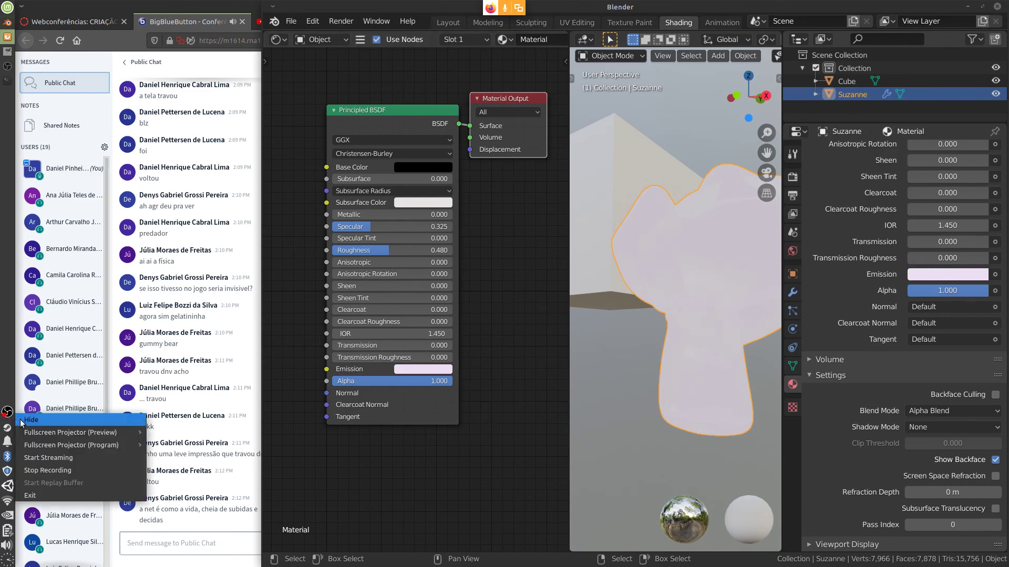